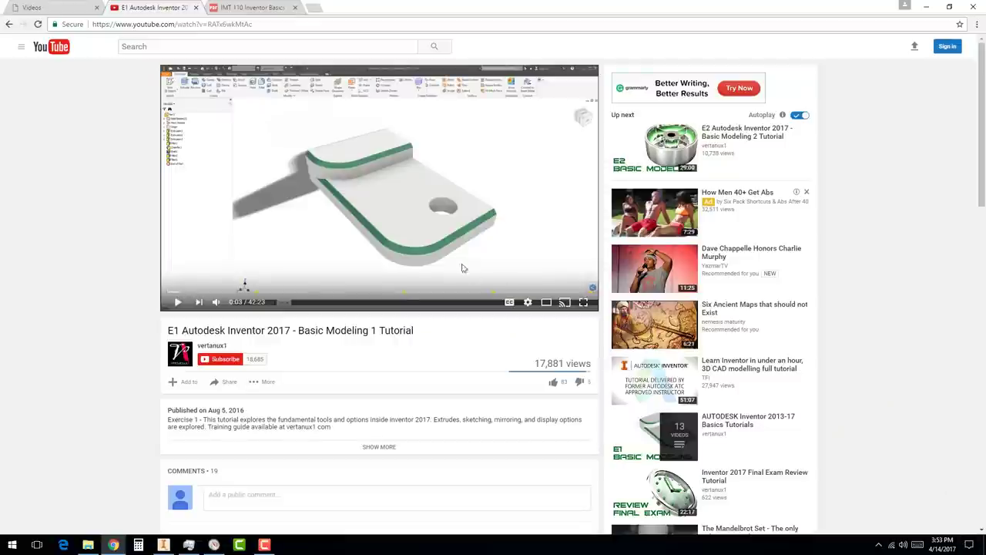
click(926, 8)
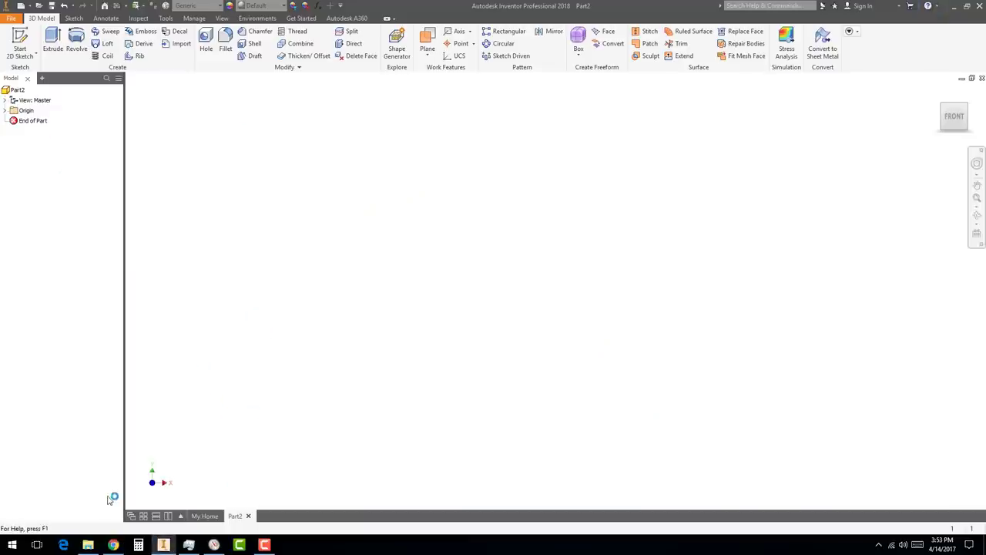
mouse_move(165, 547)
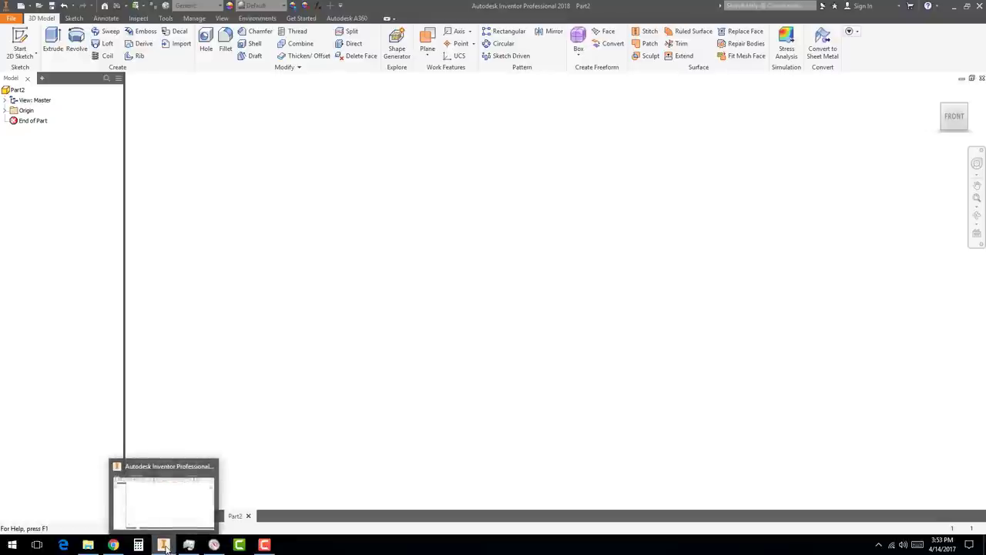
click(113, 545)
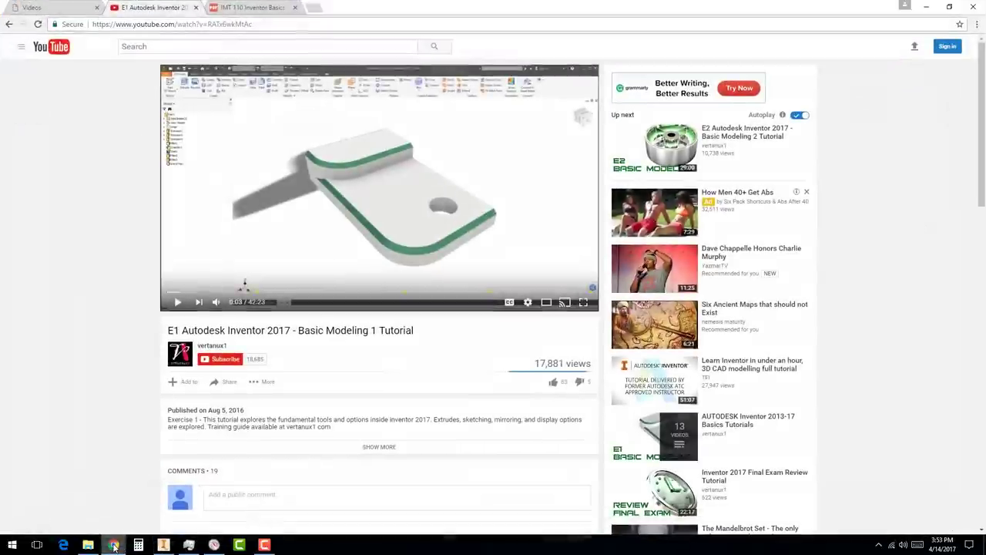
Open the Autodesk Inventor training guide from the instructional manuals on the vertanux1 website
click(69, 7)
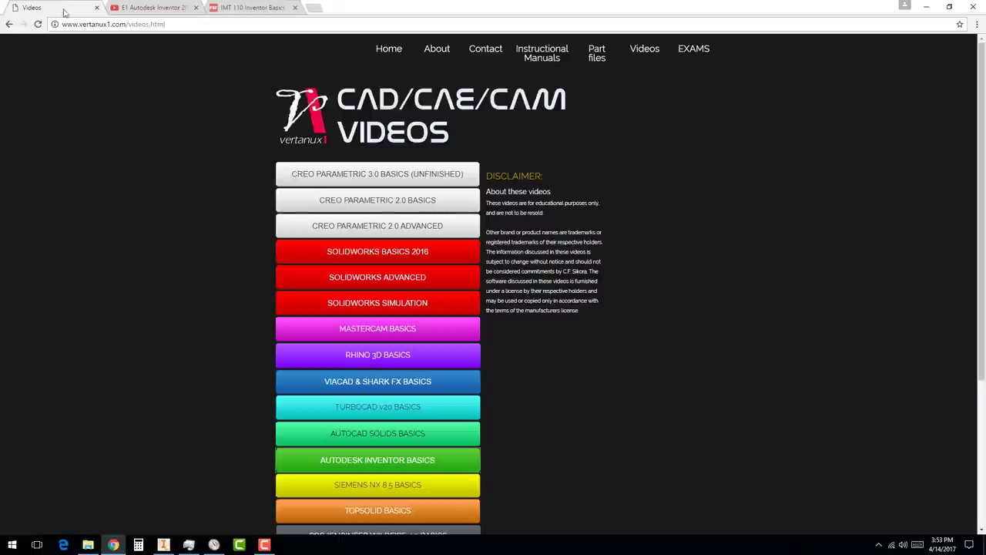
click(378, 56)
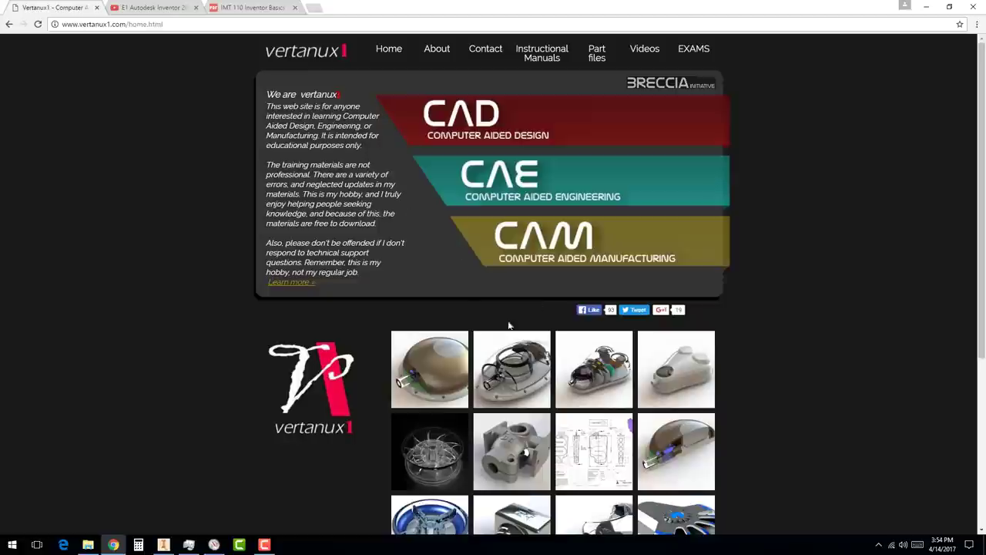
click(547, 58)
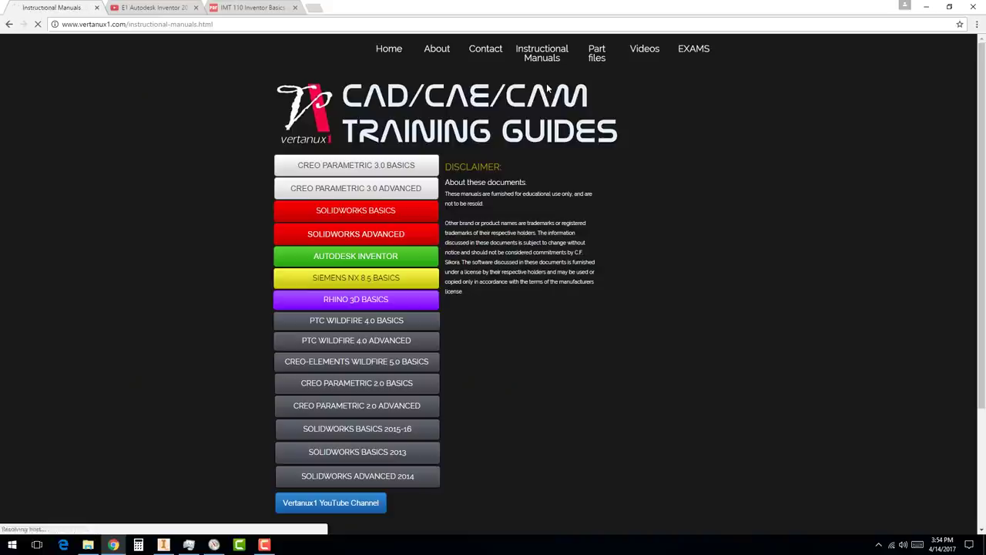
click(372, 260)
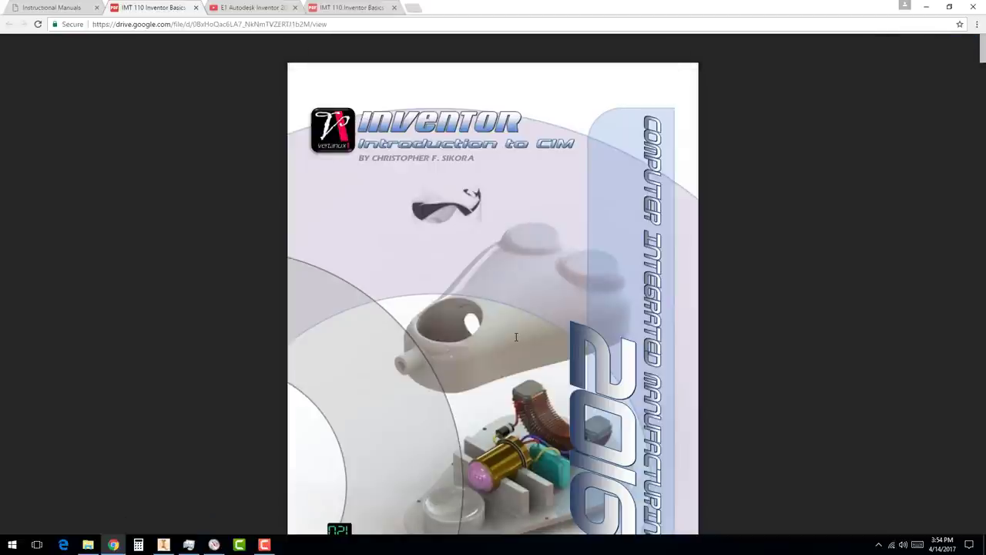
Look through the Inventor training guide up to page 14, which covers sketching the first rectangle for a solid
scroll(522, 369, down, 15)
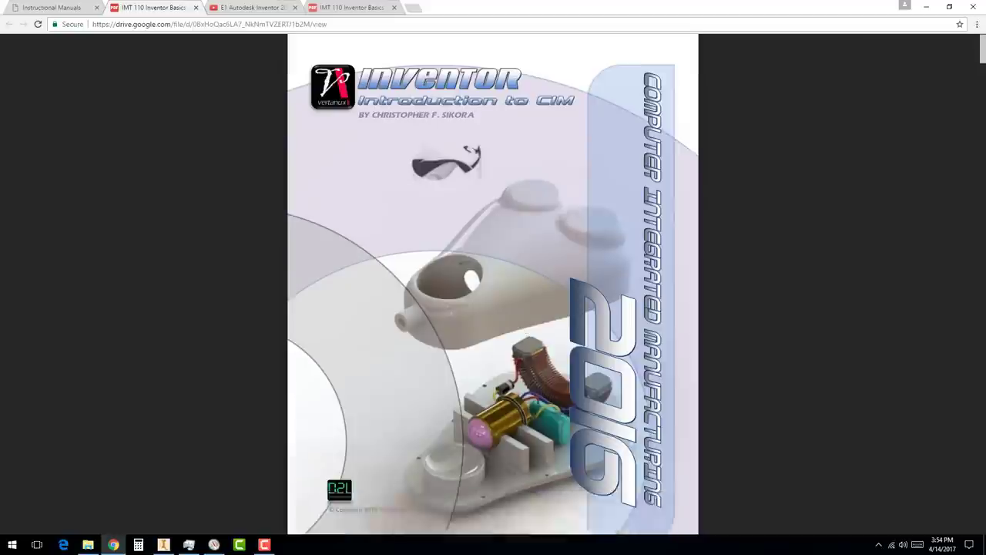
scroll(525, 376, down, 20)
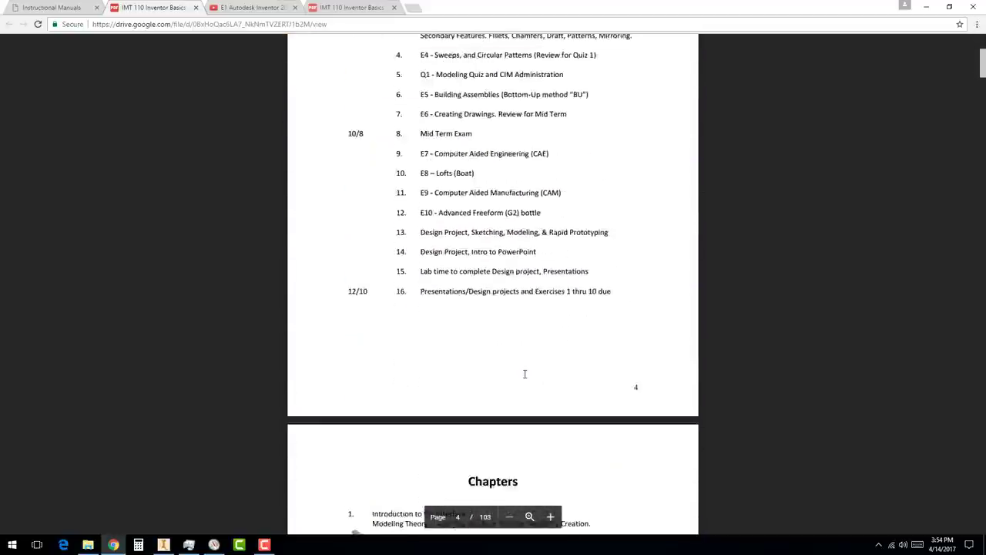
scroll(525, 373, down, 20)
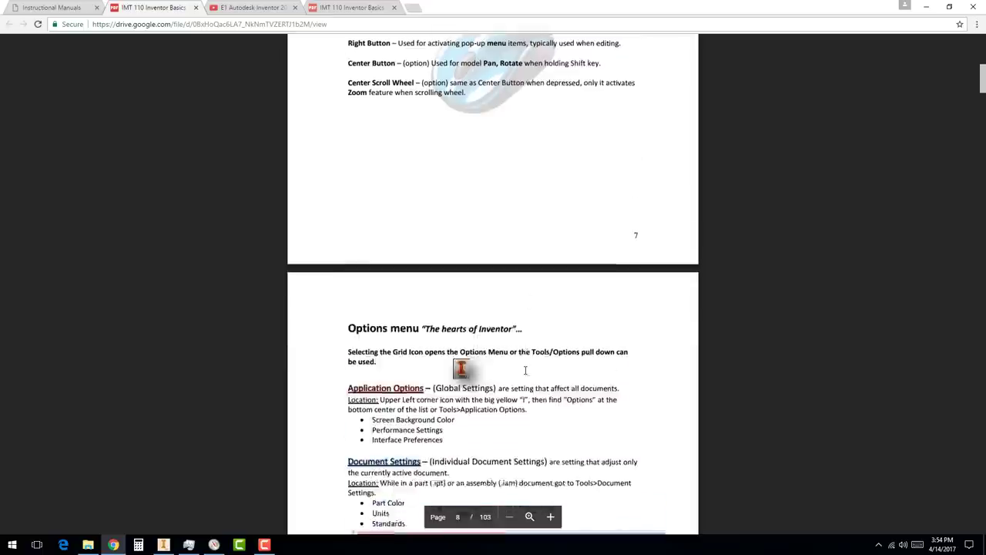
scroll(525, 375, down, 20)
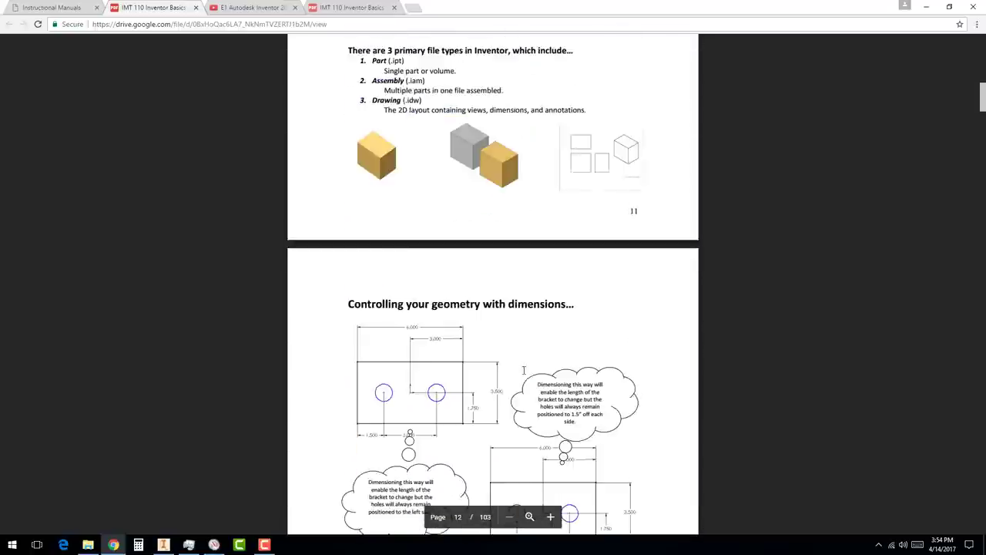
scroll(522, 369, up, 3)
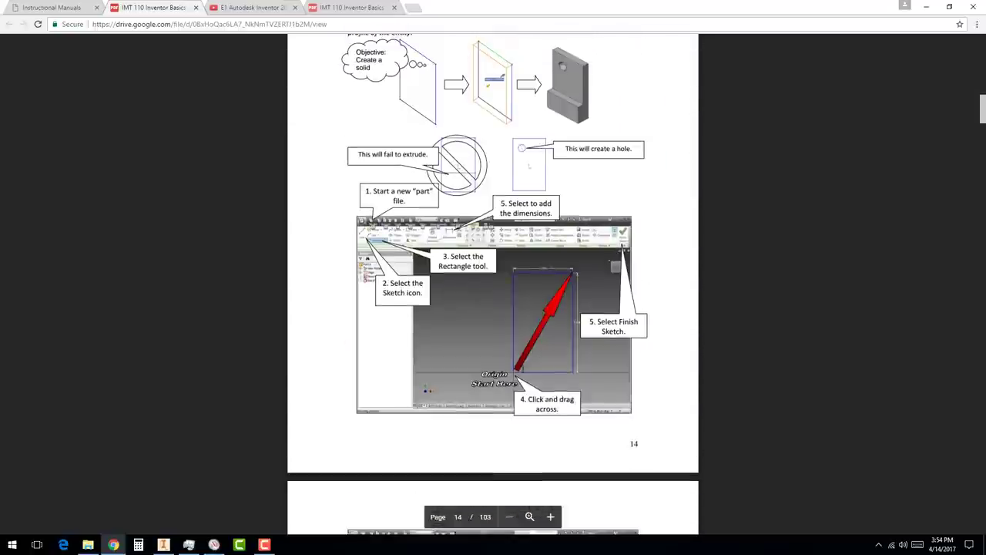
scroll(612, 344, down, 3)
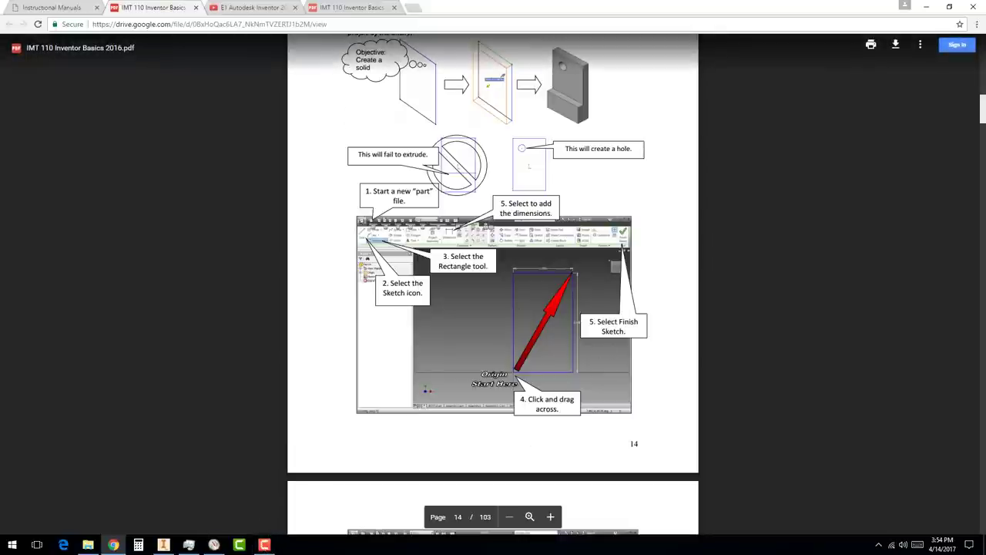
Switch to Autodesk Inventor and create a new part from the English Standard (in).ipt template
click(165, 547)
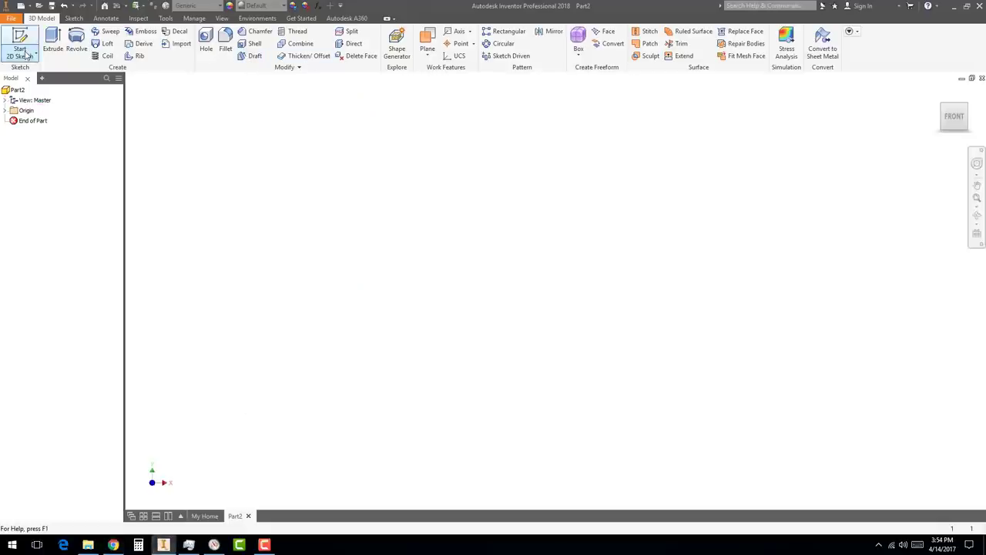
click(22, 6)
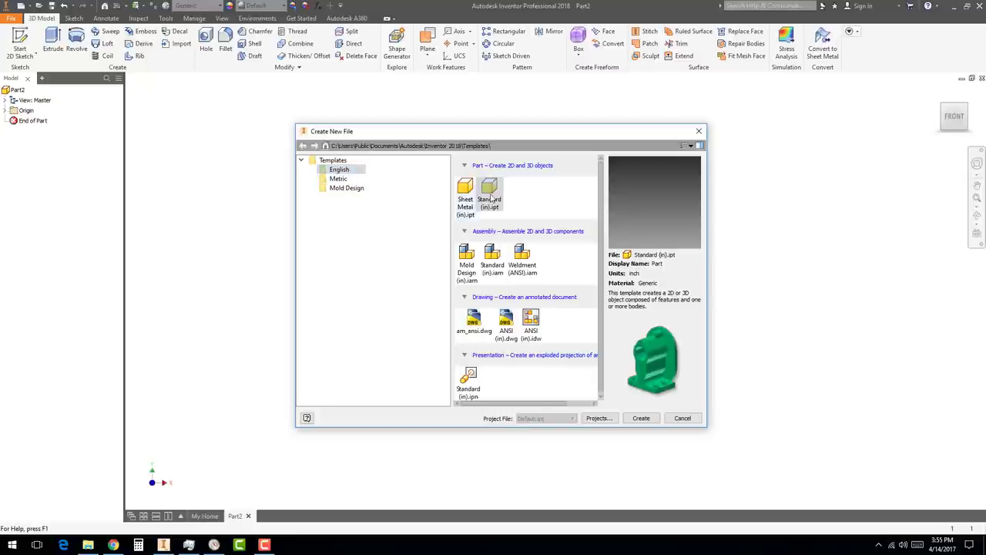
click(641, 418)
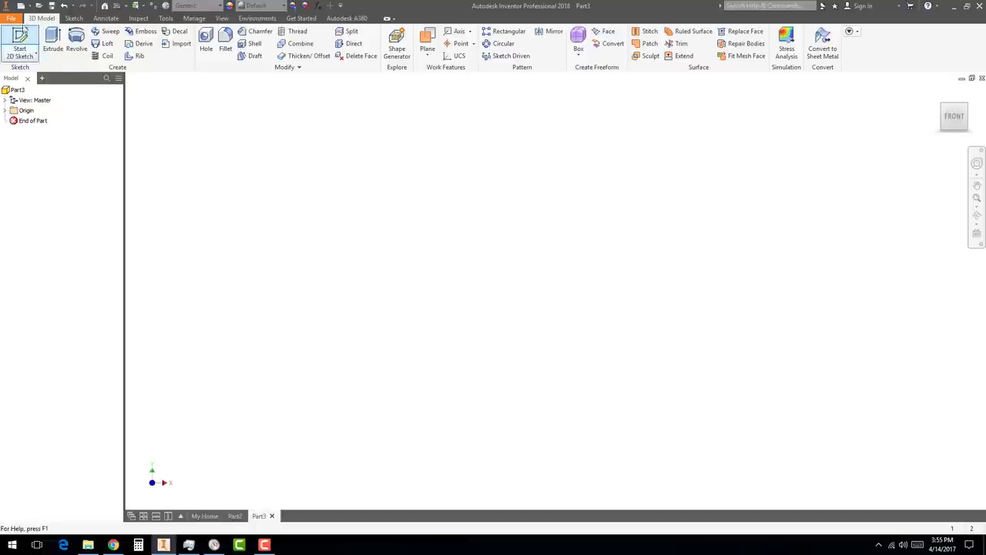
Open the application options and review the iFeature, part and color settings, including the Presentation color scheme and the 1 Color background
click(11, 19)
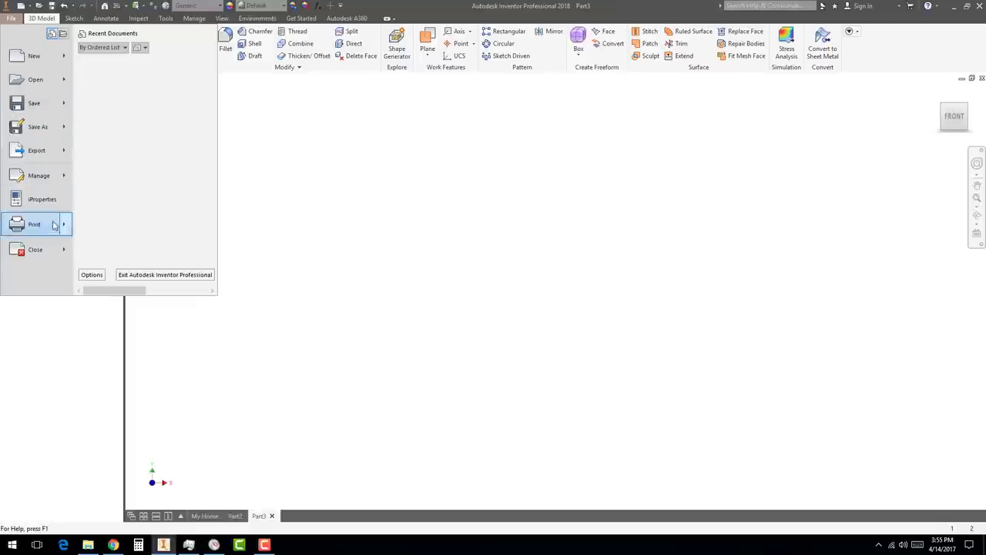
click(92, 275)
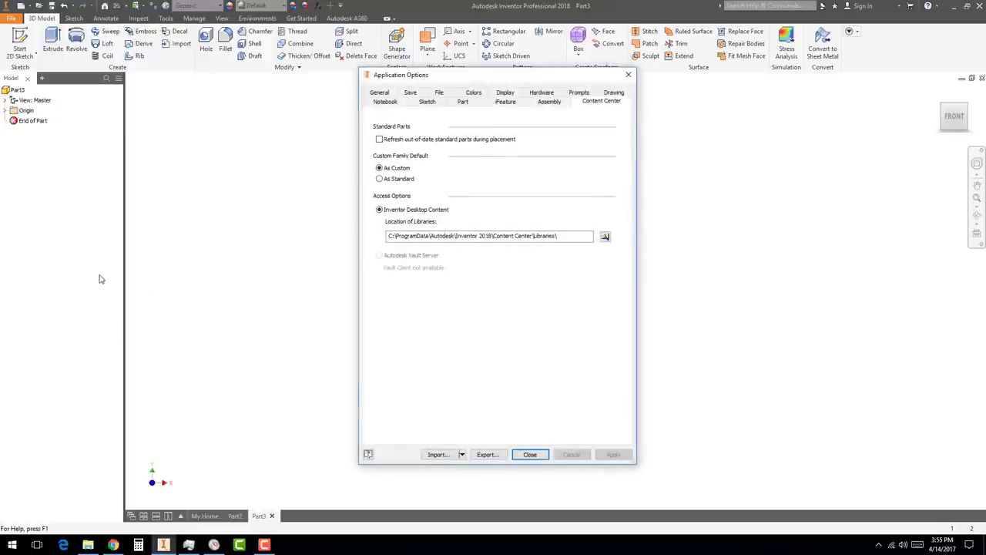
click(506, 103)
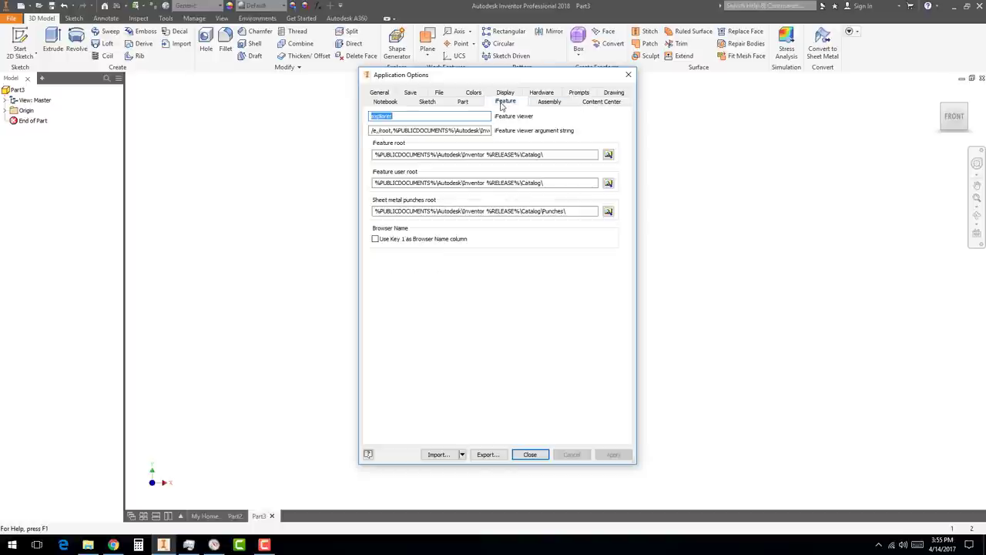
click(477, 105)
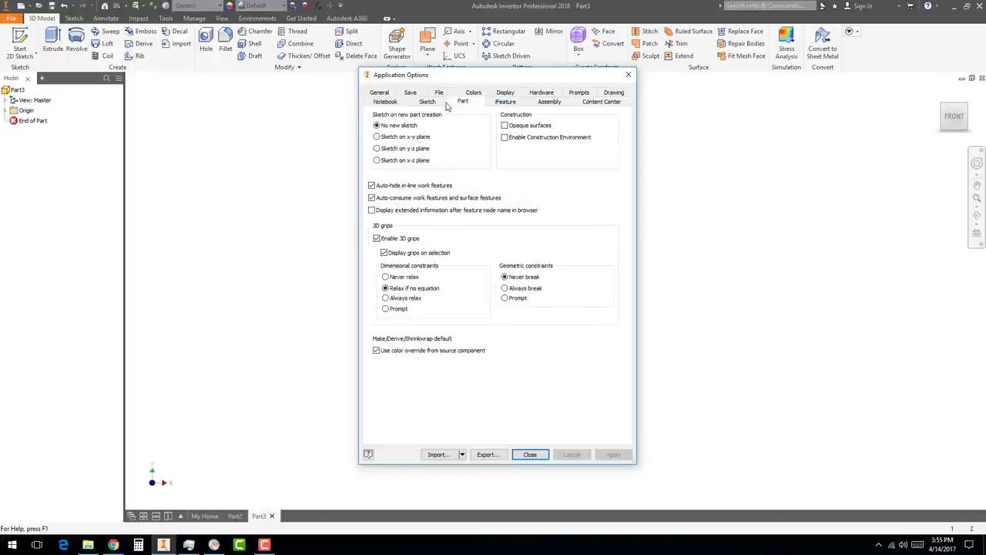
click(474, 93)
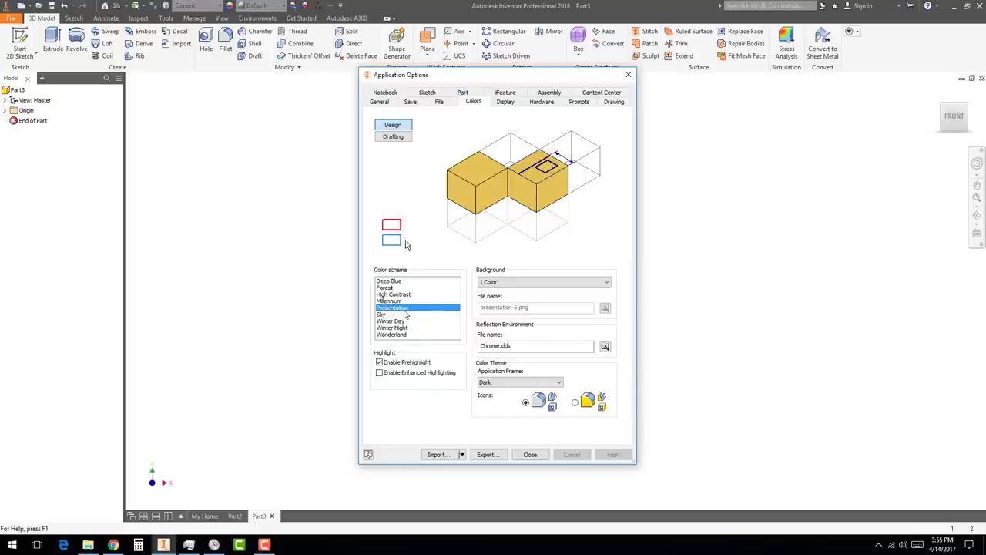
click(497, 286)
click(502, 290)
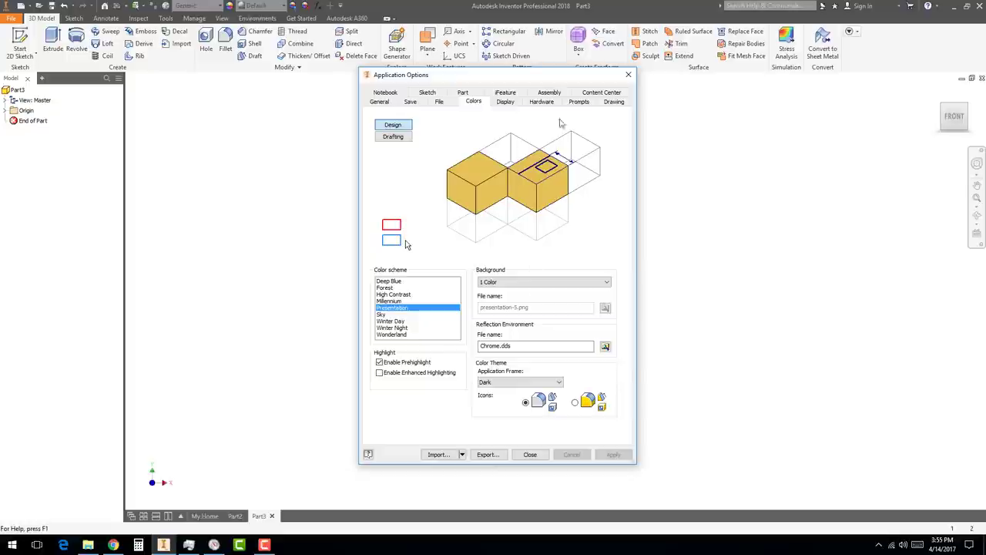
Set the visual style in the application display appearance settings to Shaded with edges and accept the application options
click(506, 103)
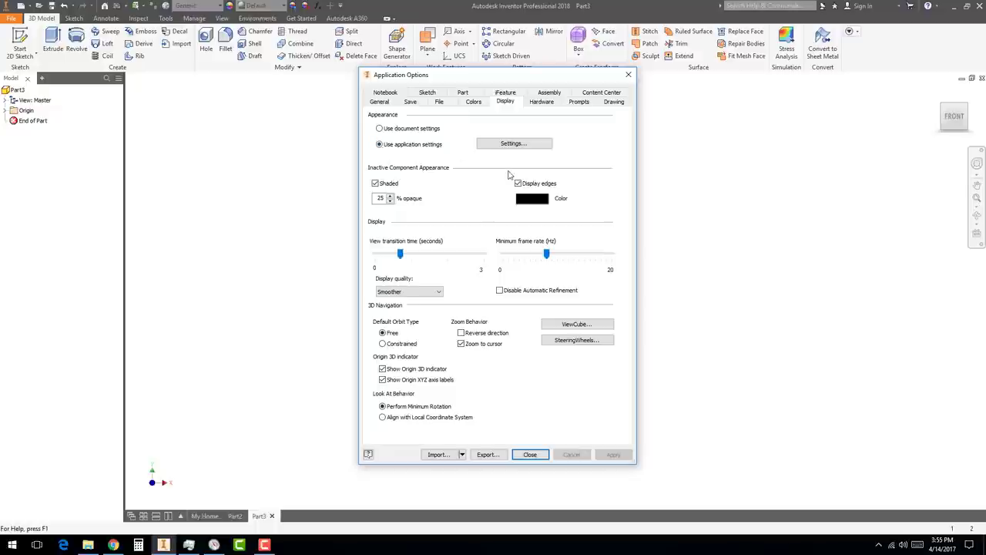
click(511, 144)
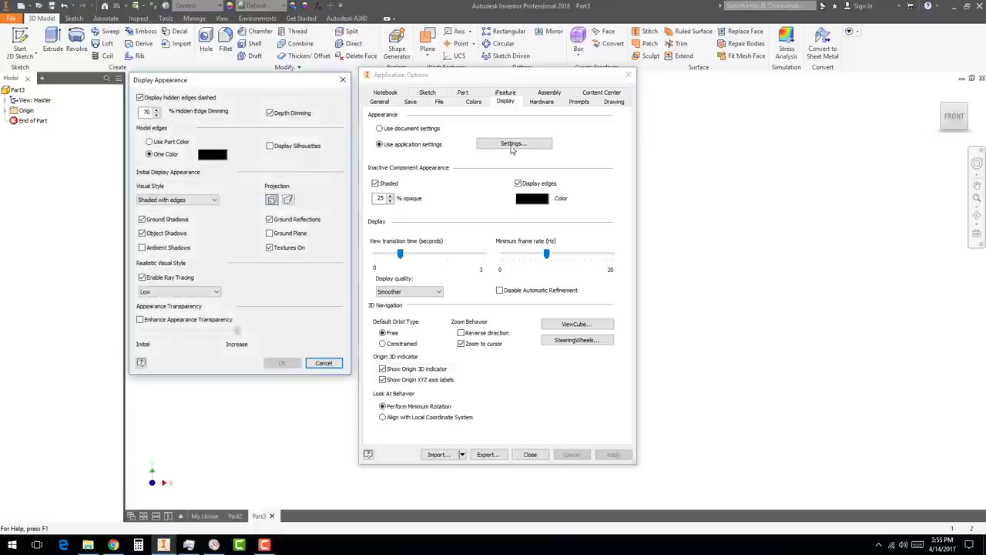
drag(235, 81, 665, 123)
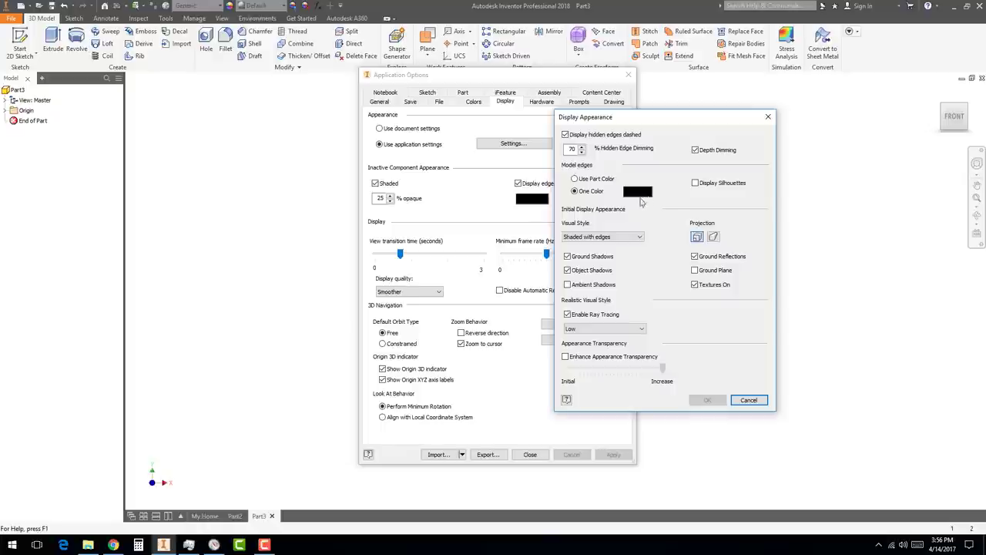
click(640, 238)
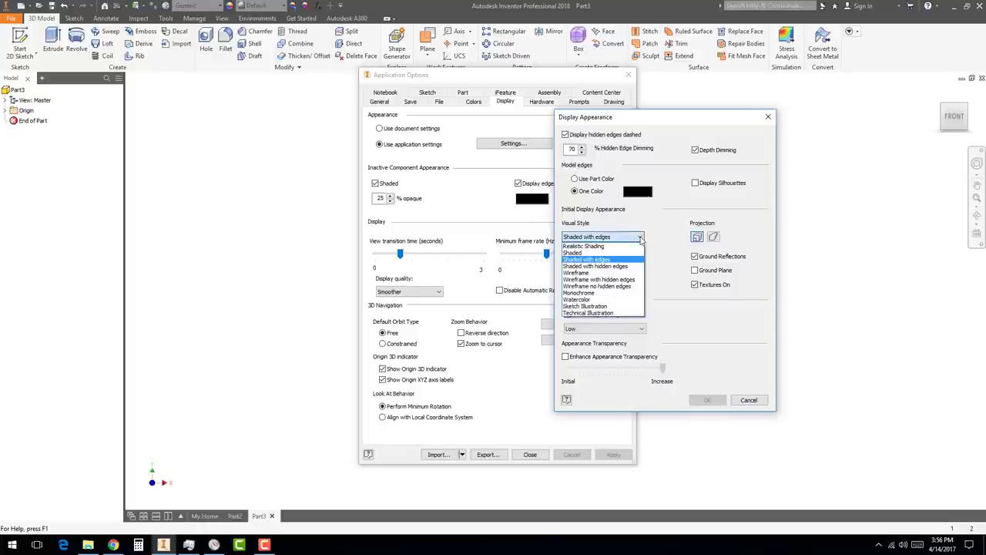
click(609, 261)
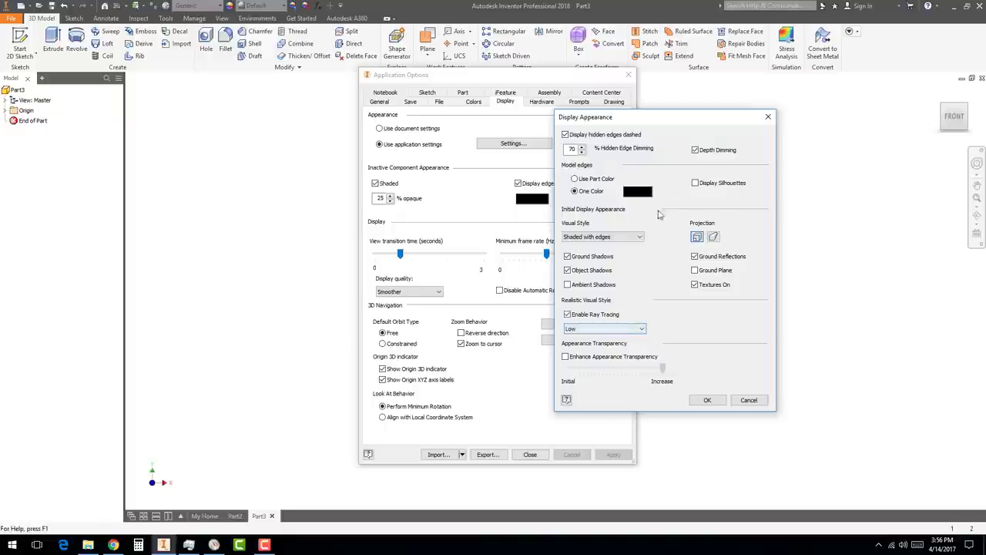
click(707, 400)
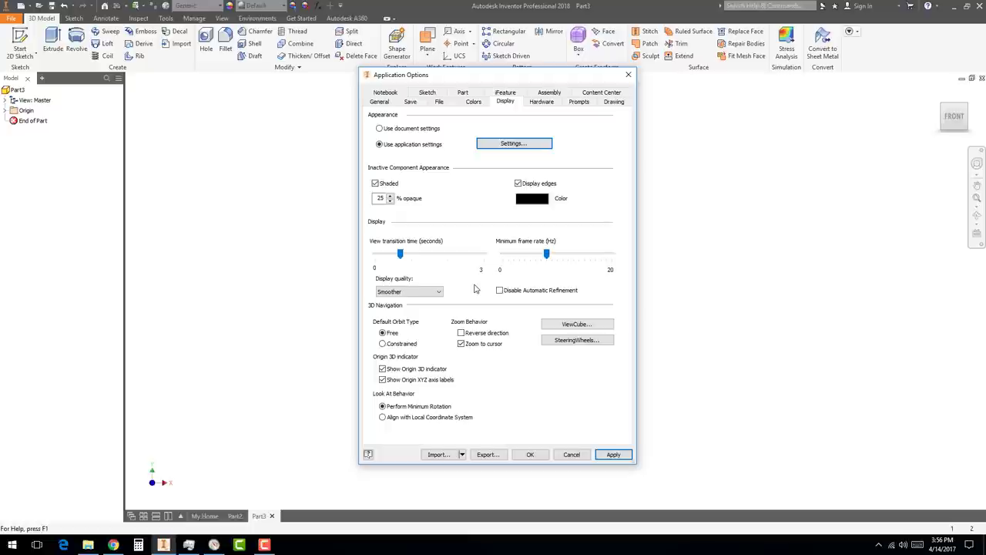
click(530, 455)
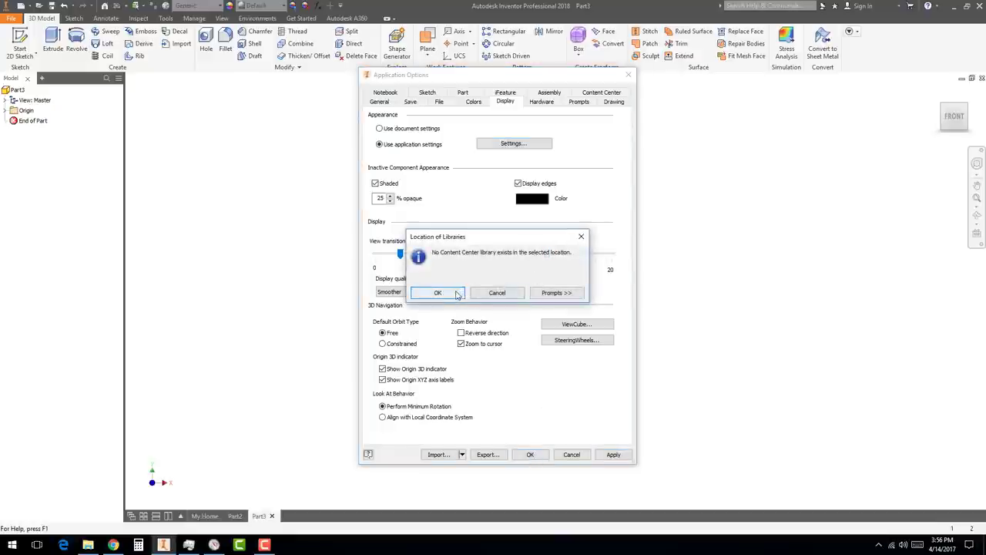
click(456, 298)
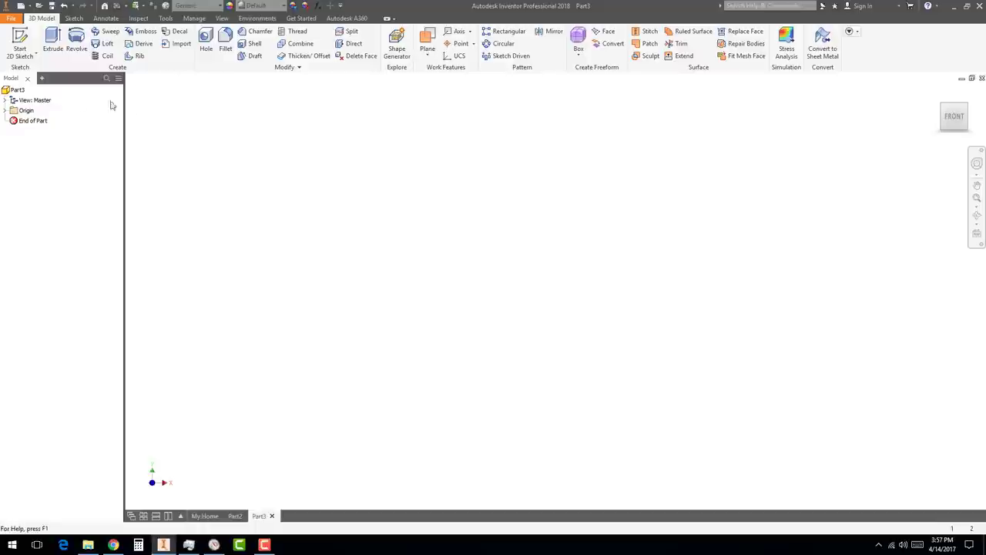
Create a new 2D sketch on the part's XZ origin plane
click(5, 110)
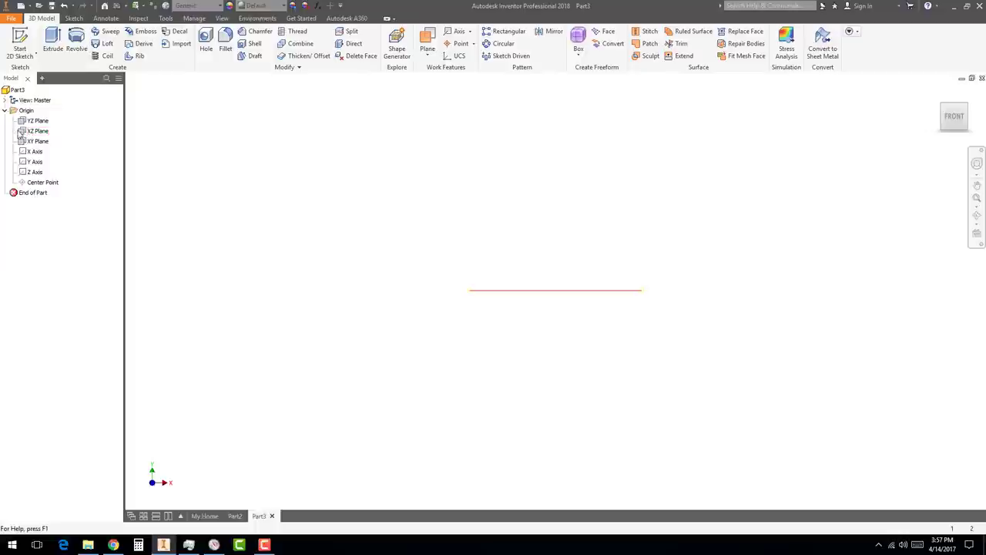
click(24, 134)
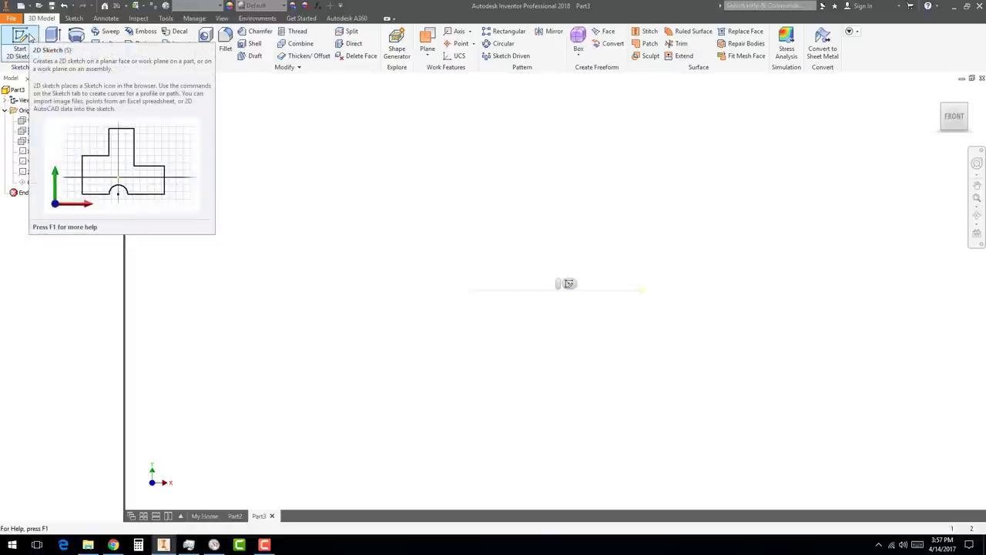
click(569, 285)
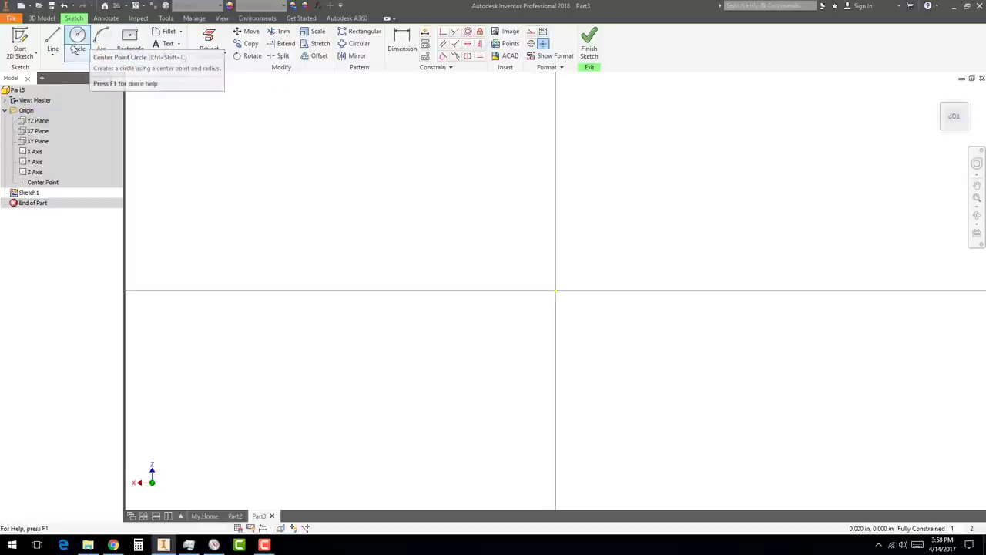
Draw a two-point rectangle from the sketch origin, 3 in wide and 5 in high
click(132, 57)
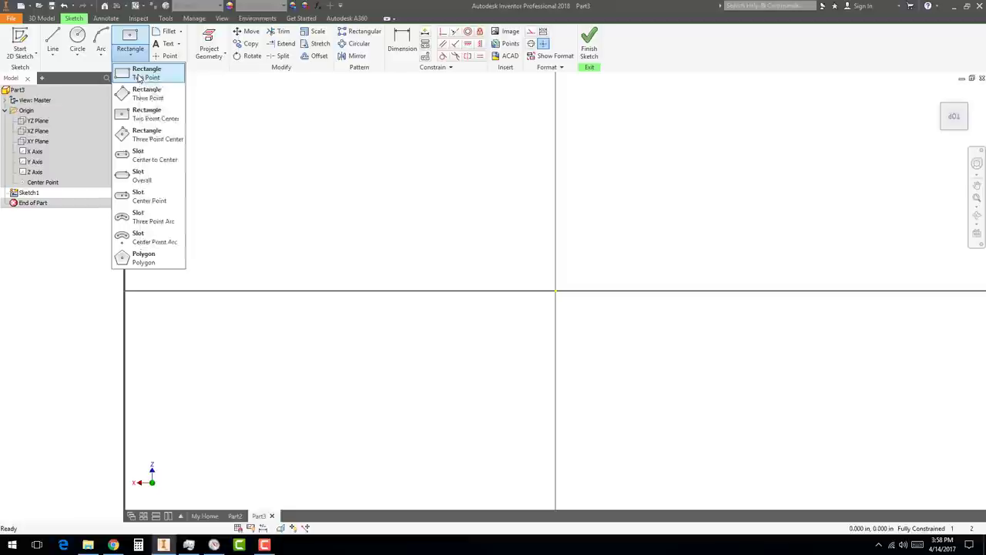
click(139, 77)
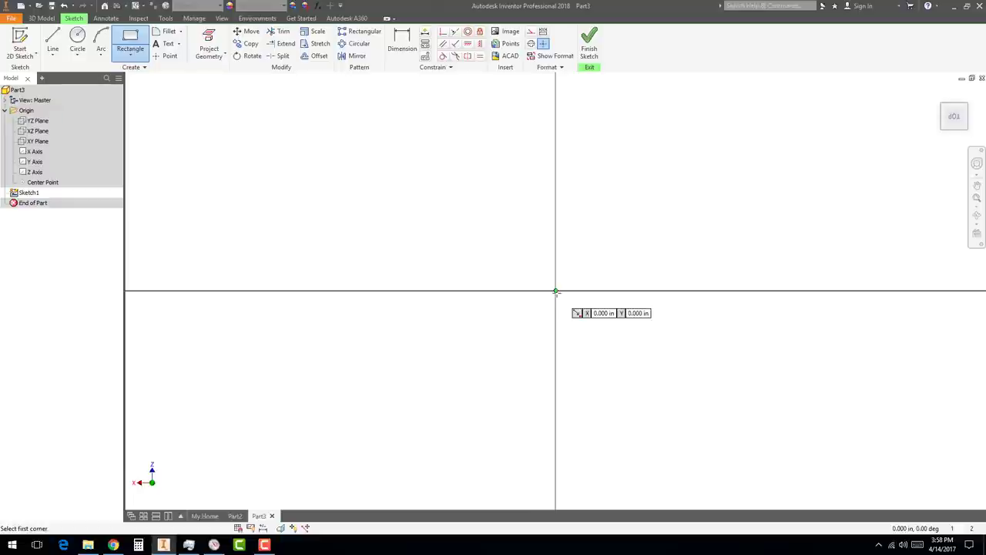
click(555, 292)
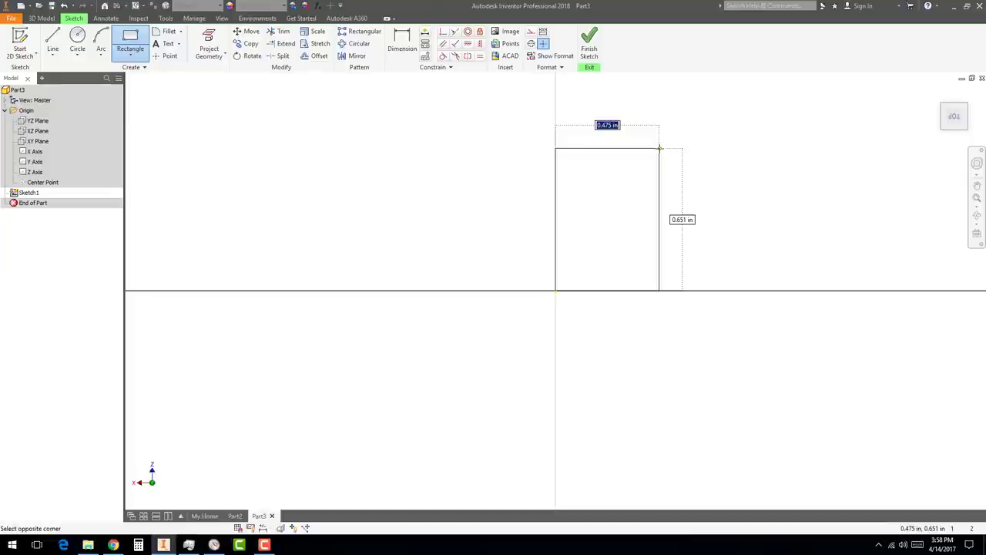
text(3)
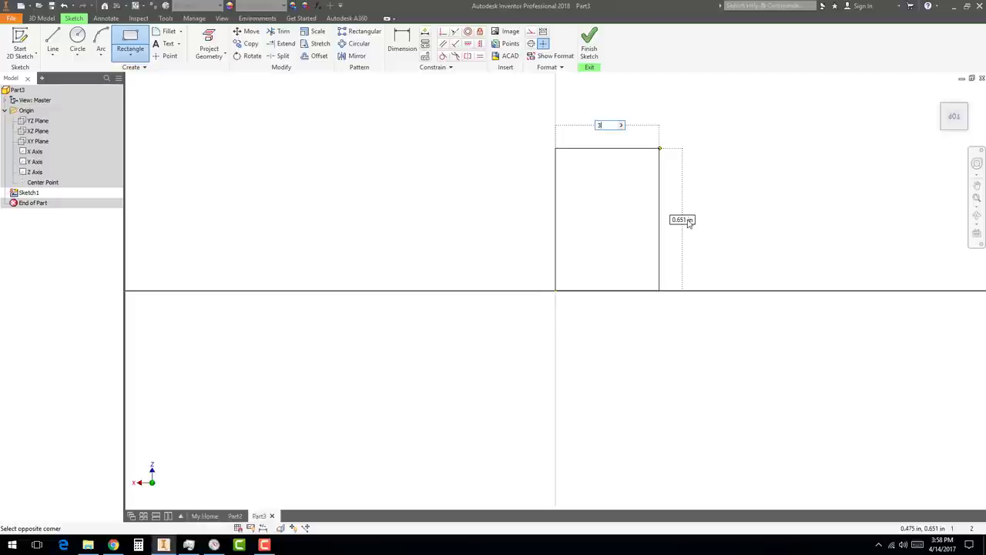
key(Tab)
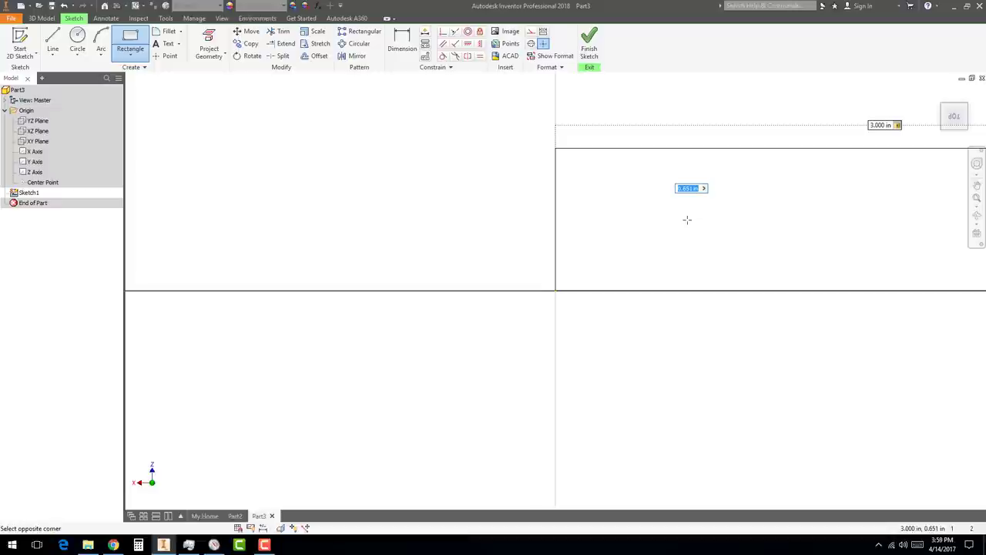
text(5)
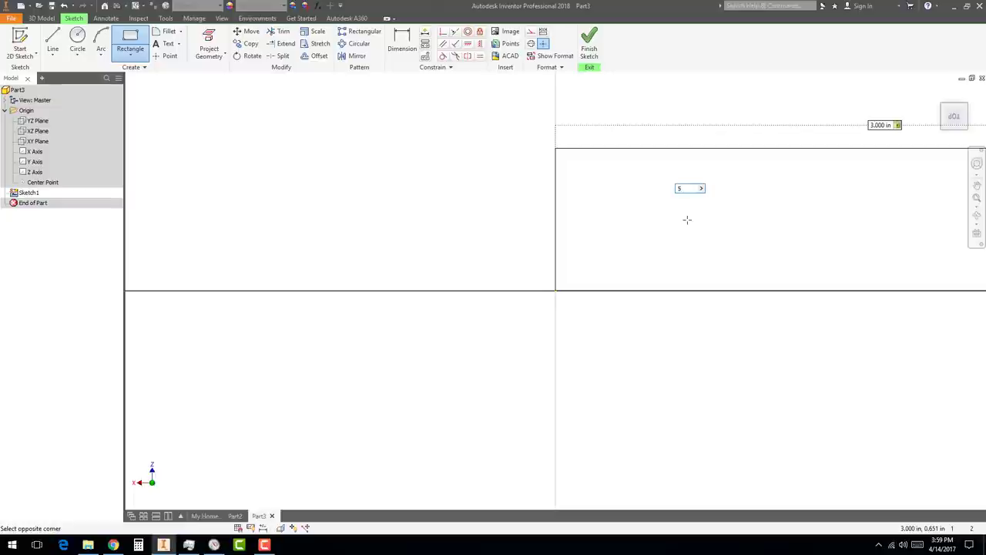
key(Return)
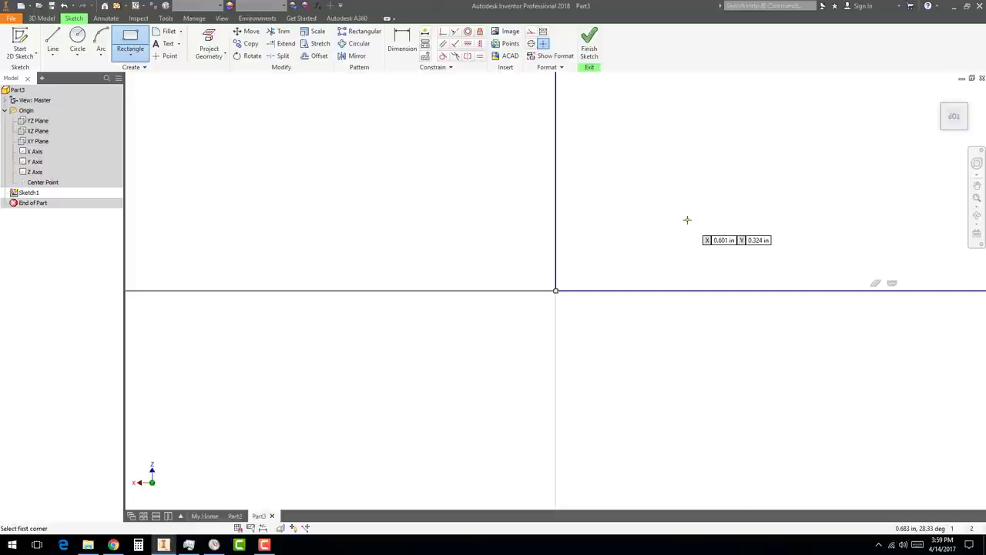
Finish the sketch of the base rectangle
click(954, 117)
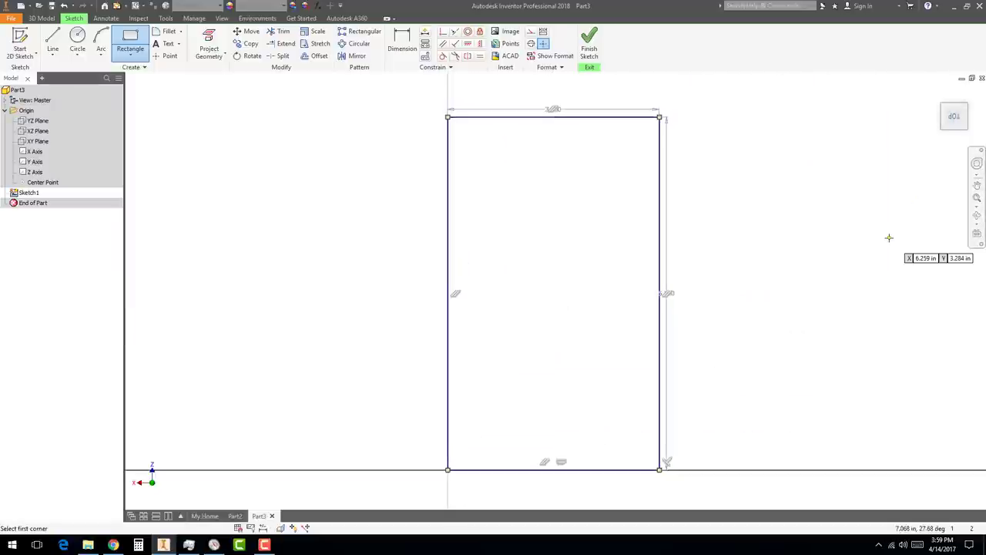
click(939, 94)
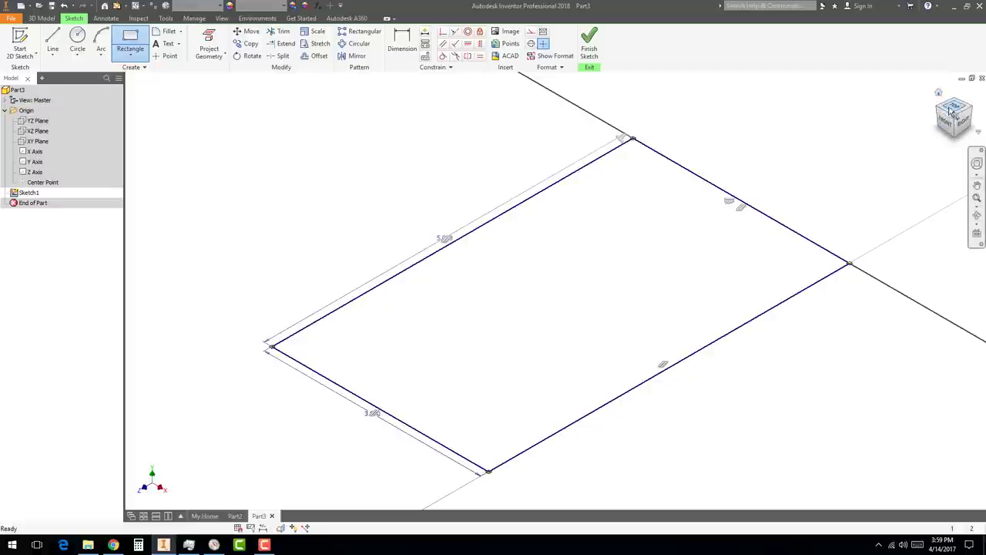
click(953, 110)
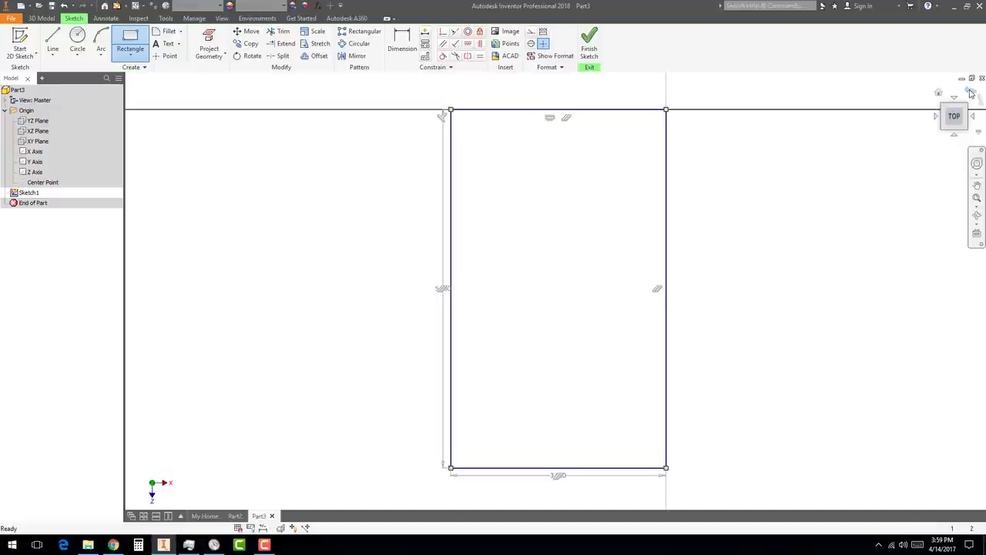
click(970, 92)
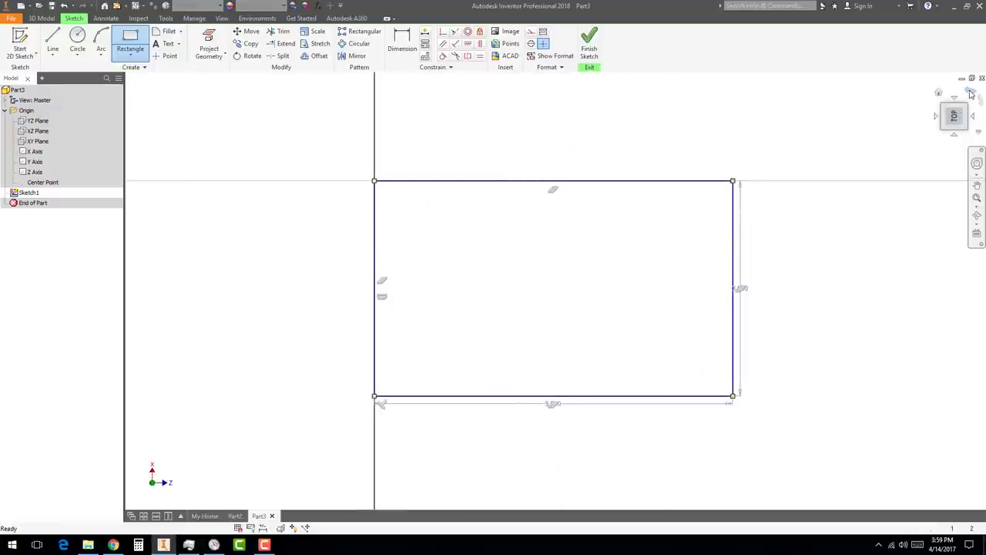
click(971, 92)
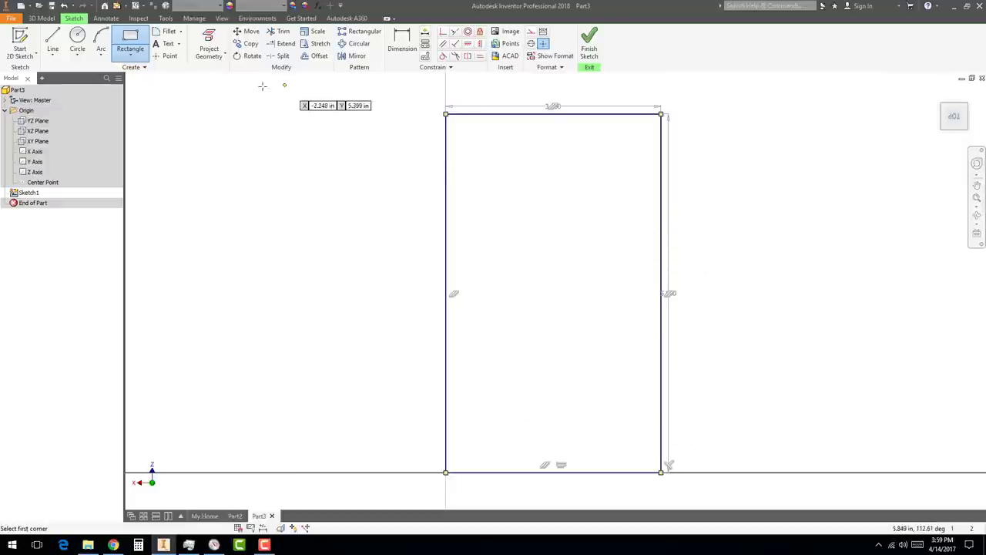
click(591, 50)
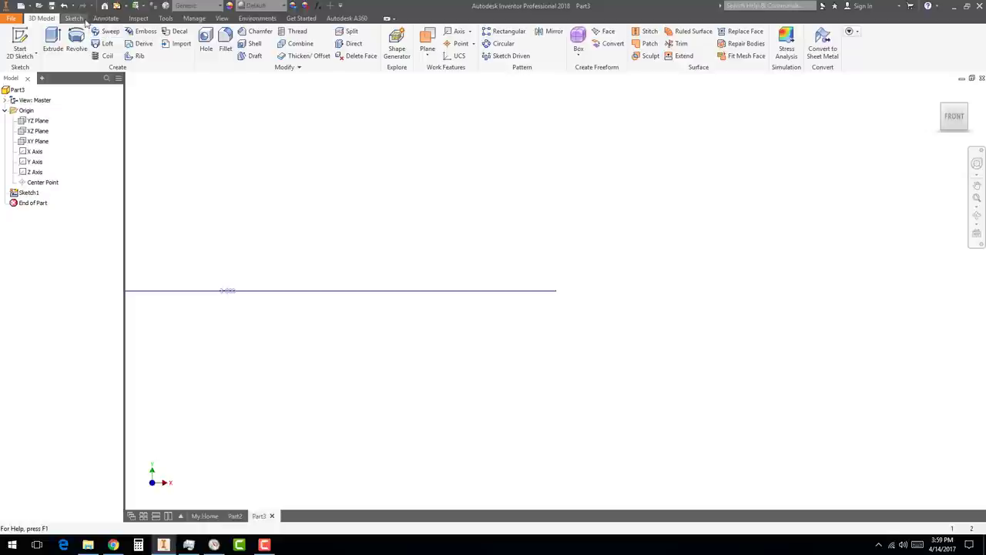
Extrude the rectangle profile upward by 0.5 in as a solid block
click(53, 38)
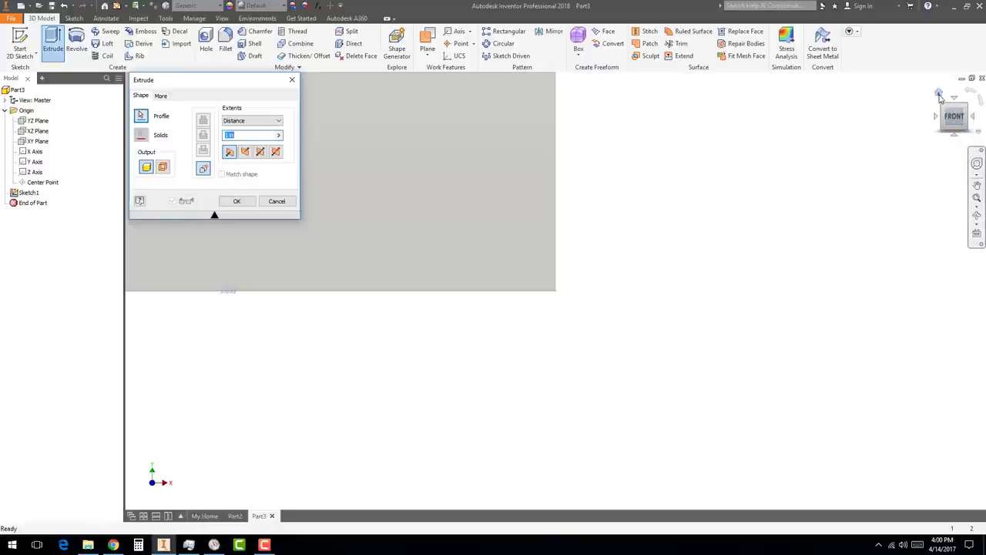
click(939, 93)
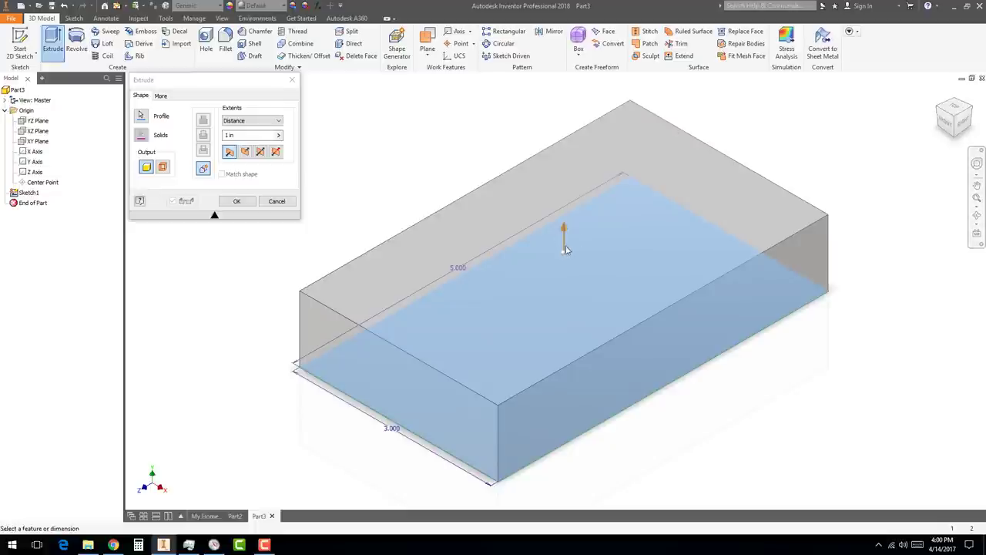
drag(565, 233, 566, 266)
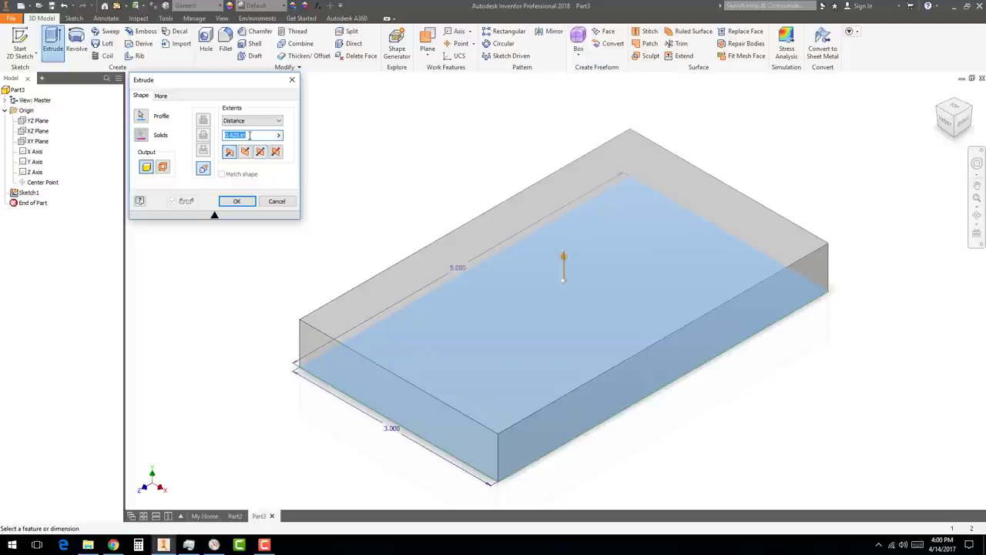
click(214, 218)
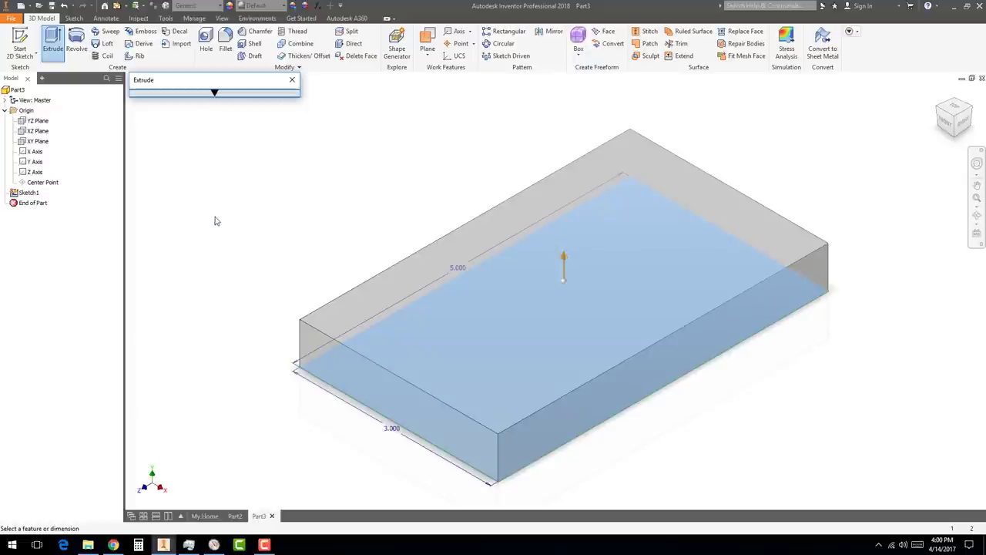
click(214, 93)
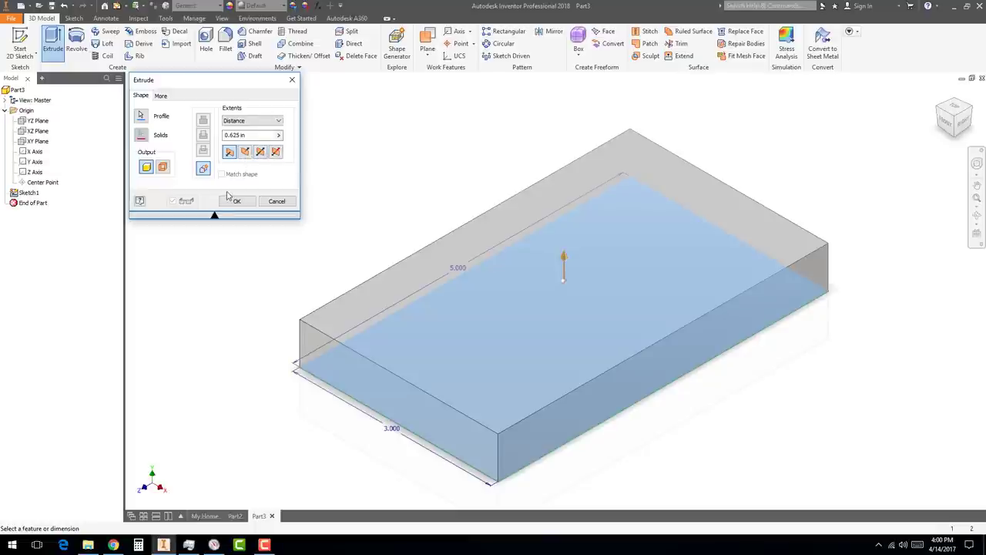
click(239, 135)
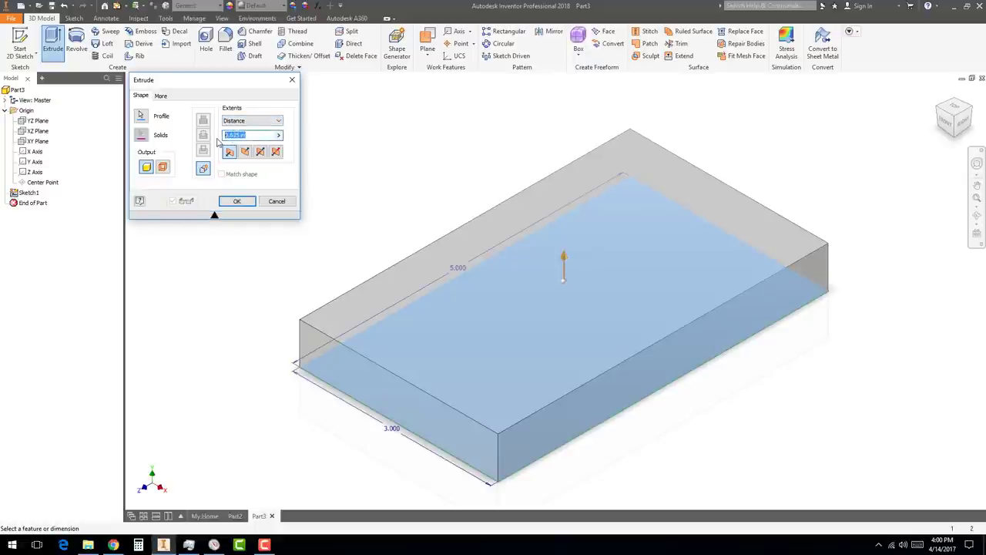
text(.5)
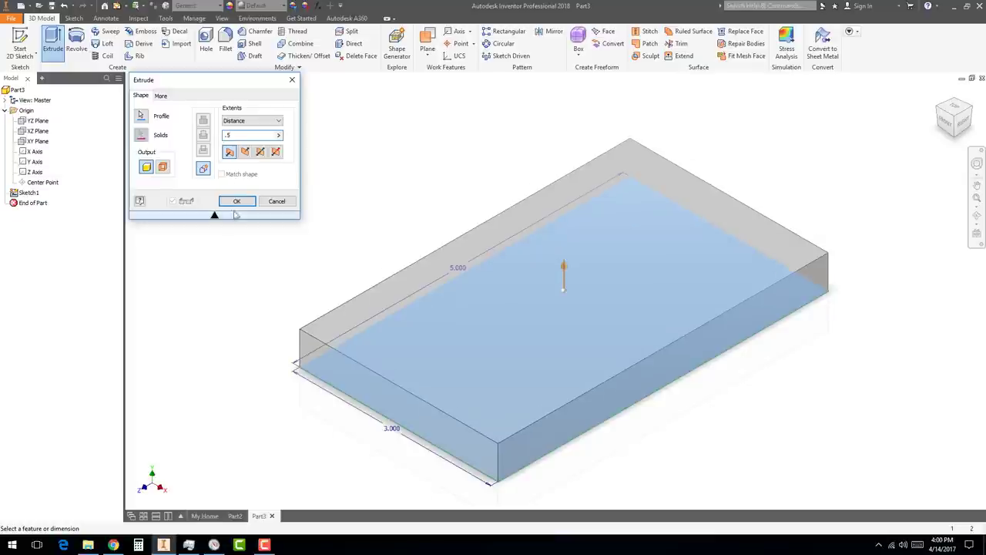
click(238, 201)
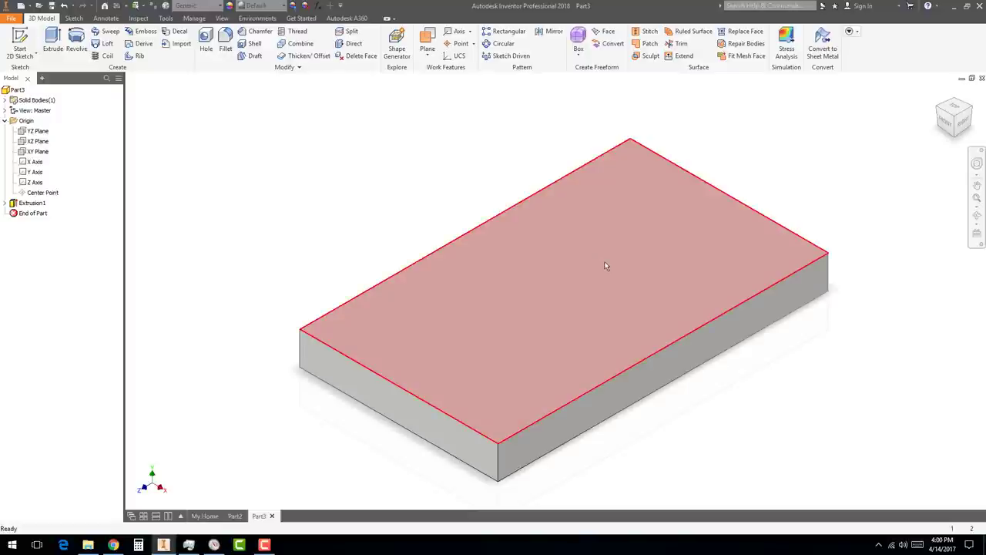
Create a new 2D sketch on the top face of the extruded block
click(954, 111)
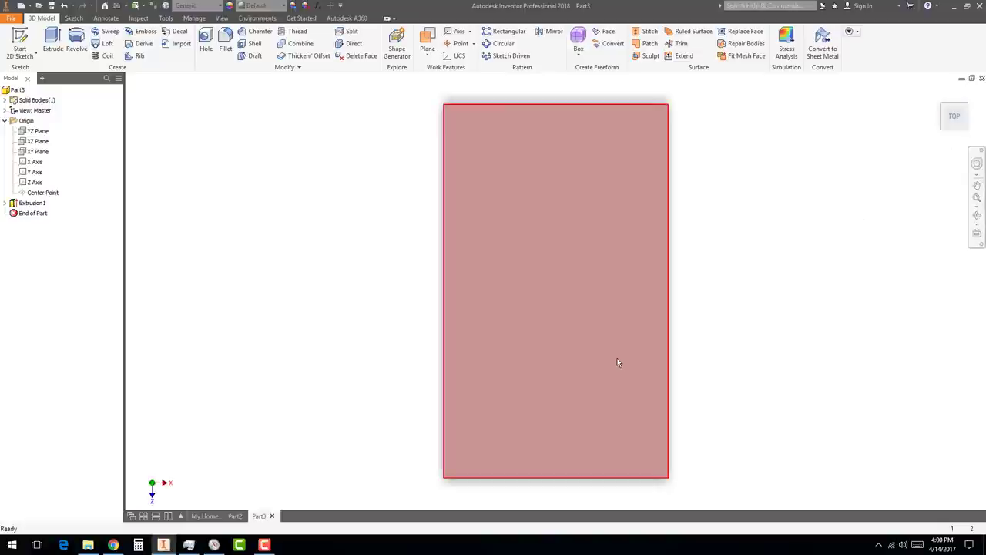
click(561, 284)
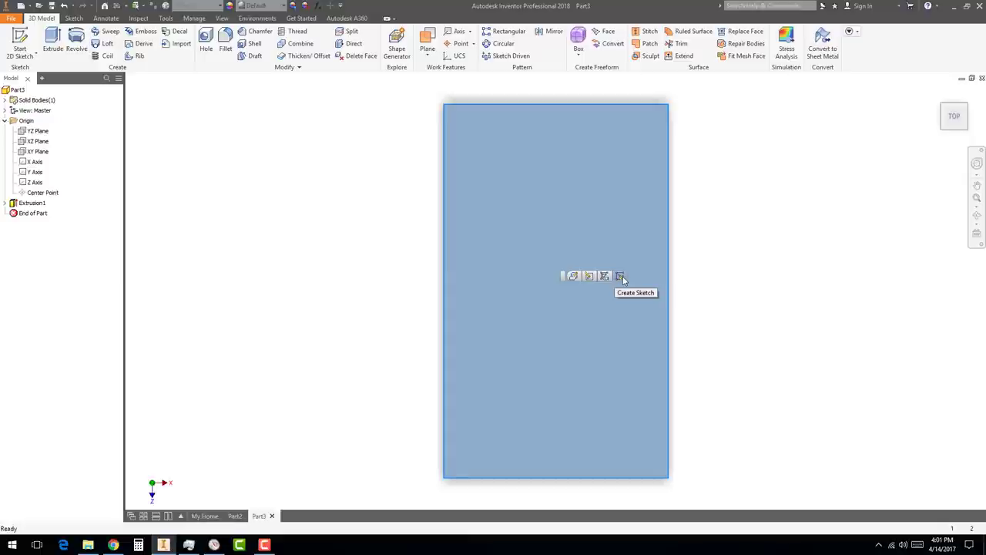
click(622, 276)
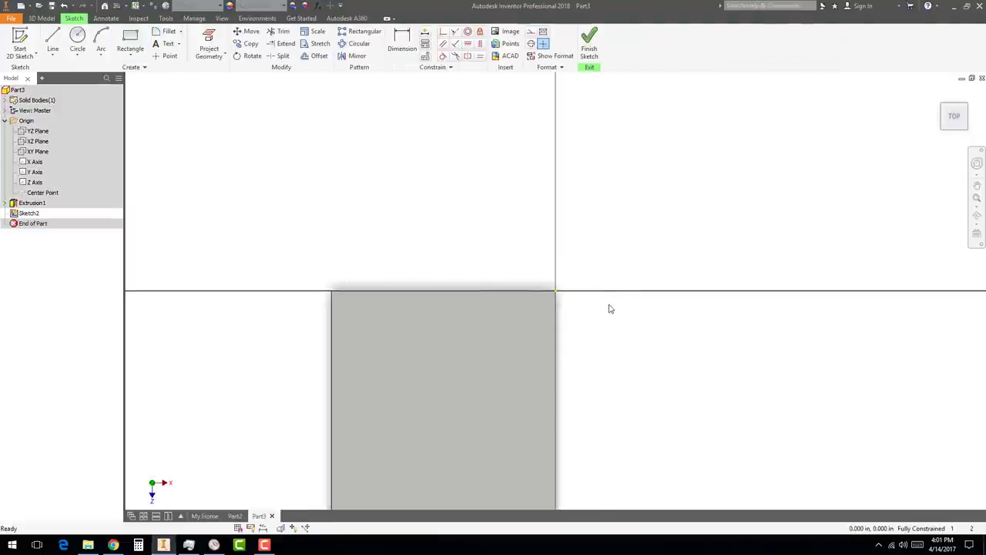
Sketch a two-point rectangle from the origin corner across the block's full width, about 1.83 in high
scroll(609, 308, down, 5)
scroll(585, 320, up, 4)
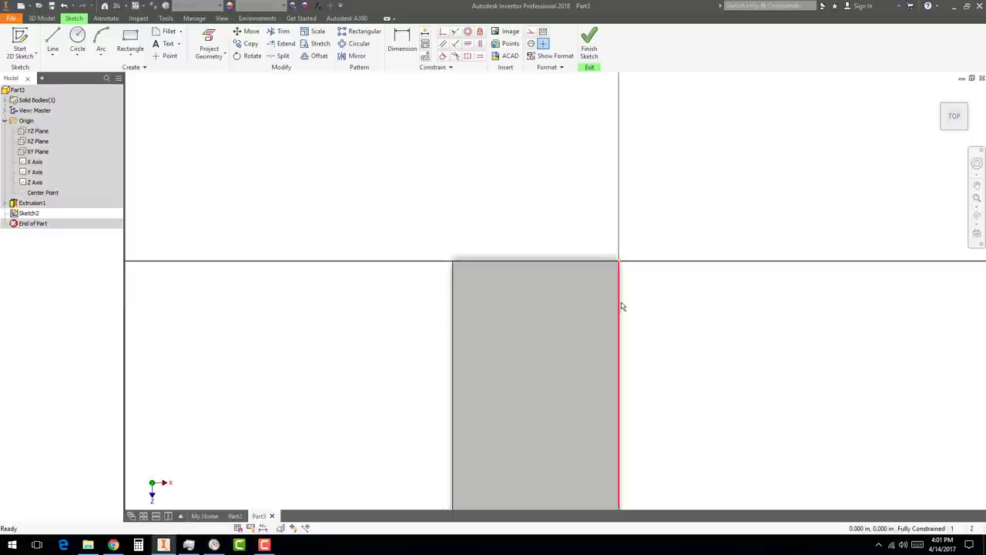
scroll(624, 310, down, 3)
scroll(620, 339, up, 2)
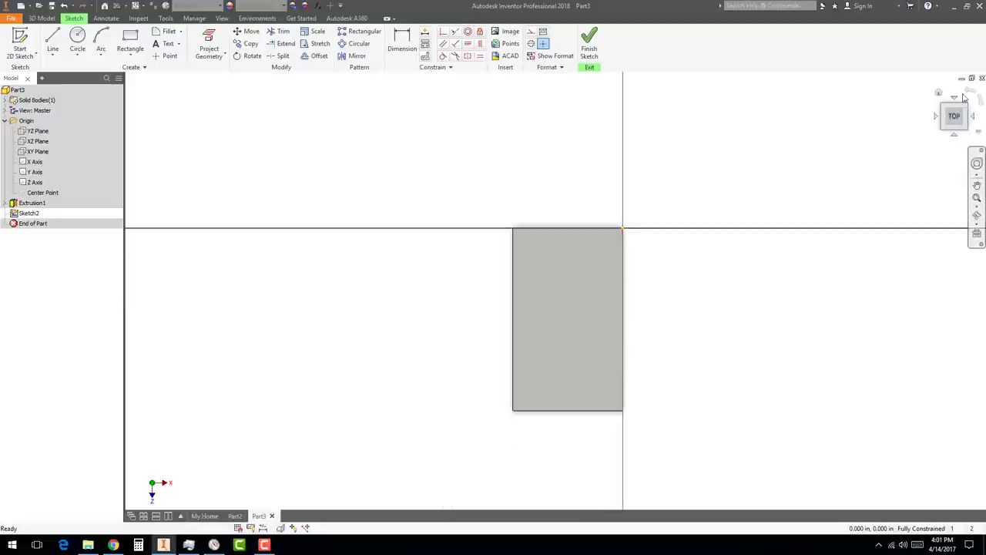
click(969, 94)
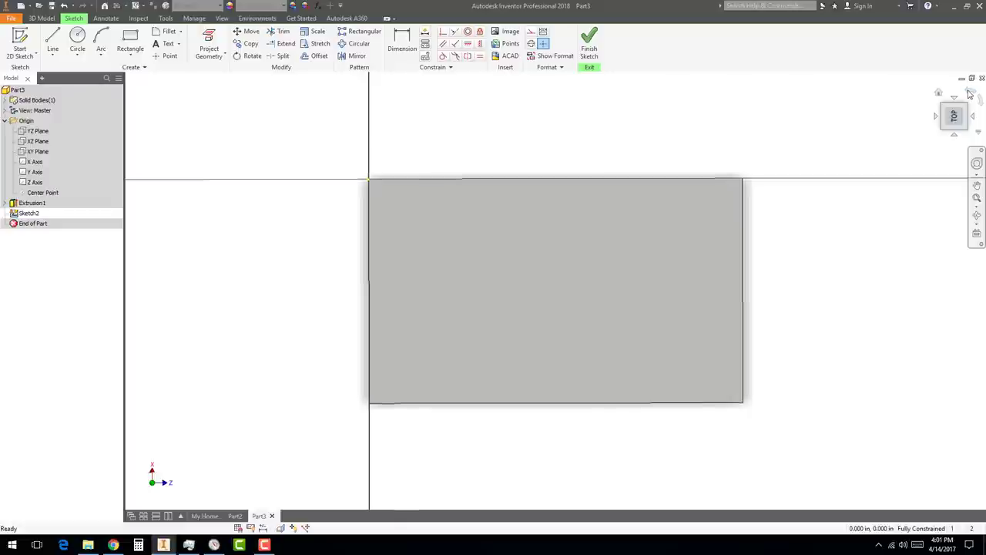
click(969, 94)
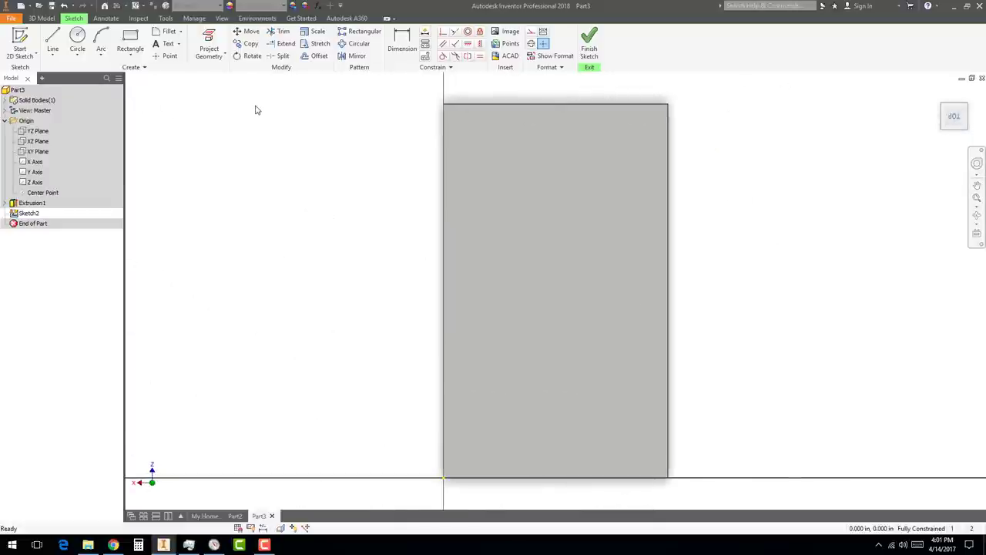
click(131, 40)
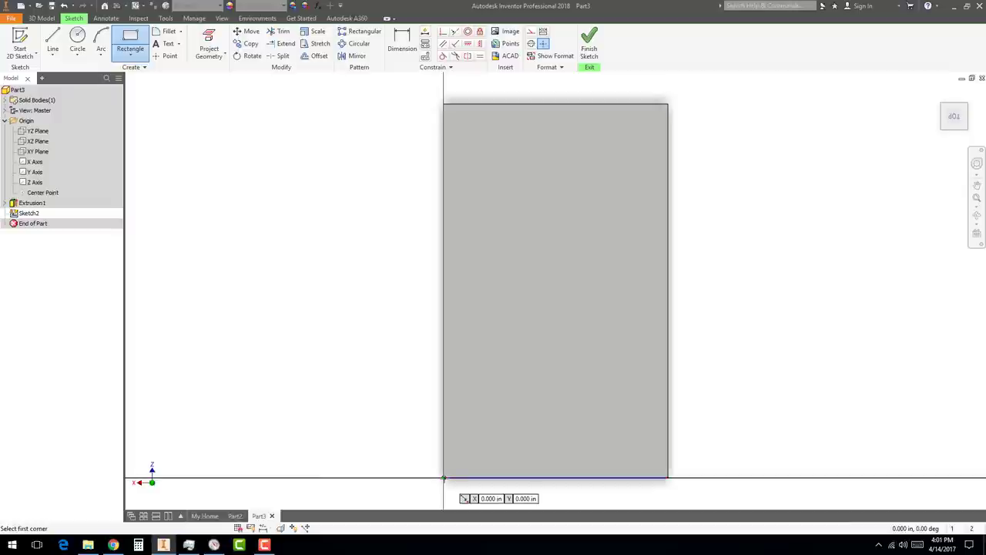
click(444, 478)
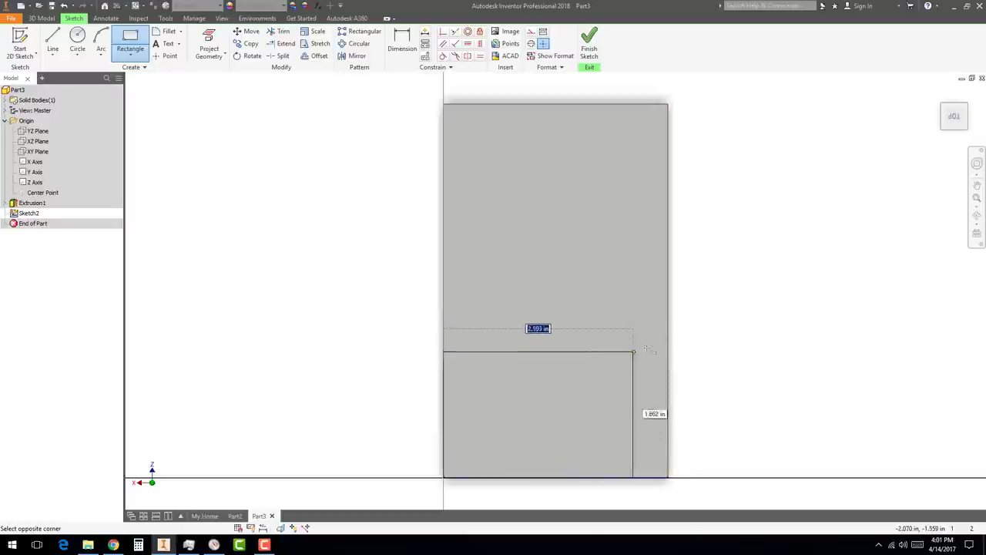
click(689, 362)
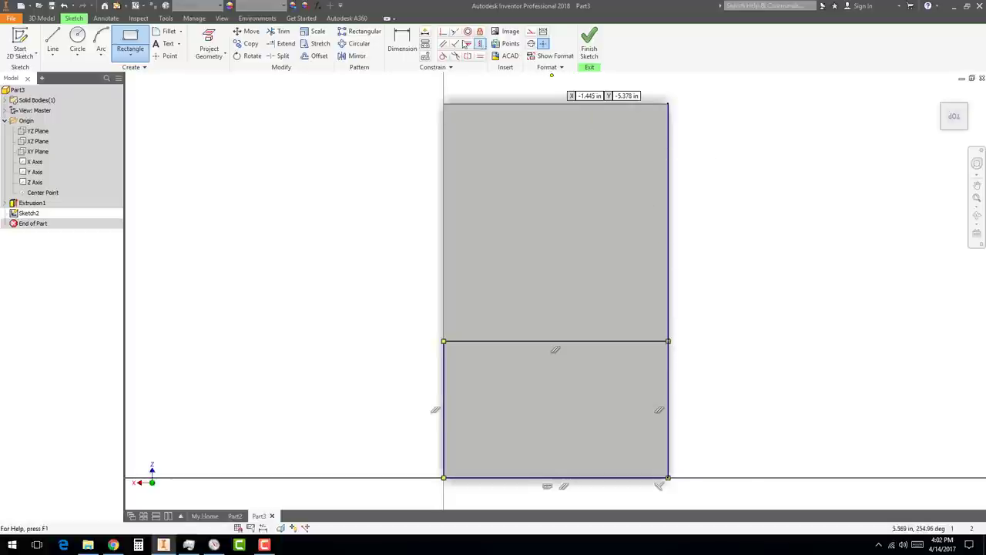
Dimension the sketched rectangle's height between its two horizontal lines at 1.5 in
click(407, 54)
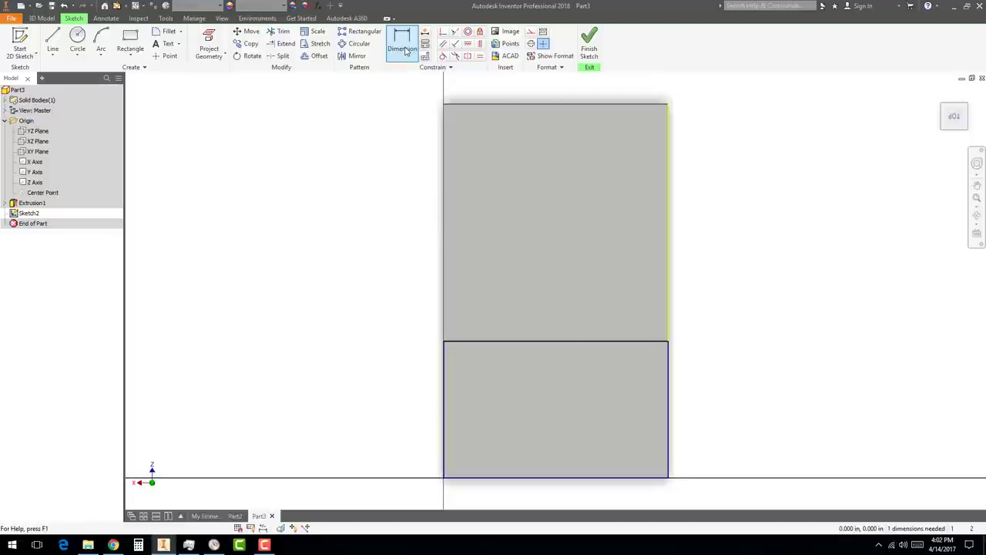
click(616, 481)
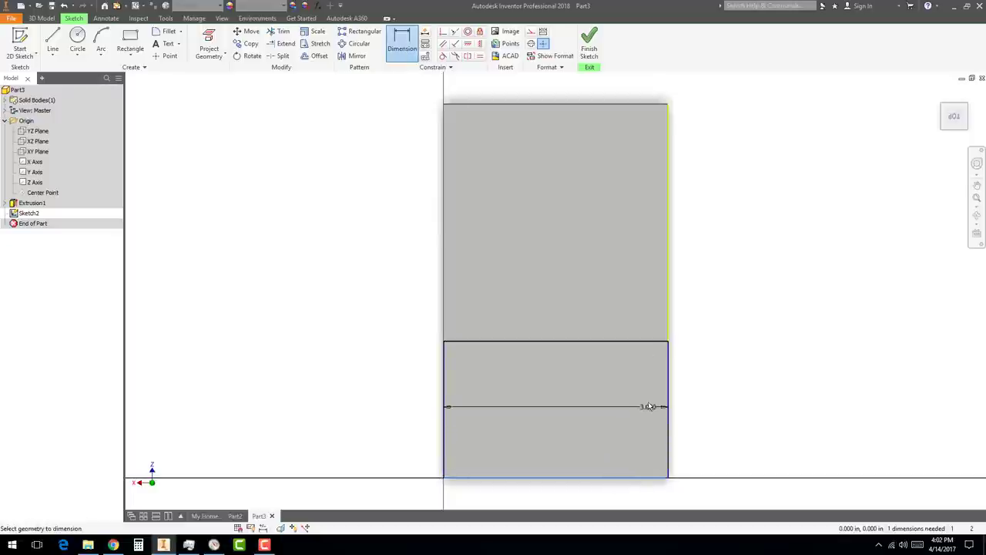
click(608, 344)
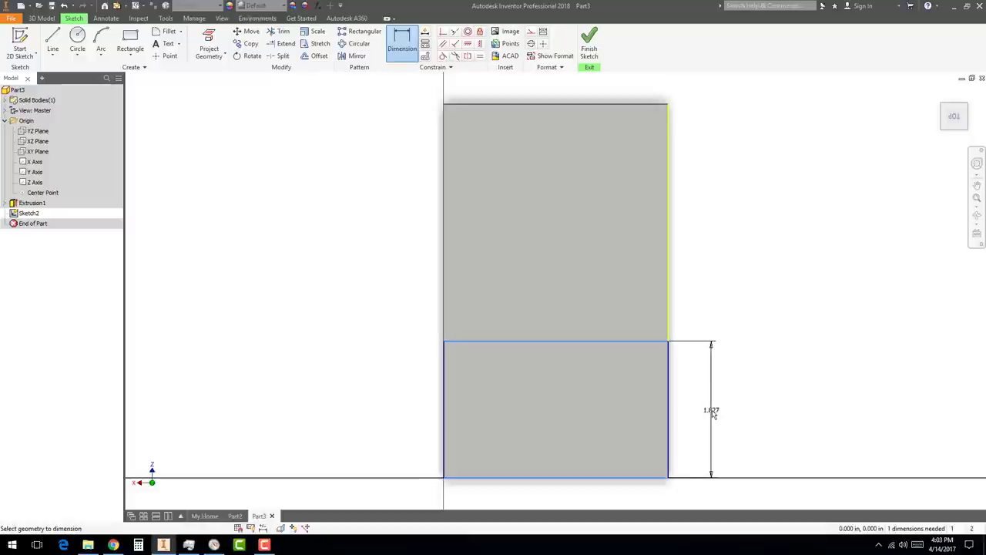
click(713, 413)
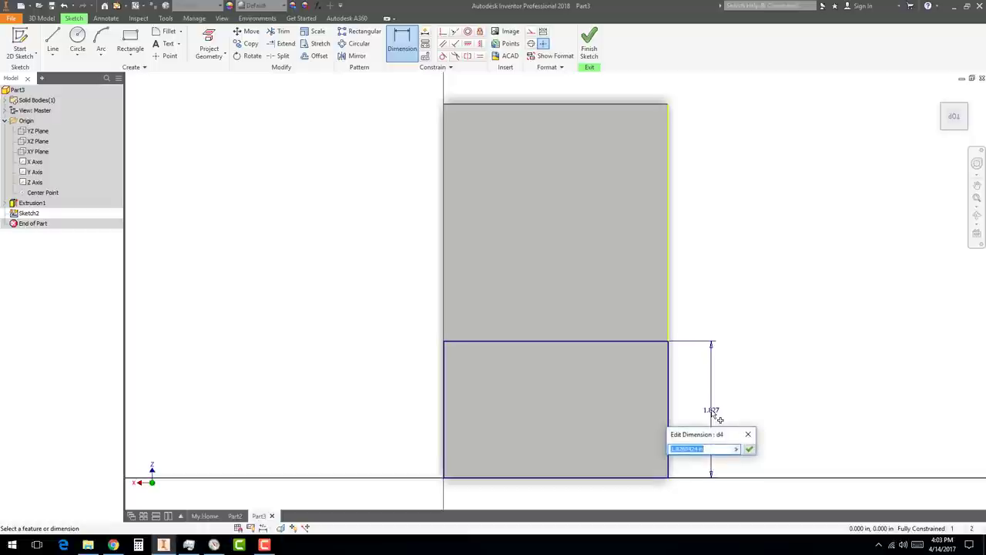
text(1.5)
key(Return)
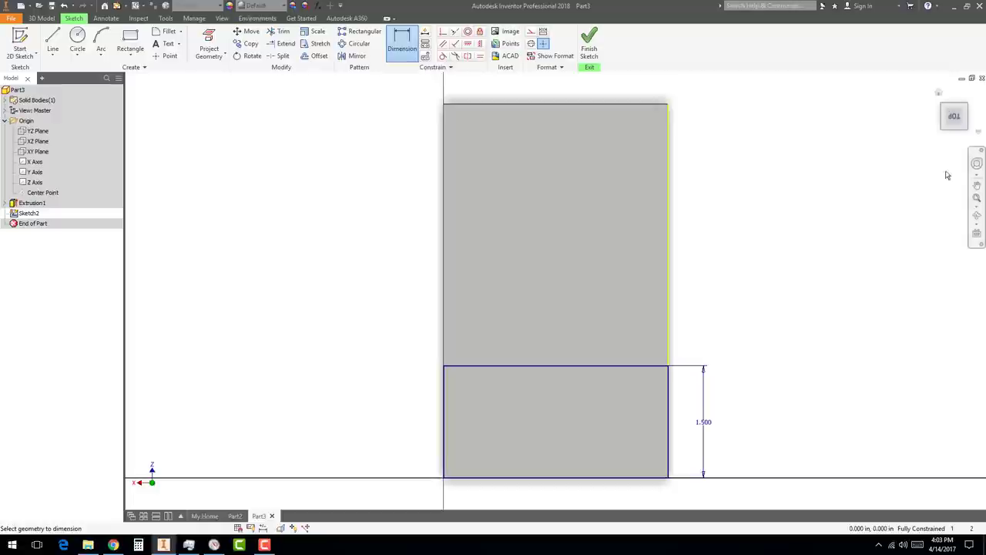
Extrude the rectangle profile upward by 0.5 in to add a raised block on the base
click(939, 94)
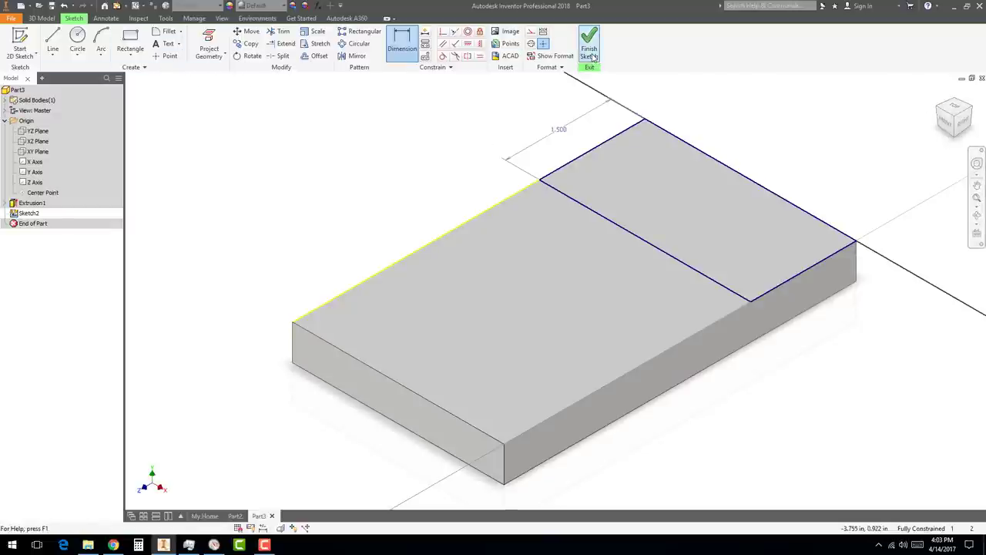
click(42, 18)
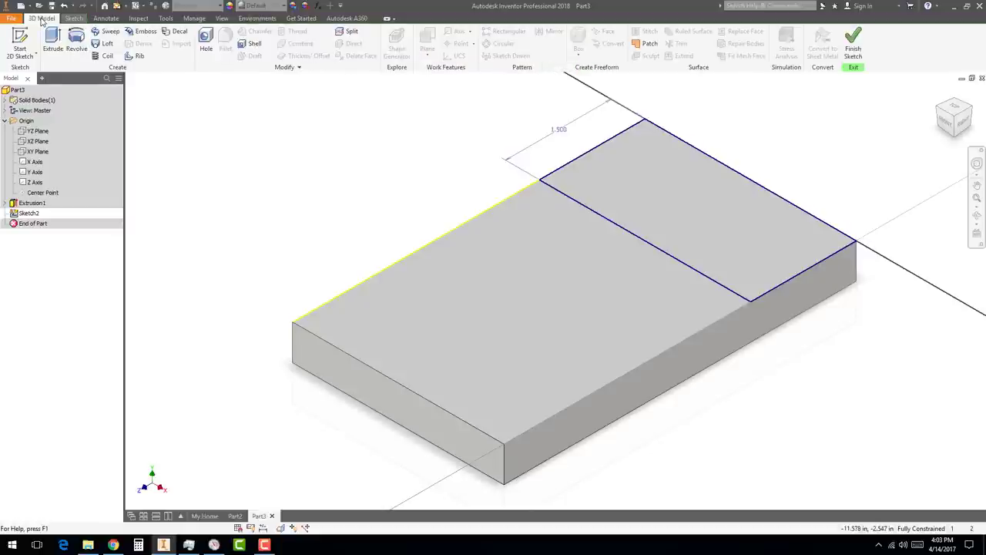
click(54, 38)
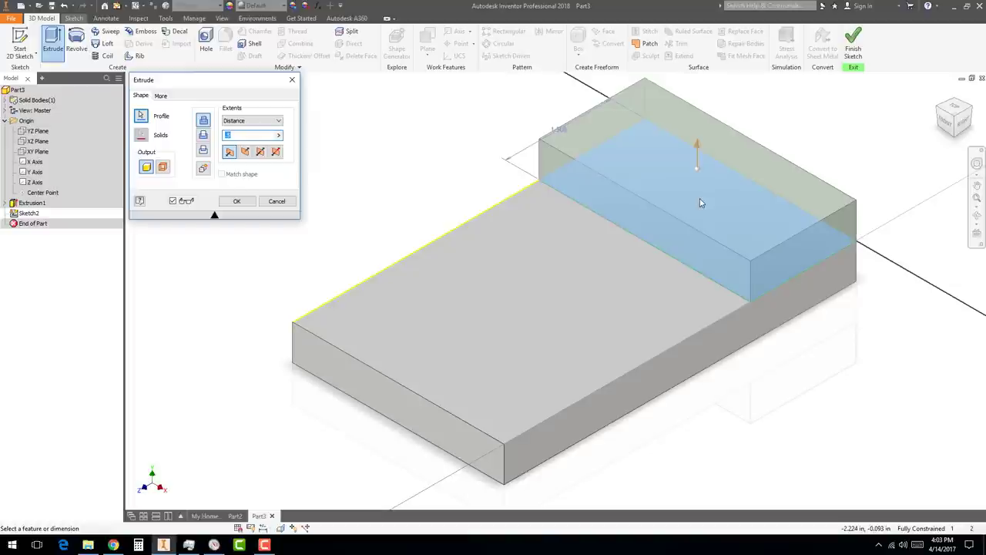
click(238, 202)
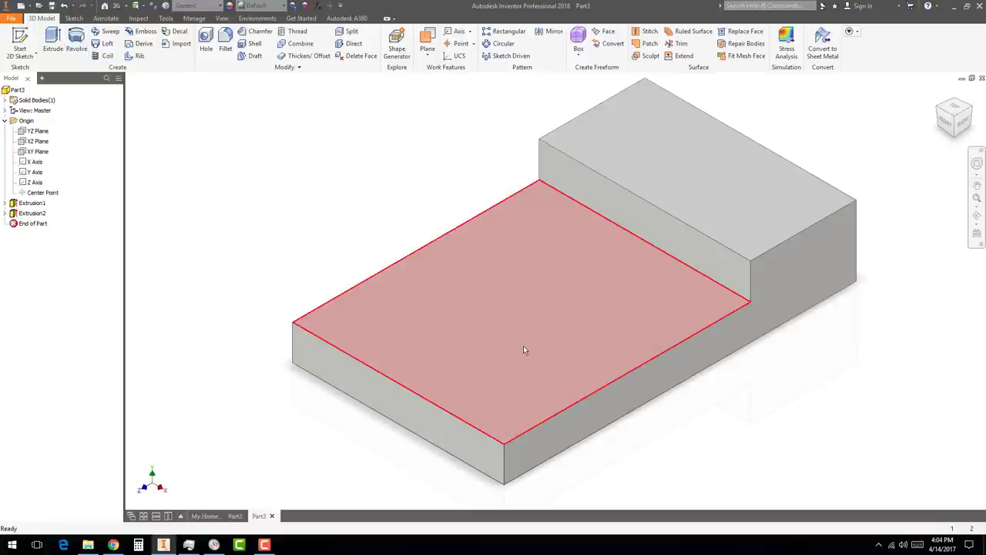
Create a new 2D sketch on the lower top face of the base, with the raised block shown at the bottom
click(523, 346)
click(584, 340)
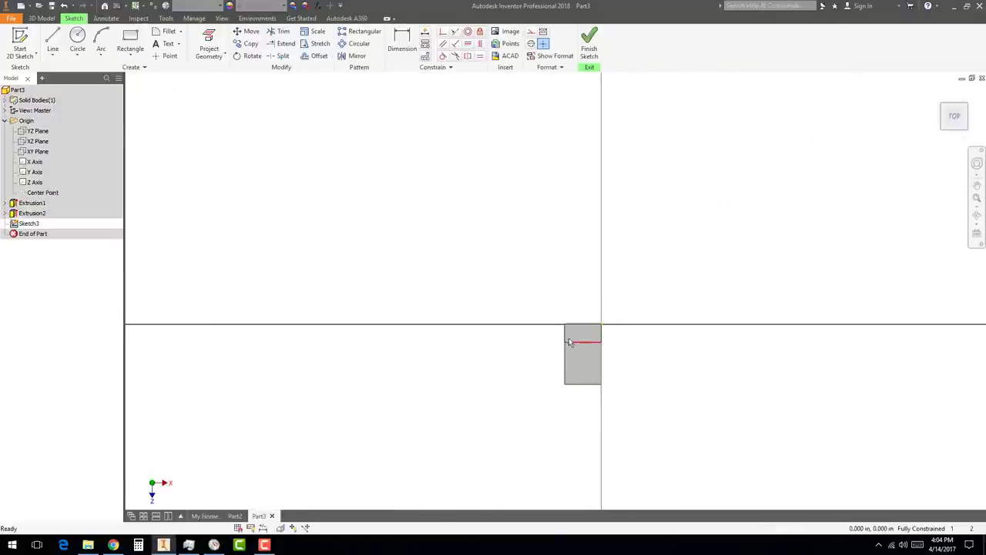
scroll(582, 359, up, 5)
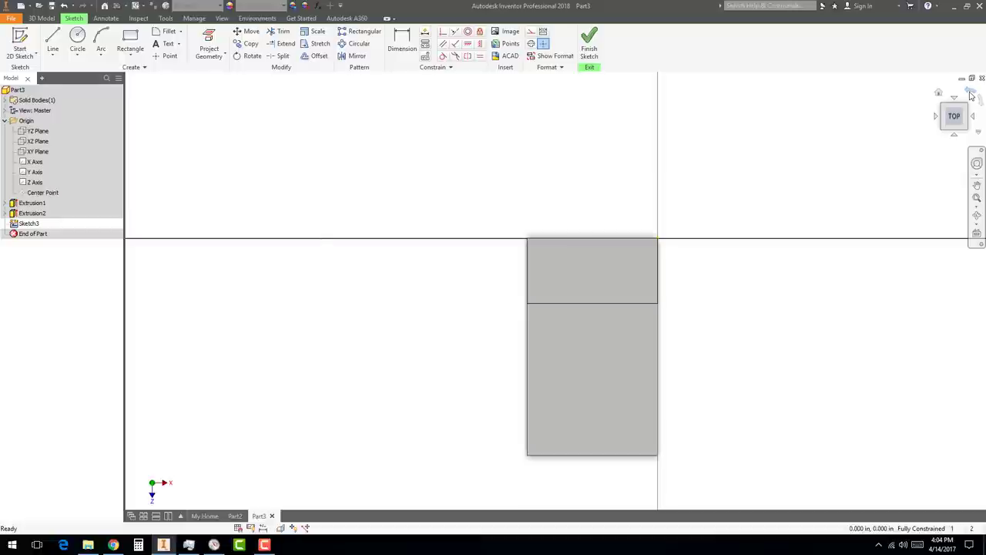
click(971, 94)
click(971, 94)
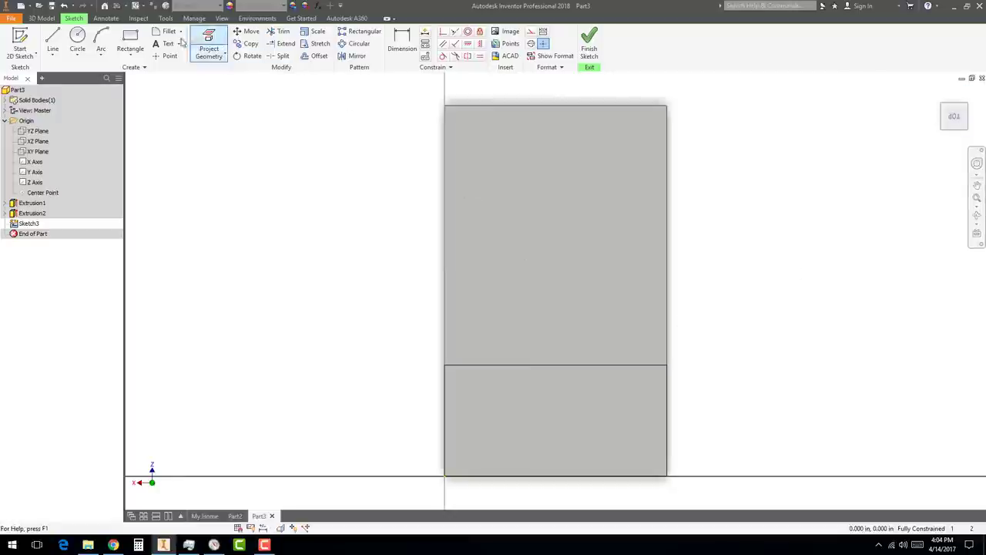
Sketch a circle 0.75 in in diameter near the free-end corner on the origin side of the lower top face
click(77, 39)
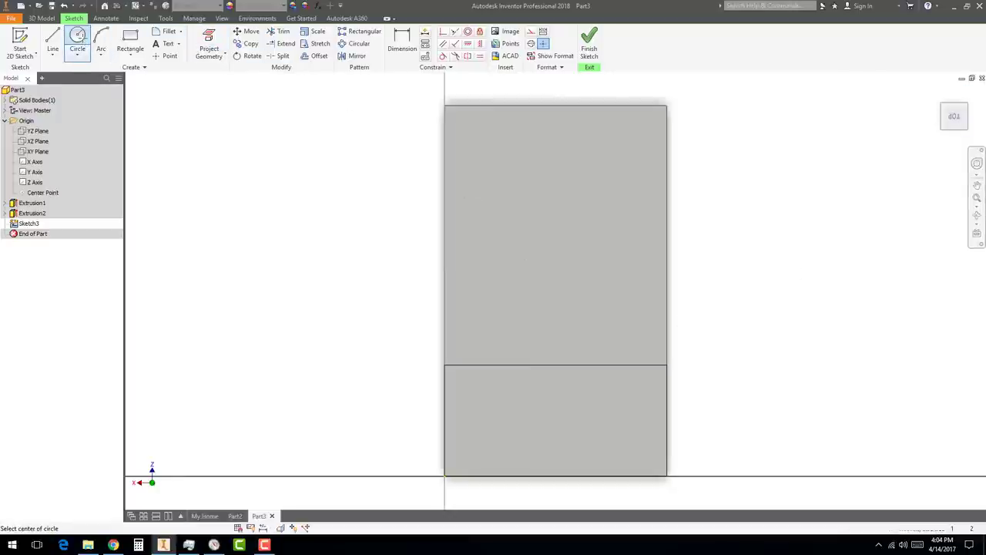
click(501, 169)
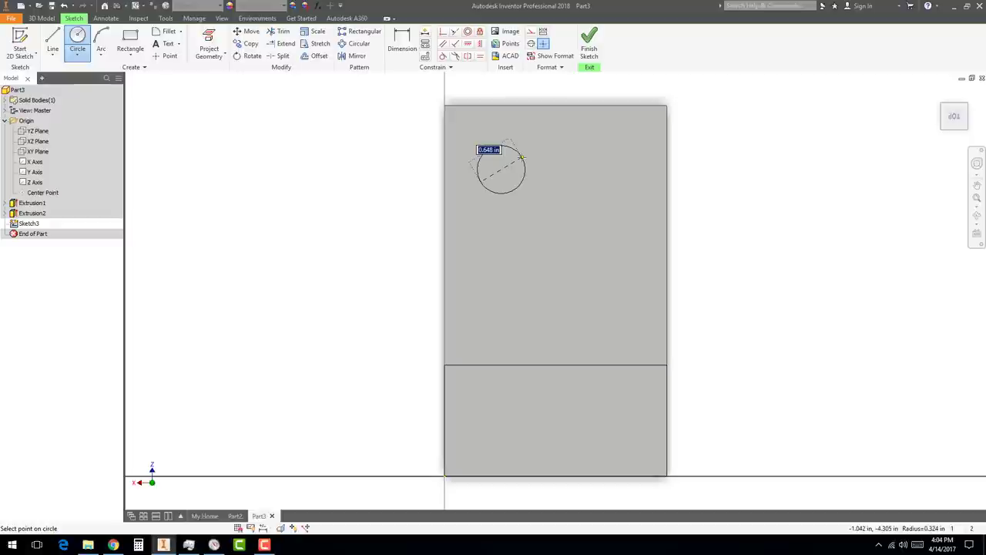
text(.75)
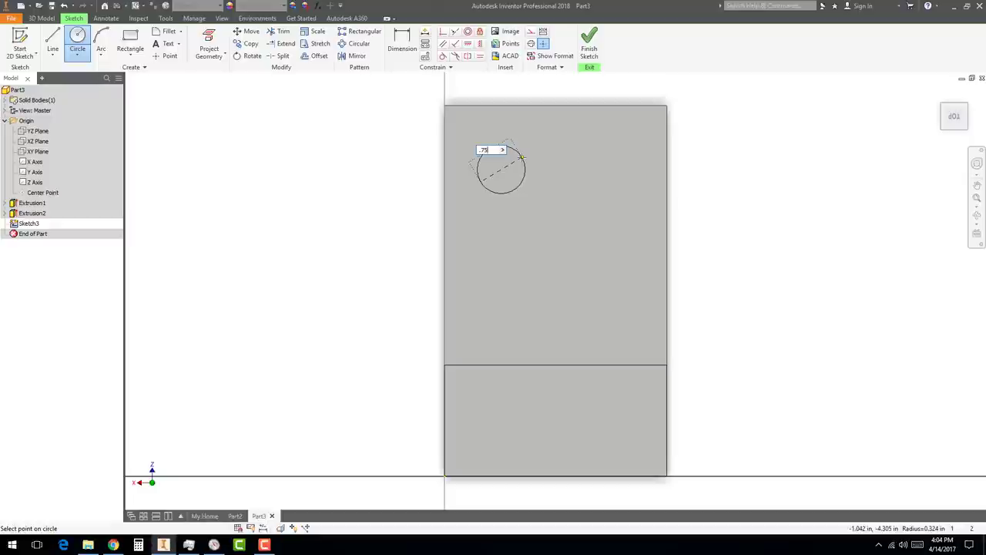
key(Return)
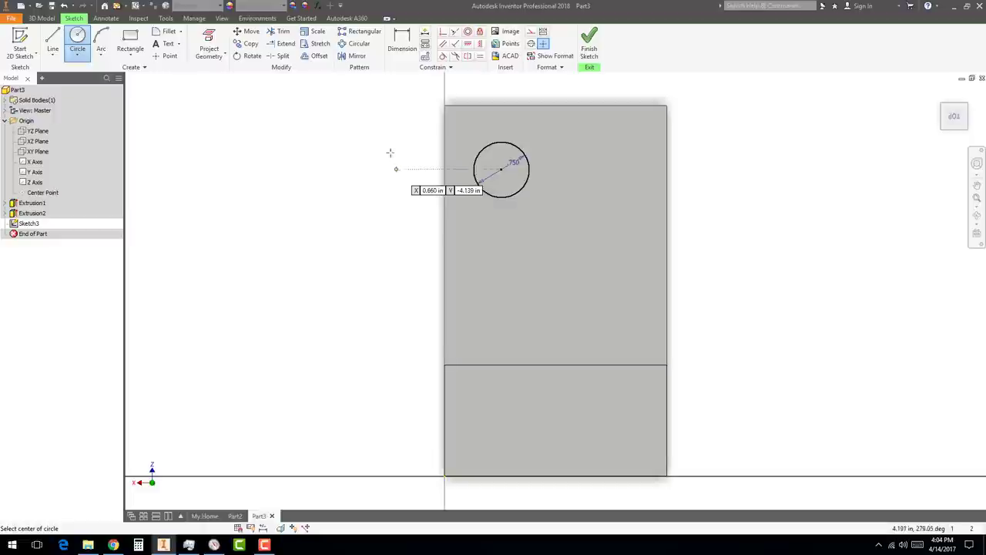
Dimension the circle's center 1 in from the long edge on the origin side
click(398, 48)
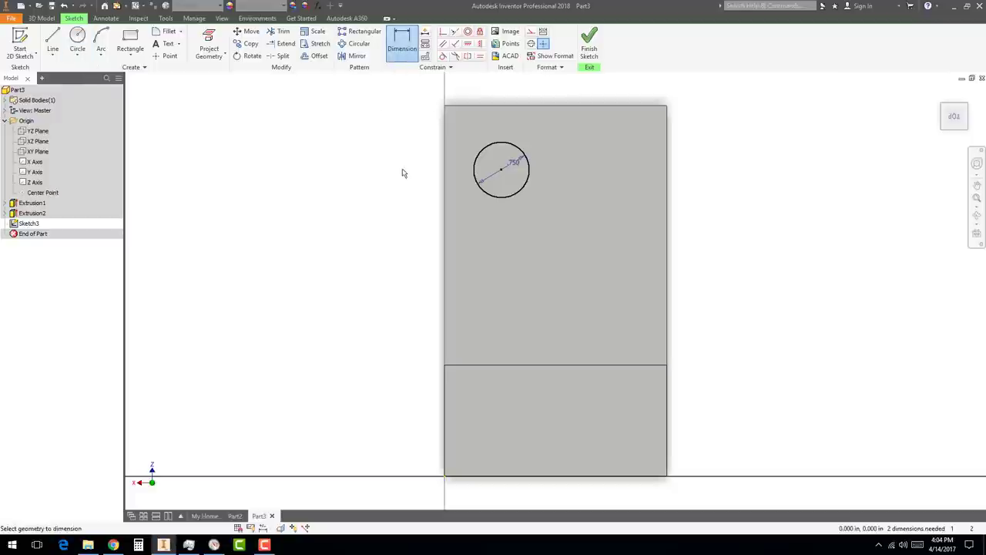
click(446, 190)
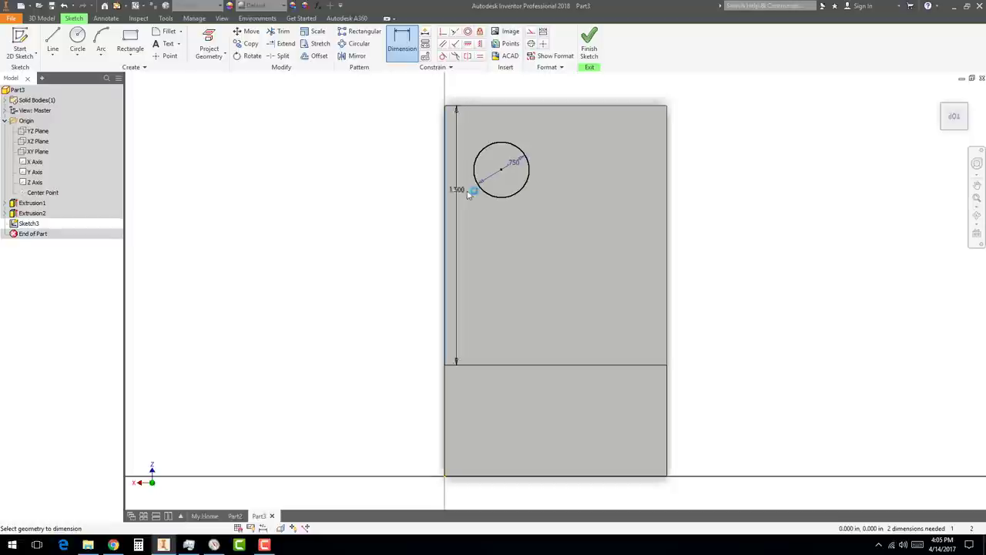
click(502, 170)
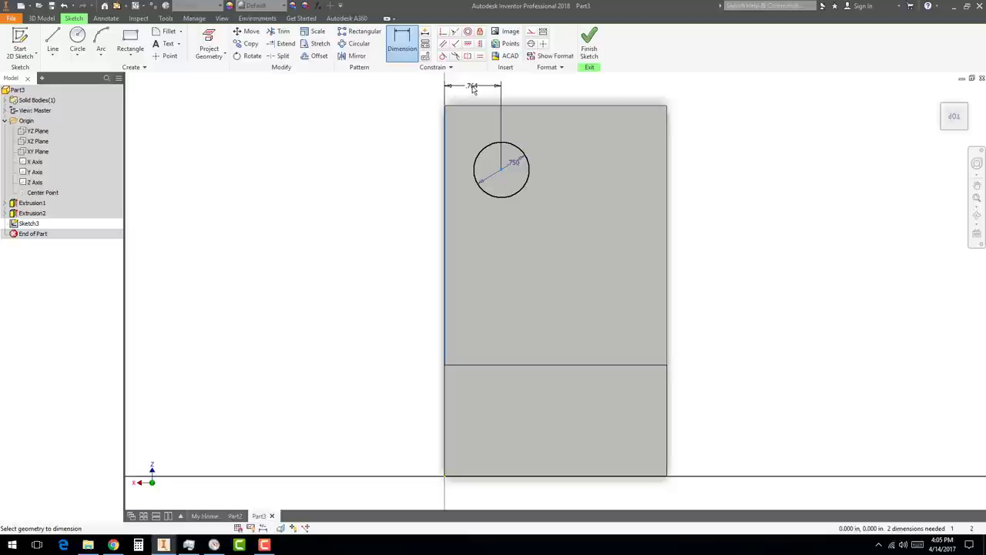
click(473, 89)
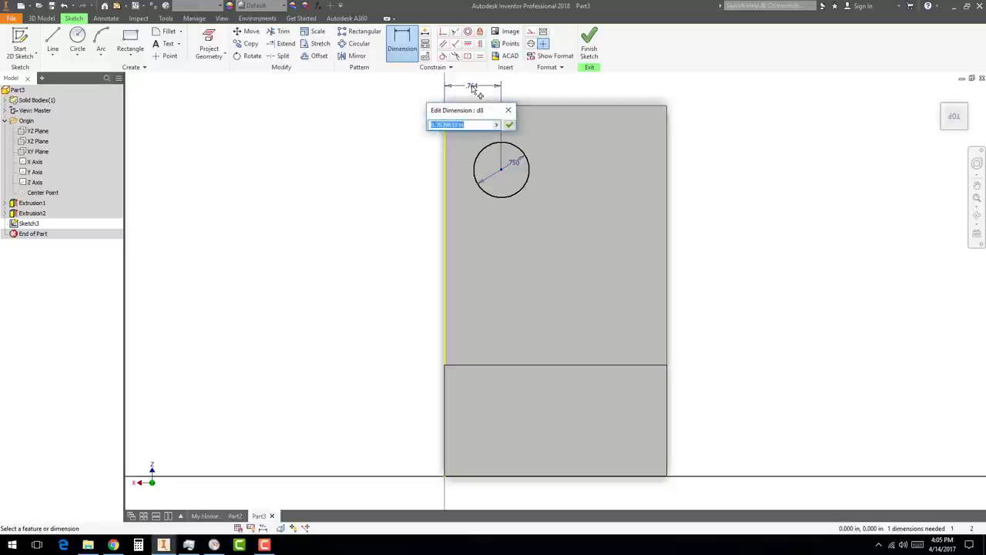
text(1)
key(Return)
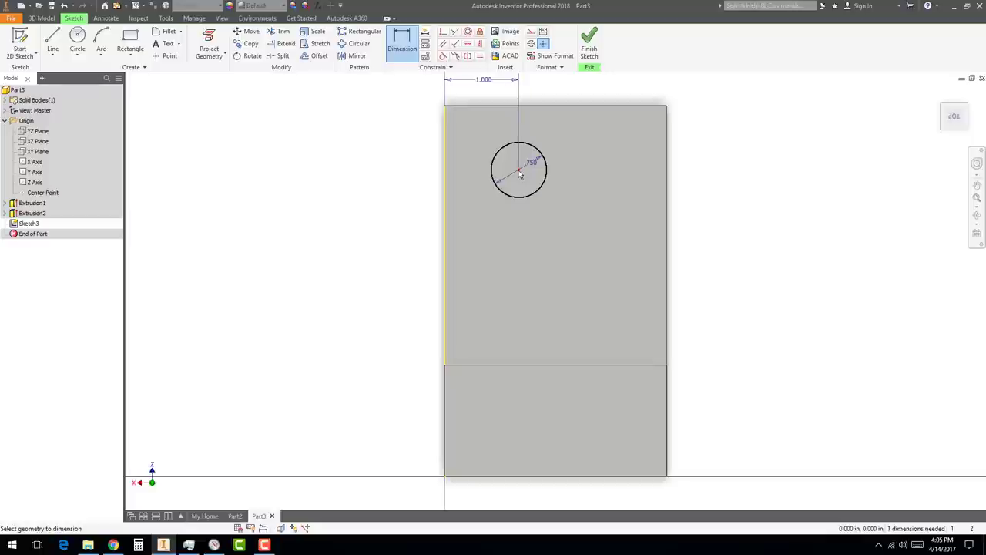
Dimension the circle's center 1 in from the short edge opposite the raised block and finish the sketch
click(541, 110)
click(519, 169)
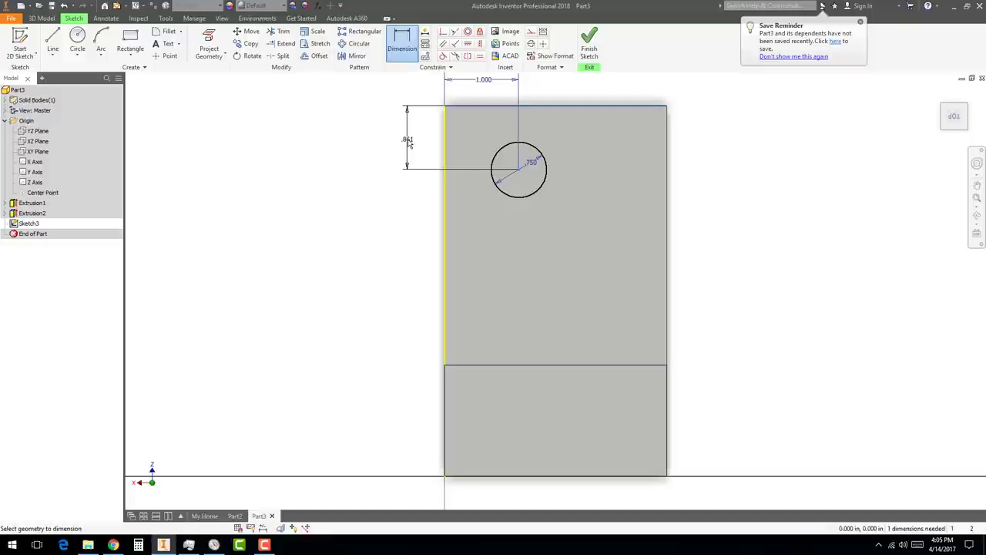
click(409, 144)
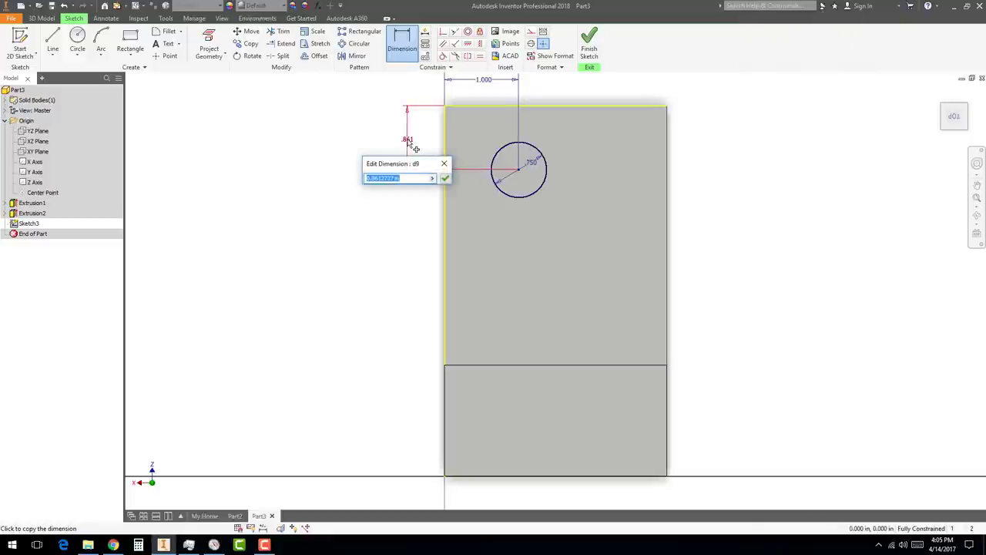
text(1)
key(Return)
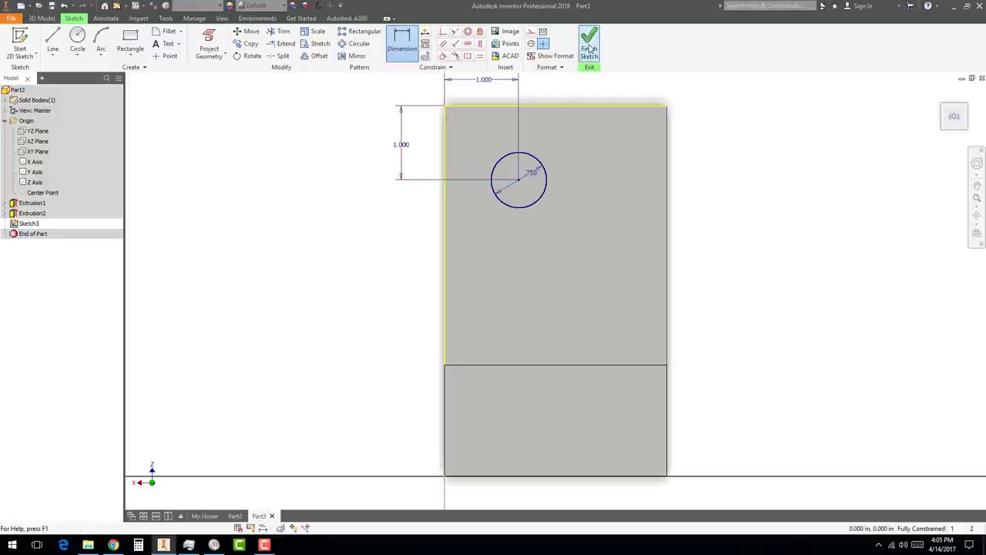
click(588, 46)
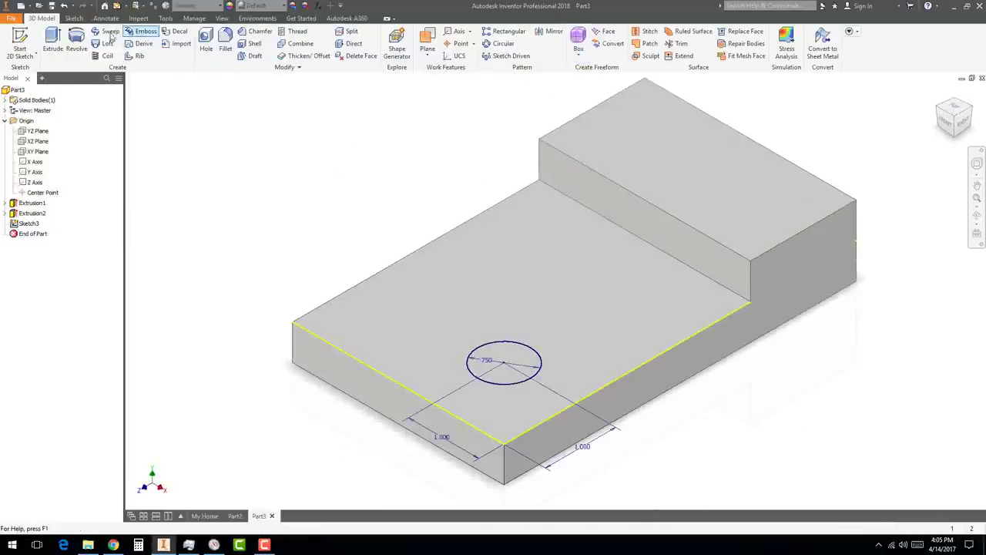
Extrude the circle profile 0.5 in downward as a cut to make a hole through the base
click(60, 37)
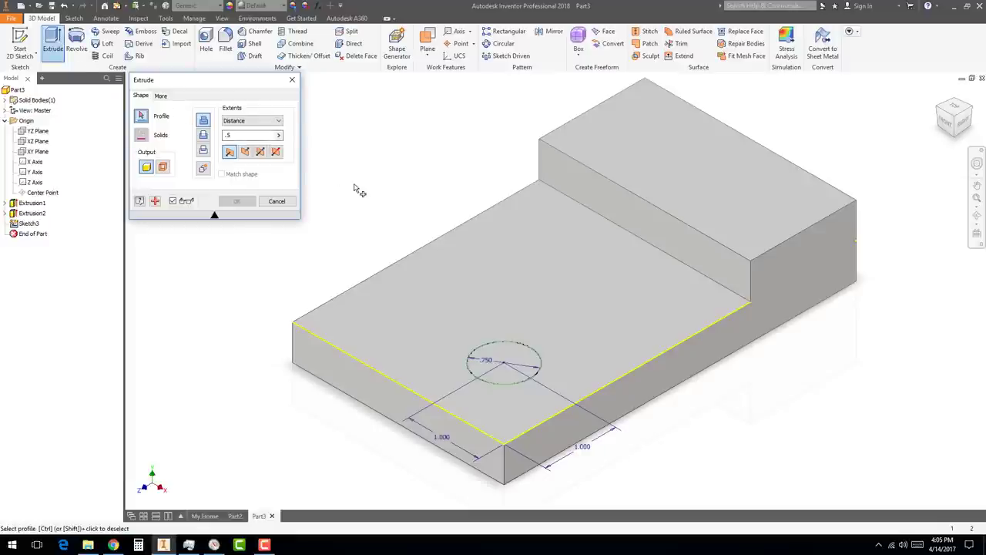
click(521, 360)
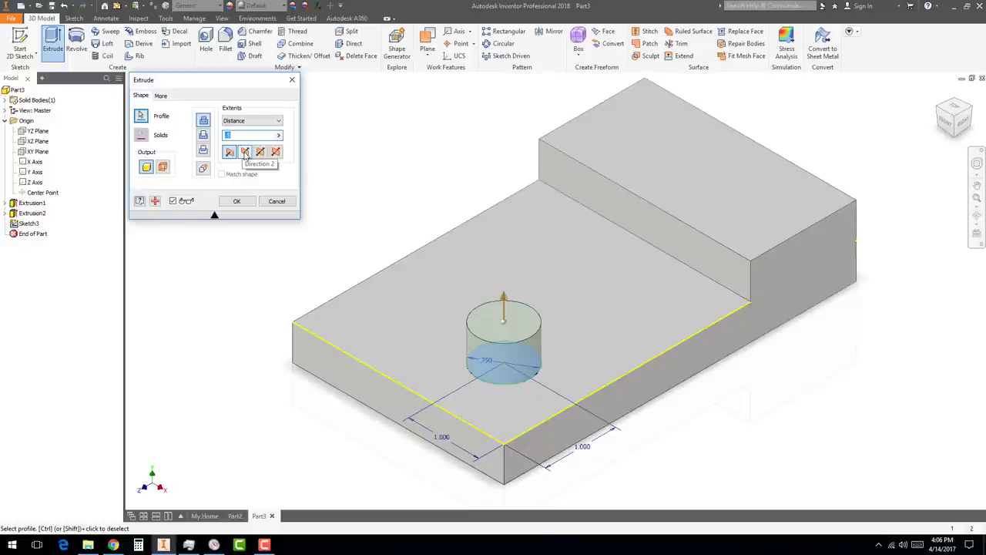
click(245, 152)
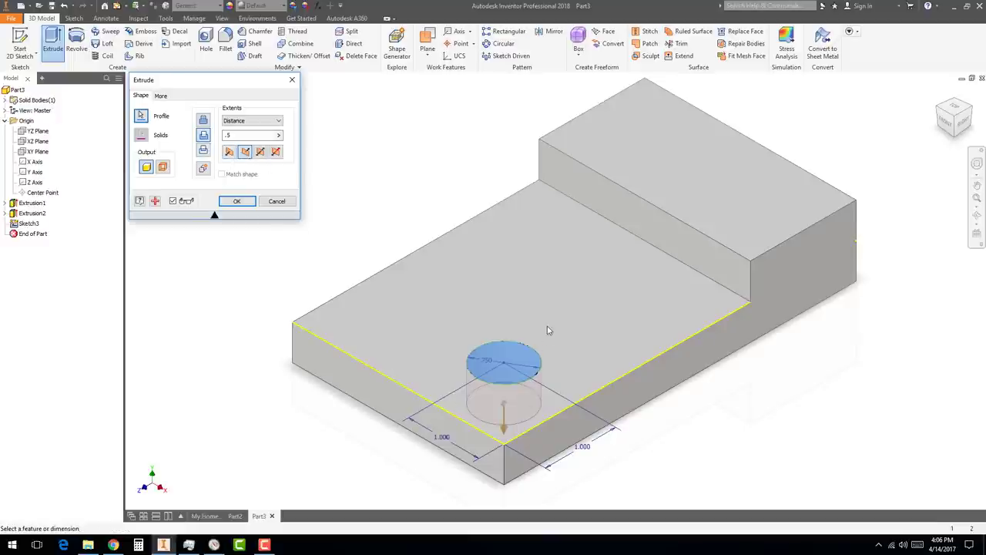
mouse_move(550, 330)
shift+middle_down()
mouse_move(548, 346)
mouse_move(548, 323)
mouse_move(537, 334)
mouse_move(550, 315)
mouse_move(553, 356)
mouse_move(555, 316)
mouse_move(555, 326)
shift+middle_up()
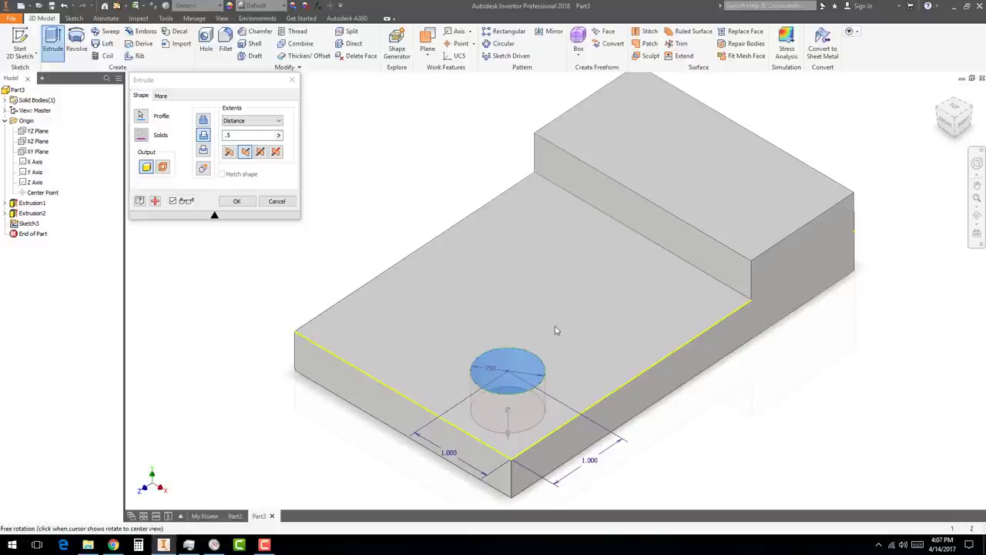
mouse_move(556, 330)
mouse_down()
mouse_move(504, 332)
mouse_move(578, 319)
mouse_move(588, 266)
mouse_move(588, 321)
mouse_move(581, 330)
mouse_move(559, 322)
mouse_up()
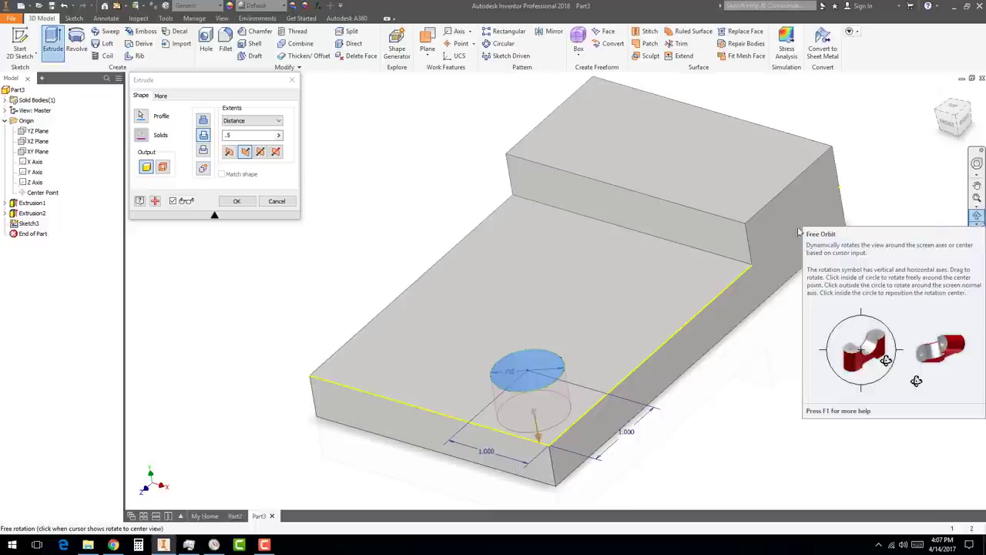
click(239, 202)
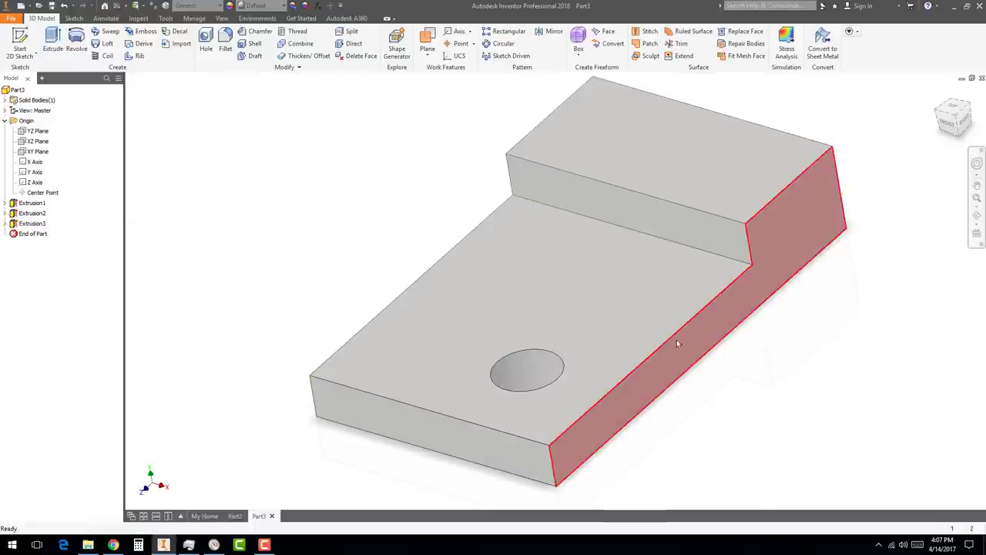
mouse_move(686, 324)
shift+middle_down()
mouse_move(668, 362)
mouse_move(674, 316)
mouse_move(642, 328)
mouse_move(673, 323)
shift+middle_up()
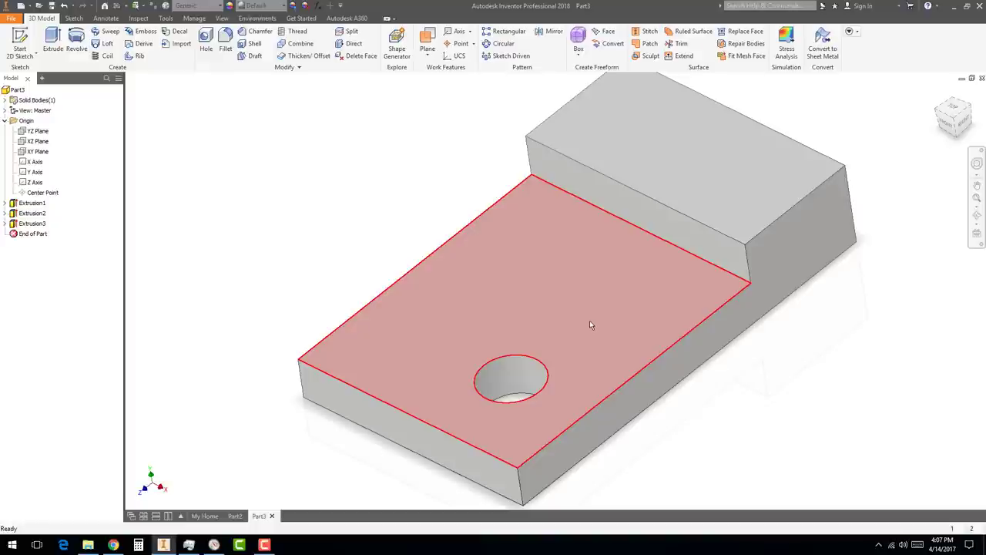
click(590, 322)
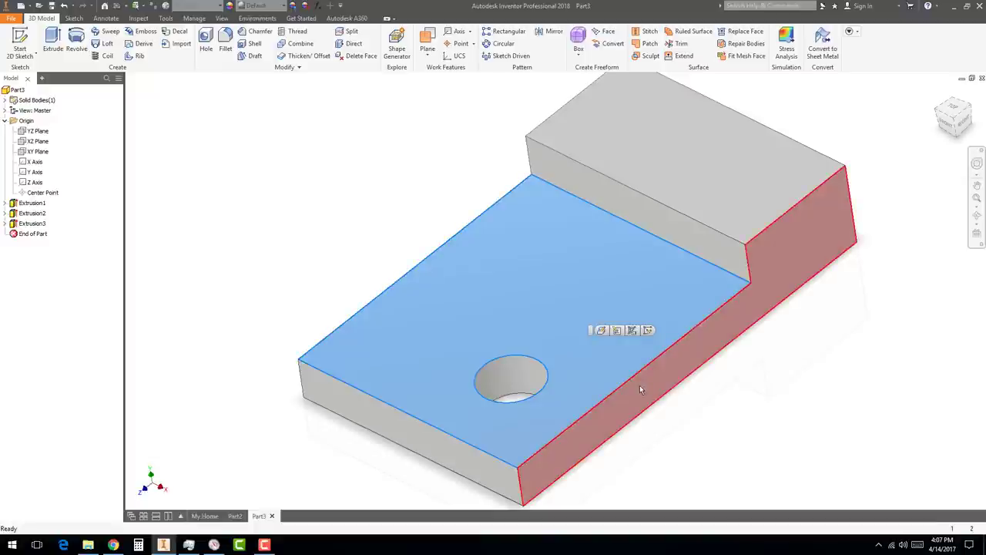
click(667, 371)
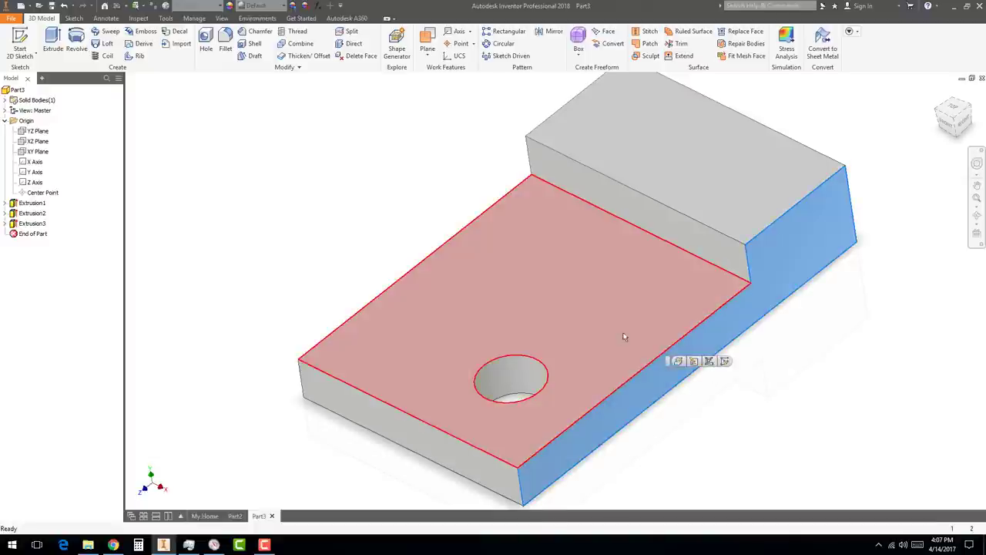
click(621, 331)
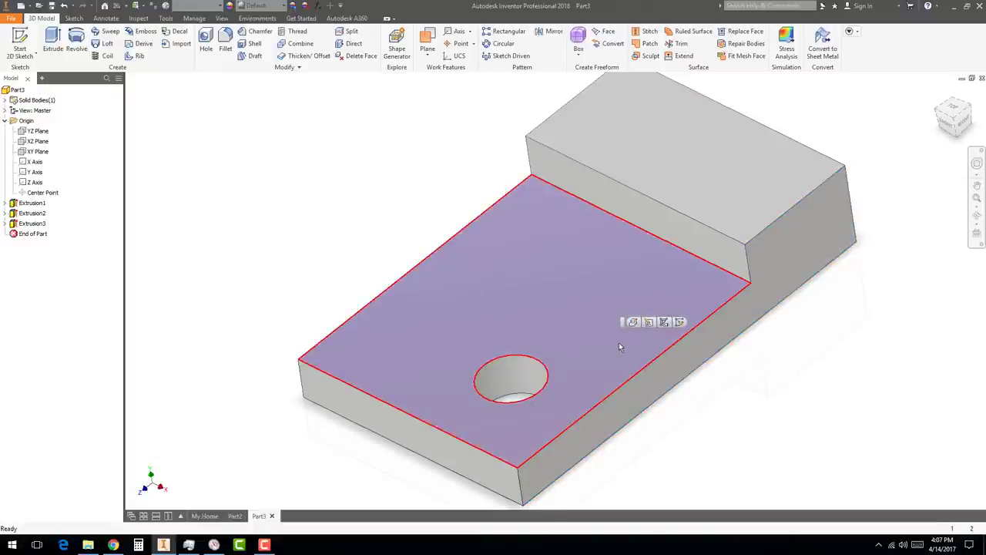
Edit the base's extrusion and set its thickness to 0.75 in
click(635, 323)
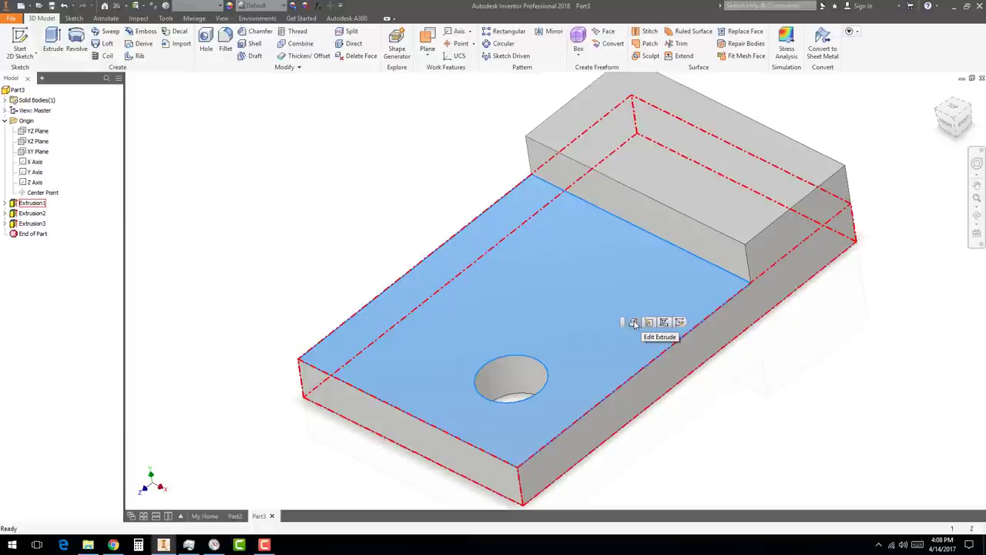
click(634, 322)
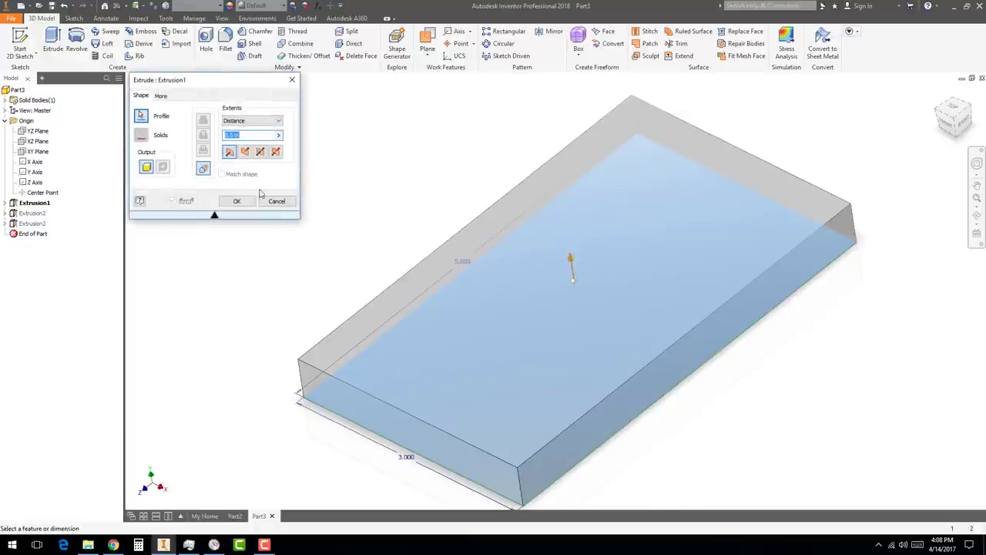
text(.75)
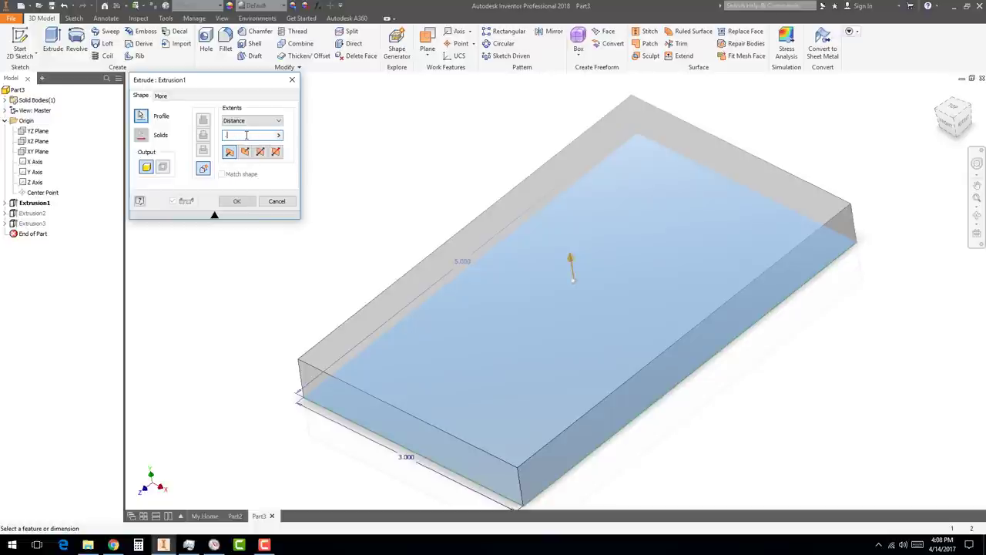
key(Return)
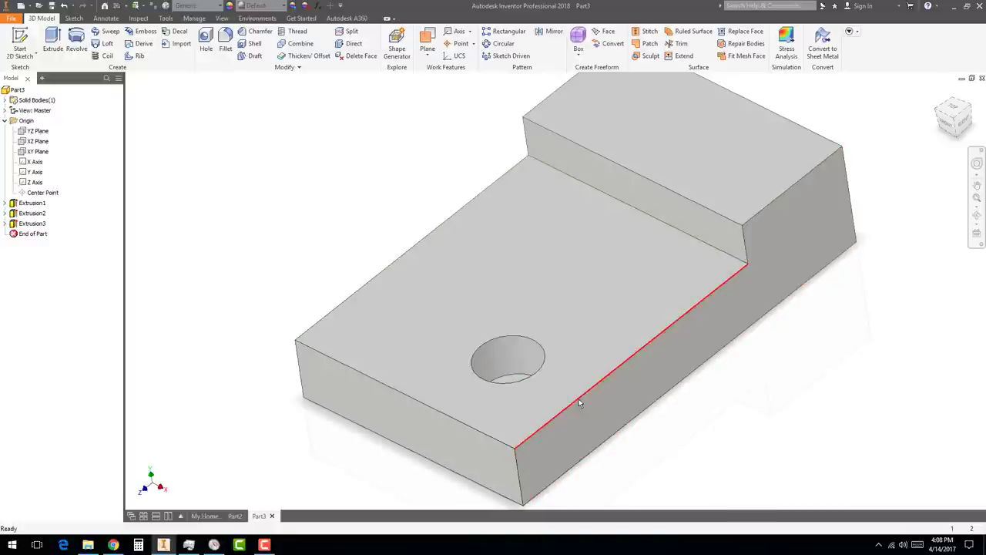
click(737, 256)
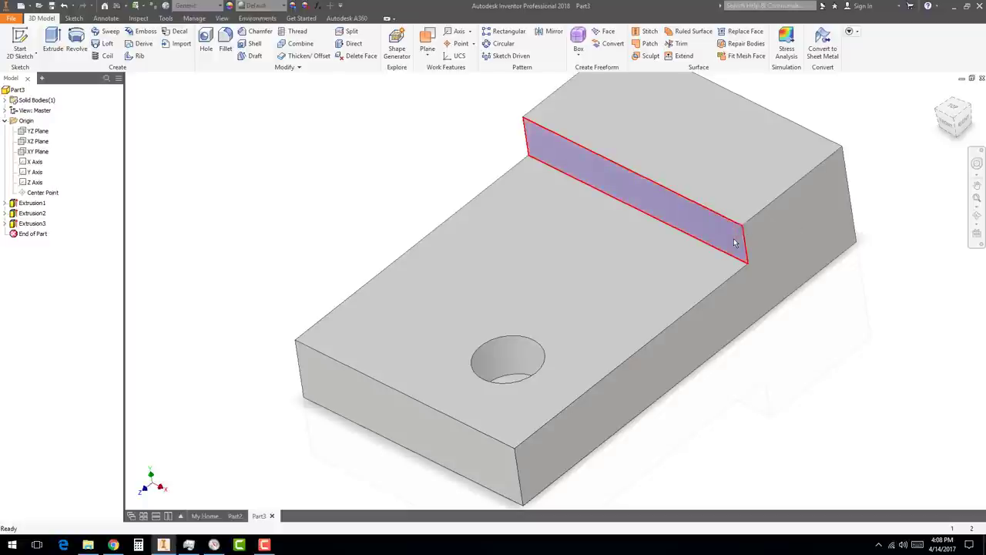
click(772, 420)
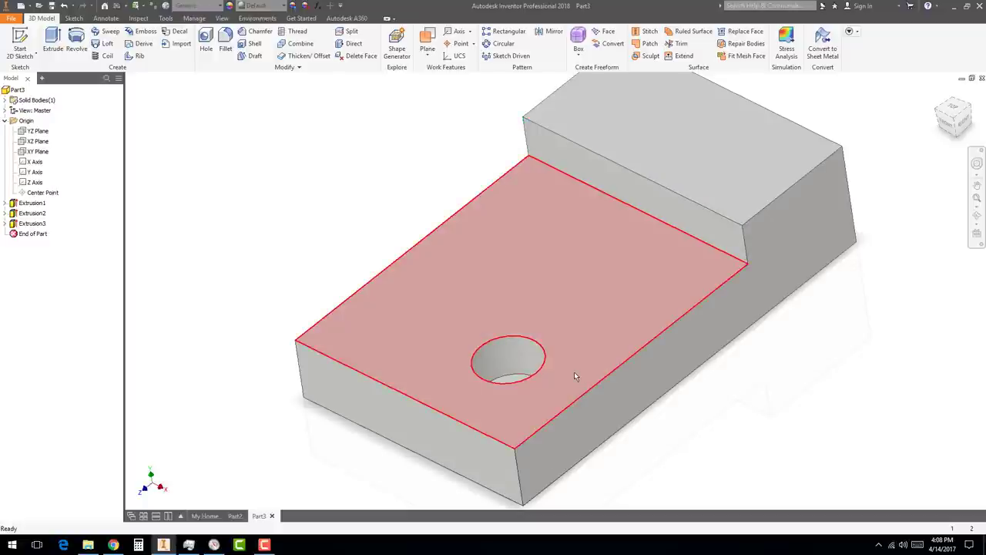
Edit the hole's cut extrusion and set its extent to All so it passes completely through the part
key(F5)
key(F6)
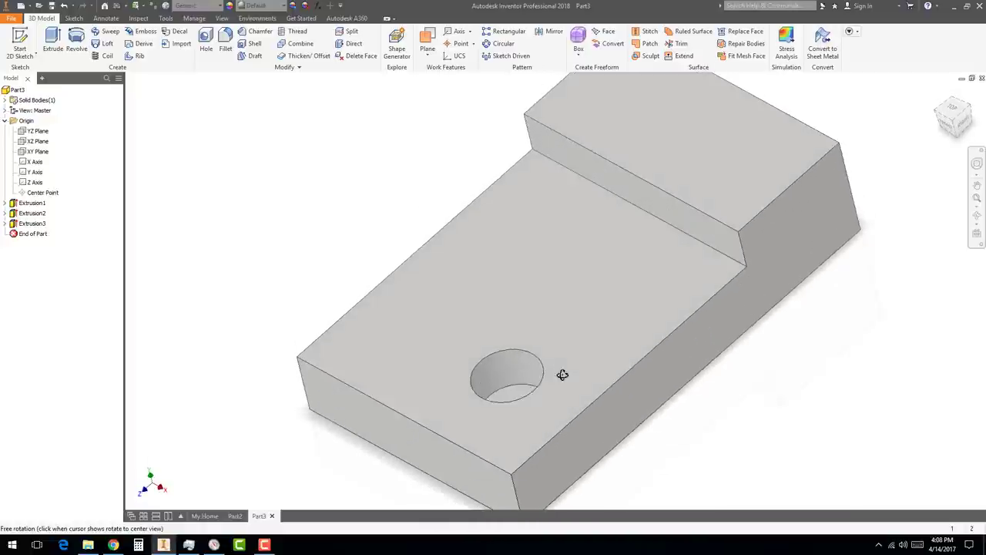
click(509, 367)
shift+middle_drag(605, 409, 585, 409)
click(721, 473)
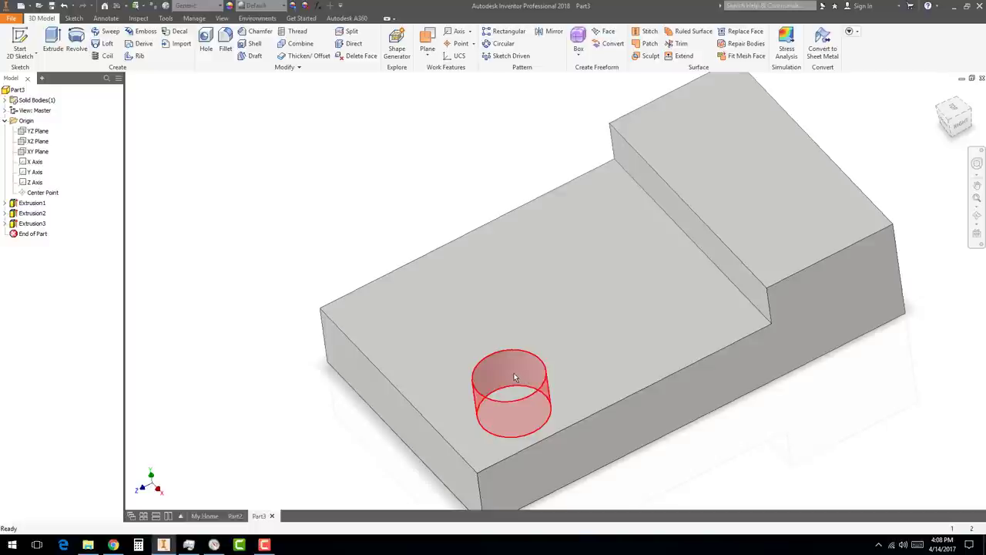
right_click(516, 375)
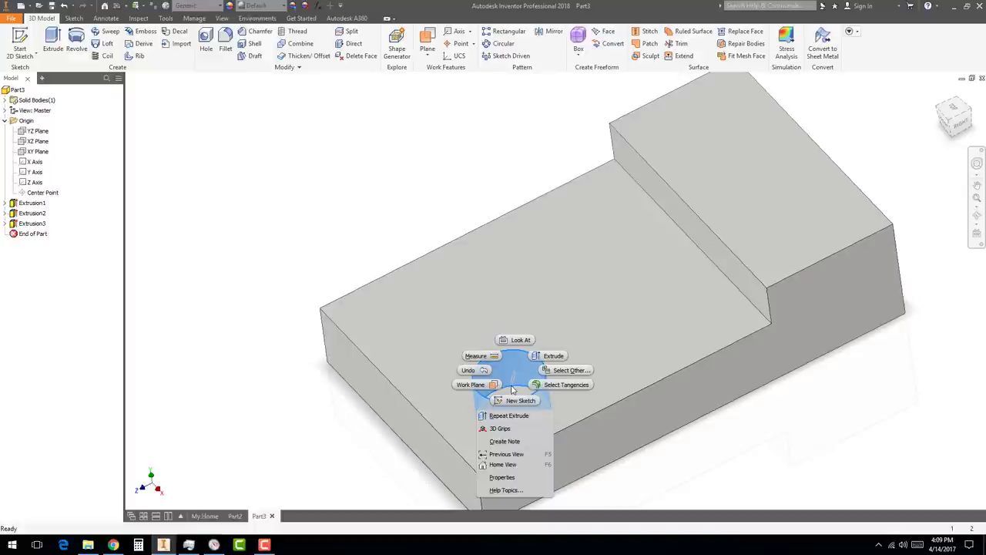
click(512, 389)
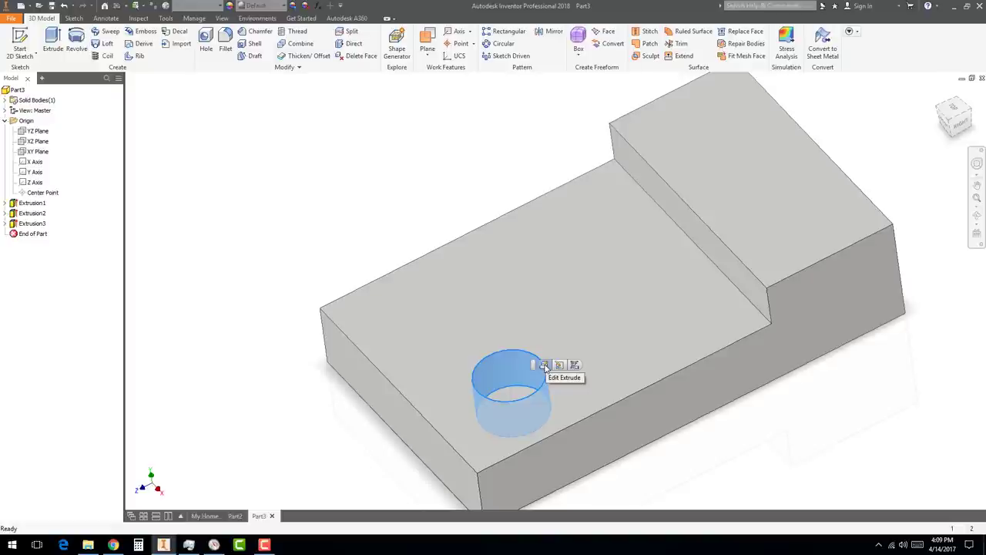
click(544, 366)
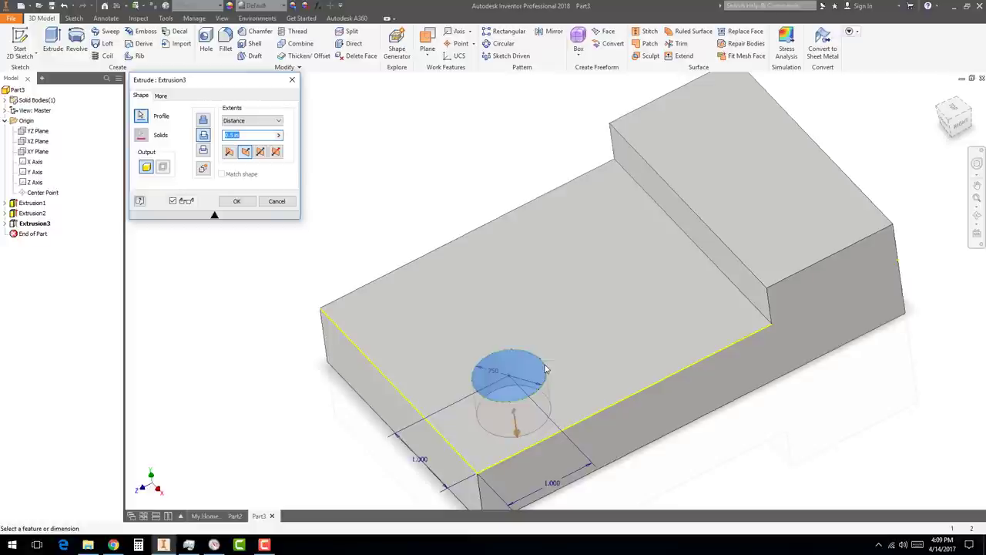
click(277, 124)
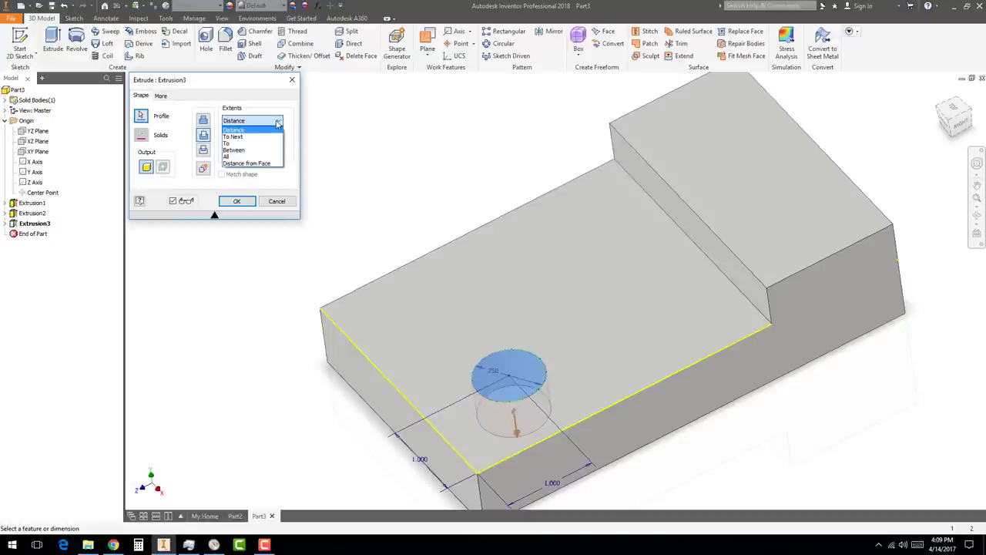
click(233, 157)
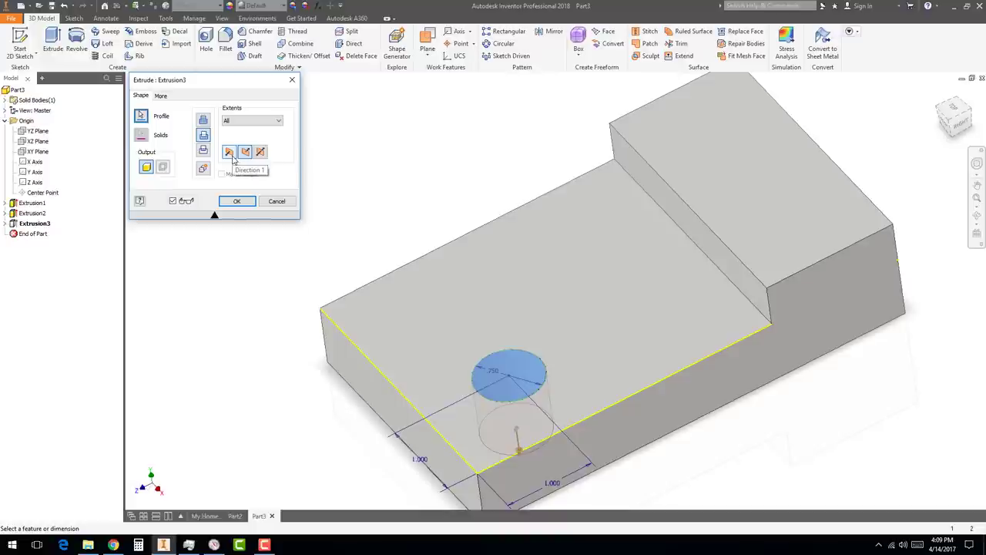
click(237, 203)
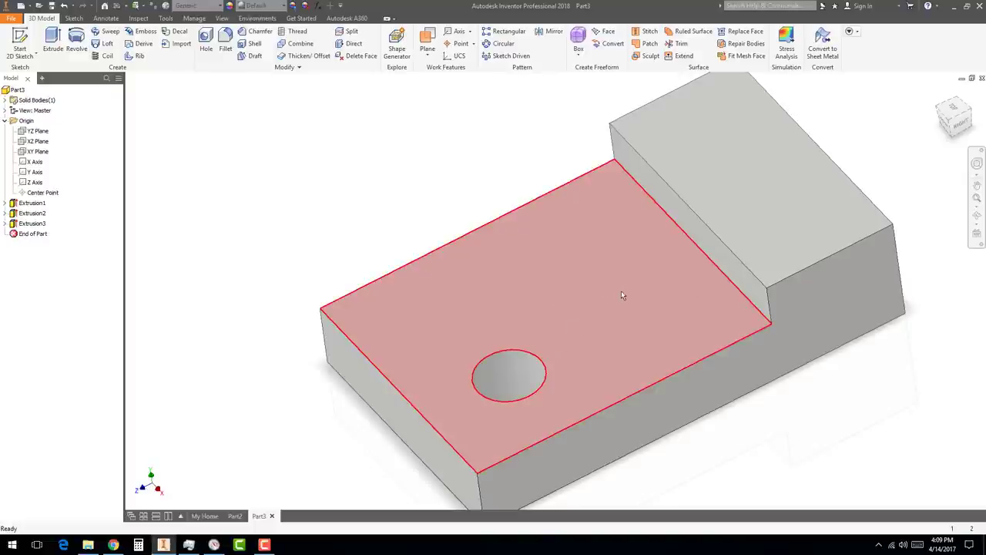
Edit the base's extrusion again and set its thickness to 0.5 in
click(594, 319)
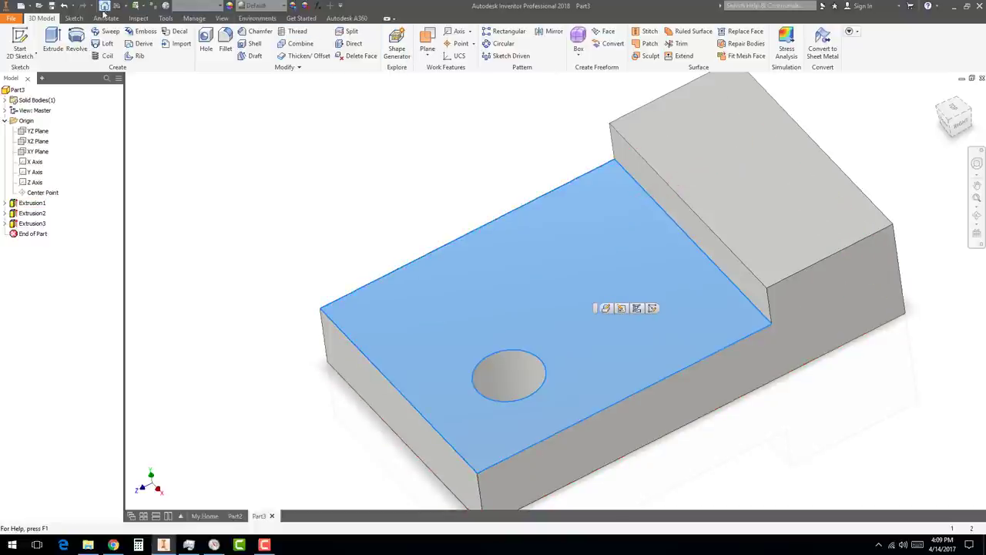
click(606, 309)
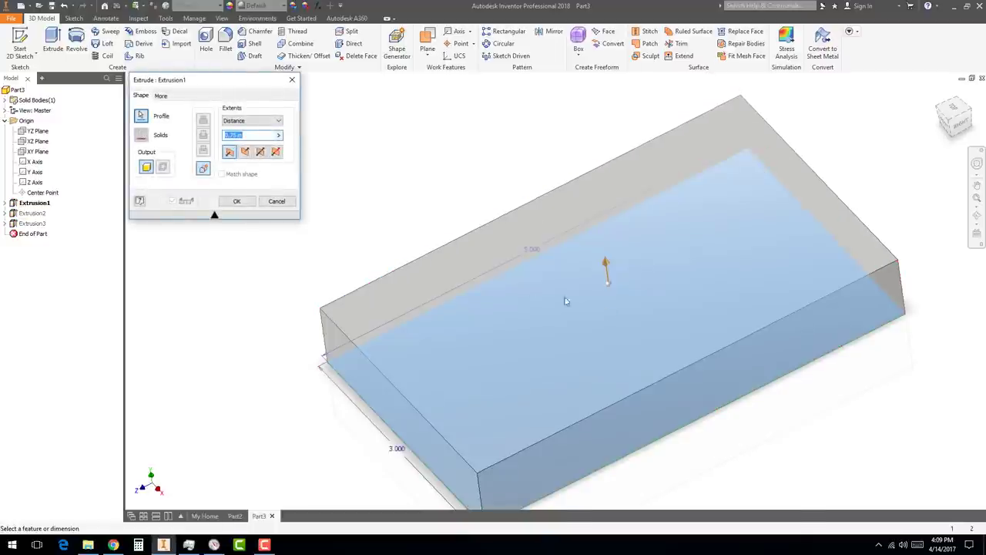
click(278, 136)
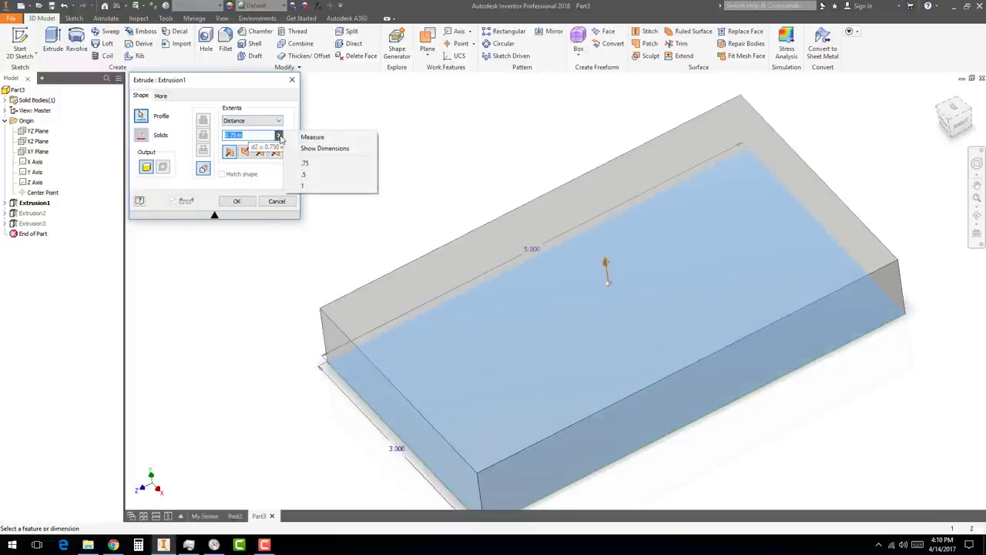
click(315, 177)
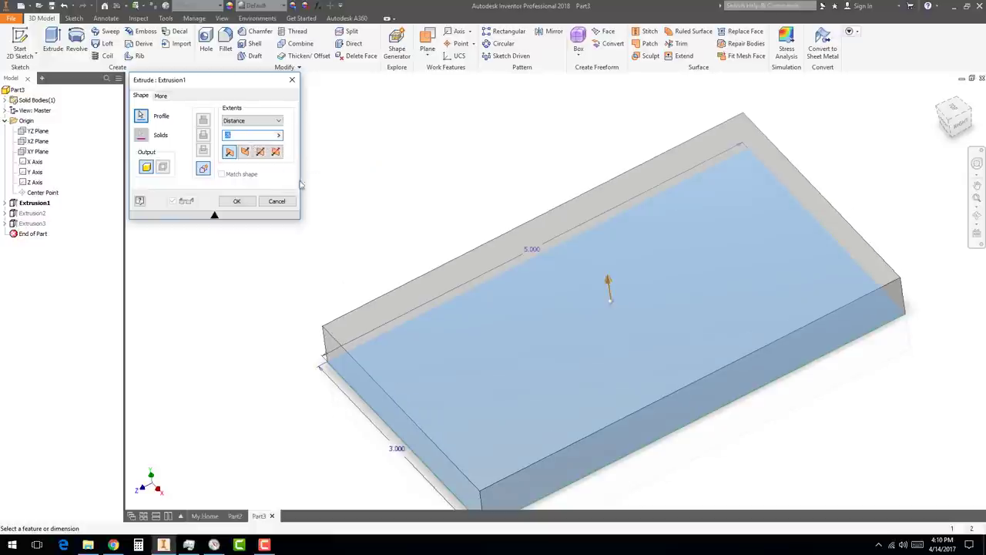
click(244, 204)
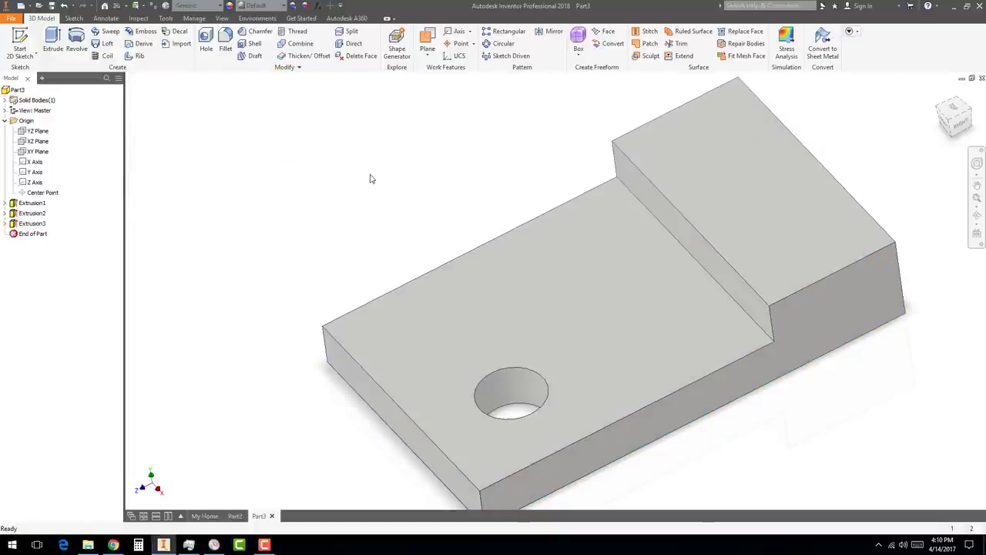
Set up a 0.75 in constant fillet on the vertical step-side corner of the raised block and the base's free-end corner, both opposite the hole's side
scroll(498, 194, down, 3)
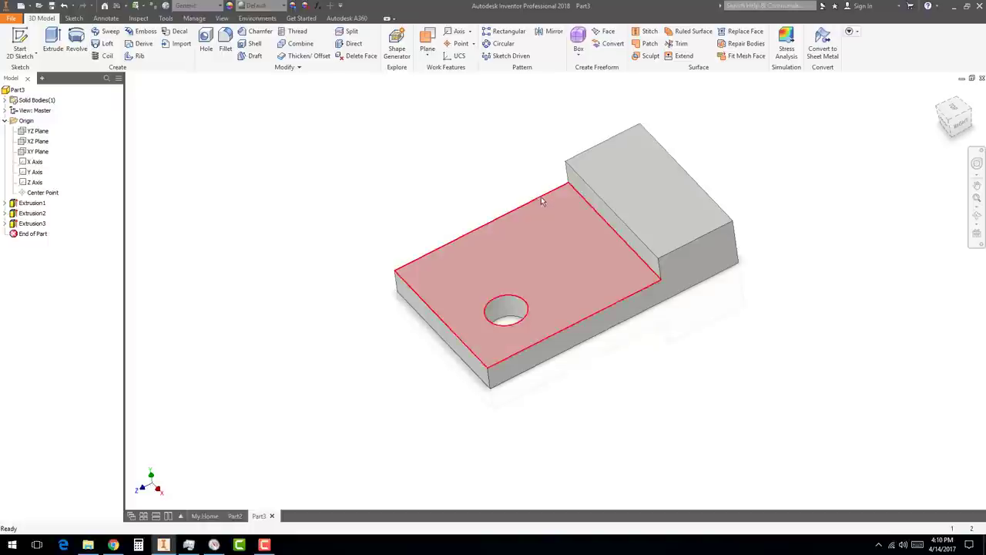
click(937, 94)
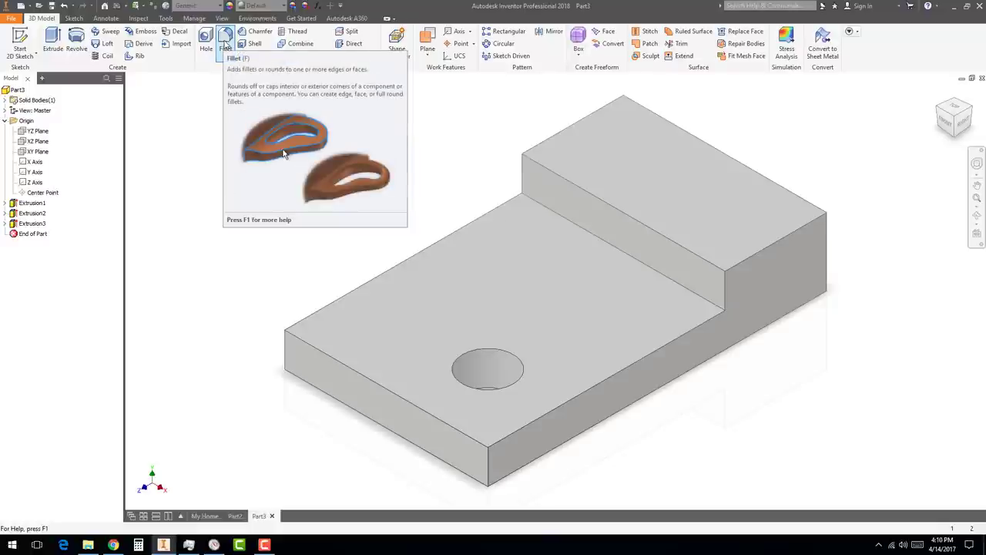
click(225, 42)
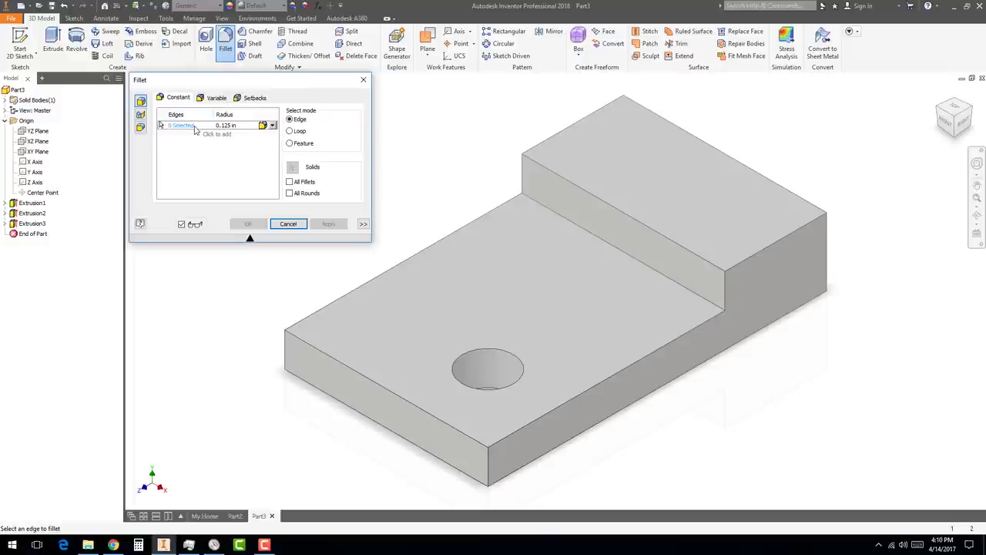
click(233, 126)
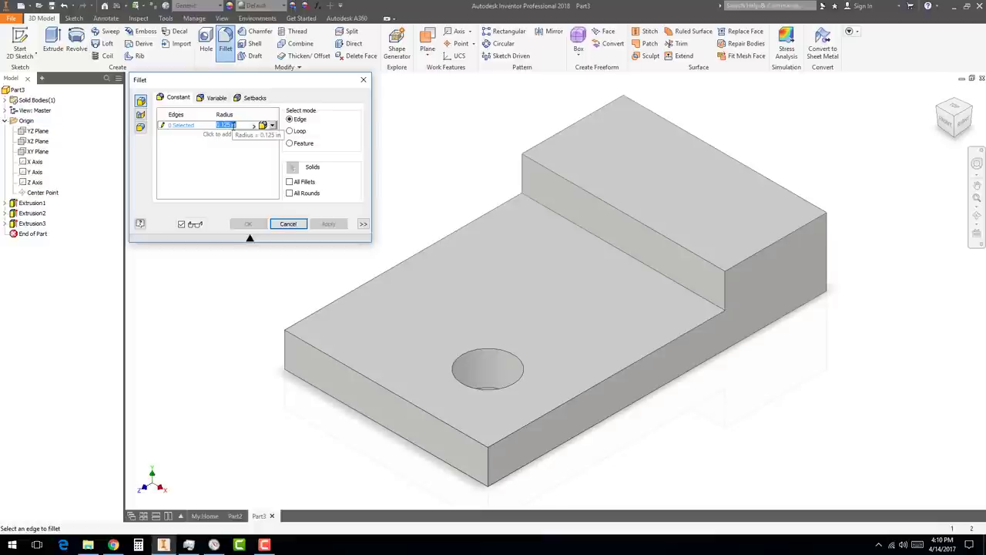
key(BackSpace)
text(.75)
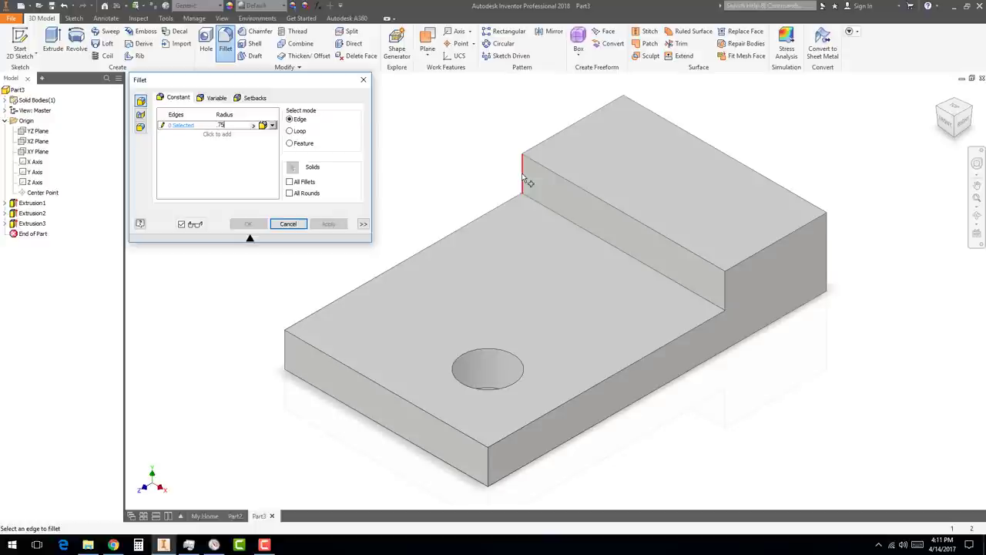
click(522, 176)
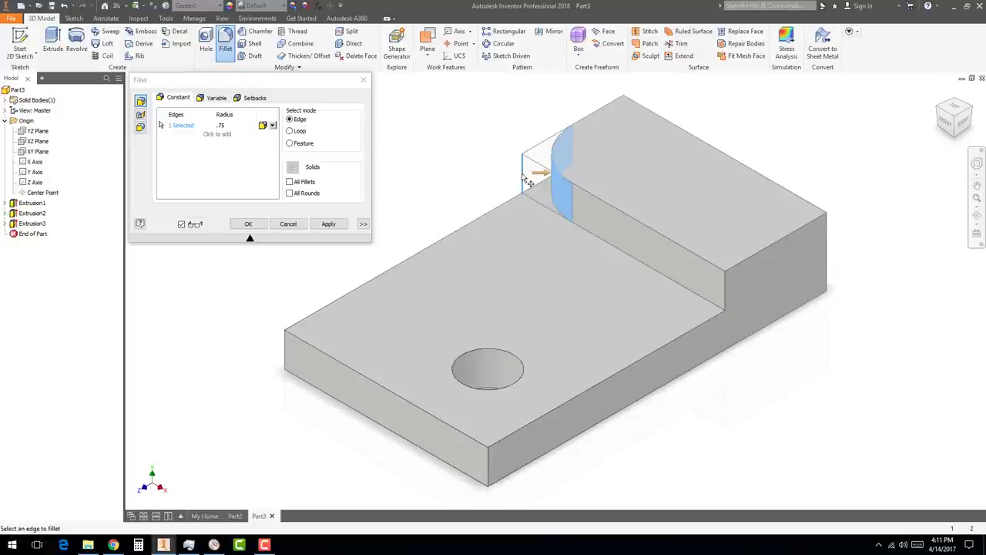
click(286, 357)
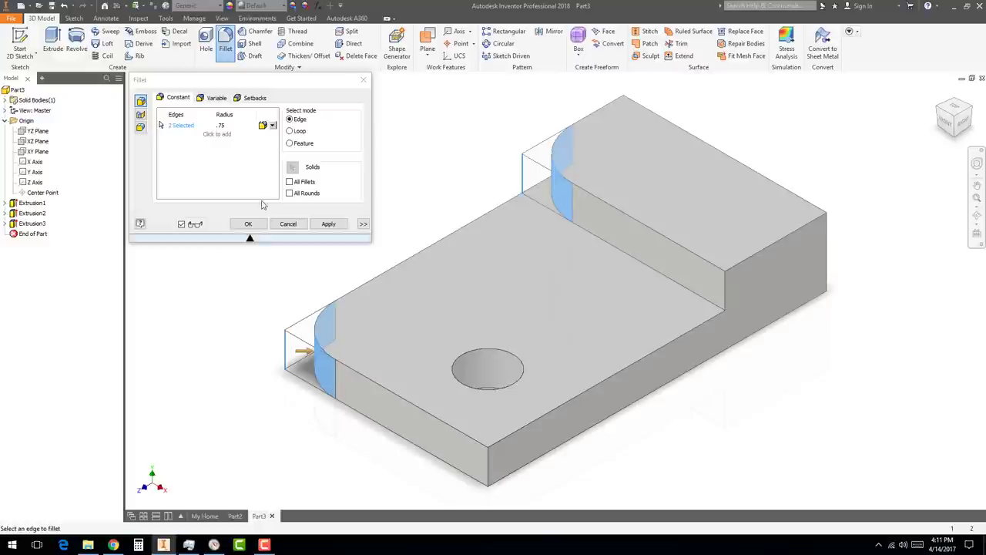
Set the radius of the two-edge fillet to 1 in and create it
click(228, 128)
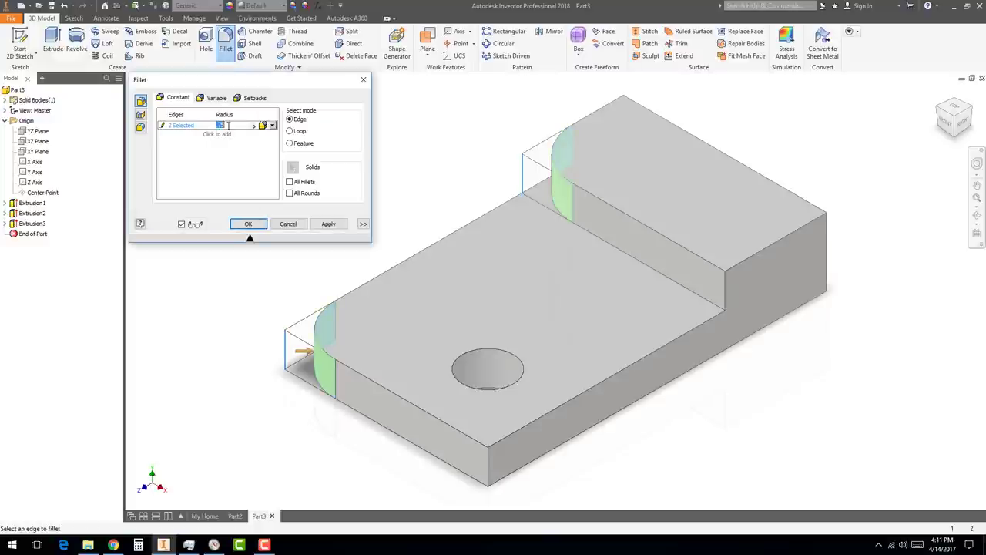
text(1)
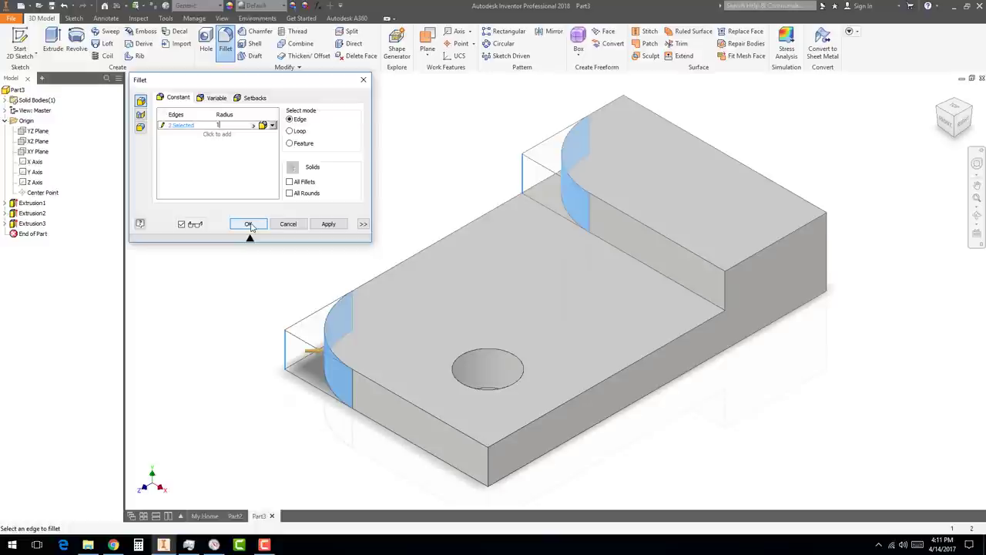
click(248, 223)
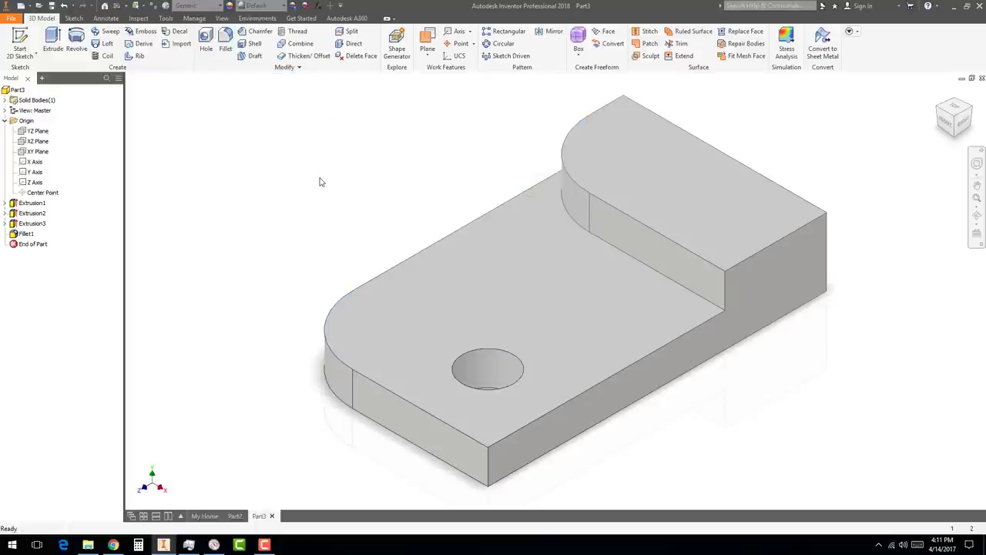
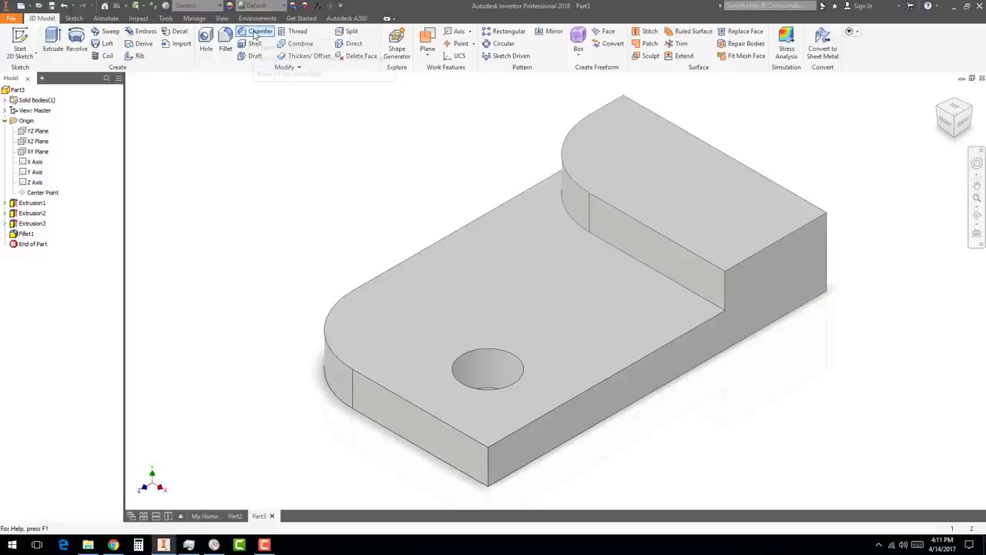
Chamfer the raised block's step-side top edge chain and the base's free-end top edge chain with a distance of 0.125 in
click(254, 33)
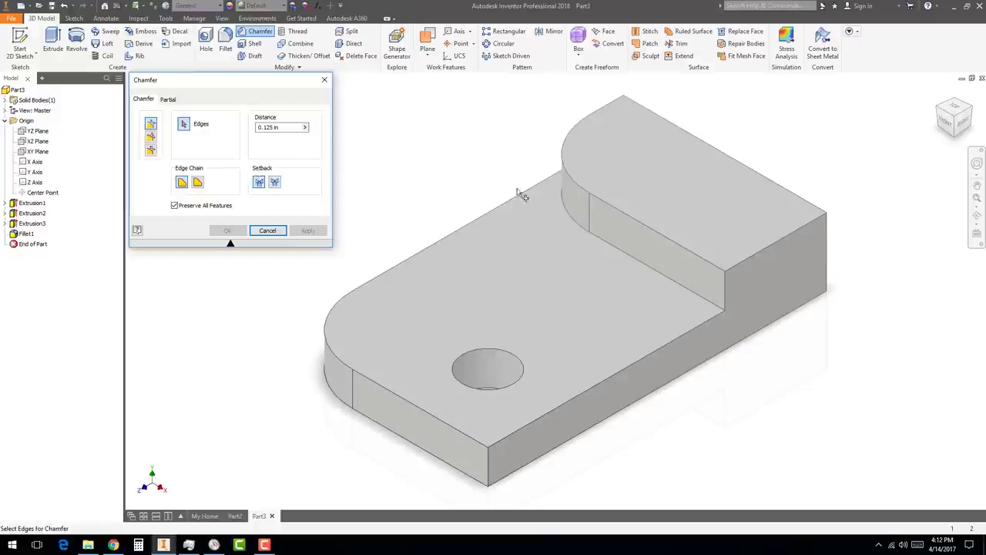
click(582, 191)
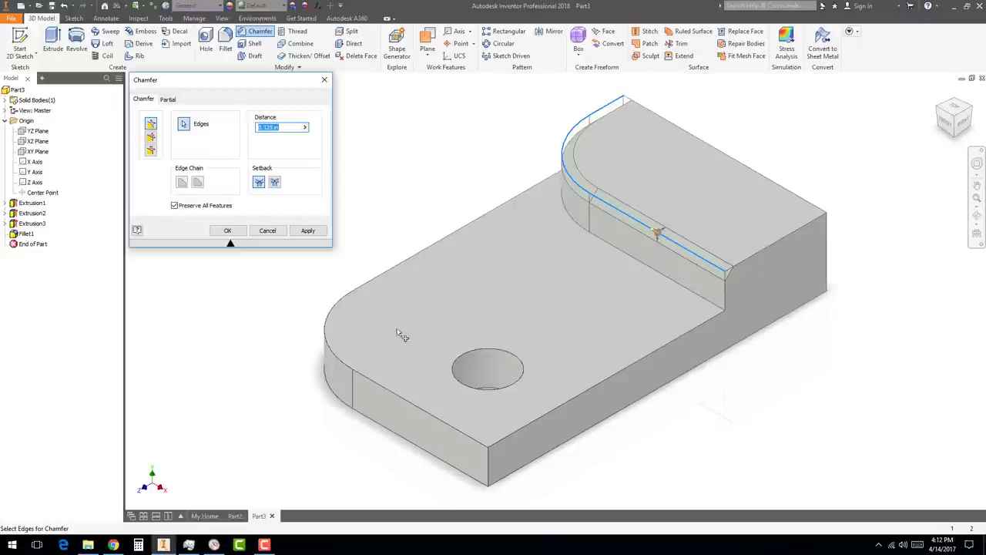
click(395, 399)
click(228, 230)
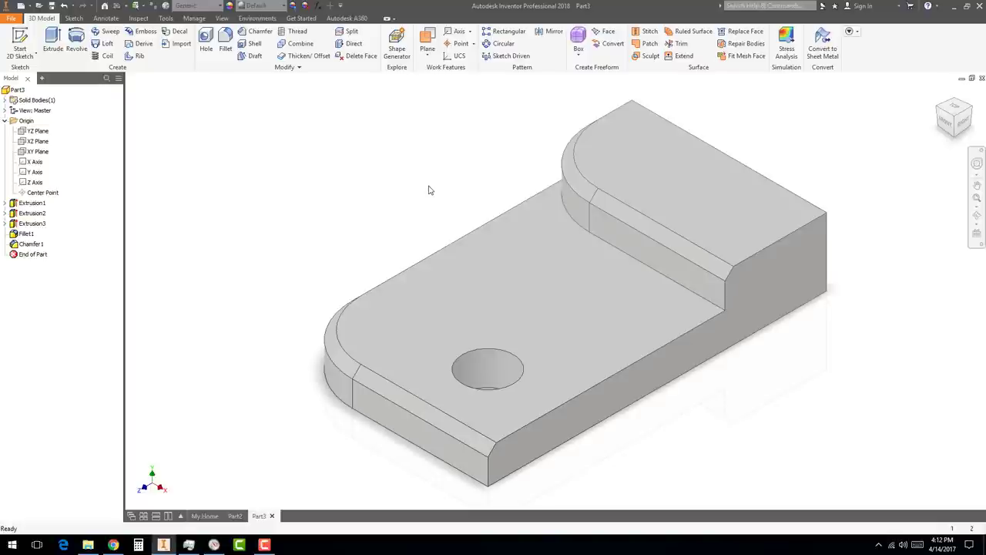
shift+middle_drag(429, 190, 515, 229)
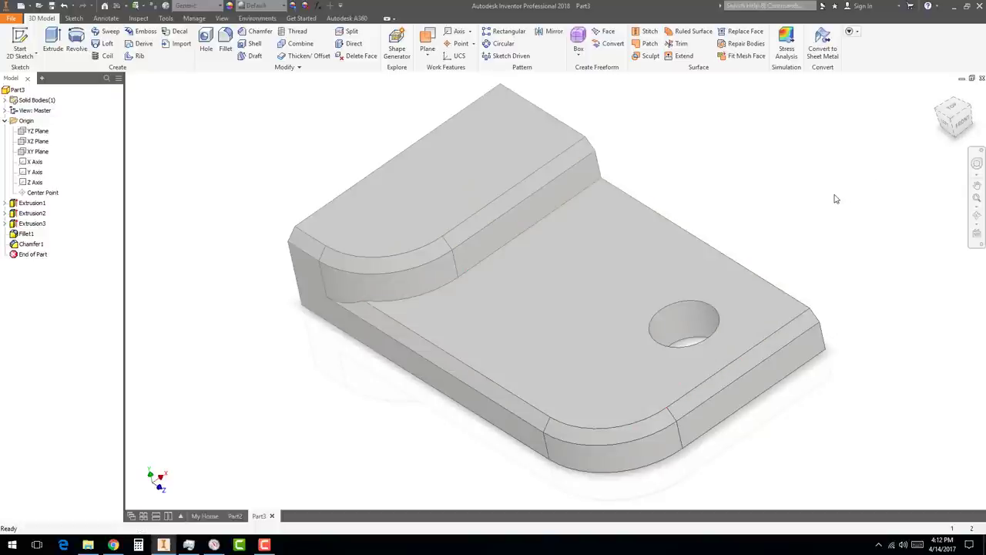
shift+middle_drag(791, 241, 586, 172)
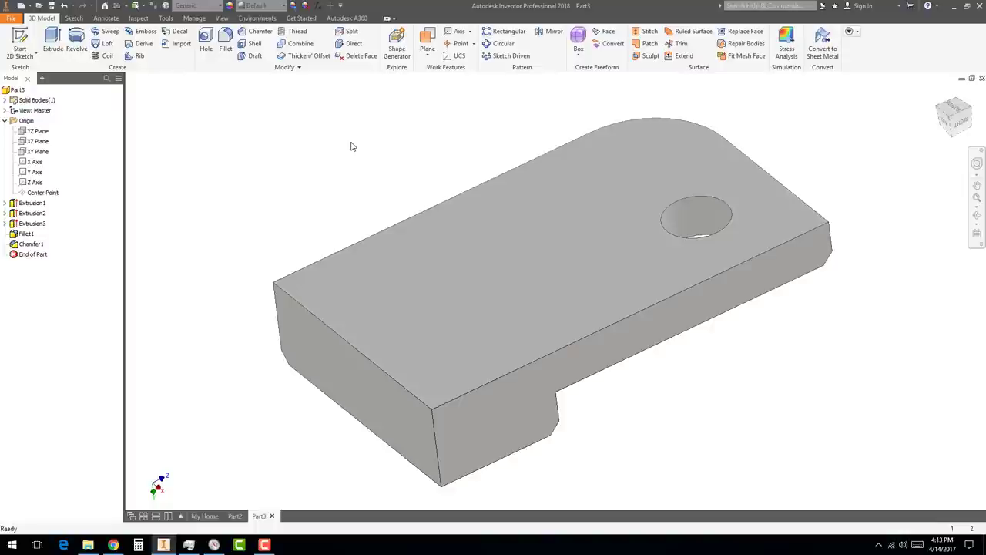
Shell the part with a thickness of 0.06 in, removing the flat underside, the stepped side face nearest the hole, and the raised block's outer end face
click(254, 44)
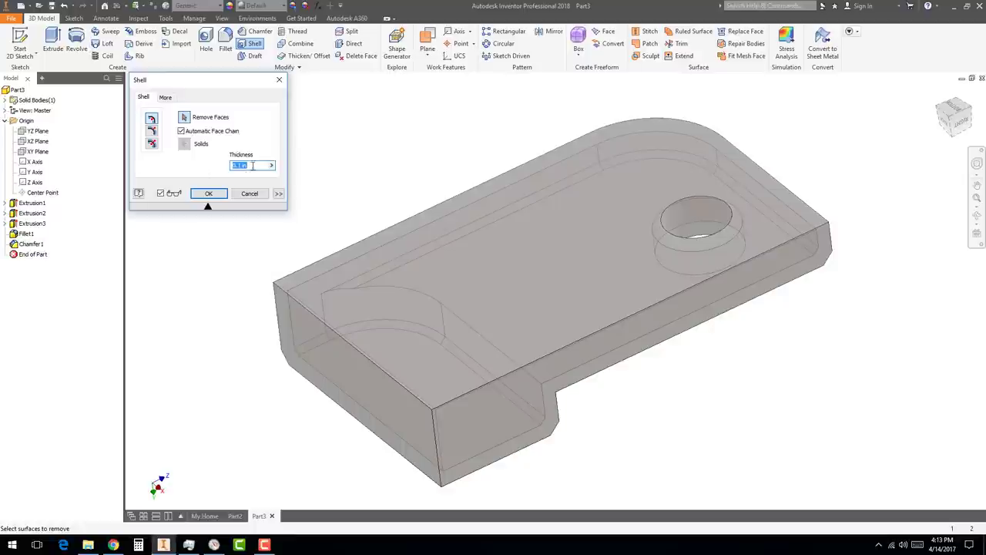
text(.06)
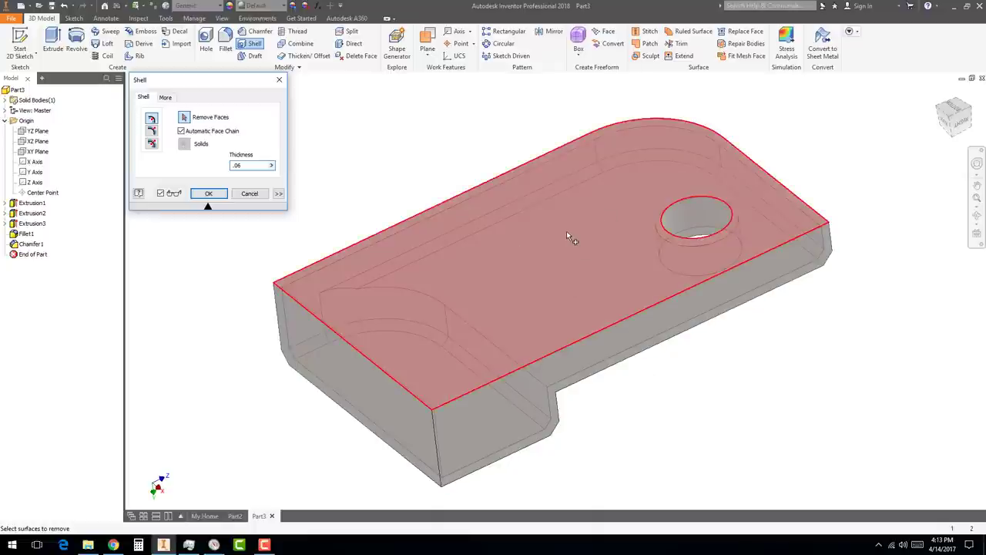
click(556, 245)
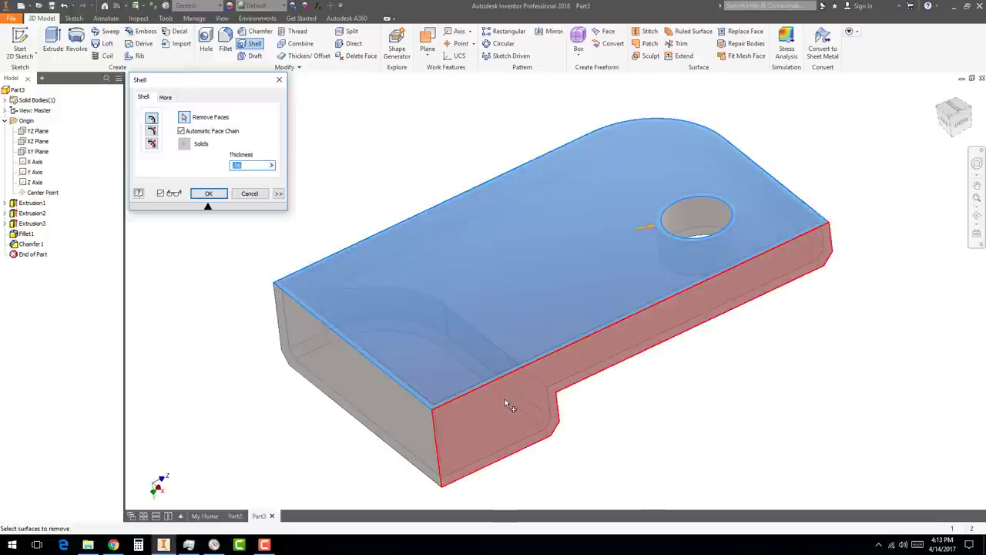
click(505, 399)
click(389, 410)
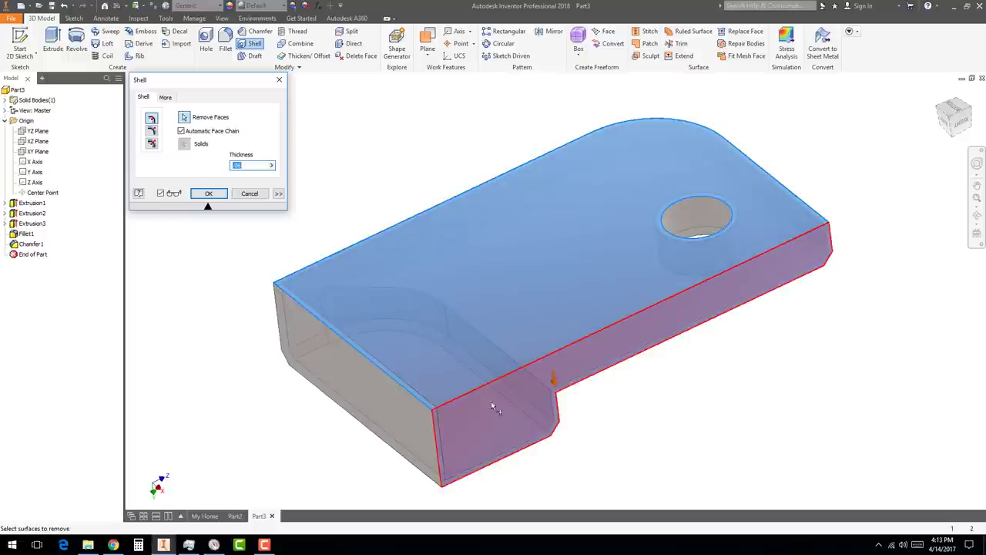
click(515, 399)
click(392, 401)
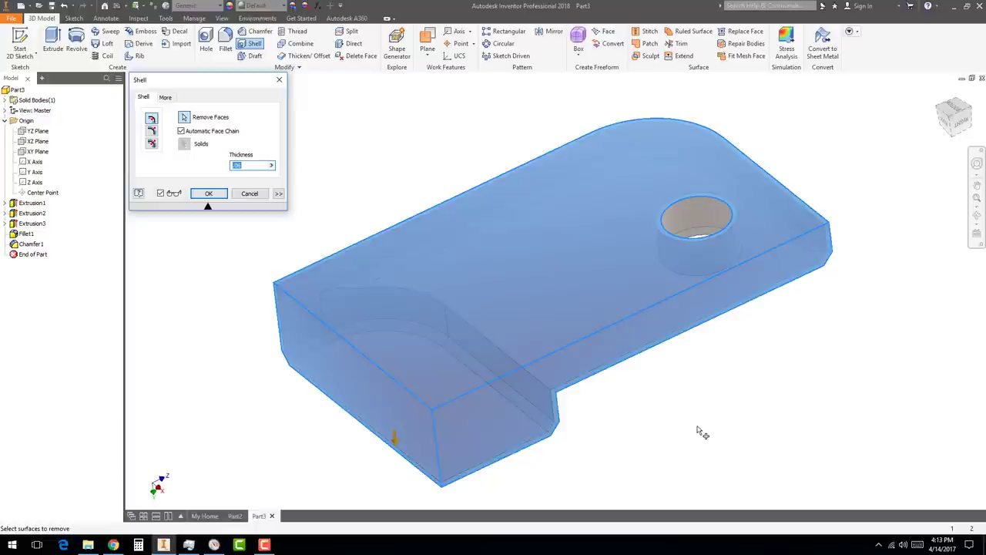
click(214, 193)
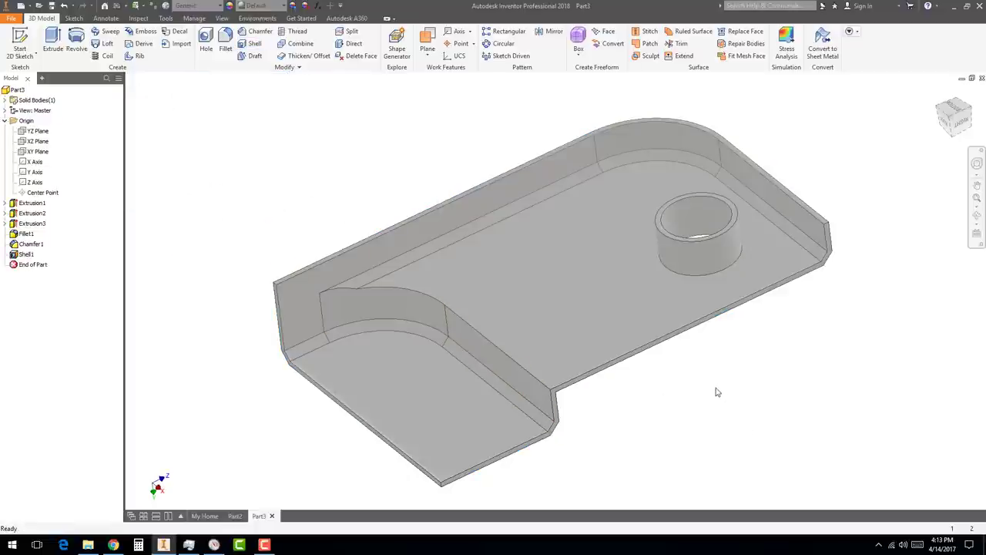
Apply the Machined - Aluminum appearance to the whole part
shift+middle_drag(717, 392, 485, 319)
key(F6)
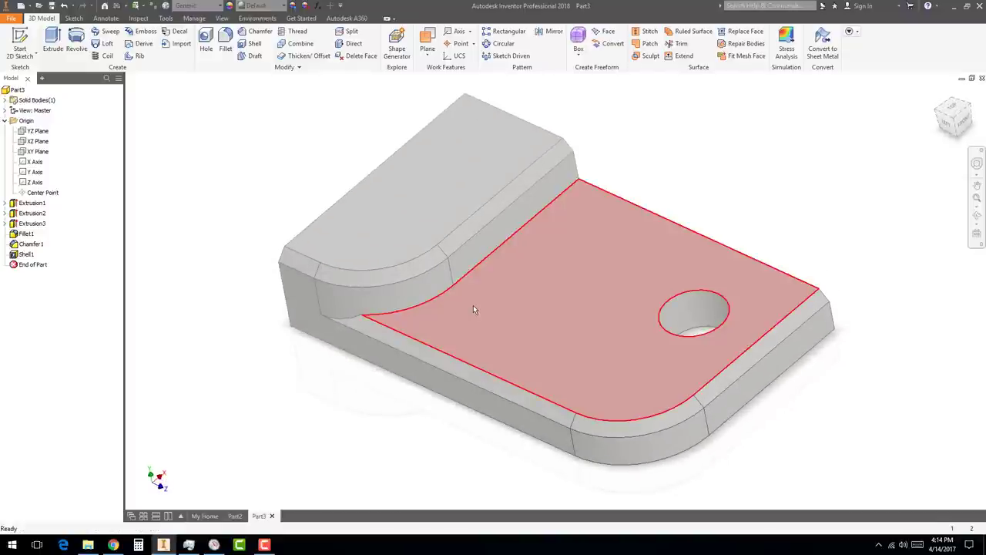
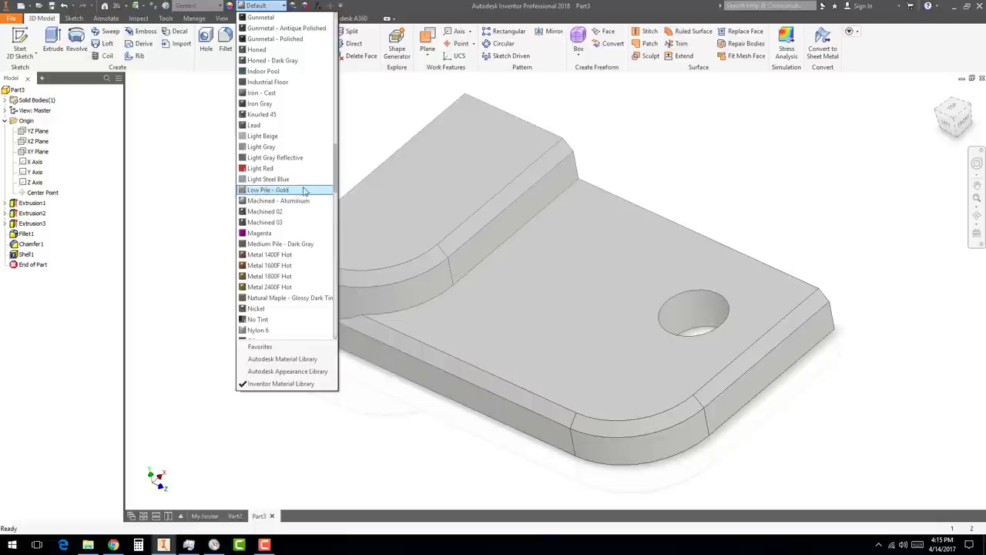
click(262, 212)
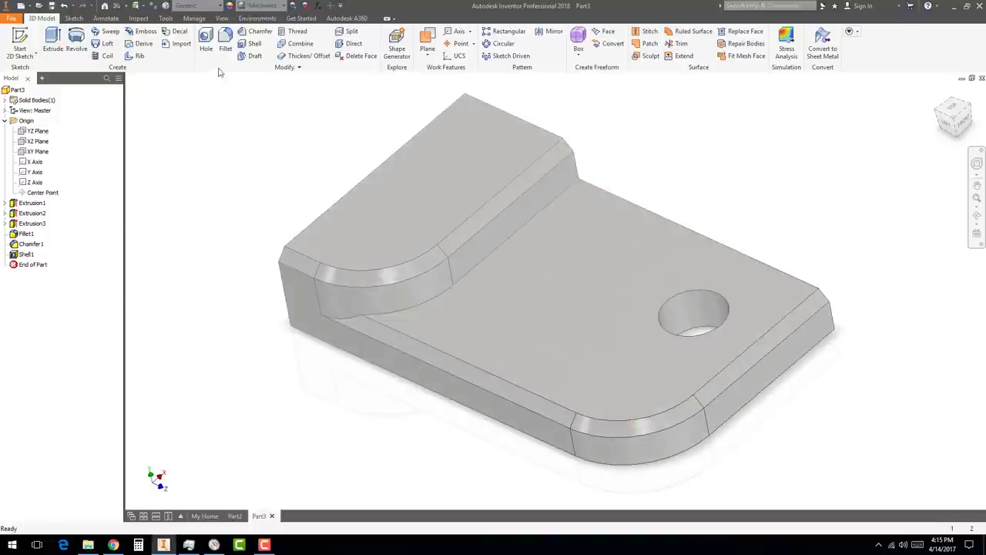
Set the whole part's appearance to Chrome - Polished from the Inventor Material Library
click(284, 6)
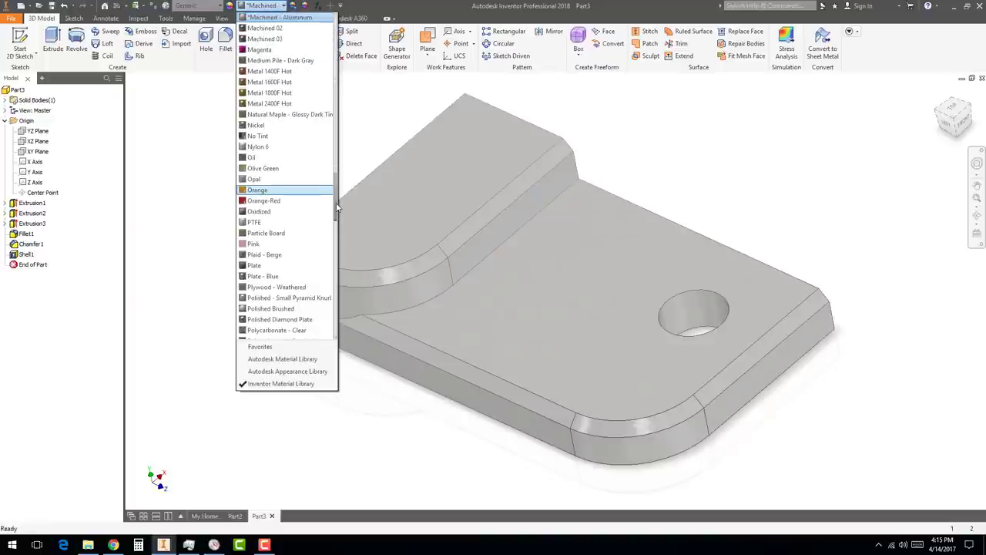
drag(336, 201, 336, 225)
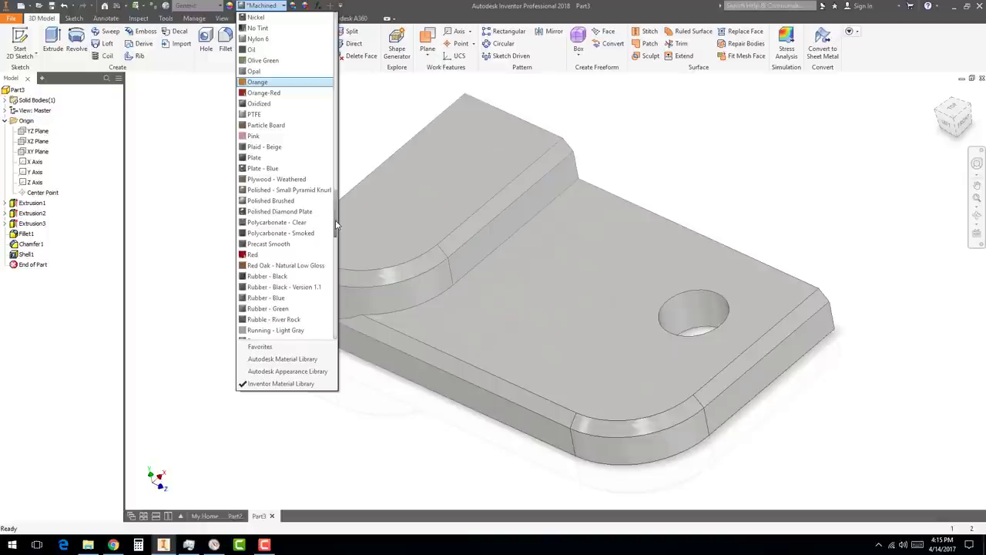
drag(335, 220, 336, 222)
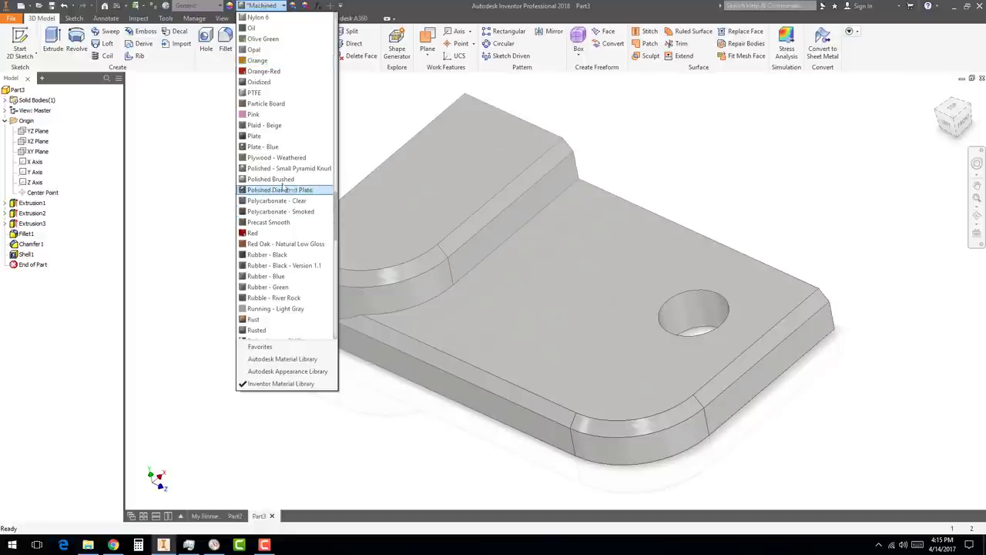
drag(337, 207, 332, 77)
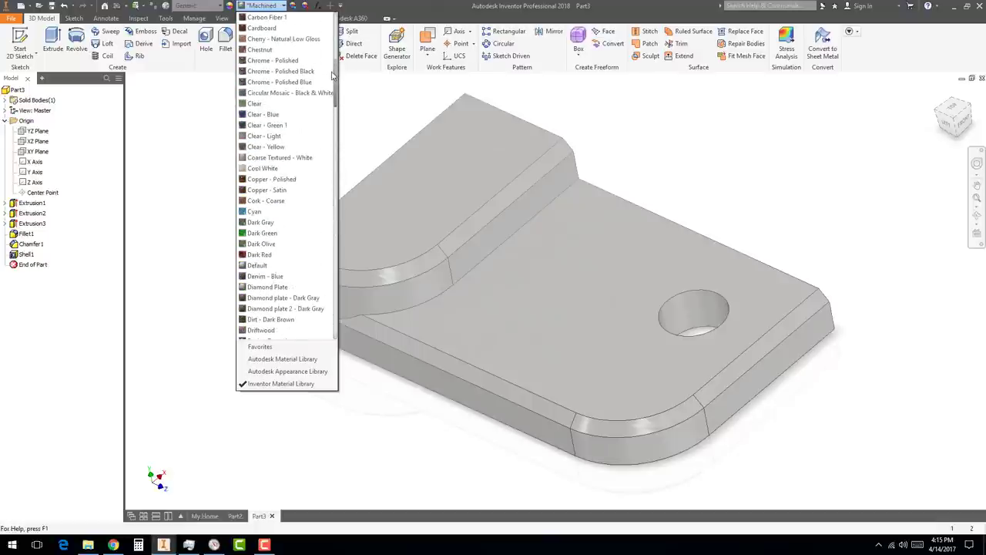
click(272, 61)
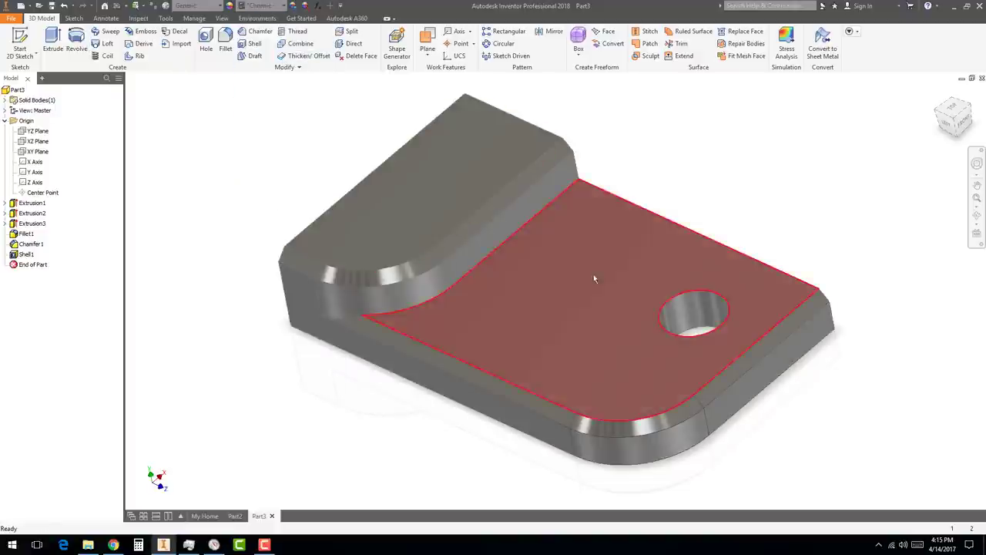
Change the view projection of the model from orthographic to perspective
mouse_move(788, 200)
shift+middle_down()
mouse_move(735, 207)
mouse_move(728, 231)
mouse_move(760, 192)
mouse_move(796, 213)
mouse_move(786, 205)
shift+middle_up()
shift+middle_drag(787, 292, 781, 281)
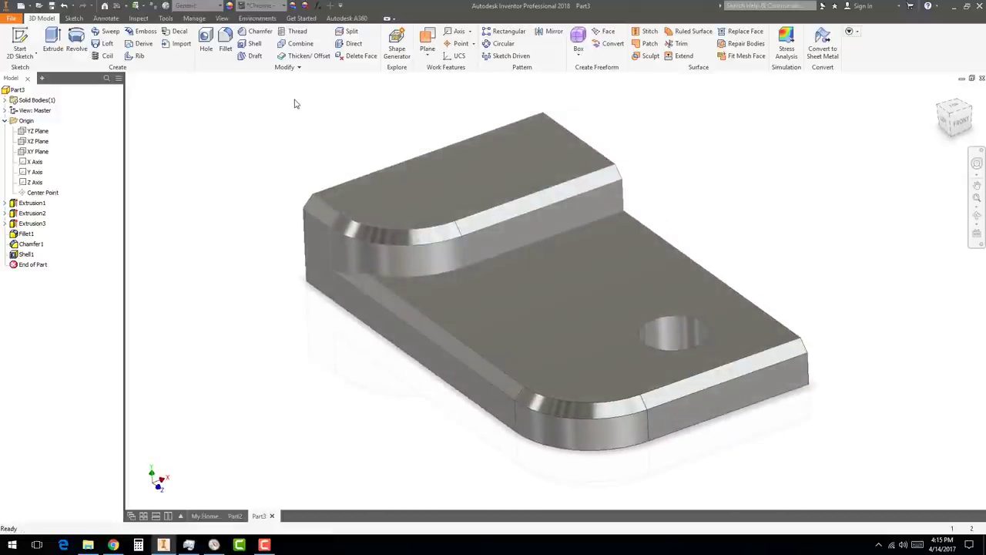
click(222, 18)
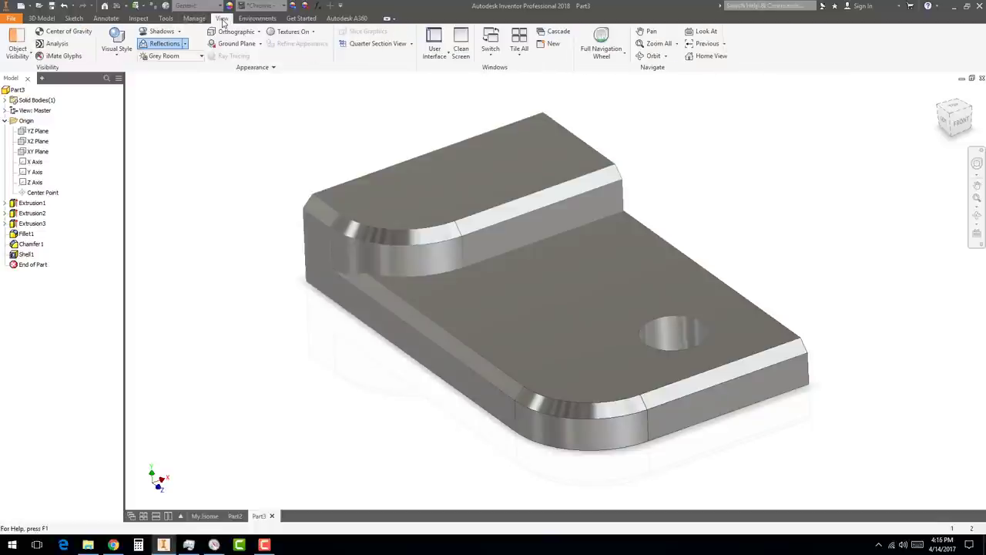
click(259, 32)
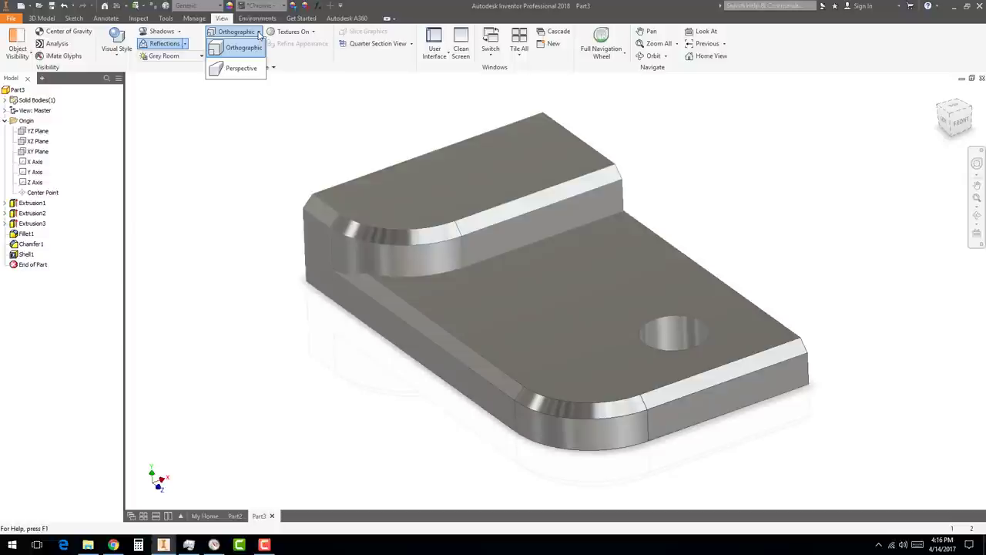
click(240, 69)
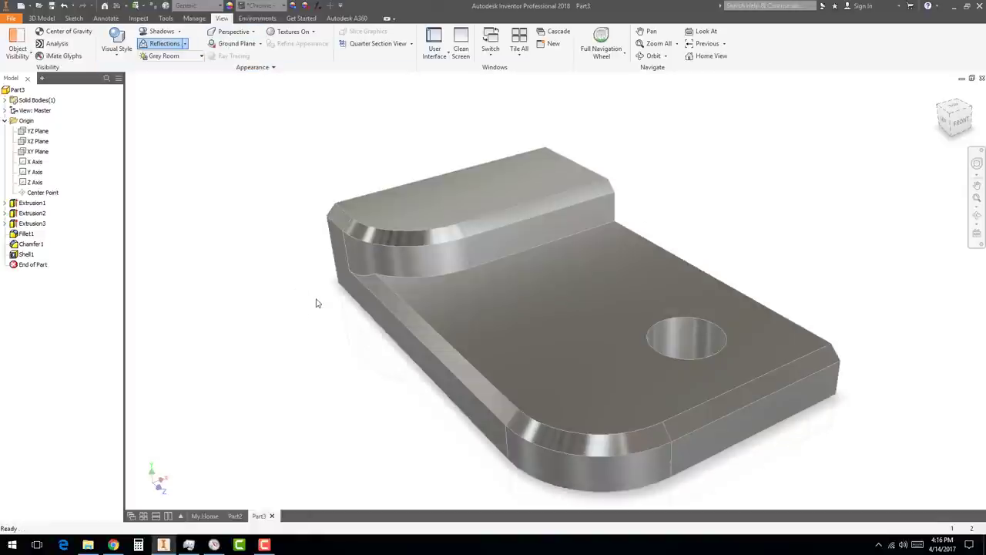
Examine the chrome part and its reflections in the perspective view from different angles and distances
key(F6)
key(F4)
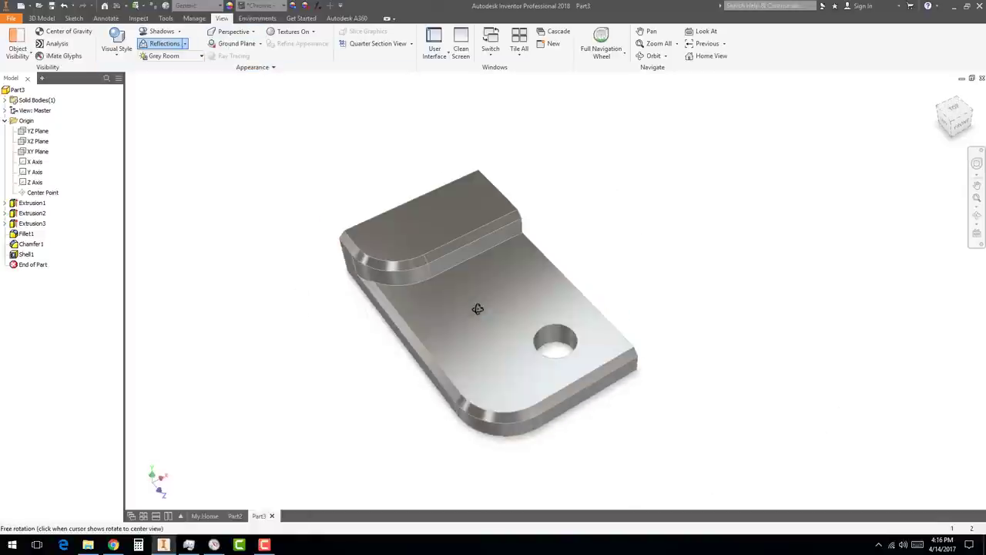
drag(478, 309, 477, 288)
scroll(387, 327, up, 3)
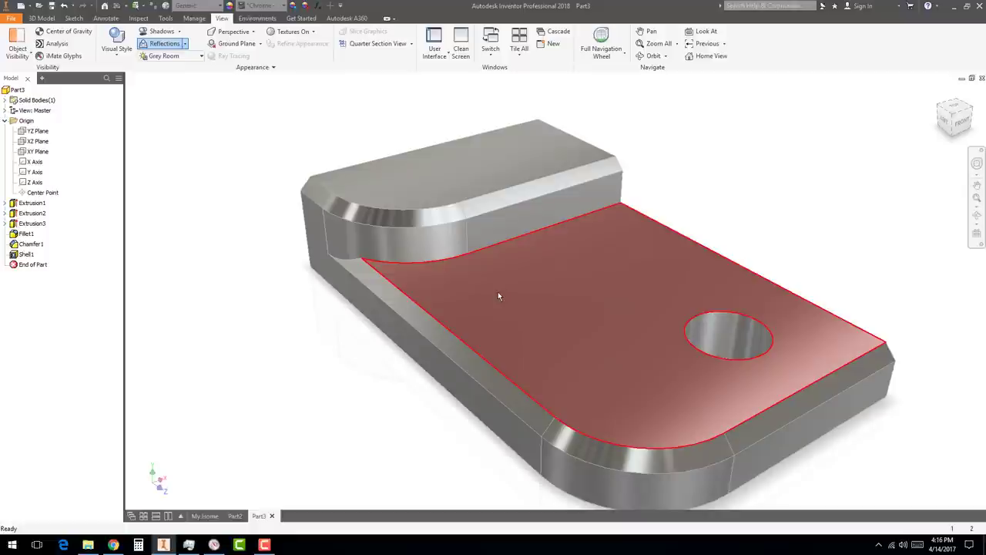
scroll(728, 404, down, 2)
scroll(833, 427, up, 4)
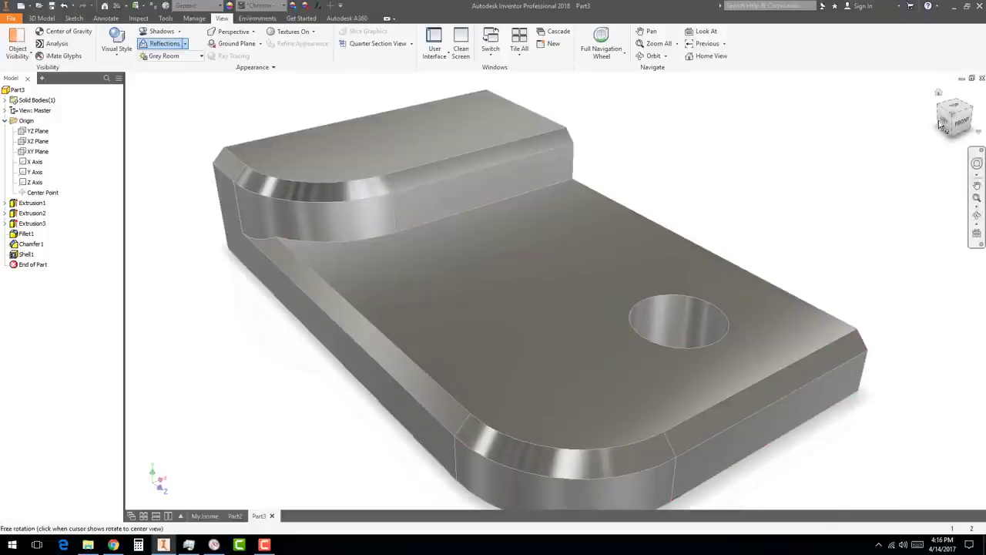
click(938, 93)
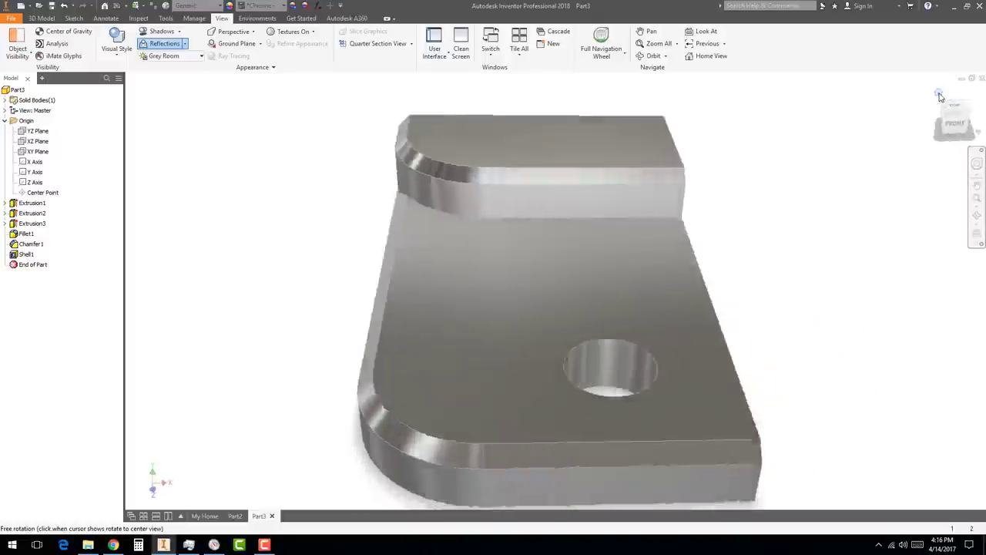
mouse_move(731, 278)
shift+middle_down()
mouse_move(520, 335)
mouse_move(608, 270)
mouse_move(690, 354)
mouse_move(635, 348)
mouse_move(632, 335)
mouse_move(644, 342)
shift+middle_up()
scroll(764, 373, up, 3)
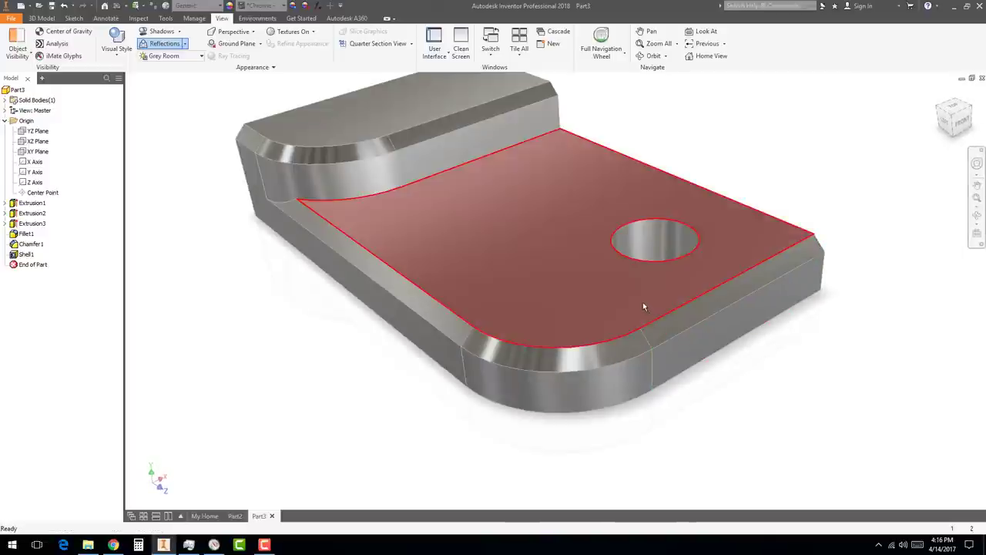
middle_drag(588, 256, 605, 305)
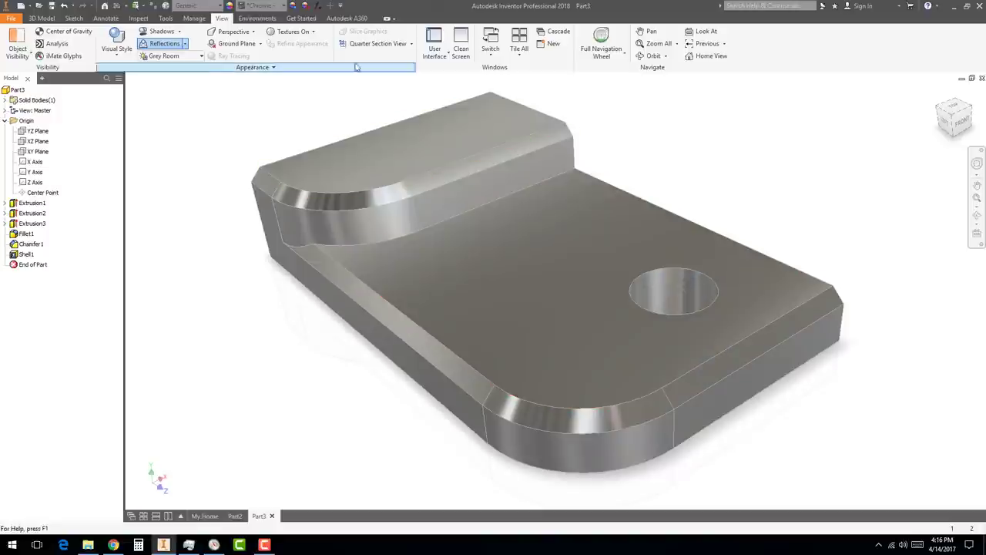
Set the visual style to Realistic and turn off ray tracing
click(120, 56)
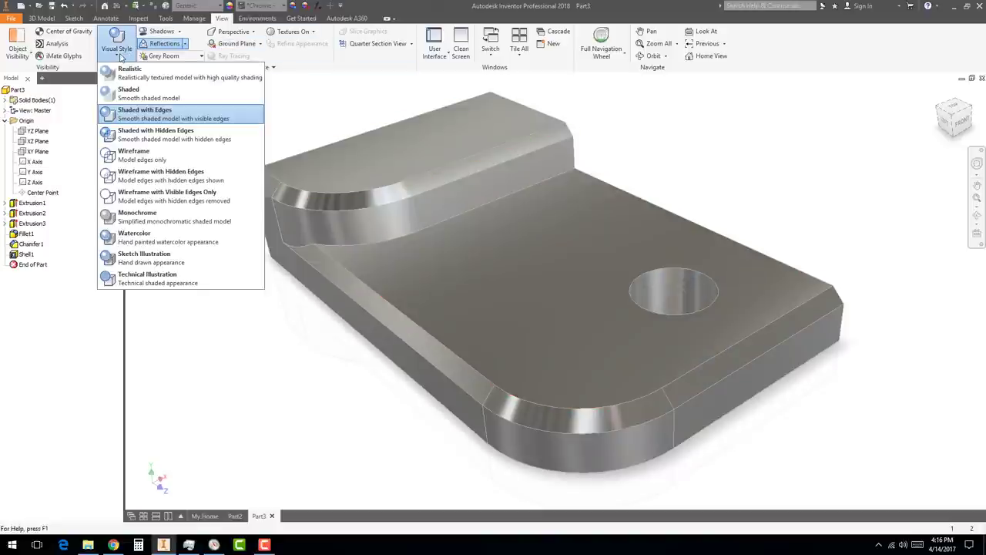
click(134, 77)
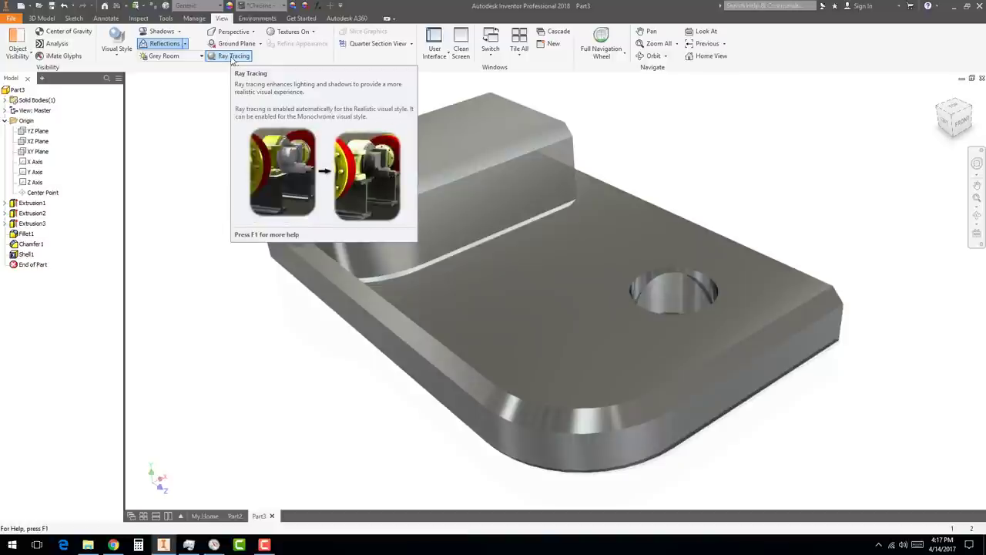
click(232, 57)
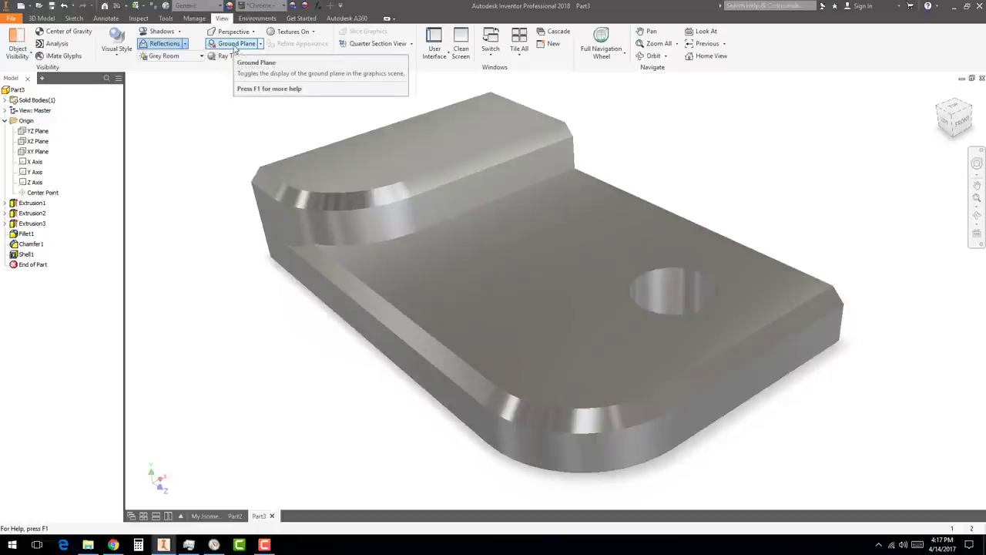
click(261, 44)
click(261, 44)
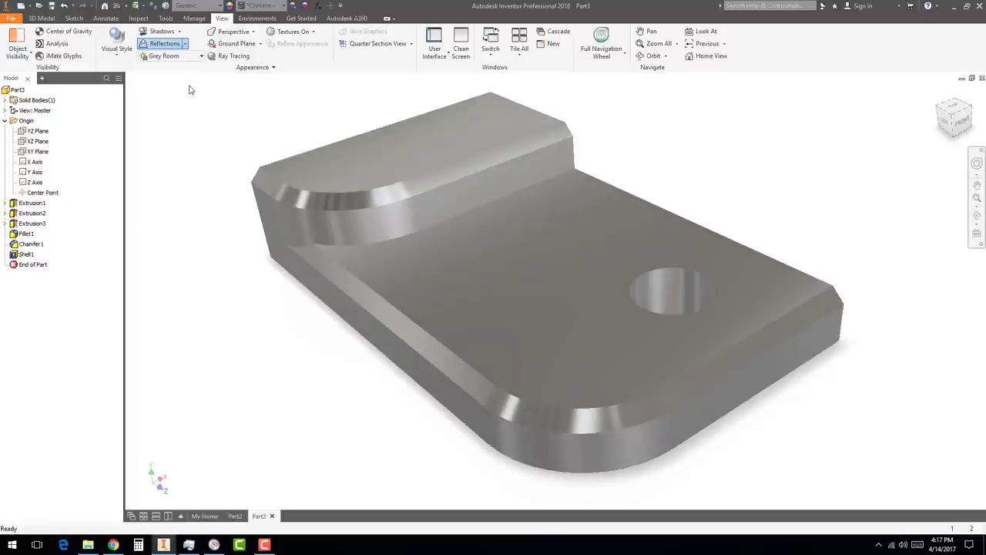
click(116, 53)
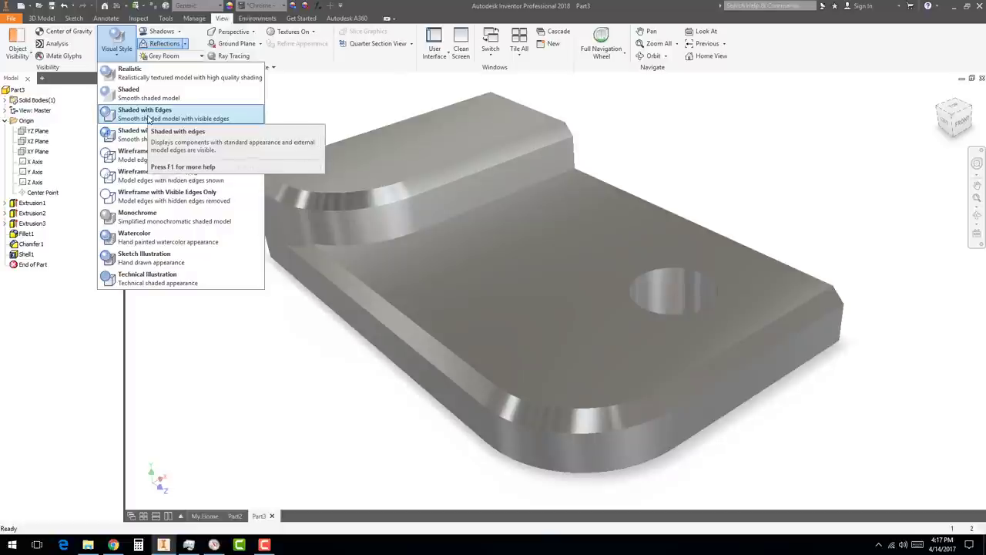
click(293, 90)
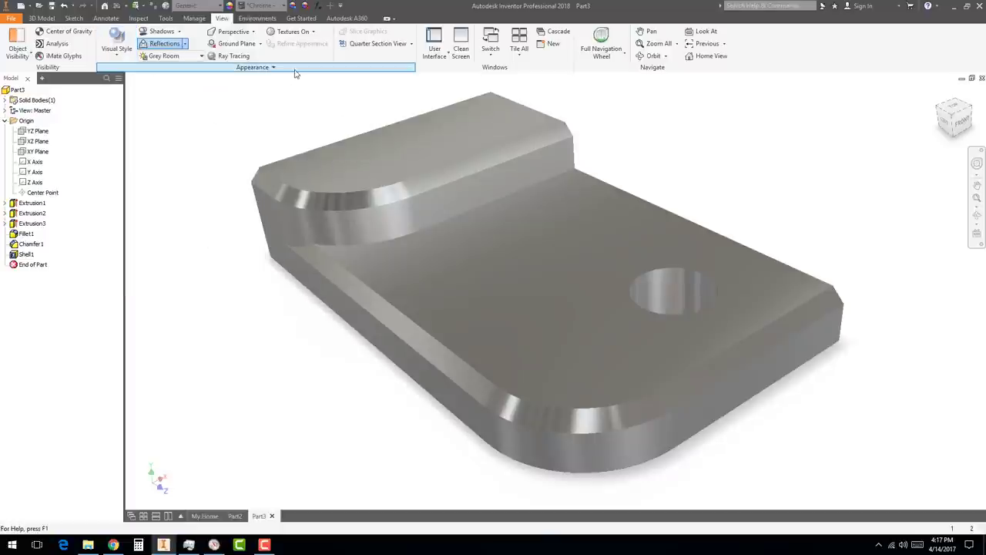
Apply the Copper - Polished appearance to the inner face of the through hole only
click(680, 295)
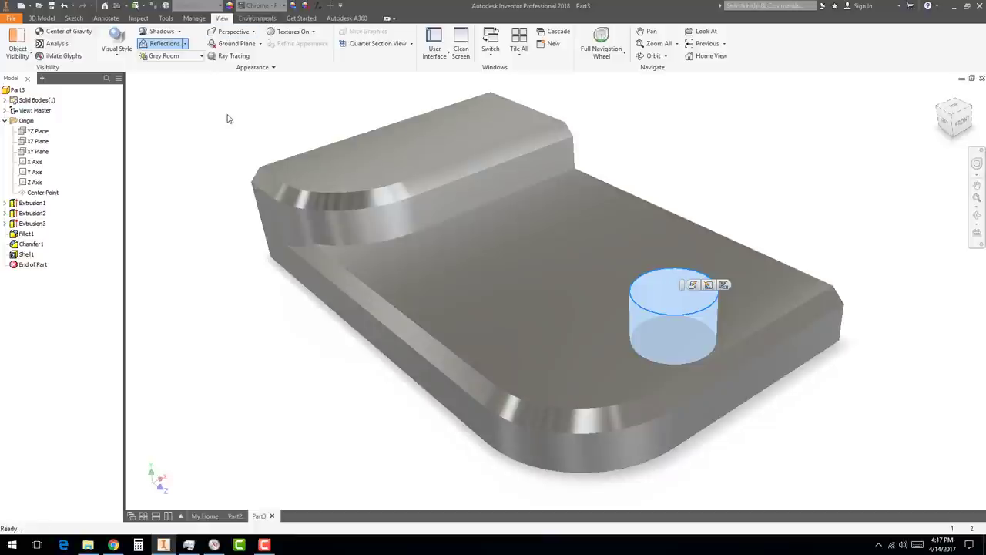
click(284, 6)
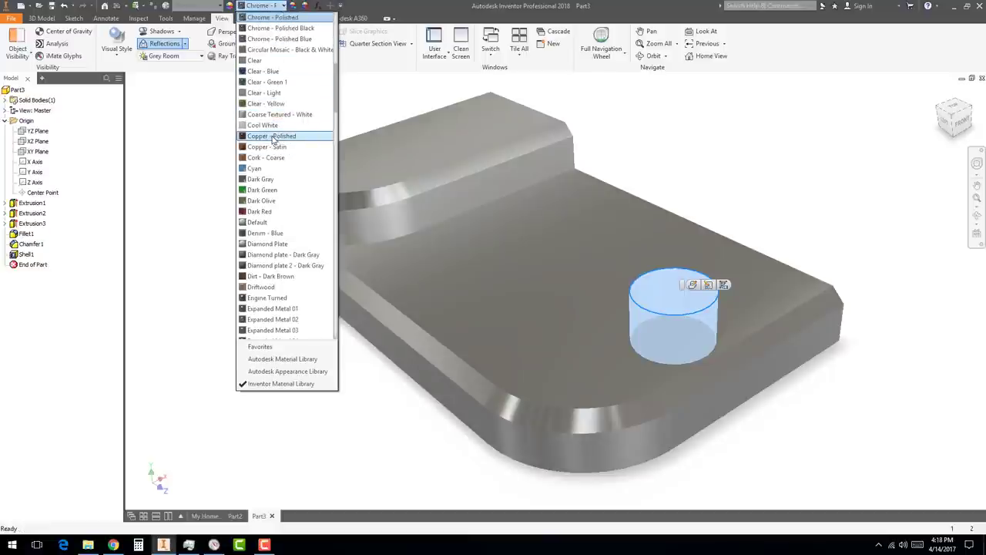
click(271, 136)
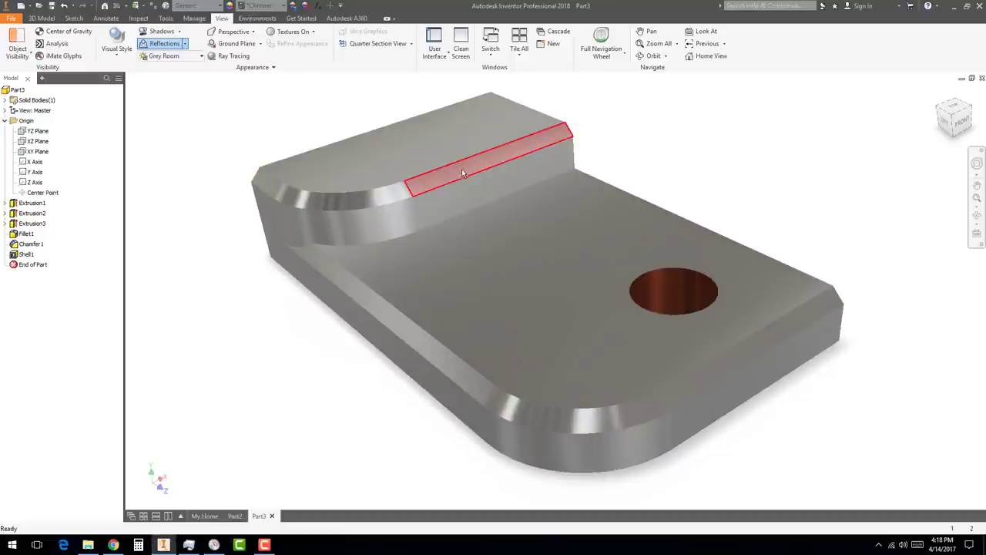
click(269, 185)
click(347, 194)
click(240, 295)
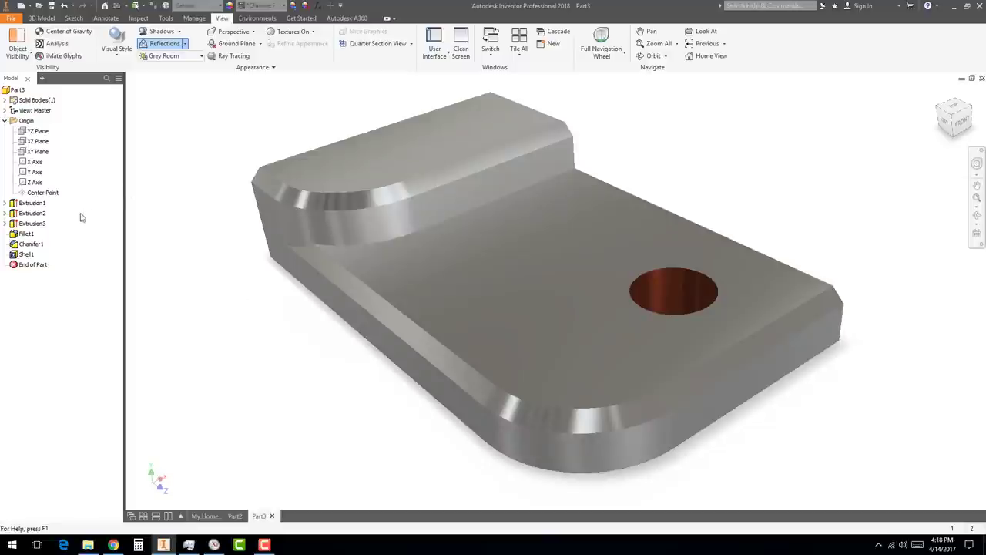
Select the Chamfer1 feature so that all of its faces are highlighted on the part
click(28, 245)
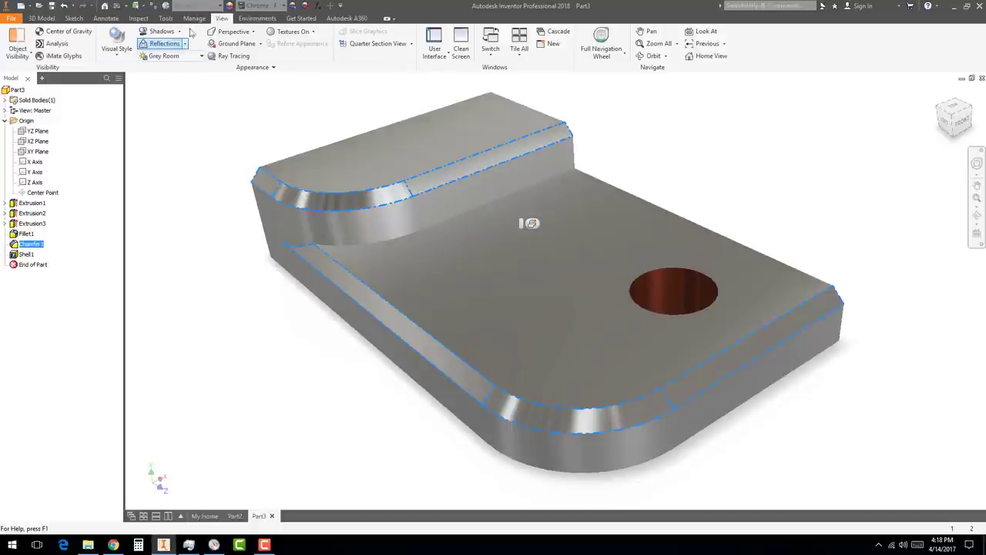
Cycle the ribbon through its minimized display states and restore the full ribbon
click(443, 58)
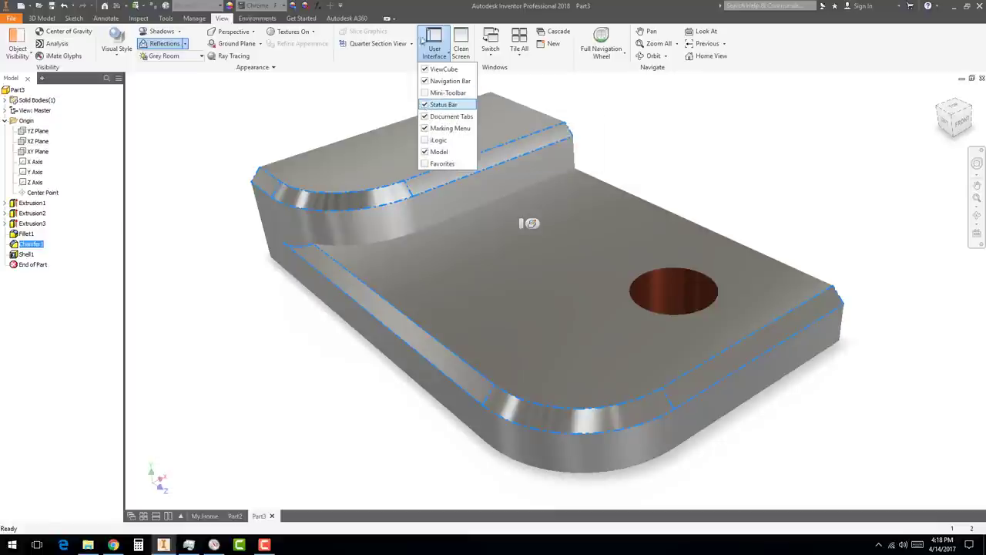
click(412, 19)
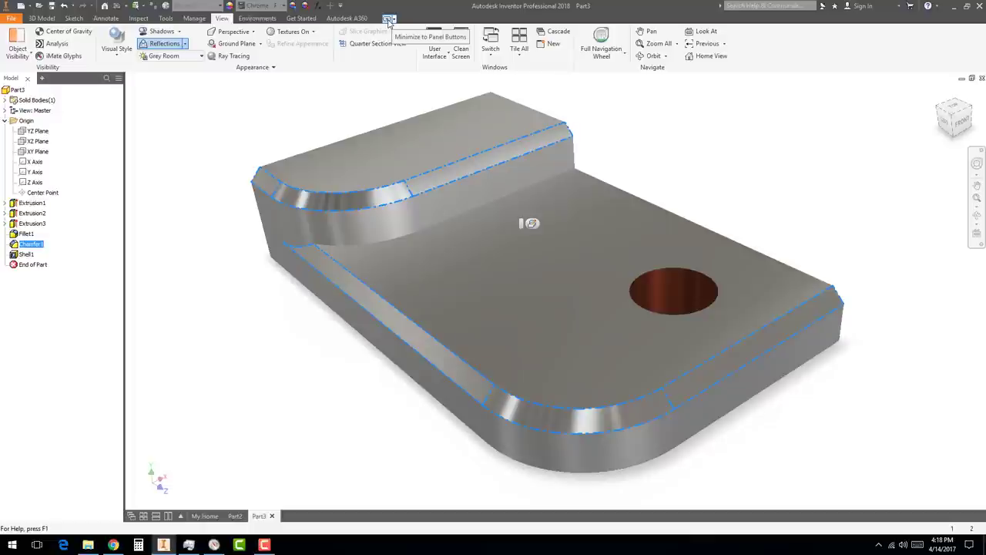
click(389, 19)
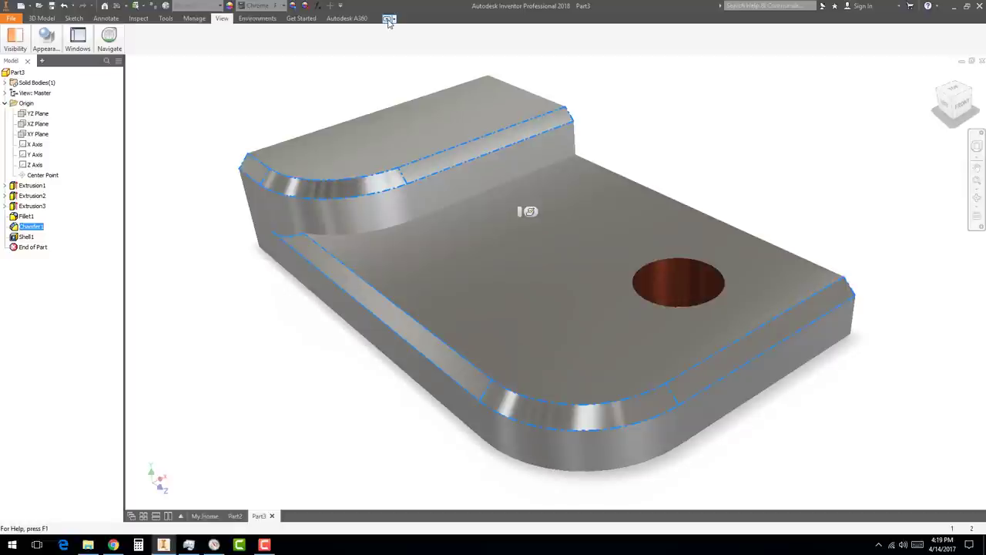
click(389, 19)
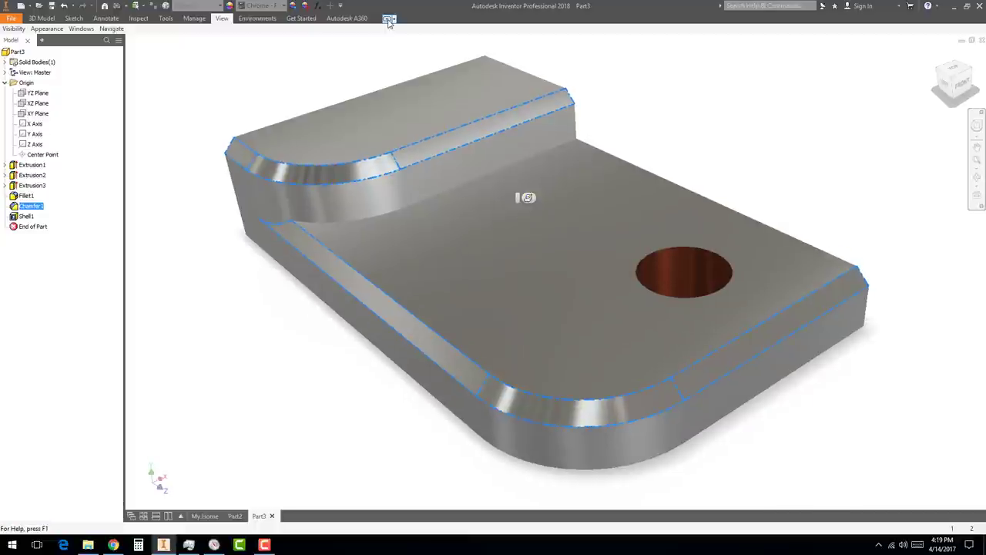
click(390, 19)
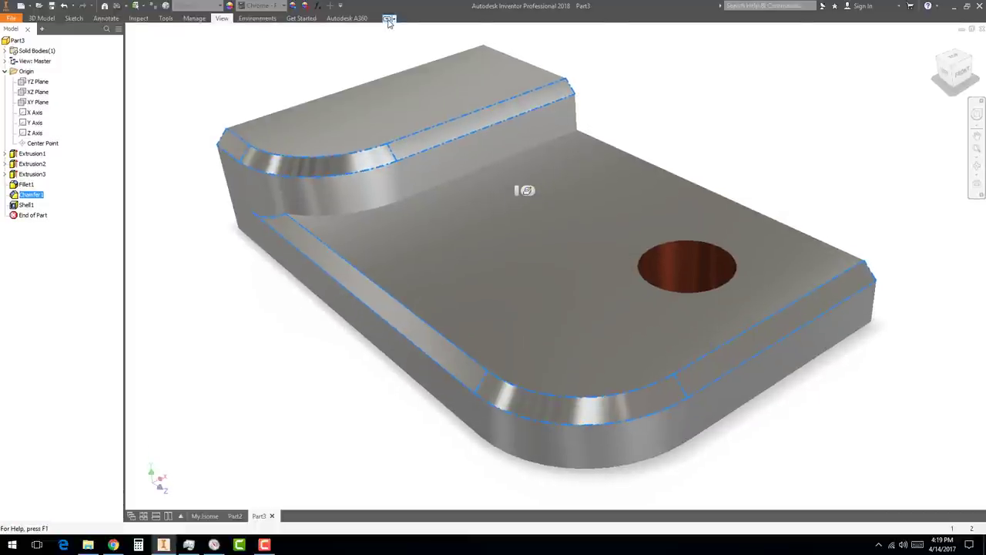
click(389, 19)
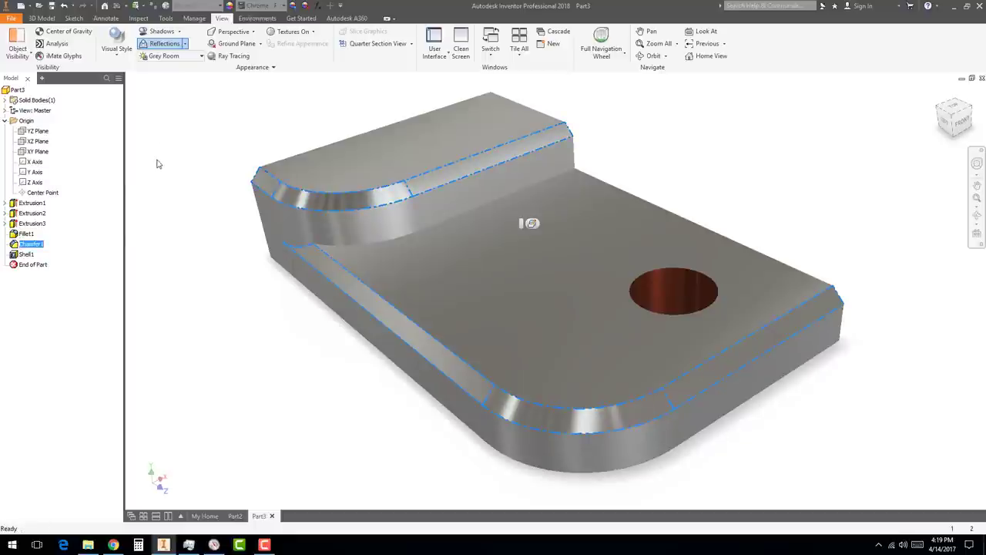
Apply the Copper - Polished appearance to the selected chamfer feature and clear the selection
click(283, 7)
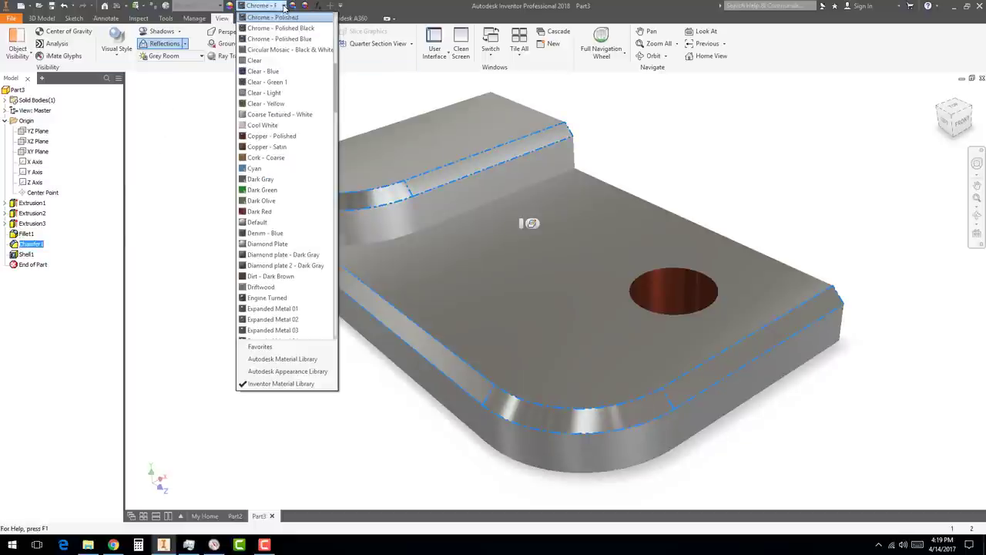
click(271, 137)
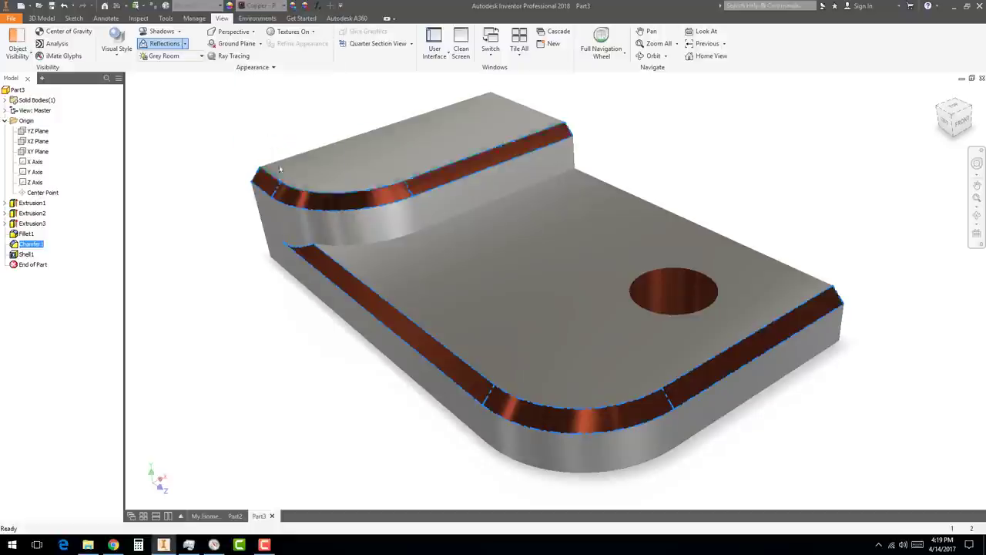
click(234, 340)
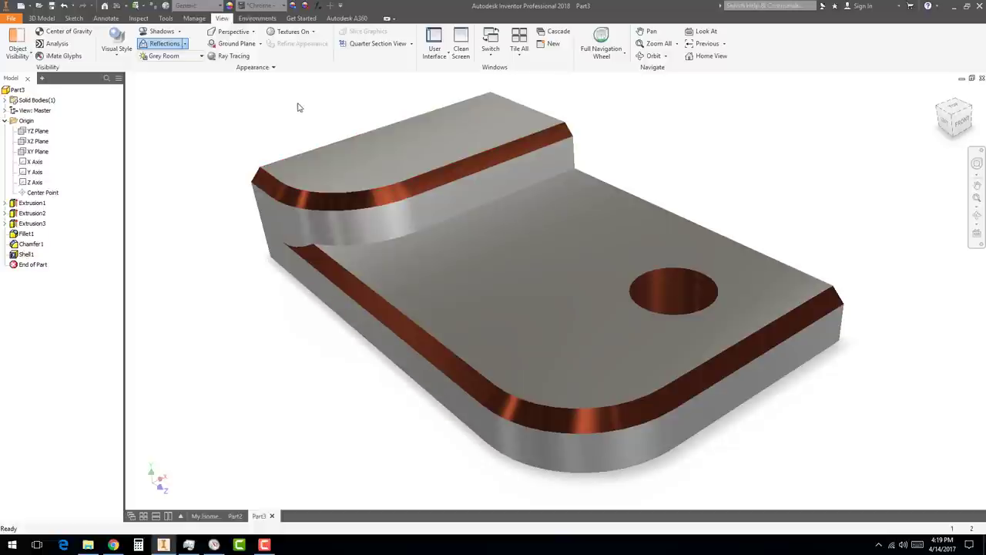
Fillet both chamfers' edges, the hole's upper rim and the edge where the raised block meets the plate with a .01 in radius
click(43, 19)
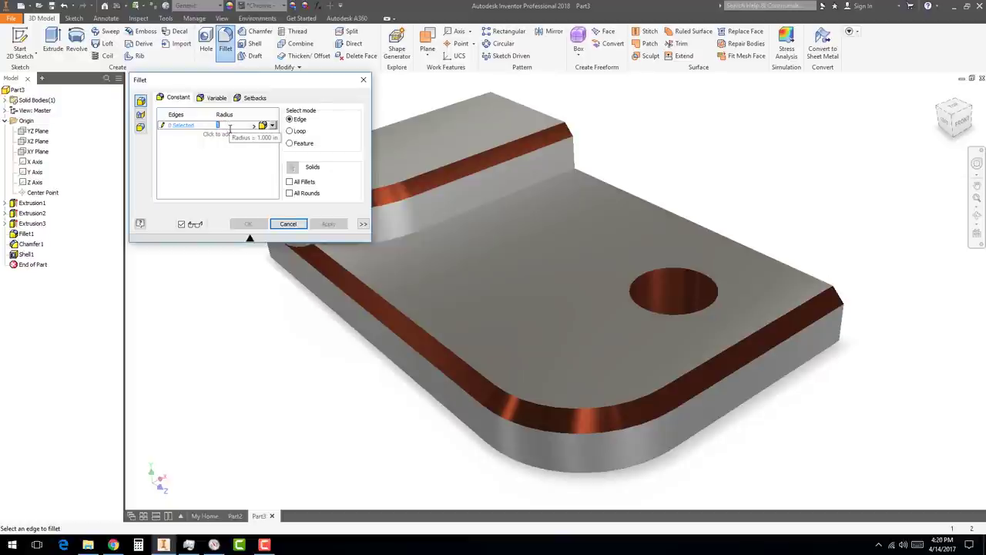
text(0)
text(0)
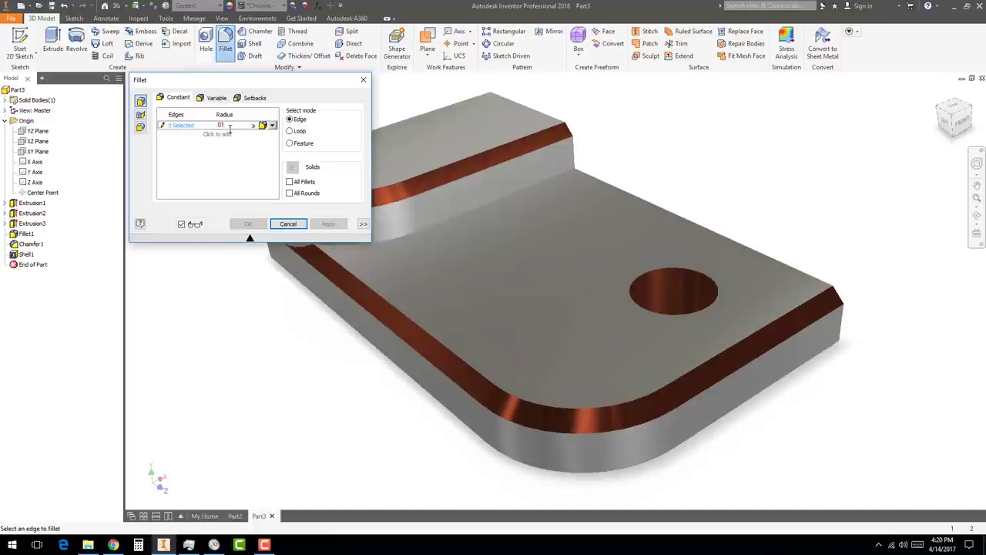
click(459, 168)
click(472, 174)
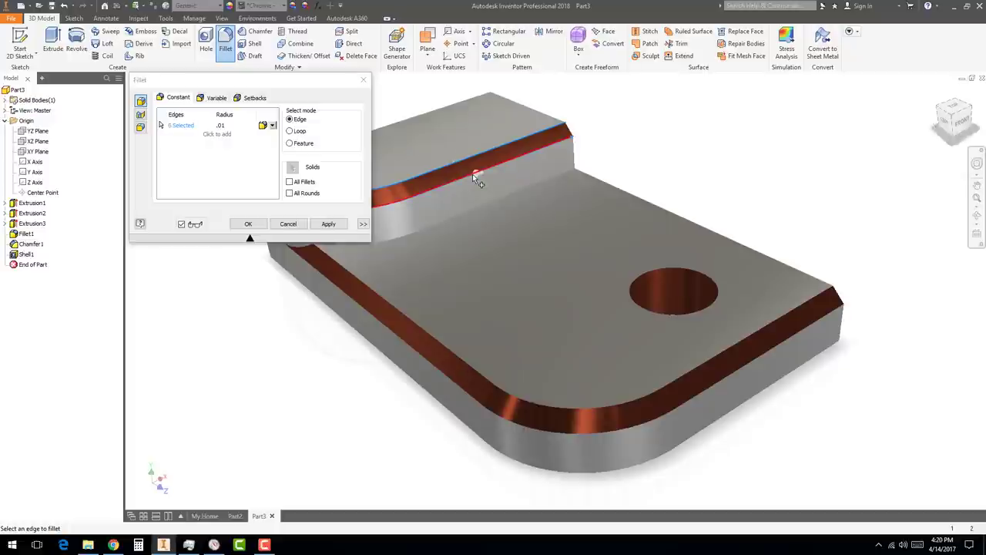
click(690, 367)
click(702, 391)
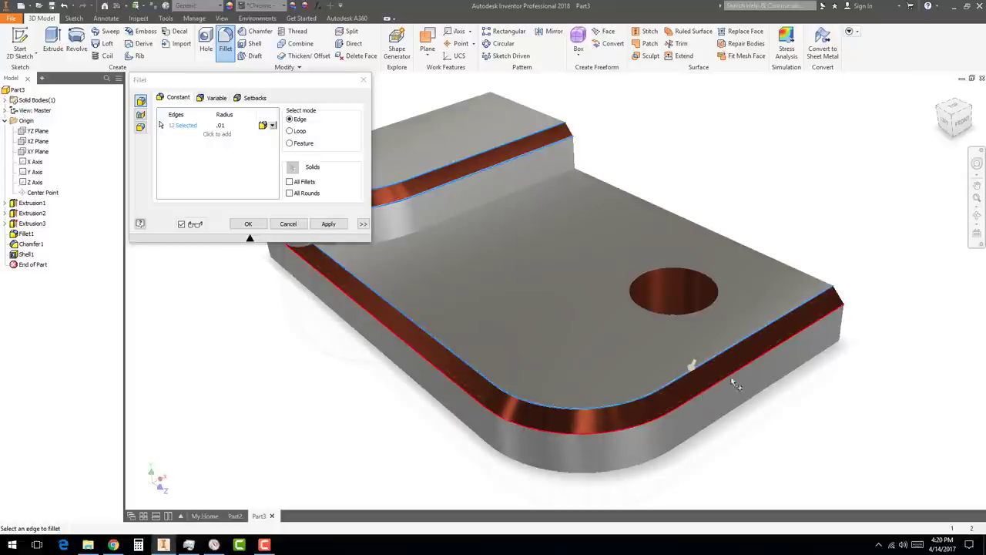
click(686, 318)
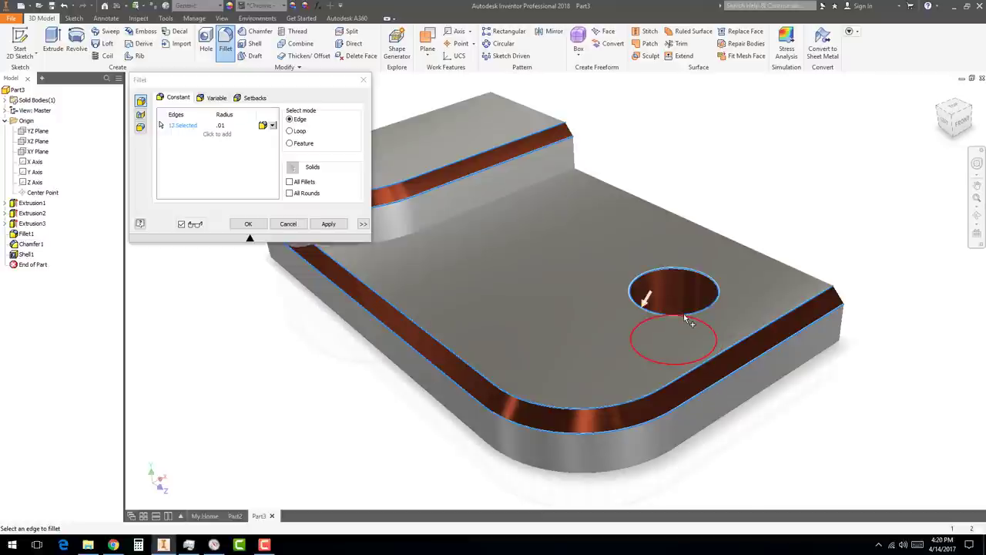
click(497, 206)
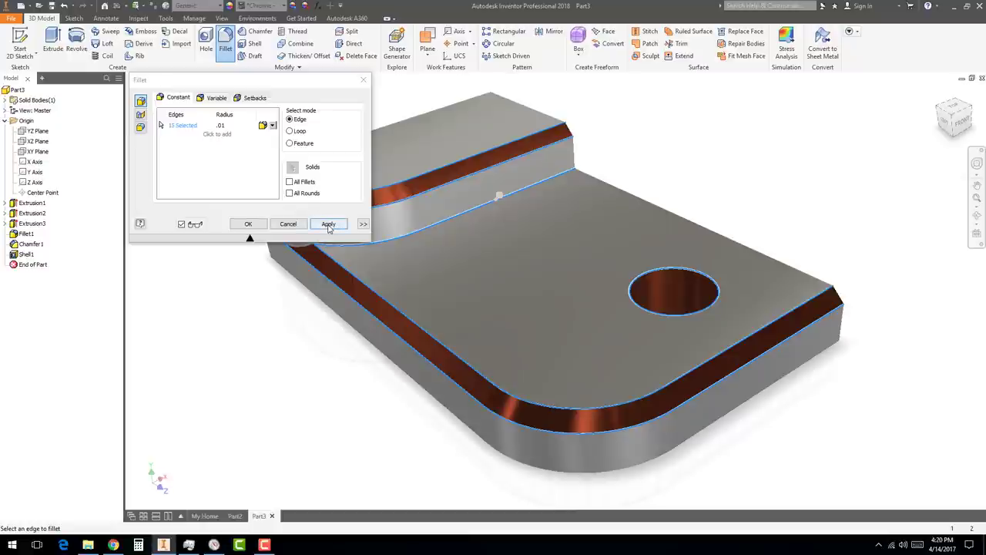
click(248, 224)
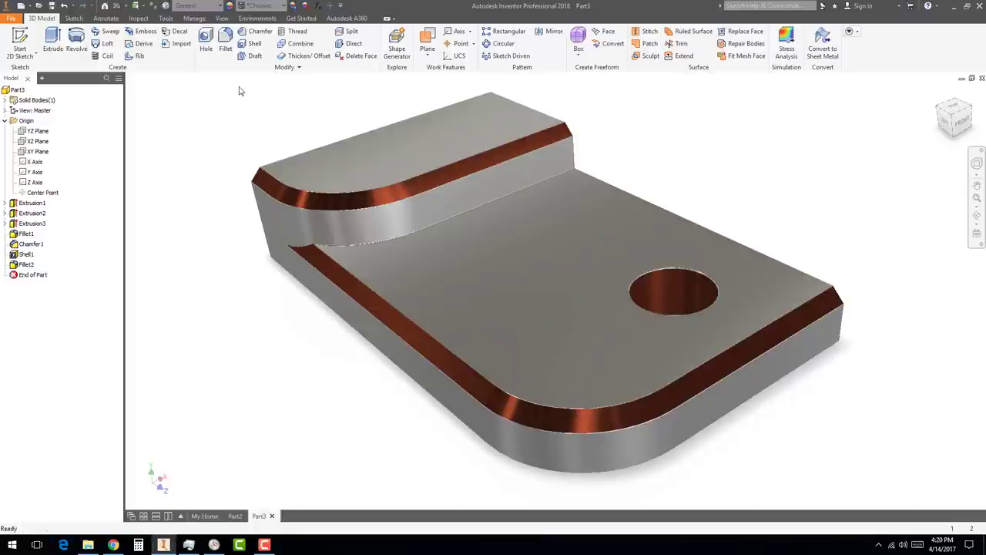
Turn on ray tracing and set its lighting and material accuracy to Draft
click(222, 20)
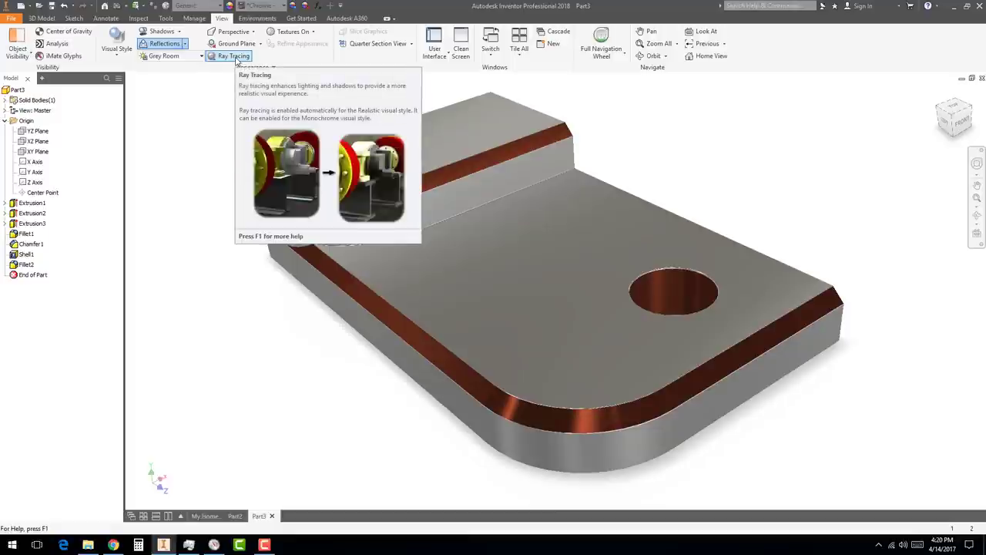
click(233, 56)
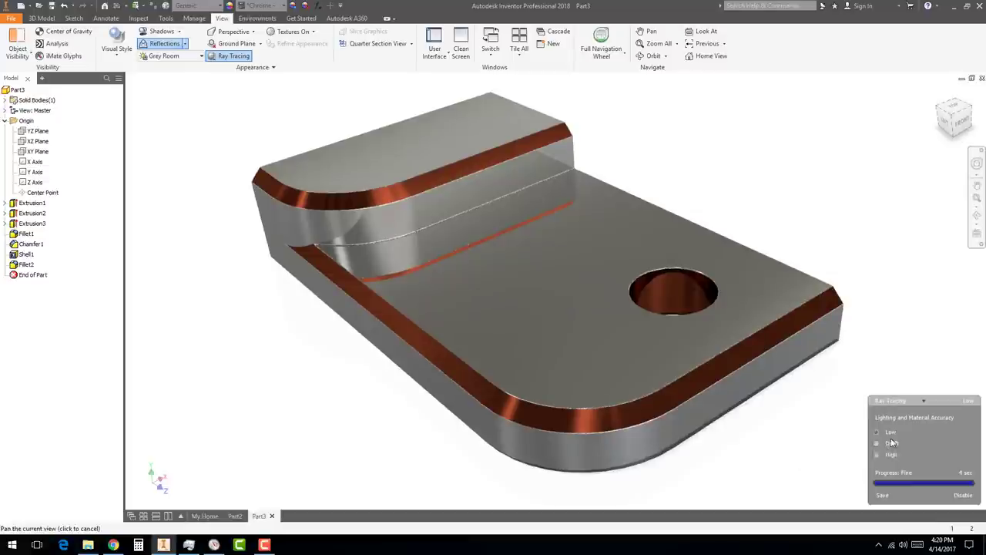
mouse_move(886, 436)
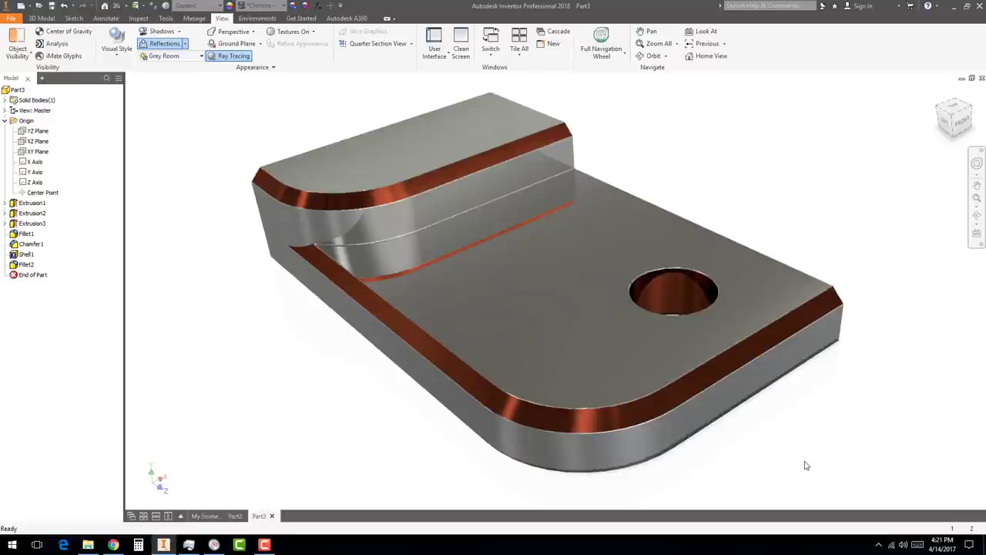
mouse_move(926, 454)
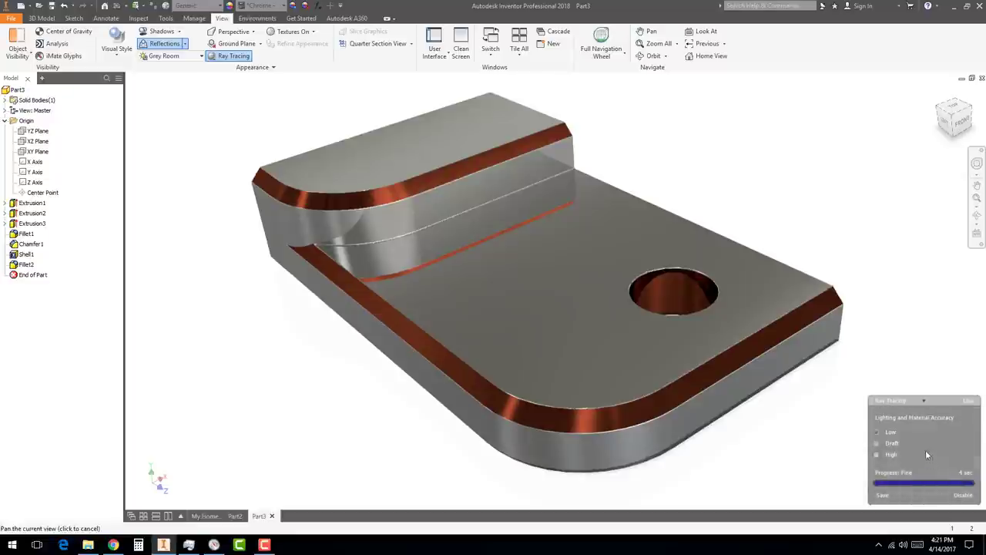
click(882, 445)
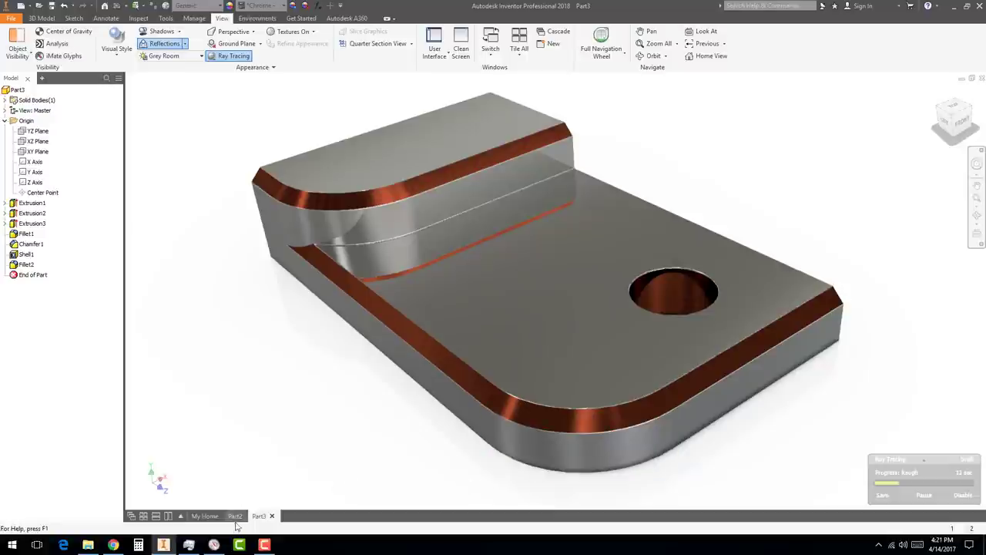
Switch to Task Manager and examine the CPU utilization while the ray tracing runs
click(193, 544)
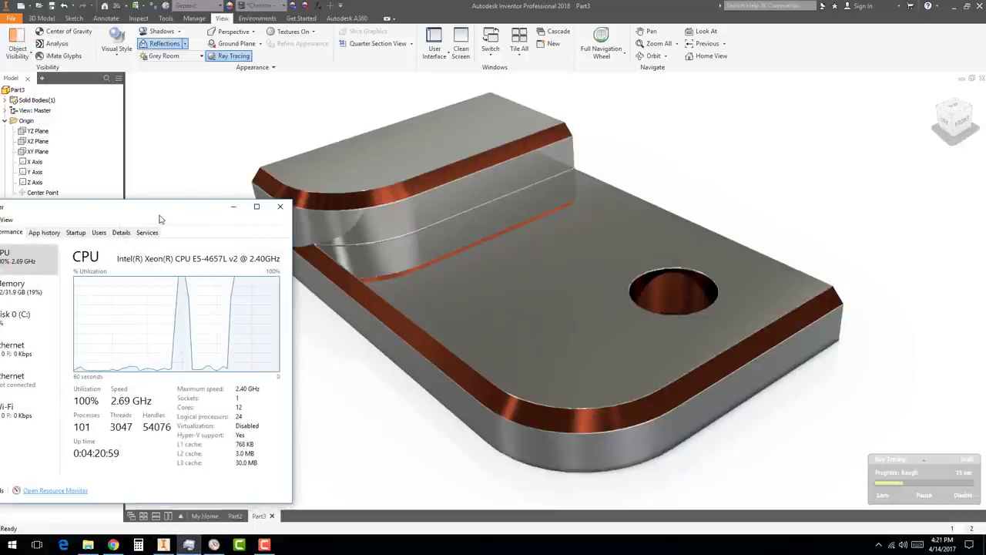
drag(161, 210, 383, 174)
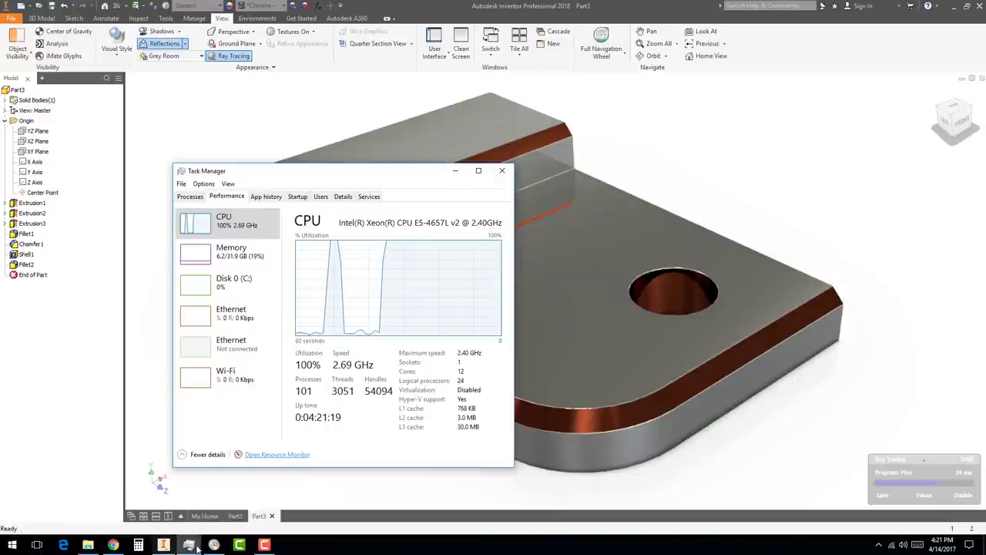
mouse_move(189, 548)
Examine the load on each CPU core and the memory use in Resource Monitor, and return to Inventor with both monitoring windows minimized
click(266, 454)
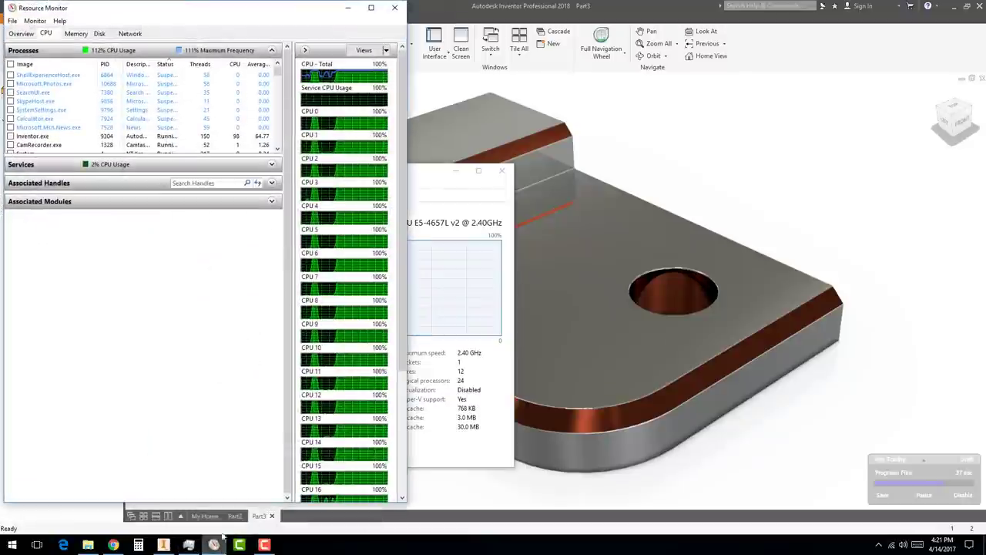
drag(237, 18, 362, 27)
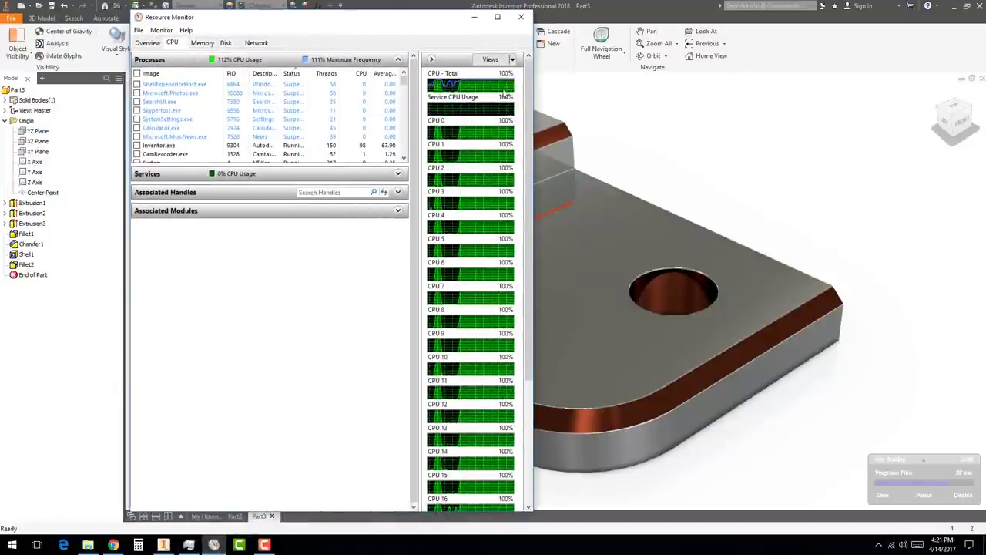
drag(528, 244, 530, 360)
mouse_move(917, 493)
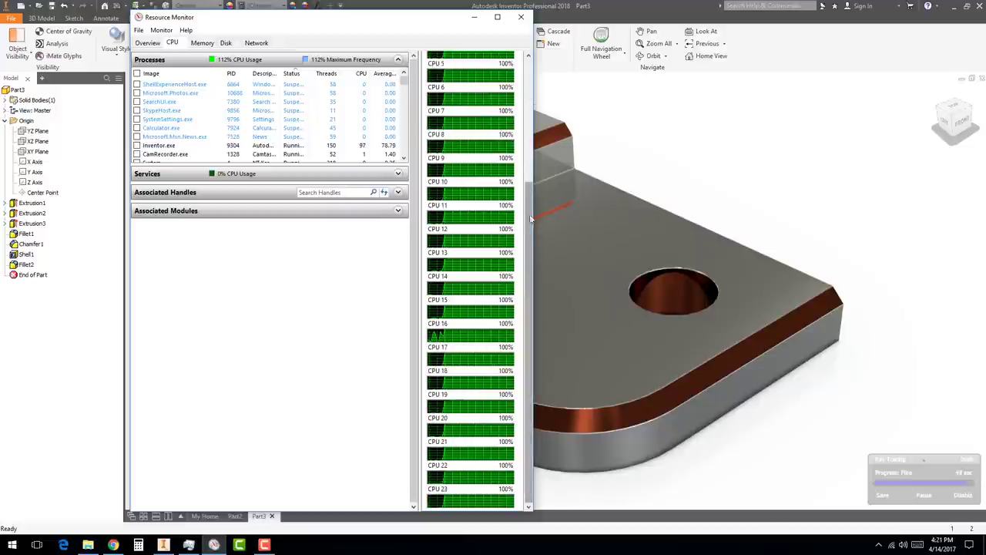
drag(531, 235, 532, 73)
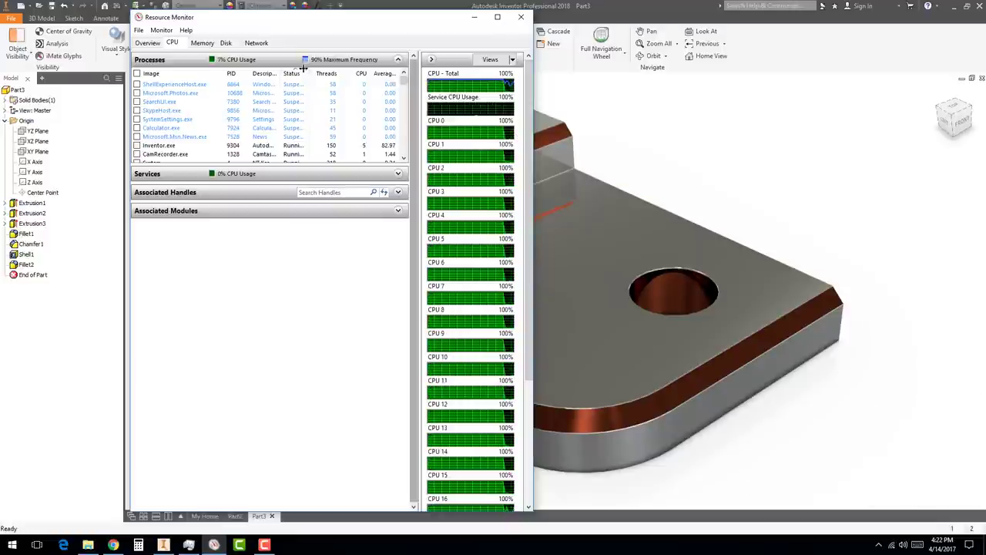
click(202, 43)
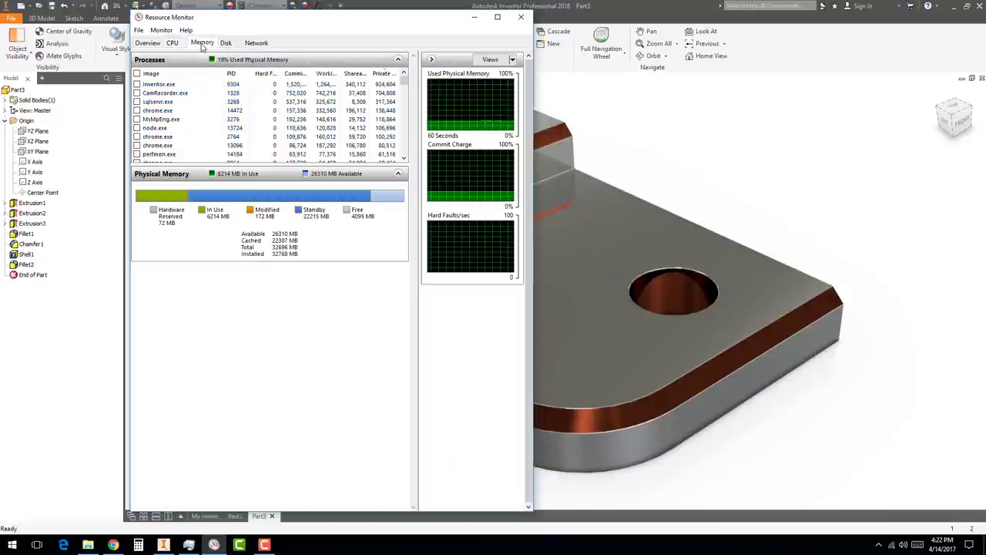
click(172, 43)
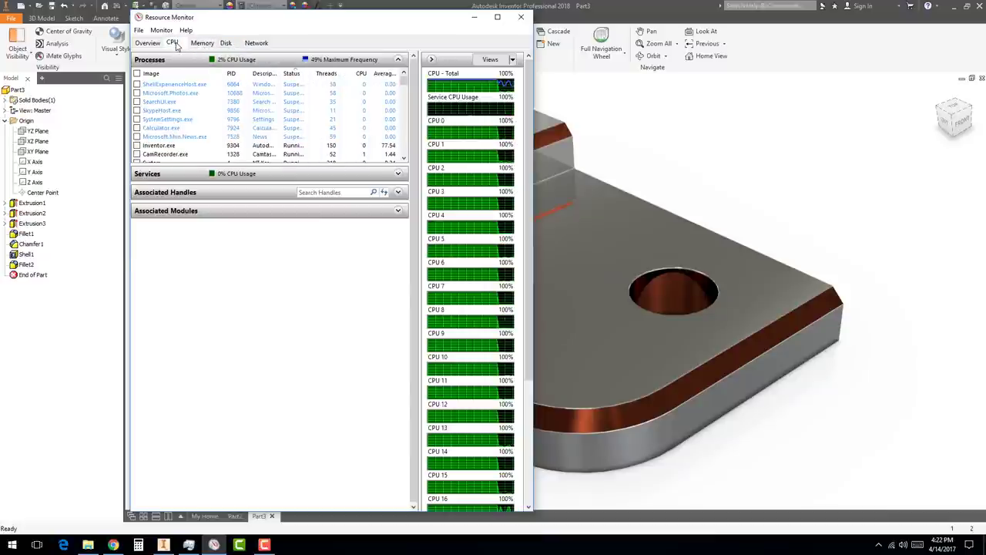
click(474, 18)
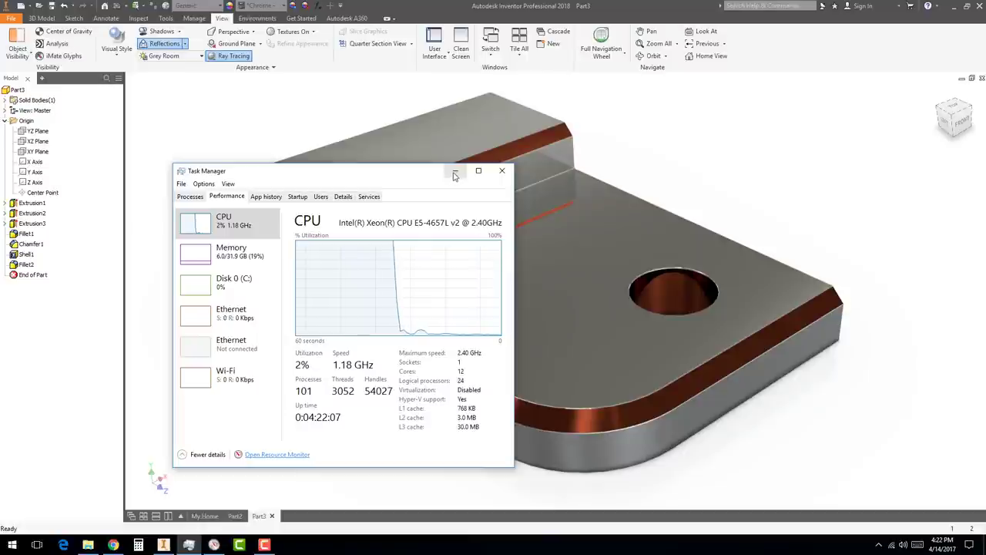
click(456, 171)
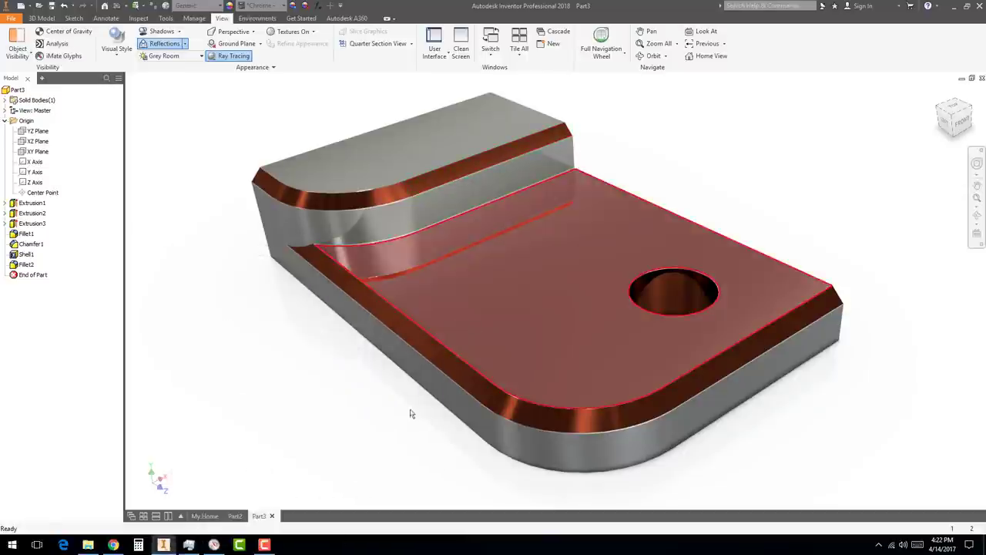
Set the ray tracing lighting and material accuracy to High and pause the rendering
mouse_move(901, 459)
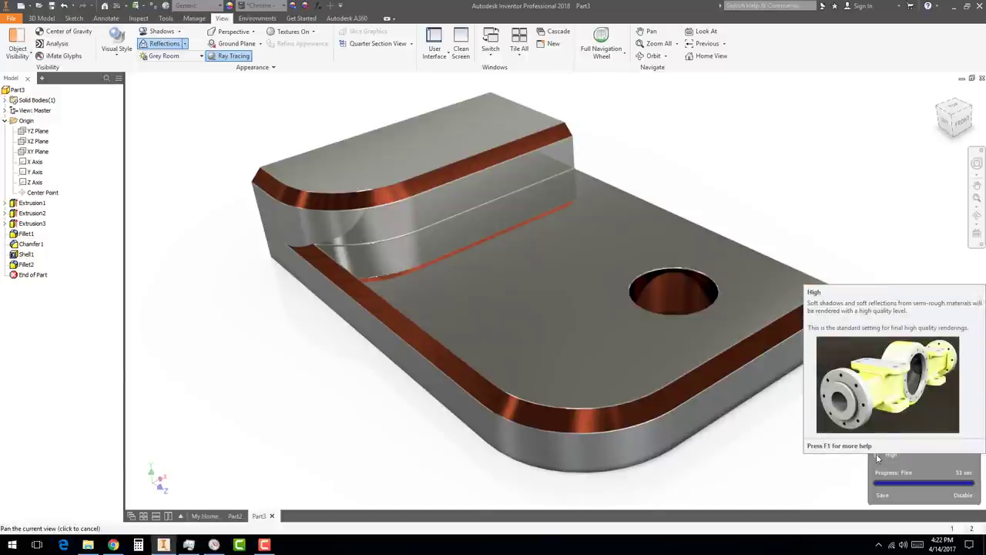
click(877, 453)
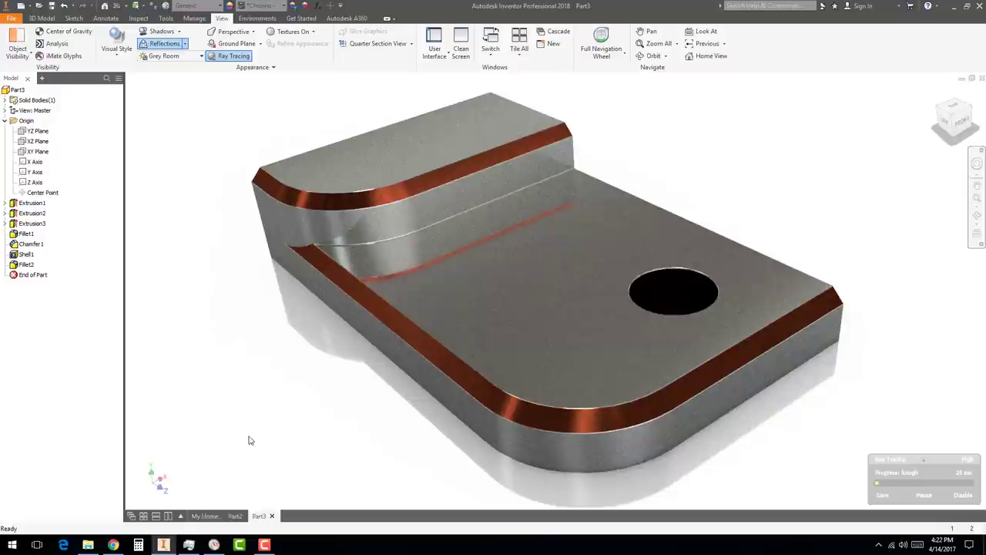
click(925, 496)
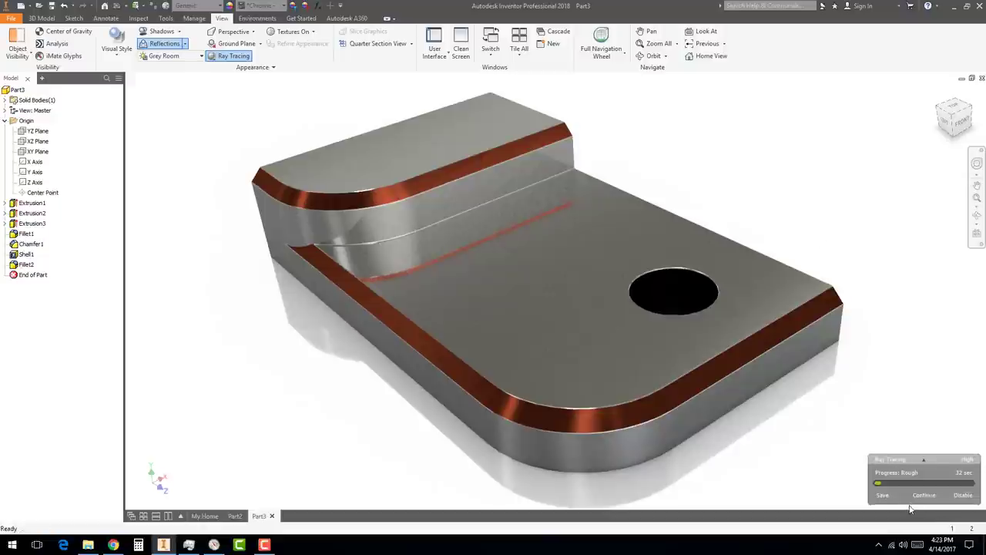
Switch to the Inventor Basics PDF in Chrome and examine the Lab 1 notes and drawings on pages 19 to 21
click(113, 544)
scroll(433, 393, down, 13)
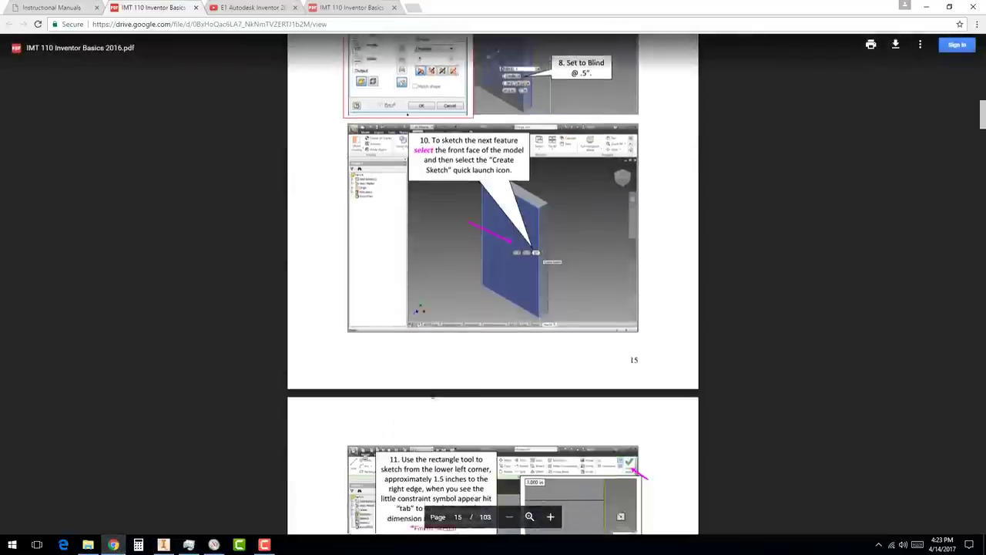
scroll(433, 394, down, 18)
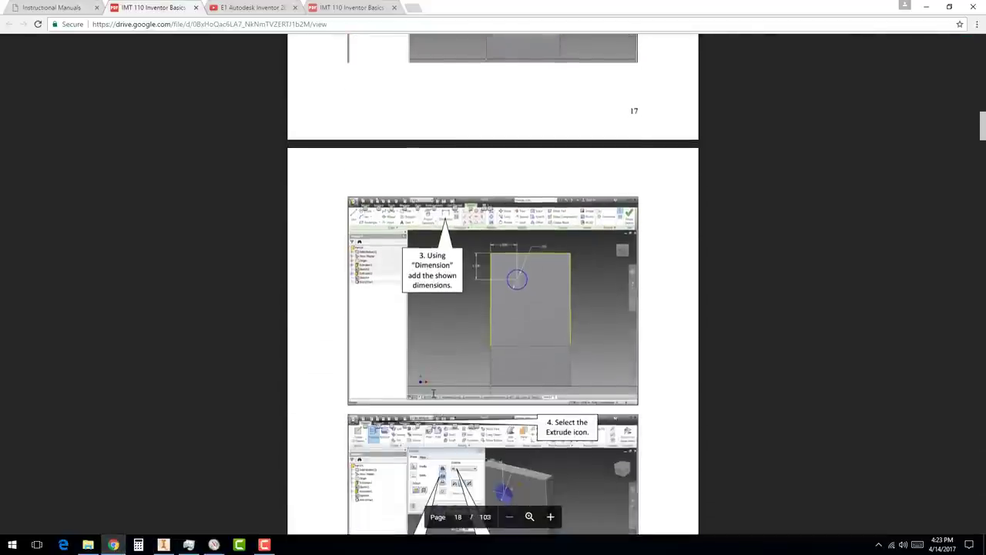
scroll(433, 394, down, 4)
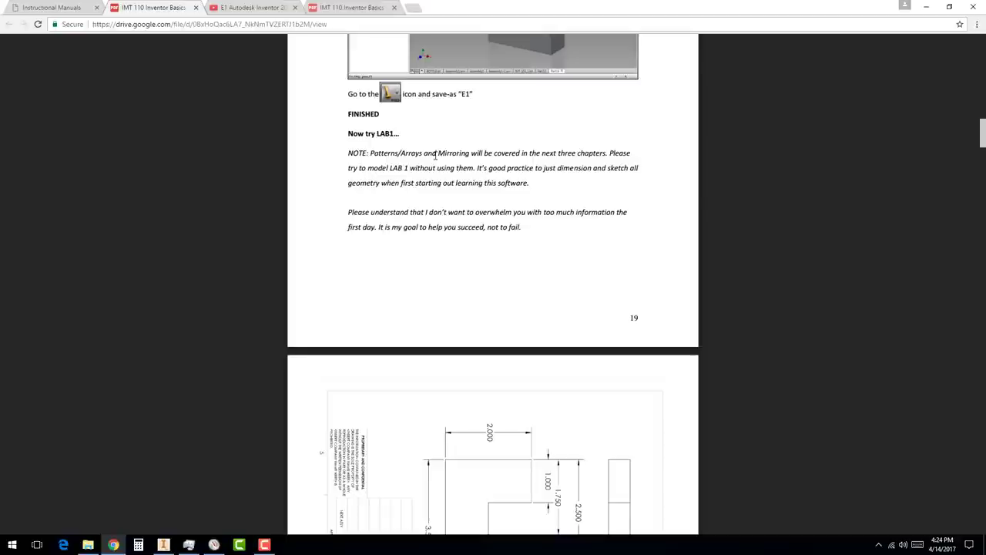
scroll(571, 170, down, 5)
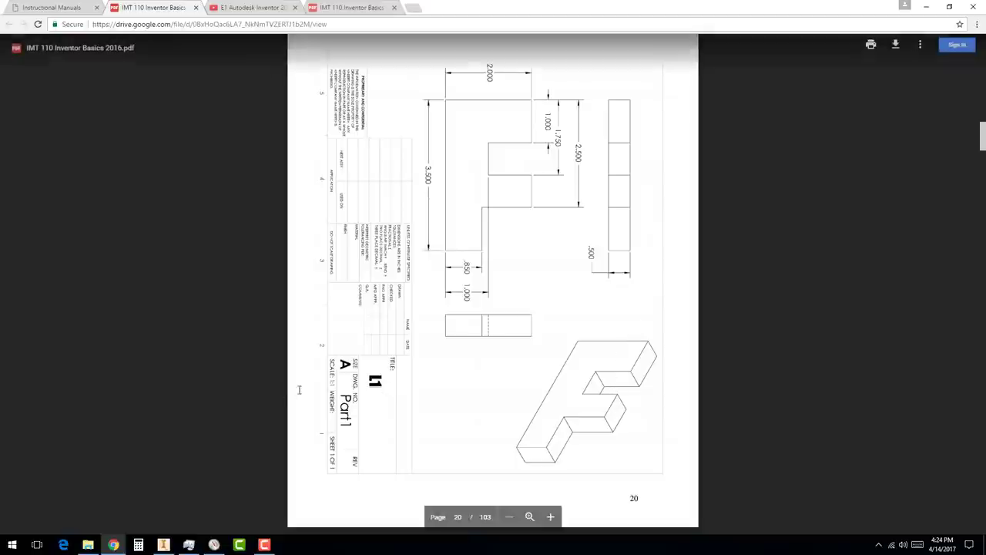
scroll(543, 375, down, 7)
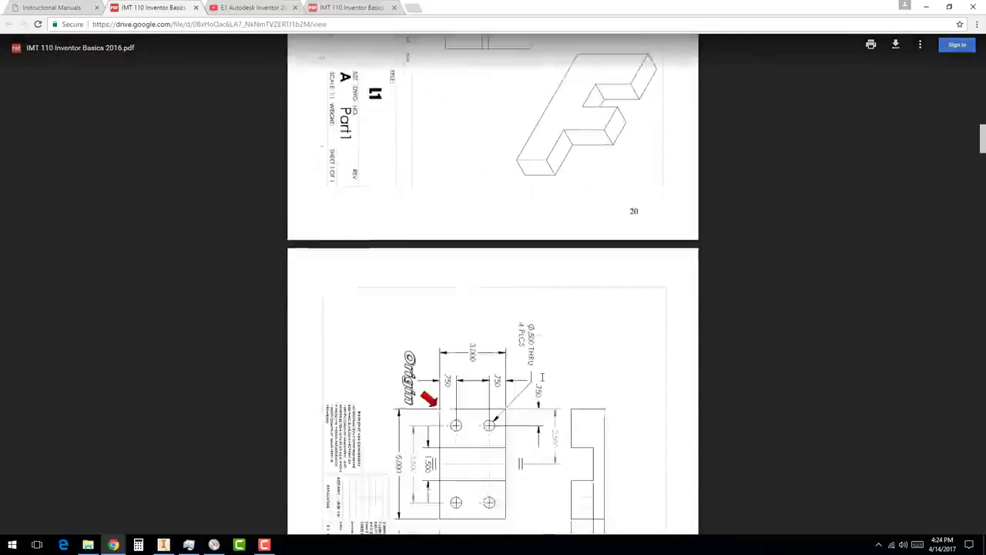
scroll(543, 375, down, 1)
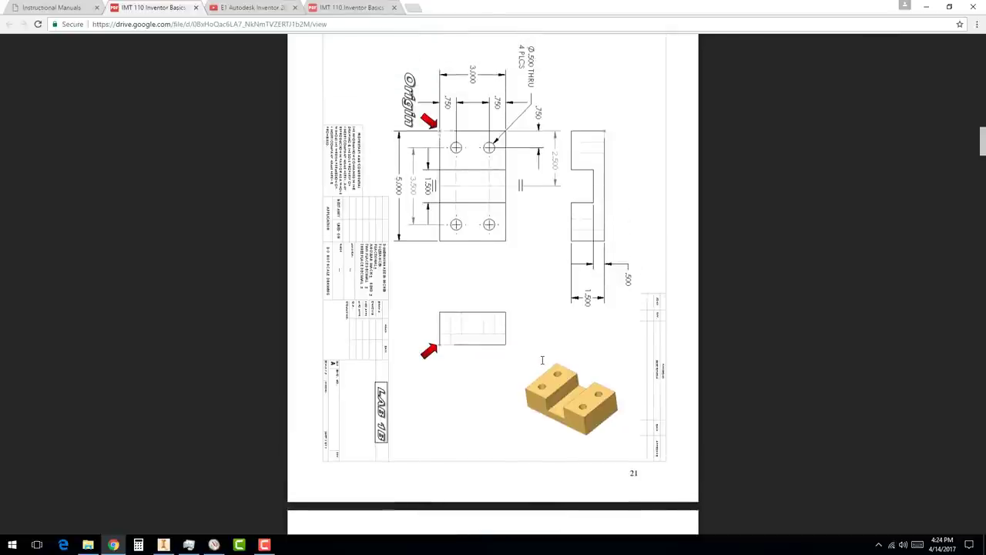
scroll(542, 360, up, 10)
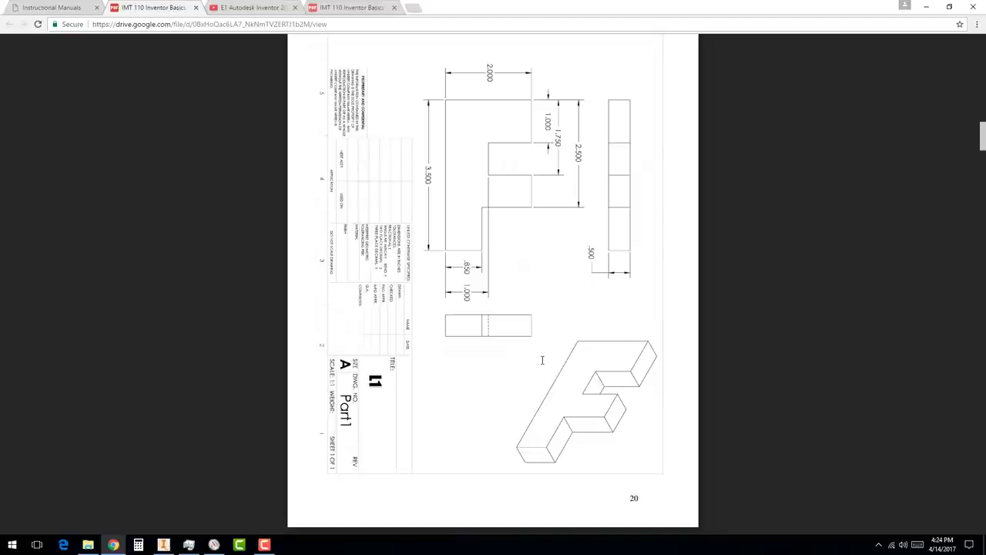
Return to Inventor and create a new part from the English Standard (in).ipt template
click(166, 544)
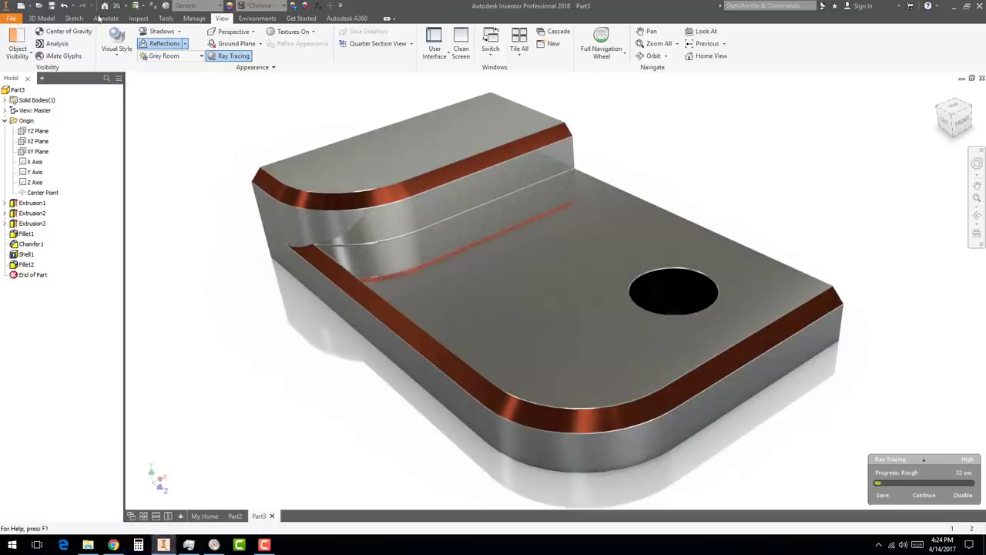
click(24, 5)
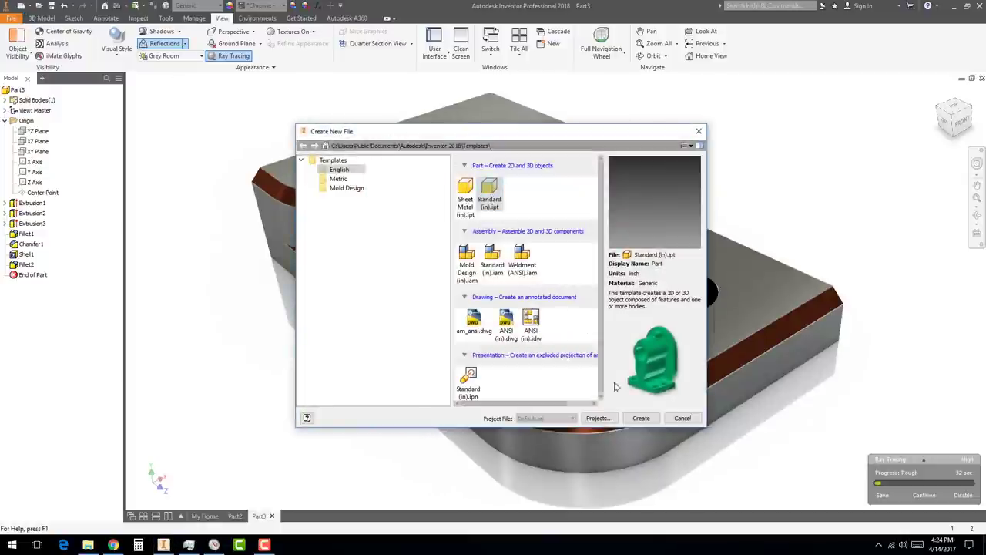
click(640, 418)
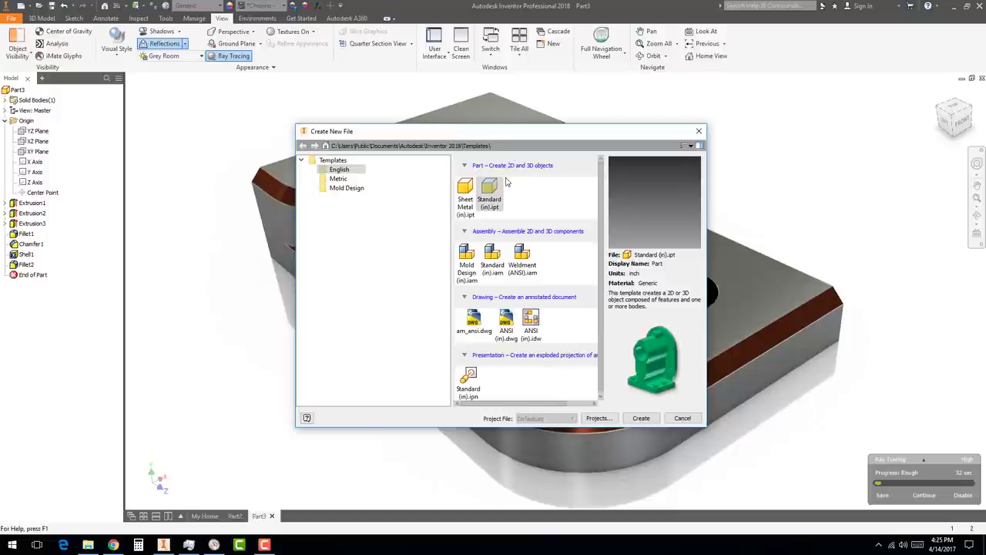
click(491, 196)
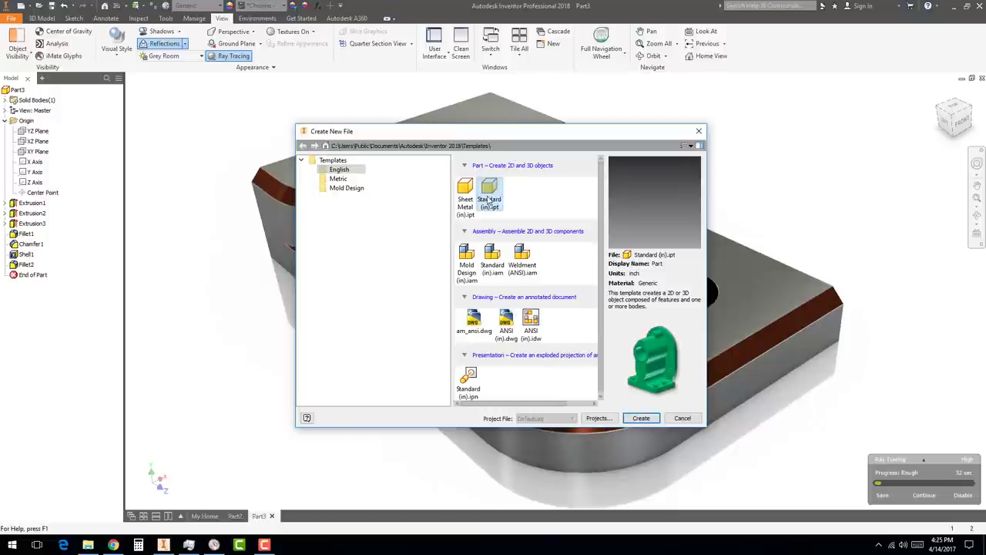
click(639, 417)
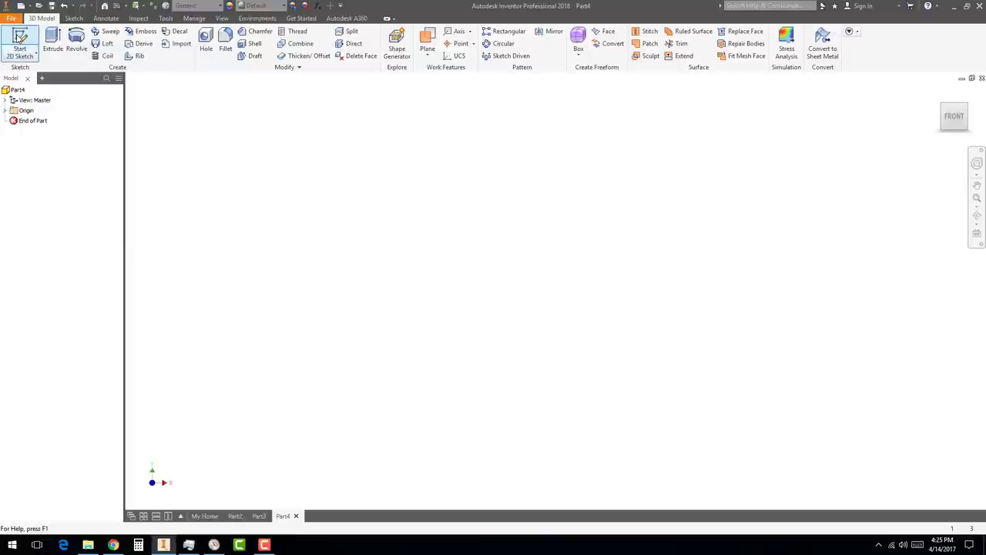
Start a 2D sketch on the XY plane of the new part
click(20, 37)
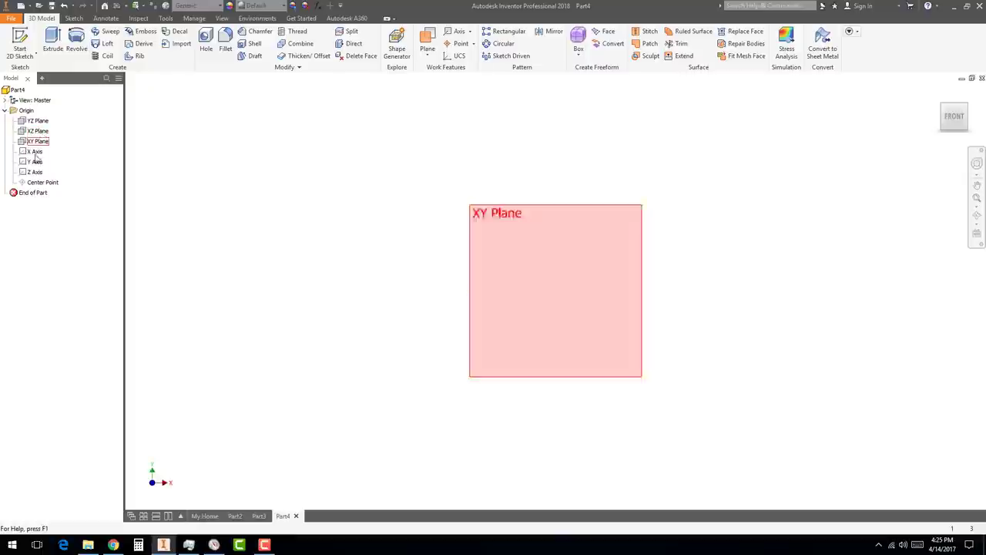
click(19, 36)
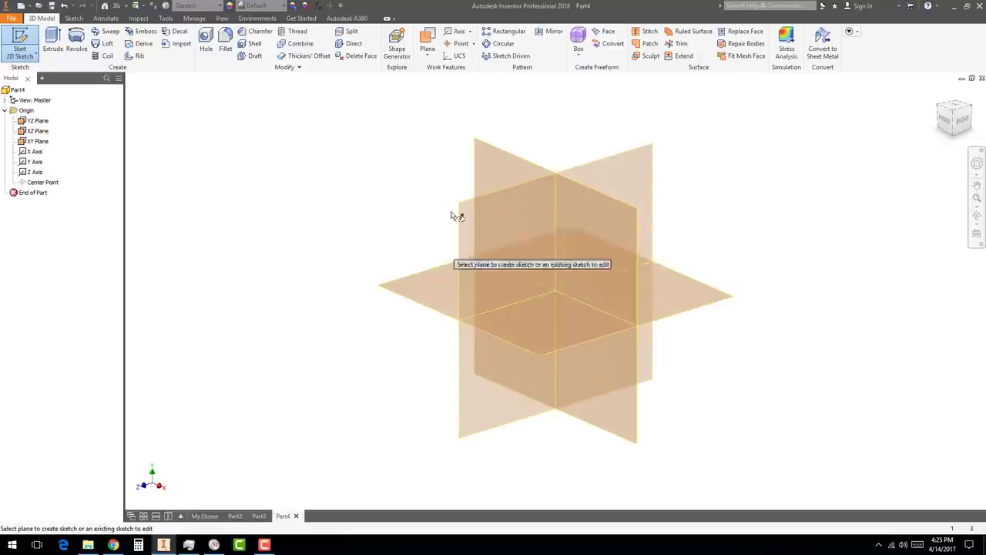
click(506, 157)
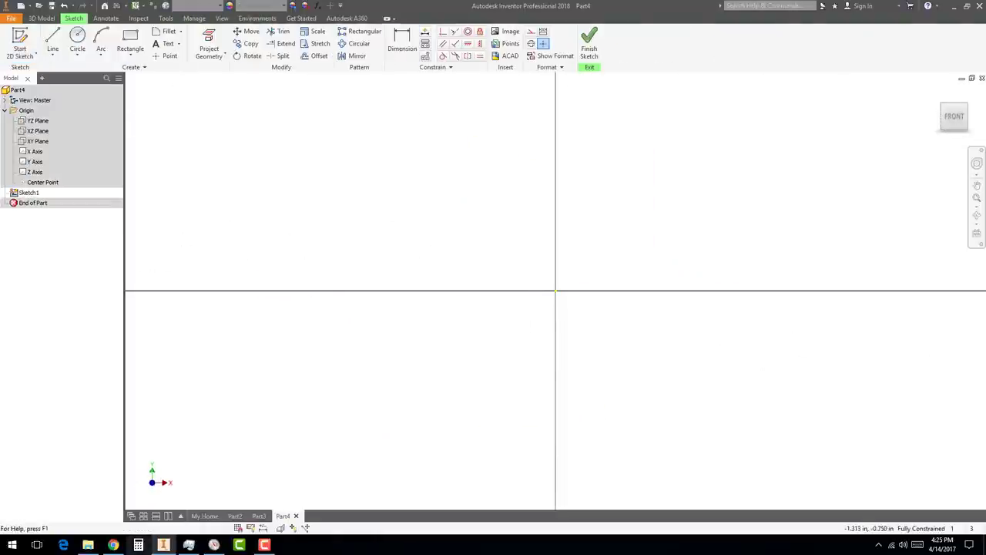
Switch to Chrome and download the IMT 110 Inventor Basics 2016 PDF
click(113, 545)
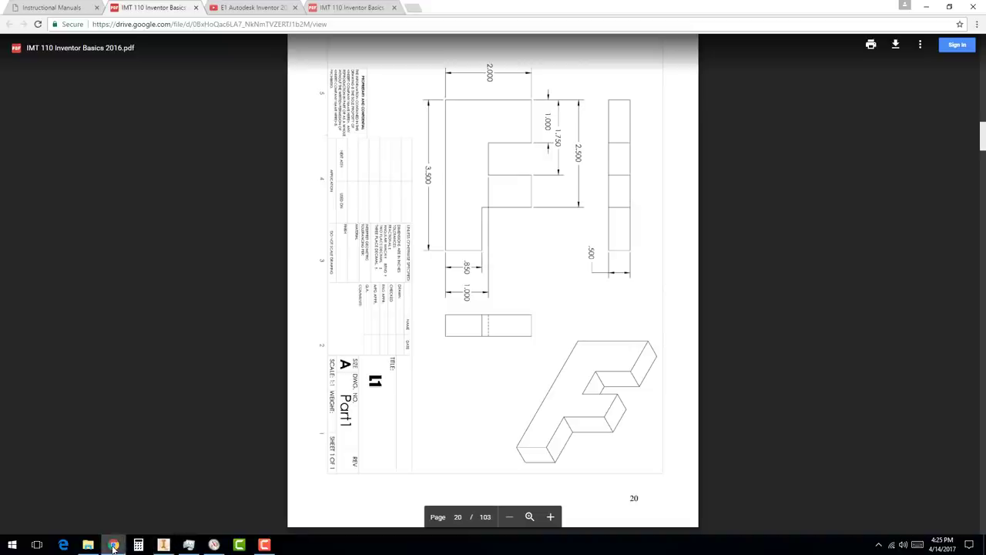
click(896, 48)
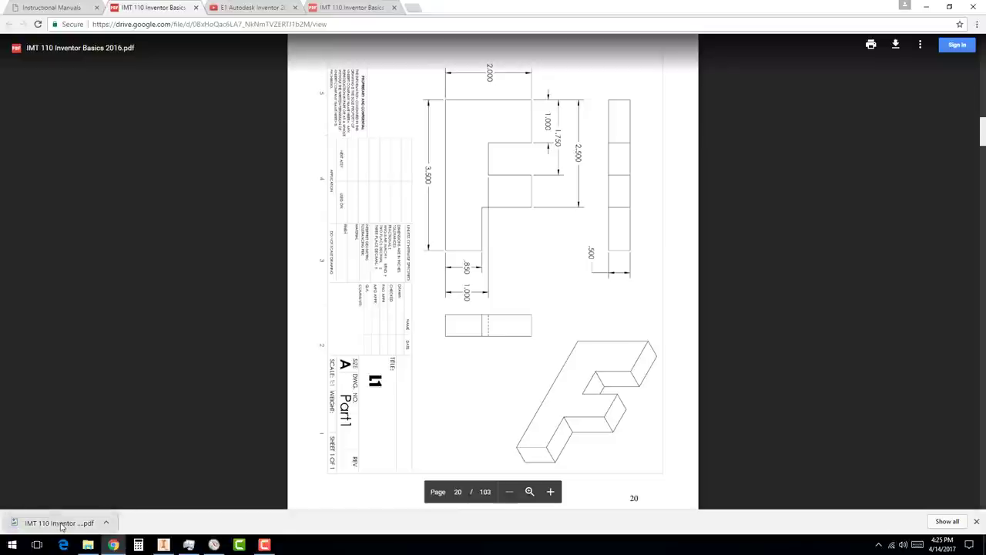
Open the downloaded IMT 110 Inventor Basics PDF and go to the L1 part drawing on page 20
click(60, 523)
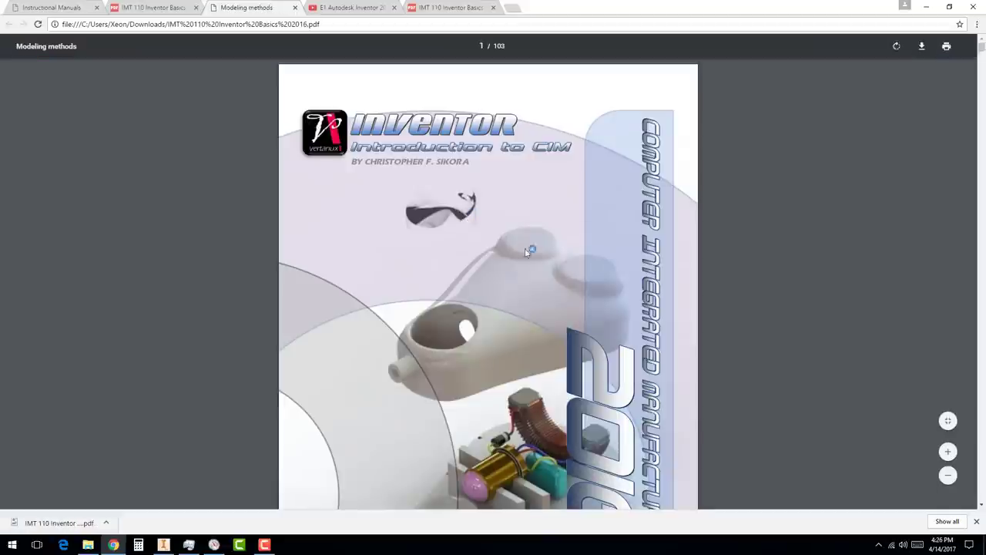
scroll(696, 256, down, 3)
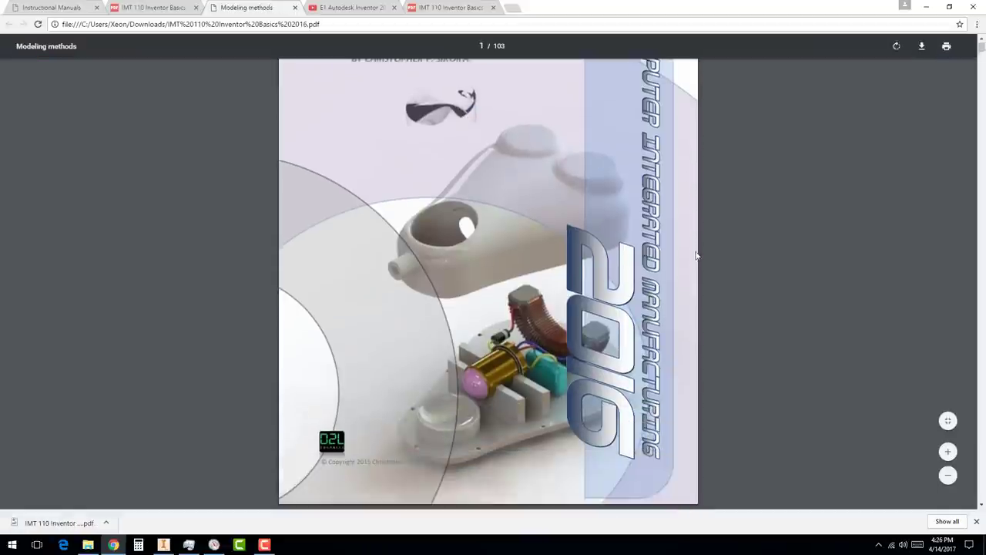
scroll(463, 300, down, 19)
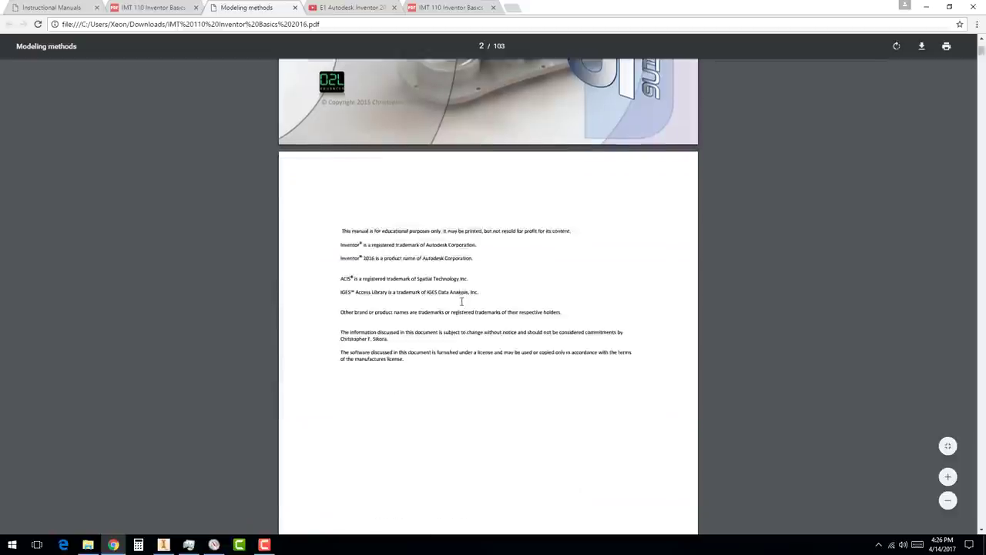
scroll(463, 301, down, 20)
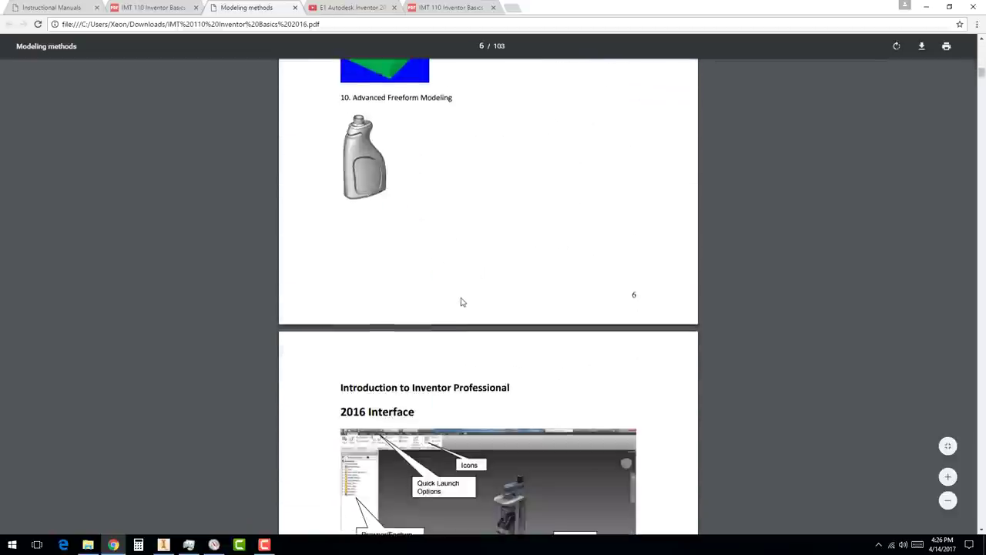
scroll(461, 296, down, 20)
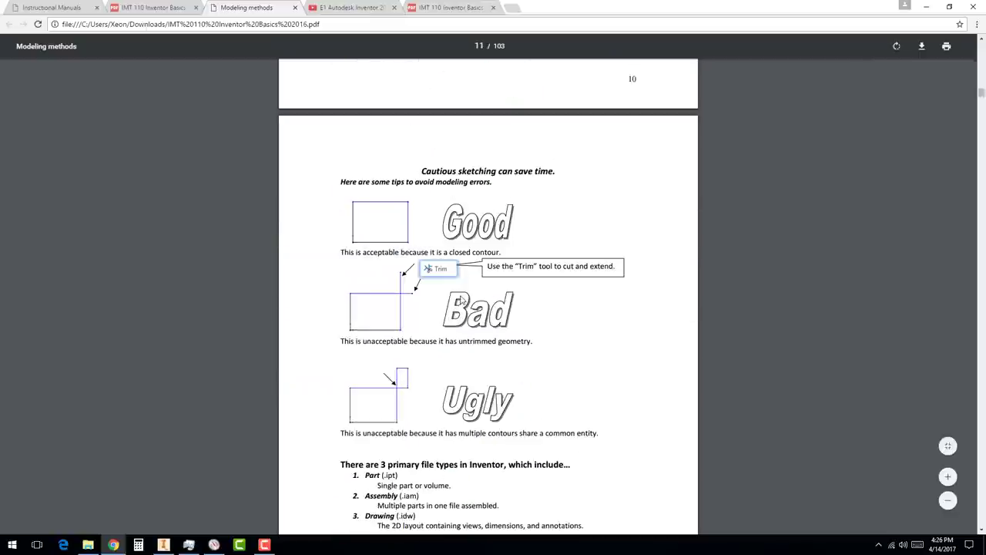
scroll(583, 400, down, 10)
scroll(589, 431, down, 15)
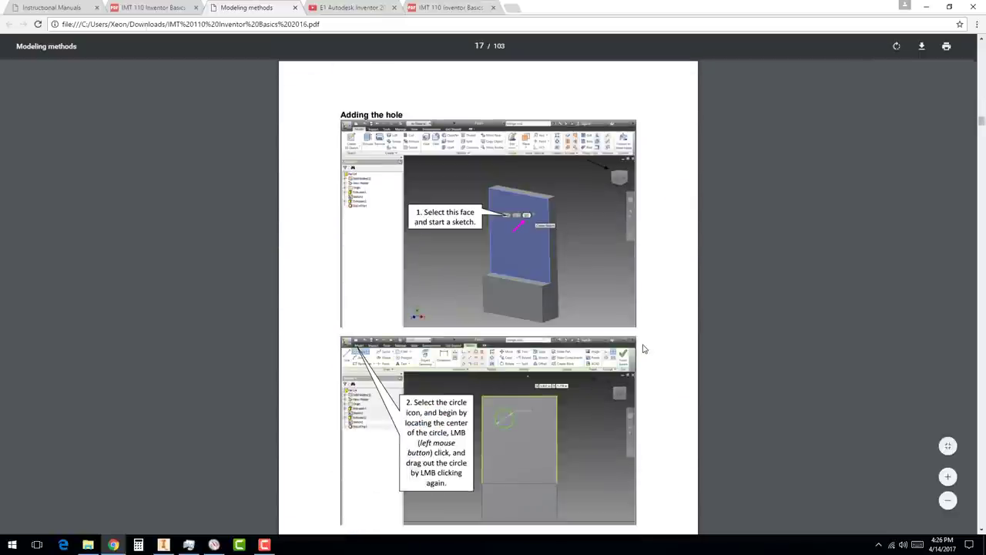
scroll(648, 354, down, 15)
scroll(647, 355, down, 10)
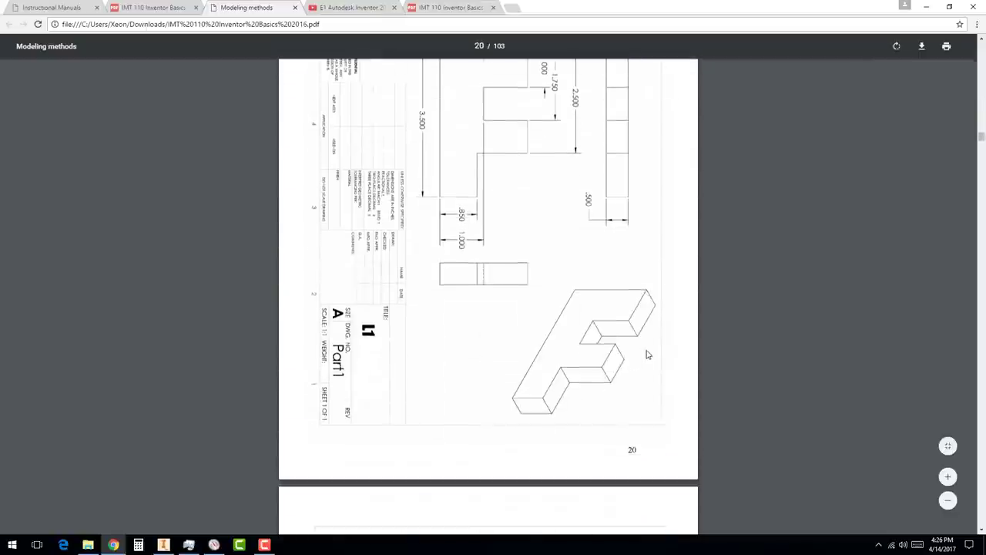
Bring the whole L1 drawing into view and rotate the PDF counterclockwise so the drawing reads upright
scroll(609, 216, up, 2)
right_click(602, 209)
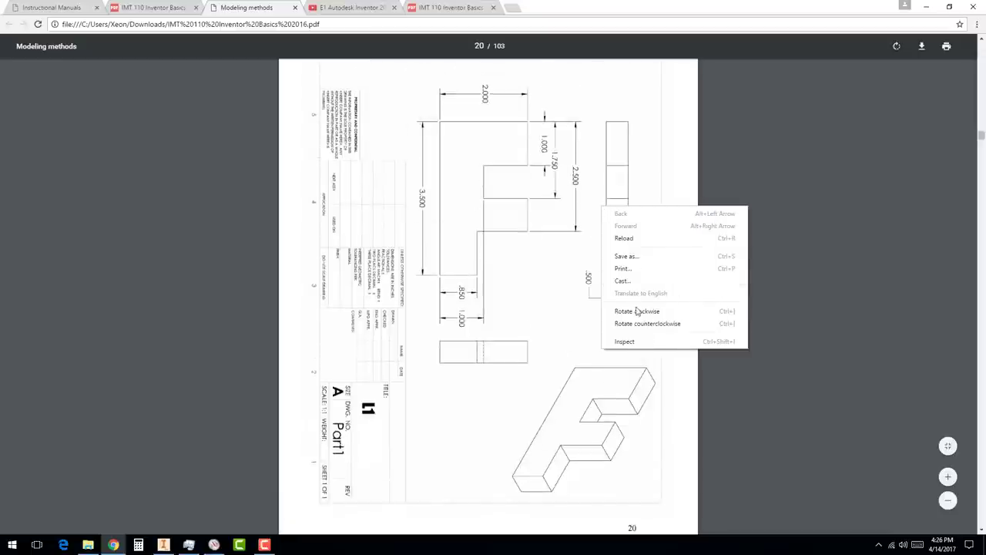
click(634, 323)
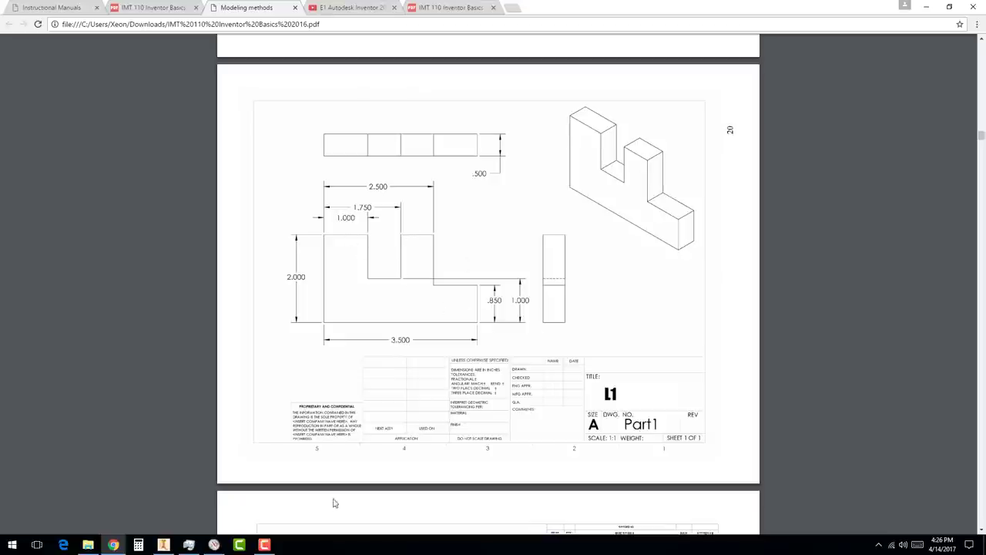
Switch to Autodesk Inventor and draw a 2 in vertical line upward from the sketch origin
click(162, 545)
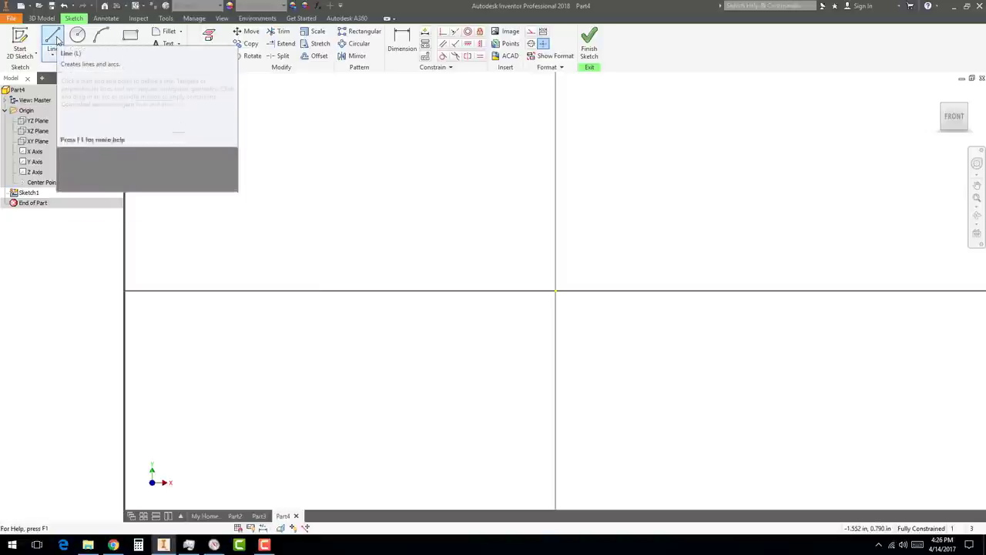
click(53, 40)
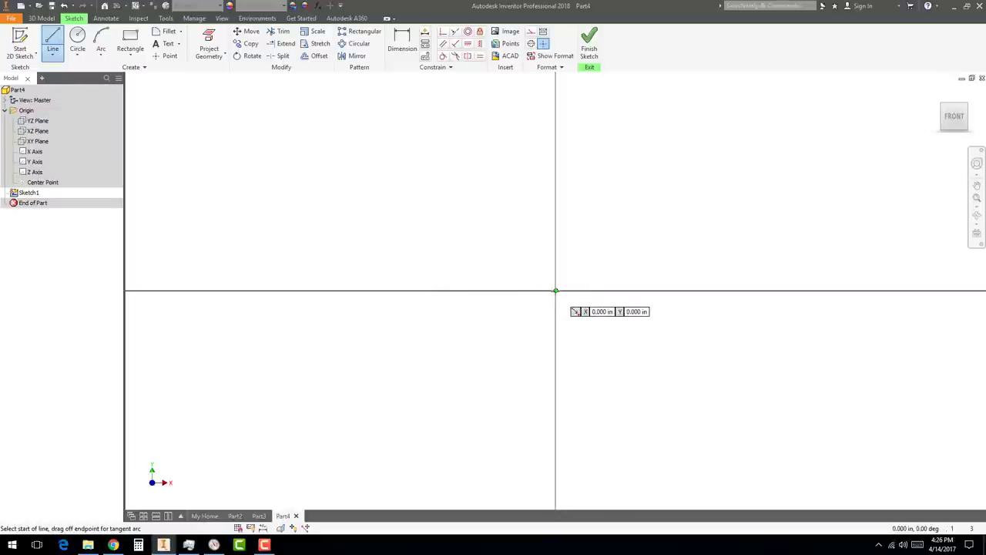
click(555, 290)
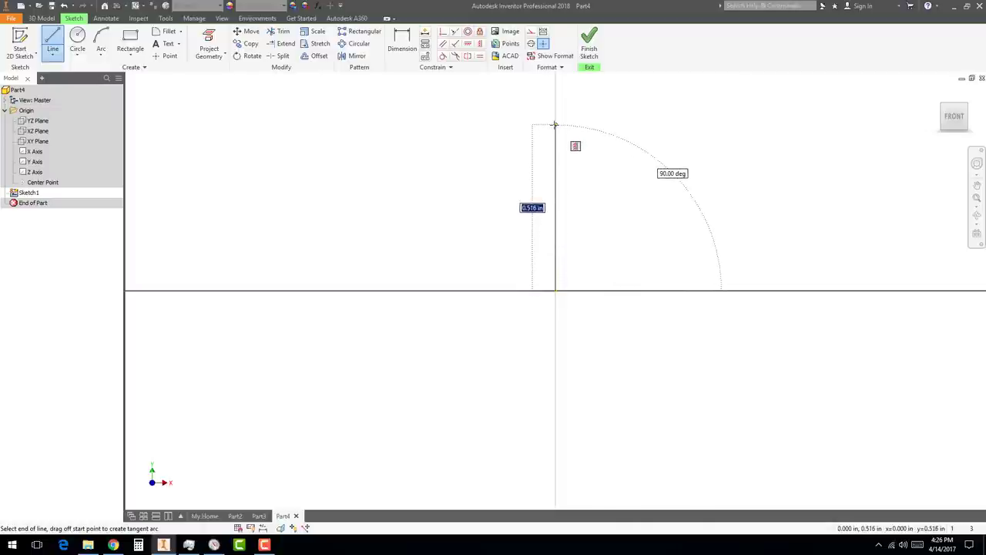
text(2)
key(Return)
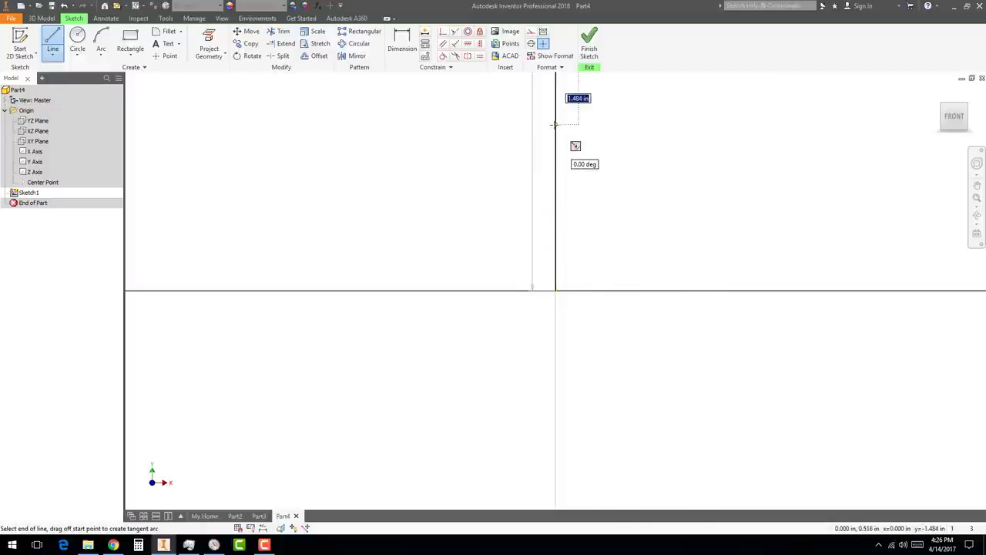
Check the L1 drawing in Chrome, return to Inventor and draw a 1 in horizontal line rightward from the vertical line's upper end
scroll(565, 232, down, 3)
scroll(565, 233, down, 3)
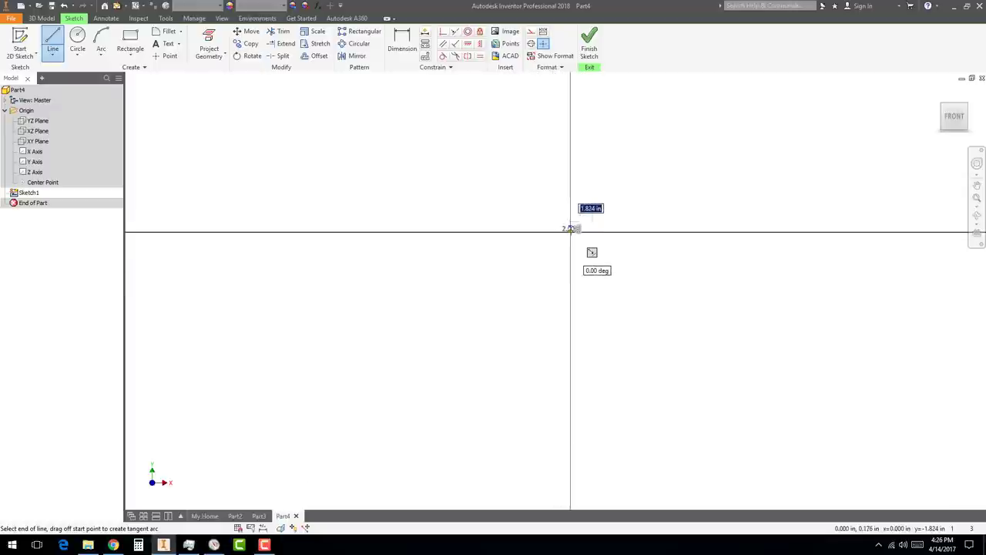
middle_drag(572, 229, 536, 257)
scroll(485, 254, up, 5)
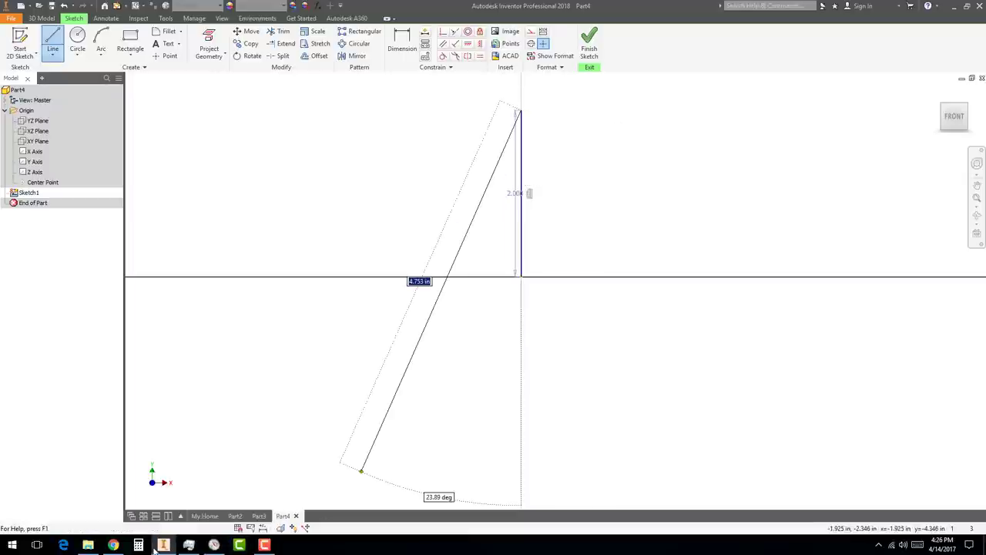
mouse_move(163, 545)
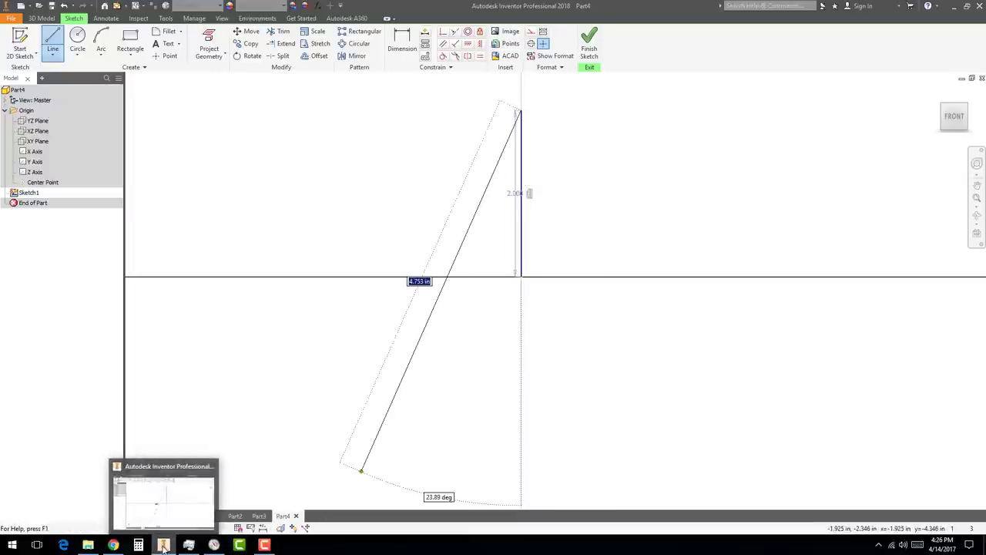
click(113, 545)
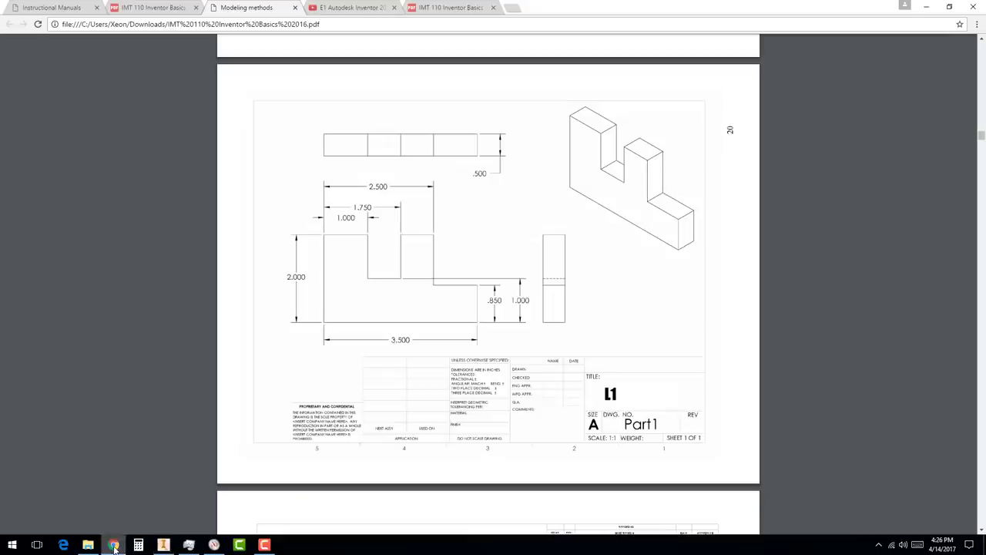
click(162, 545)
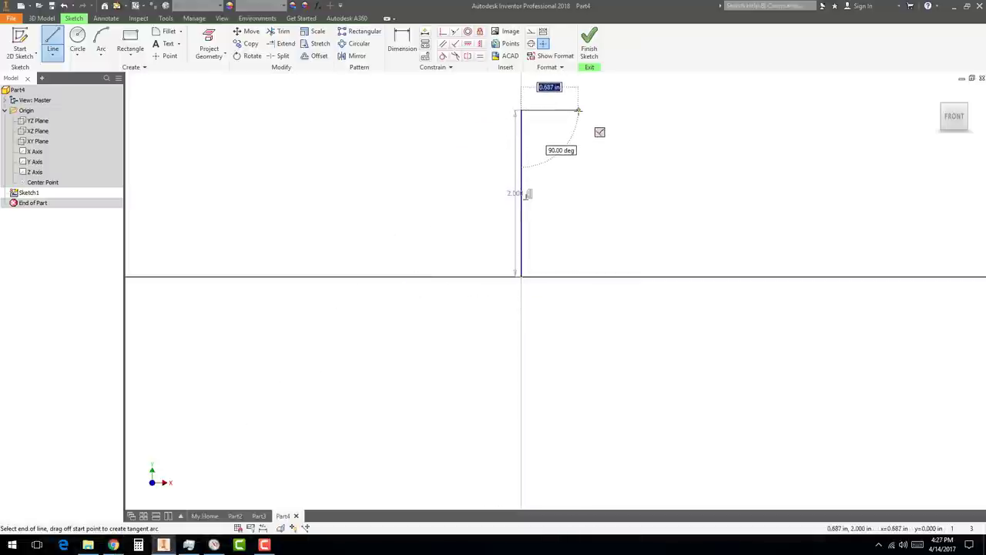
text(1)
key(Return)
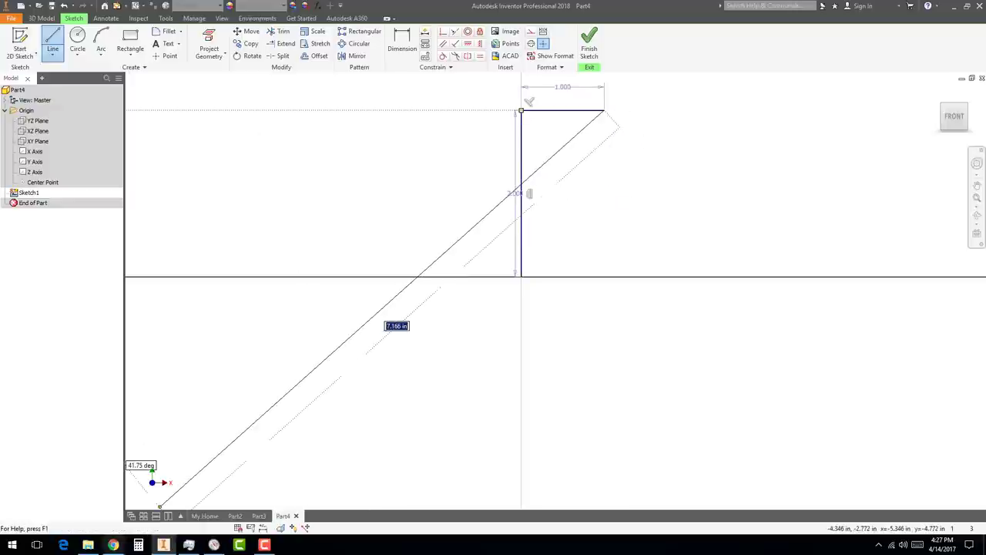
Recheck the L1 drawing and continue the profile with a slot: 1 in down, about 0.77 in right and 1 in back up
click(114, 545)
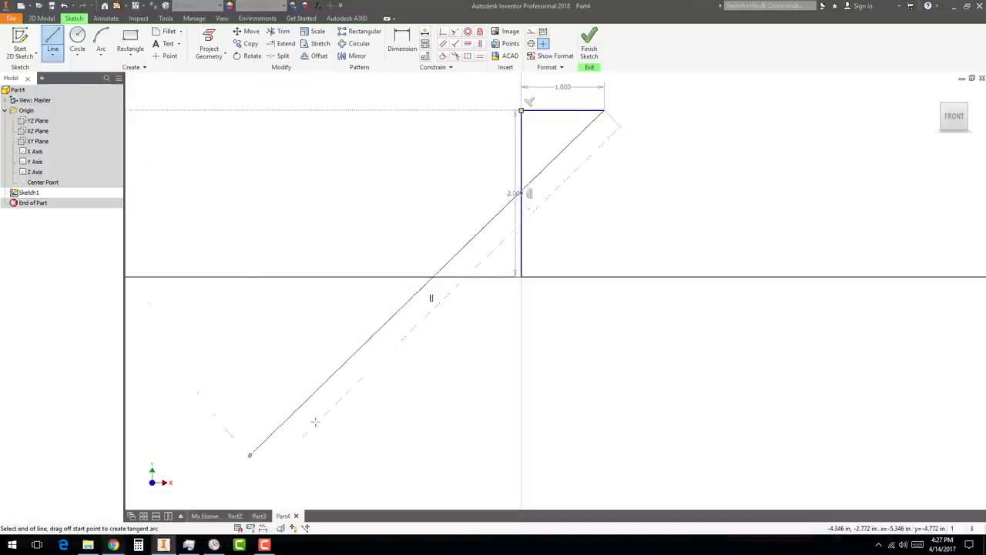
click(604, 110)
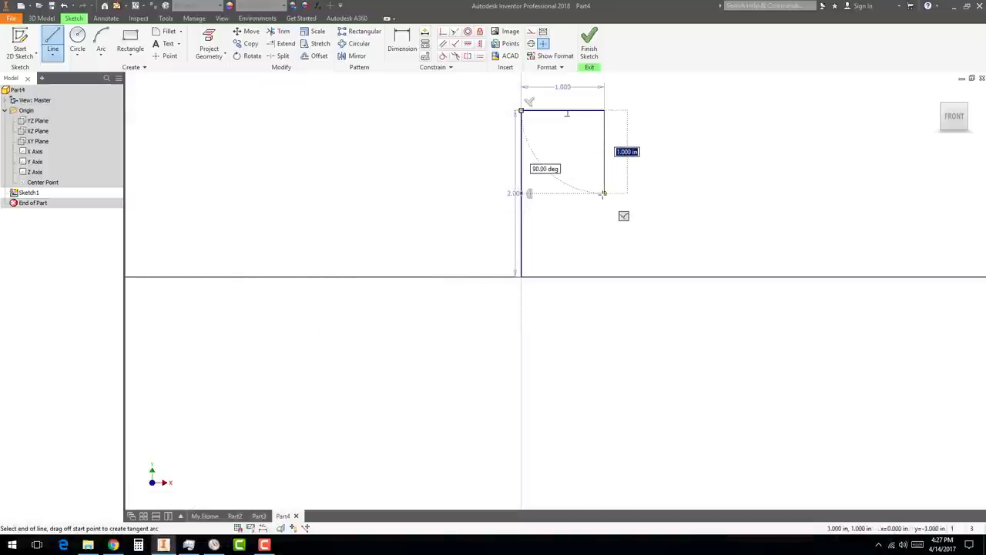
click(604, 193)
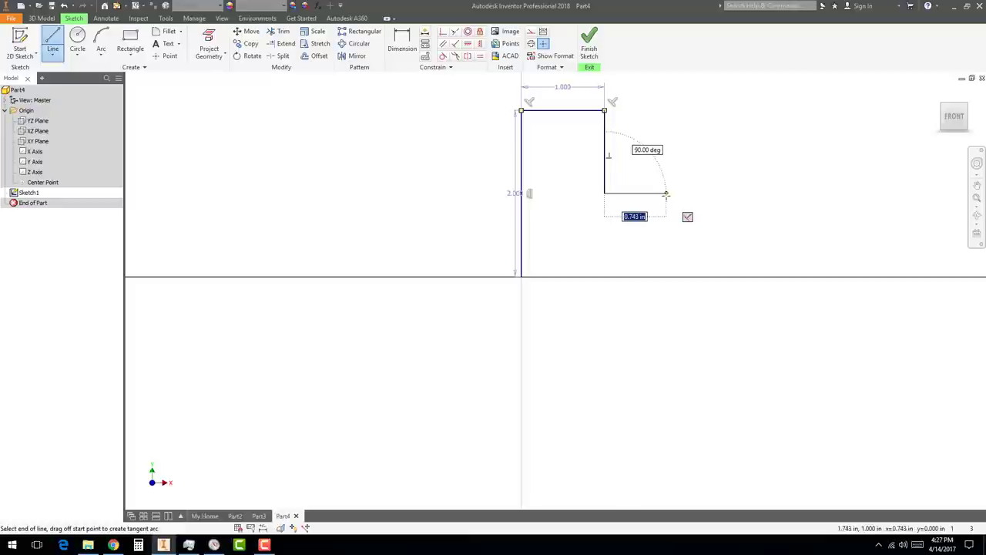
click(668, 194)
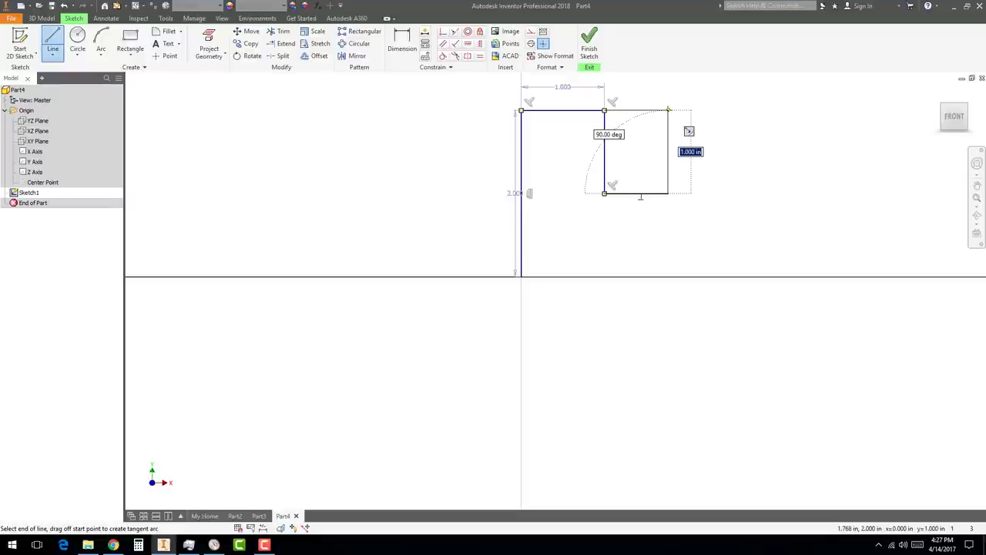
click(669, 110)
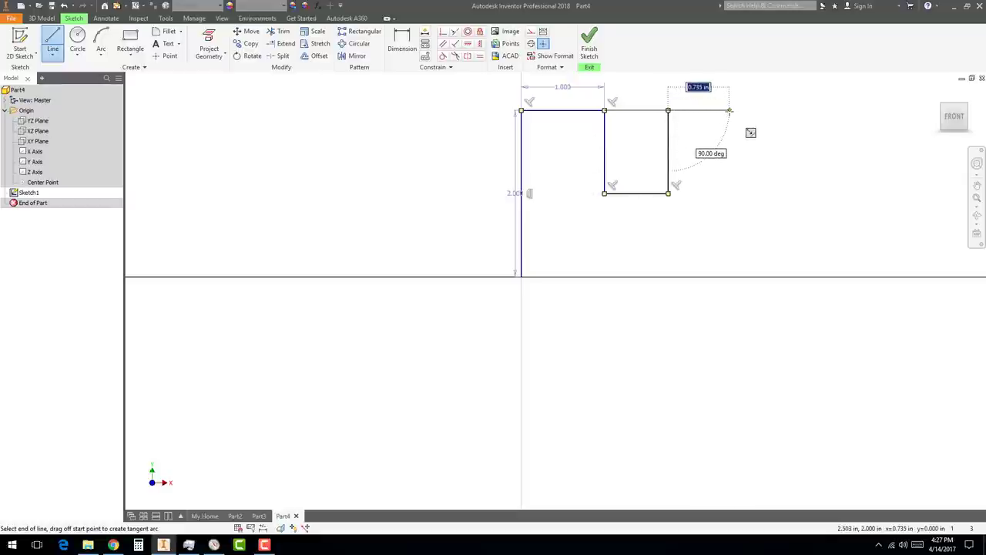
Draw about 0.72 in right, 1.29 in down, 0.66 in right and 0.71 in down to the horizontal axis, and close the profile at the origin
click(728, 110)
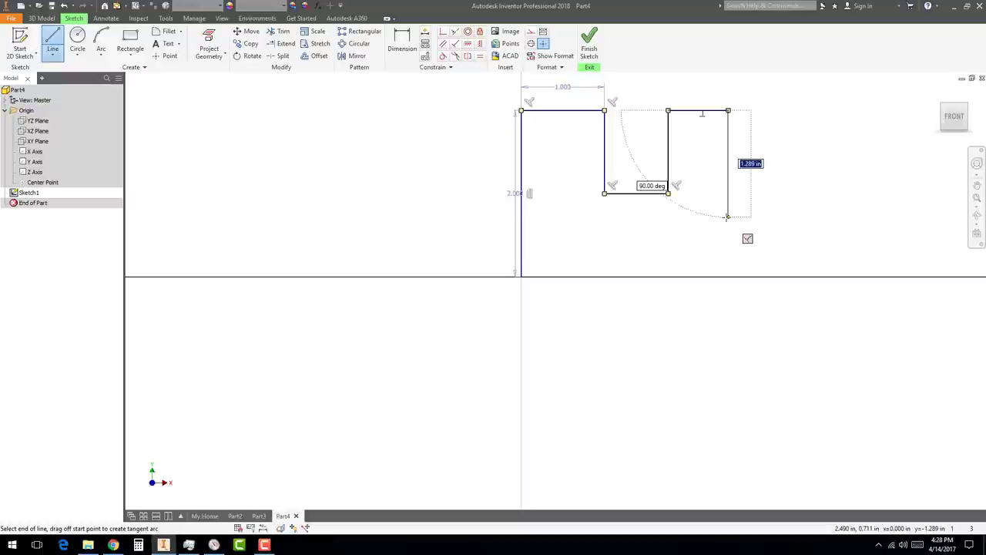
click(727, 217)
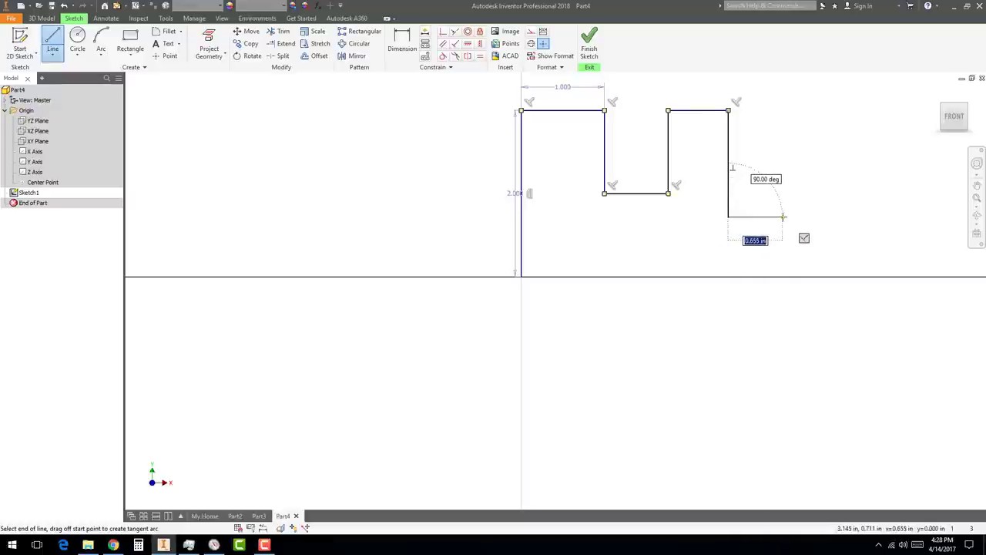
click(783, 216)
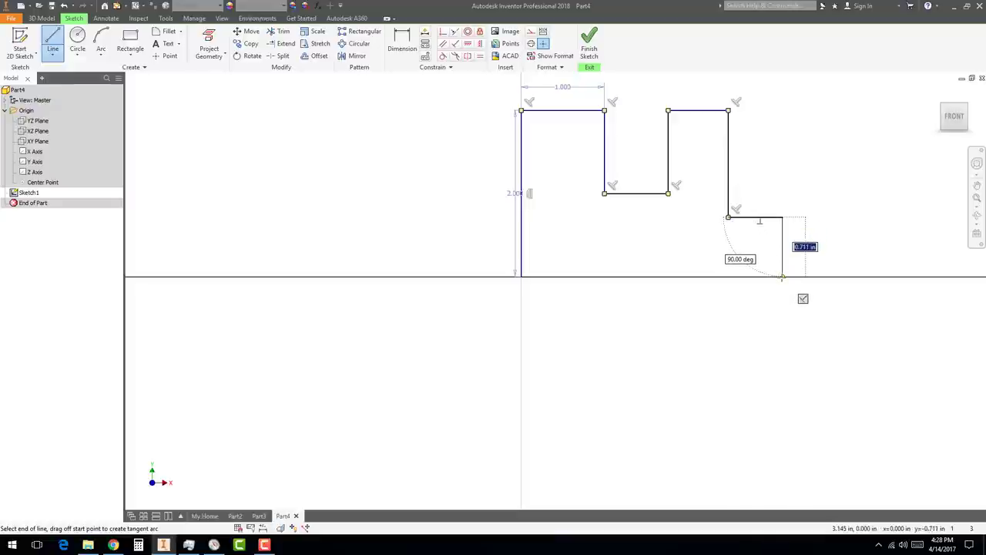
click(783, 276)
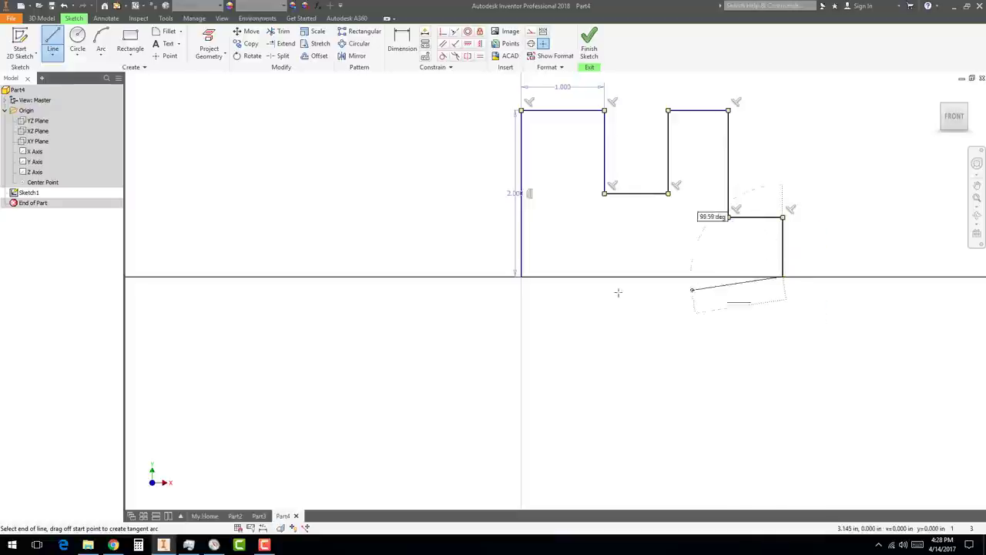
click(521, 276)
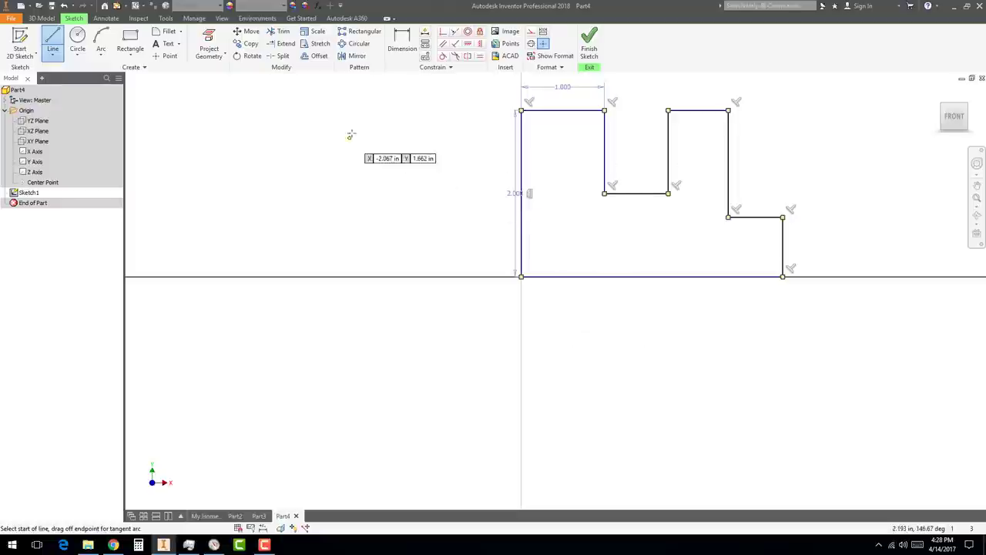
Dimension the profile's bottom edge below the sketch and set its length to 3.5 in
click(402, 48)
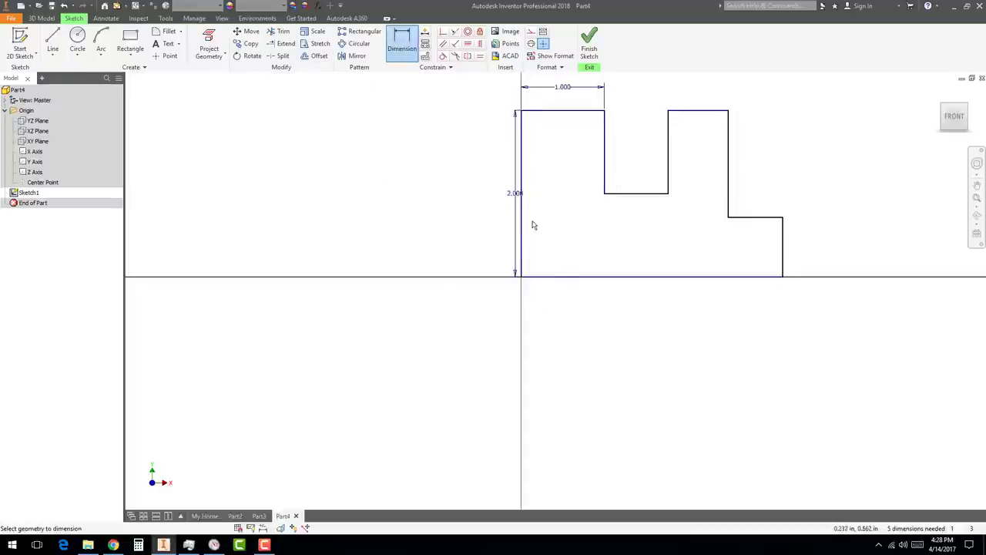
click(637, 279)
click(648, 308)
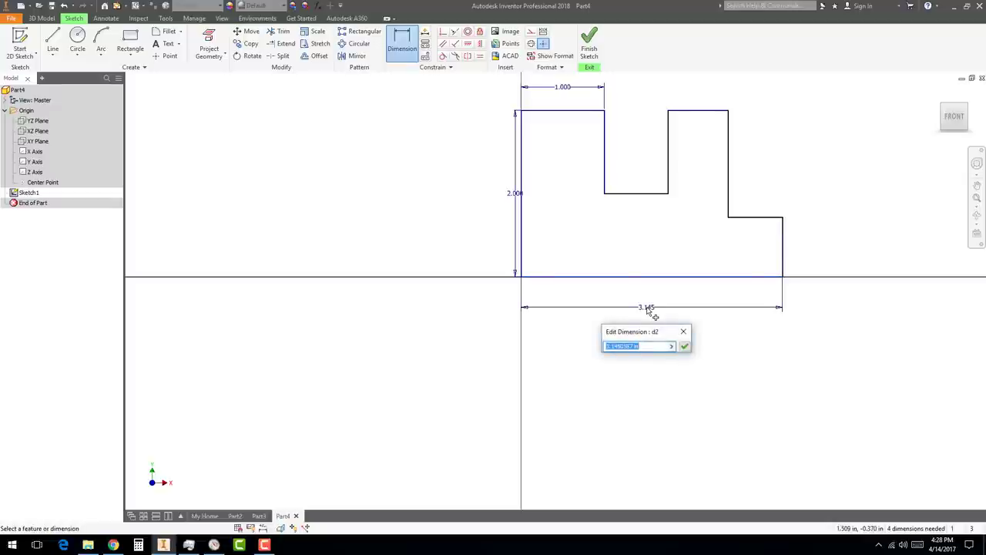
text(3.5)
key(Return)
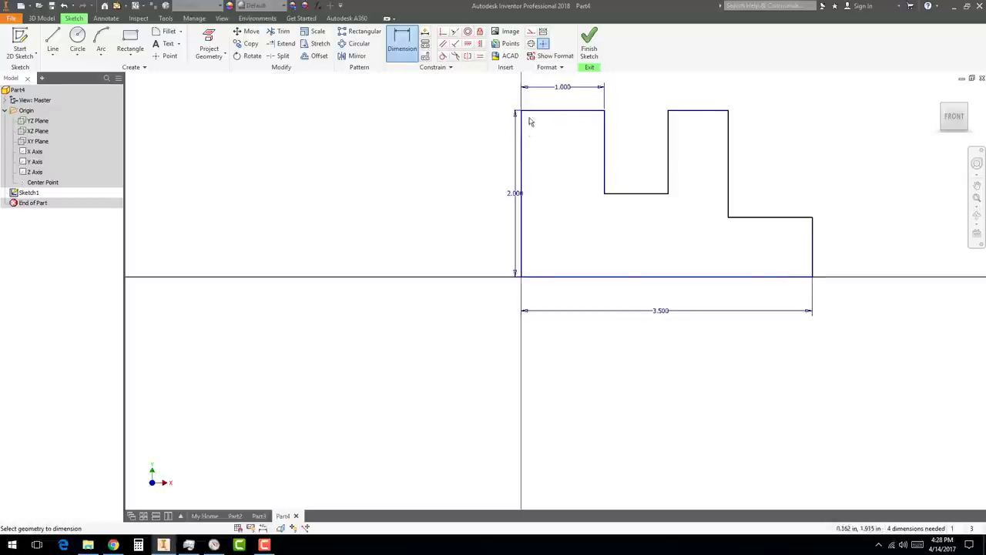
Dimension from the profile's left vertical edge to the slot's right side above the sketch and set the distance to 1.75 in
click(522, 144)
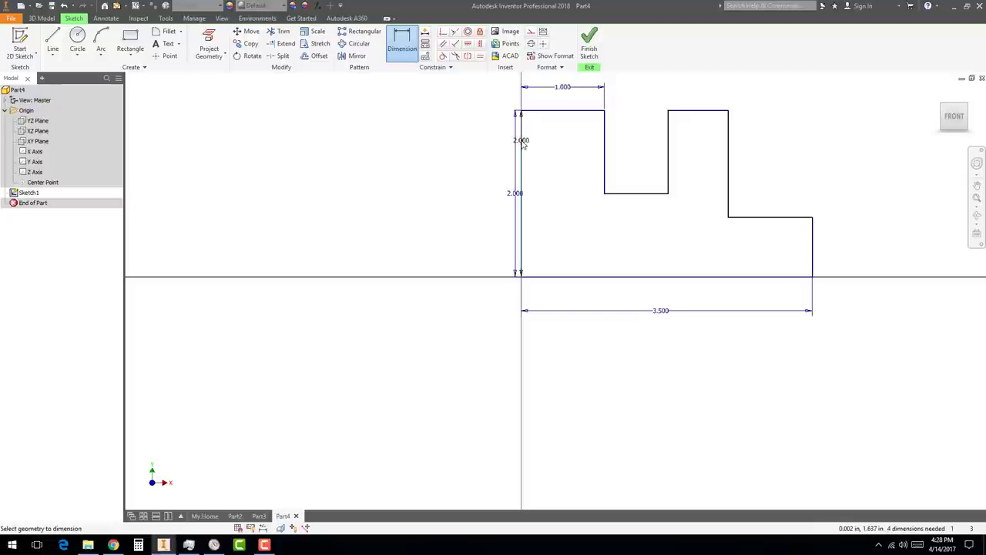
click(667, 152)
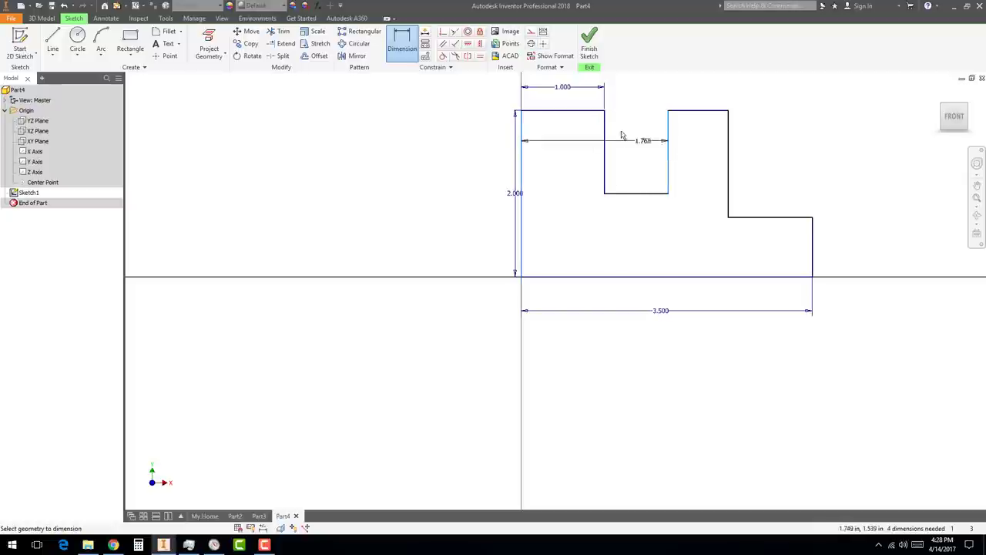
scroll(609, 125, down, 4)
click(605, 101)
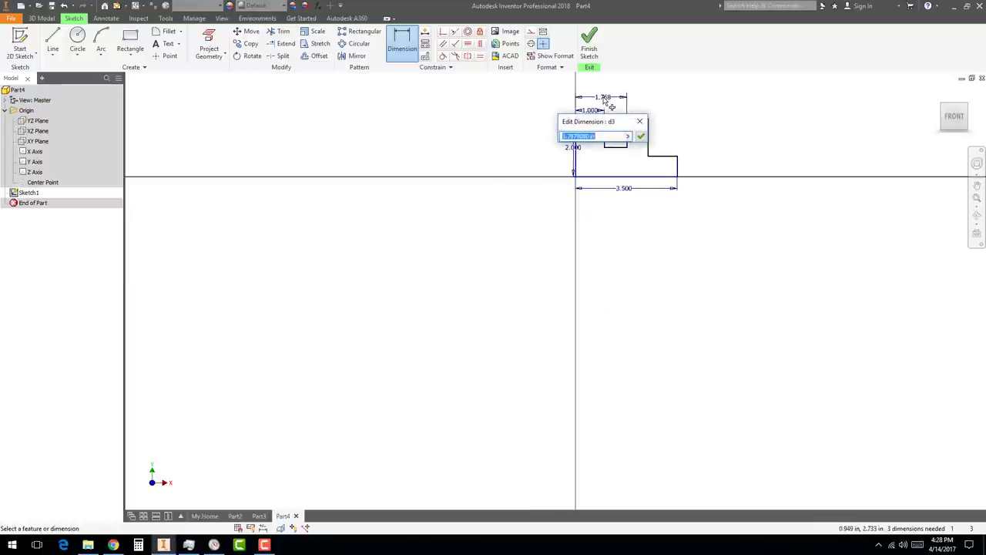
text(1.75)
key(Return)
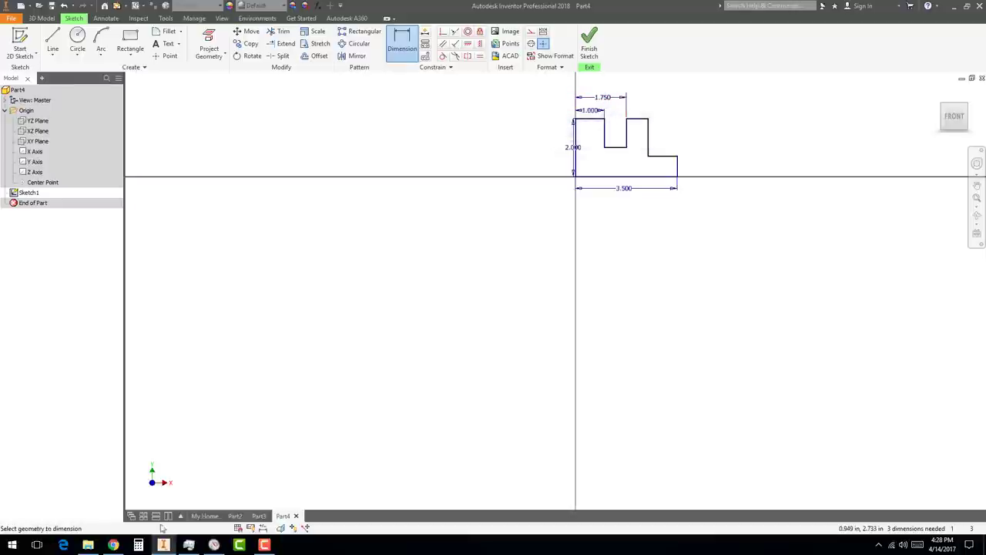
Recheck the L1 drawing in Chrome, return to Inventor and dimension the second upright's right side 2.5 in from the profile's left edge
scroll(657, 107, up, 5)
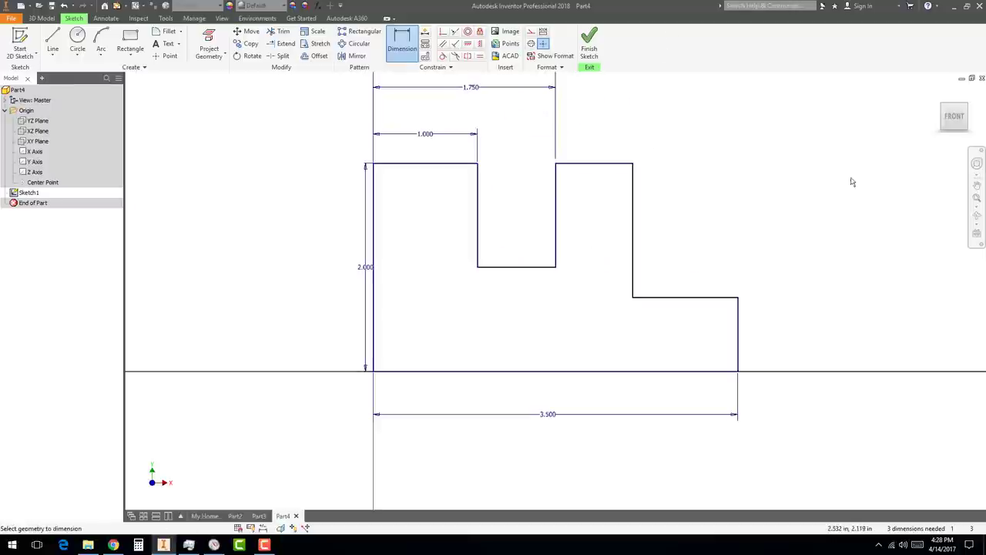
click(955, 120)
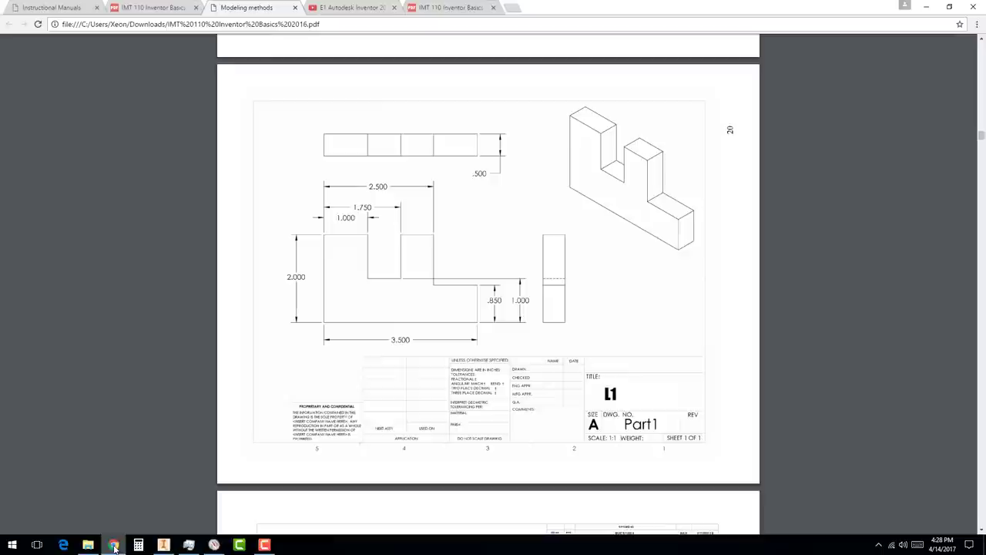
click(113, 545)
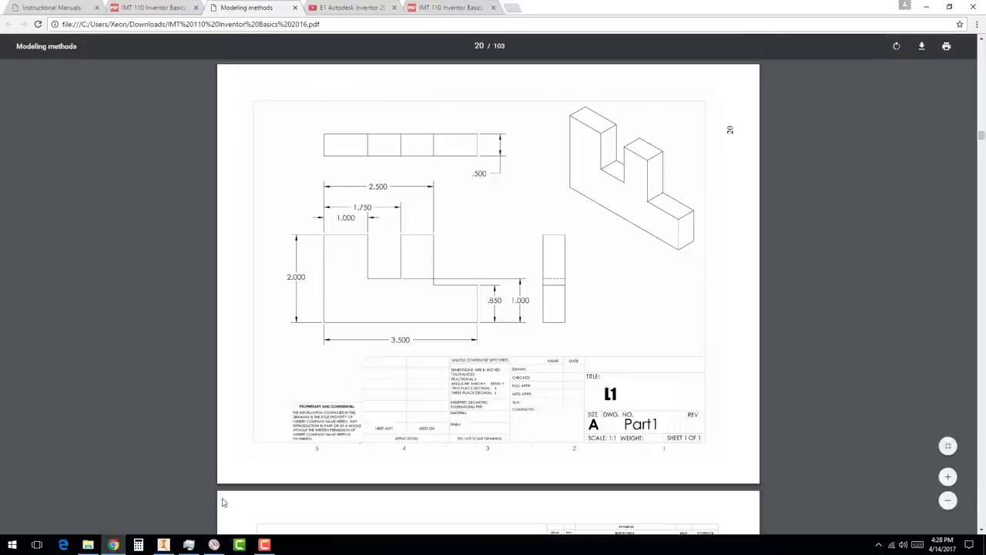
click(115, 545)
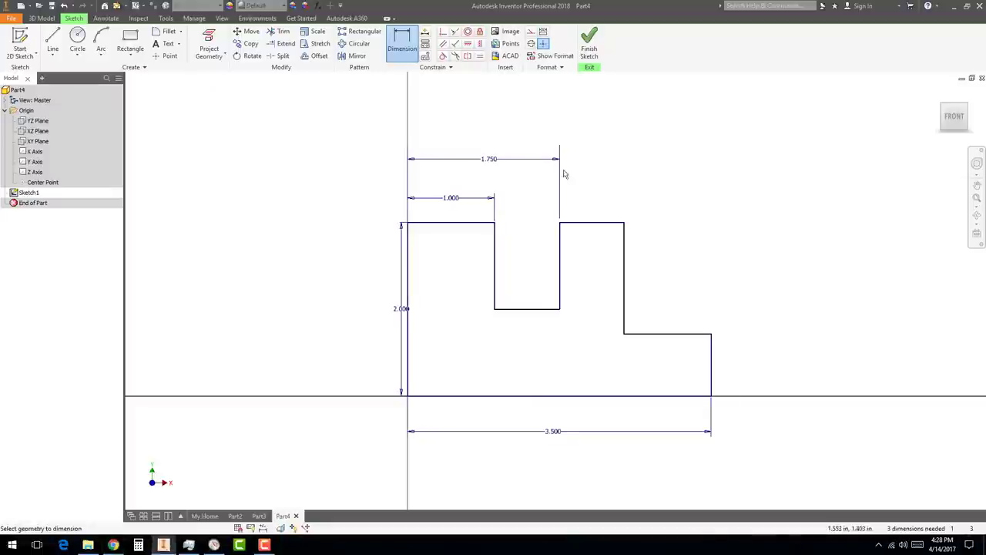
click(409, 283)
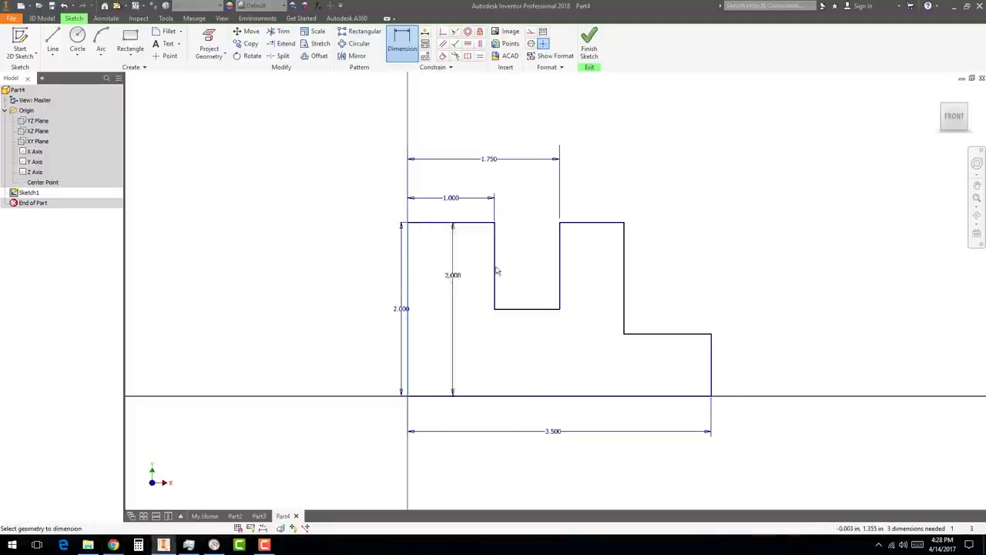
click(626, 243)
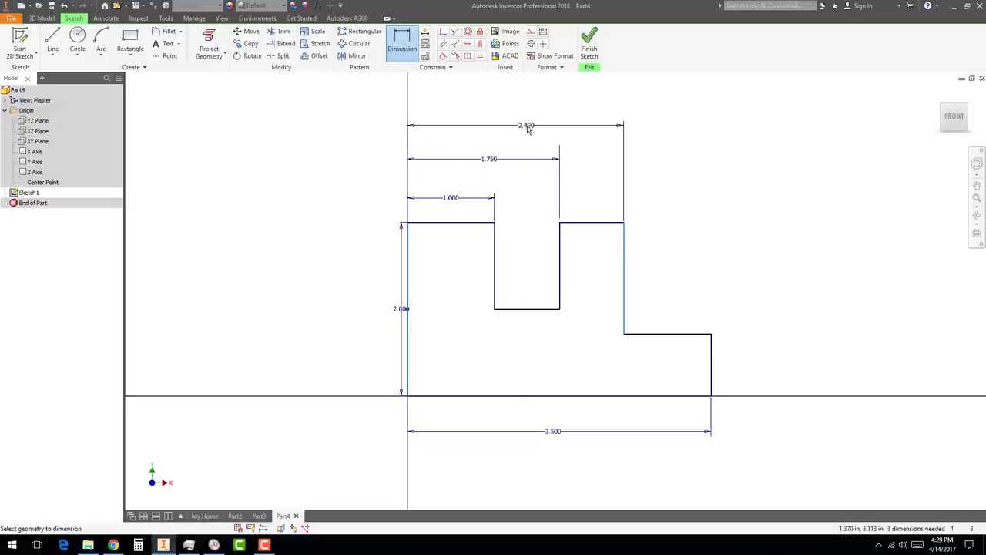
click(529, 131)
text(2.5)
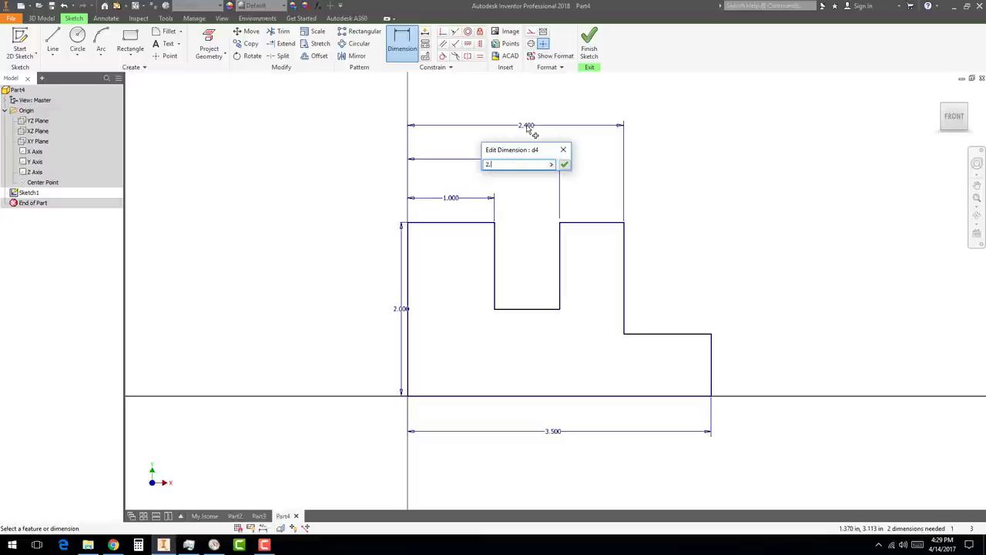
key(Return)
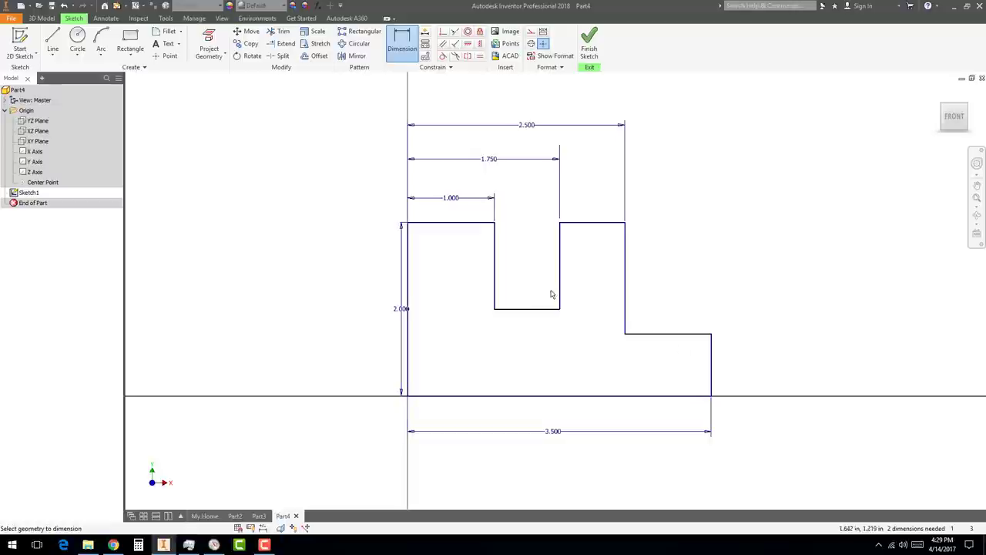
Dimension the slot floor's height above the bottom edge, placed right of the profile, at 1 in
click(534, 309)
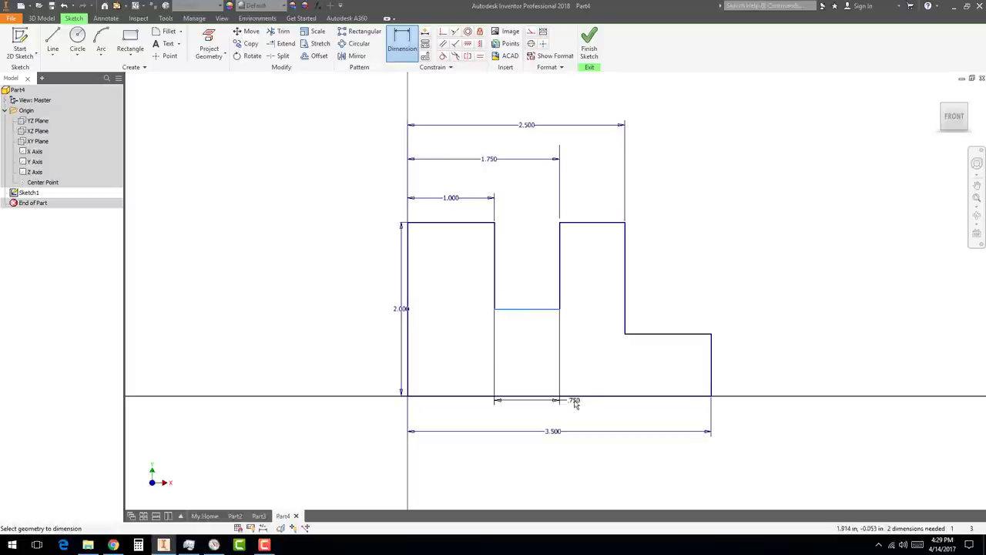
click(579, 397)
click(749, 359)
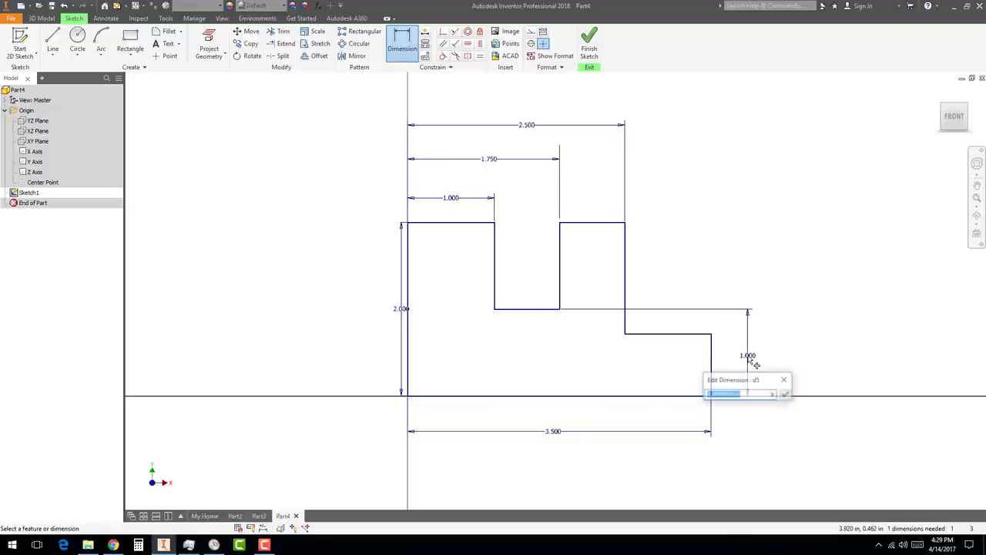
key(Return)
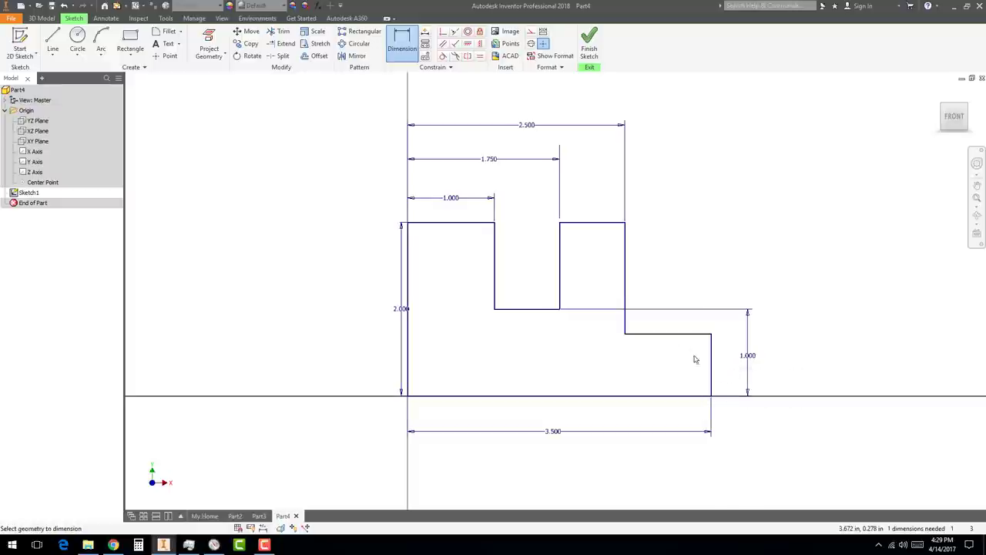
Dimension the lower right step's height above the bottom edge and set it to 0.875 in
click(670, 334)
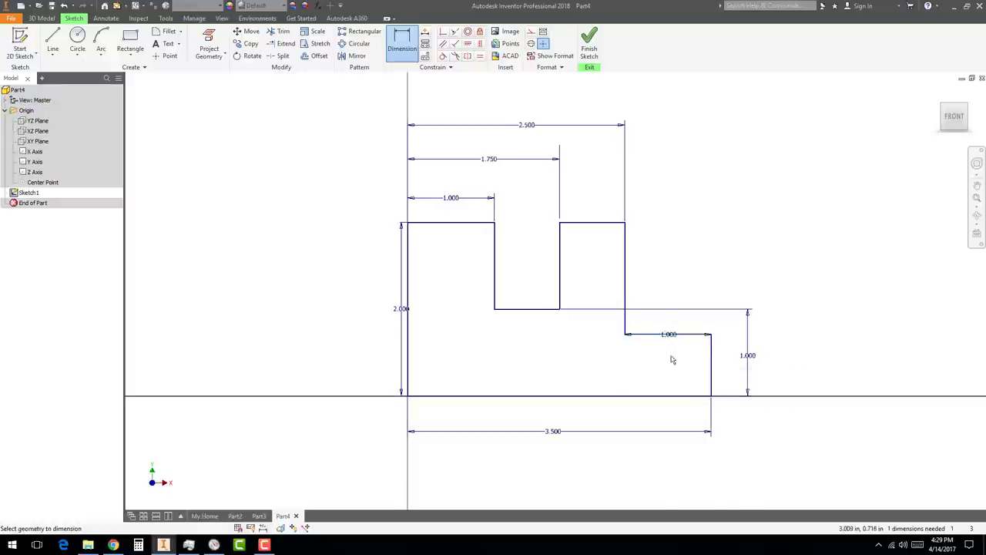
click(678, 397)
click(729, 376)
text(.875)
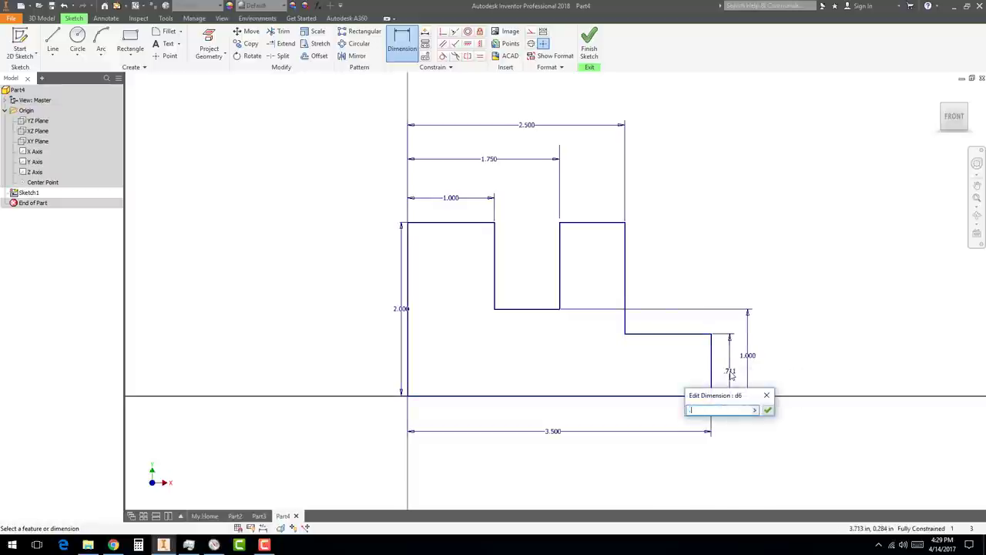
key(Return)
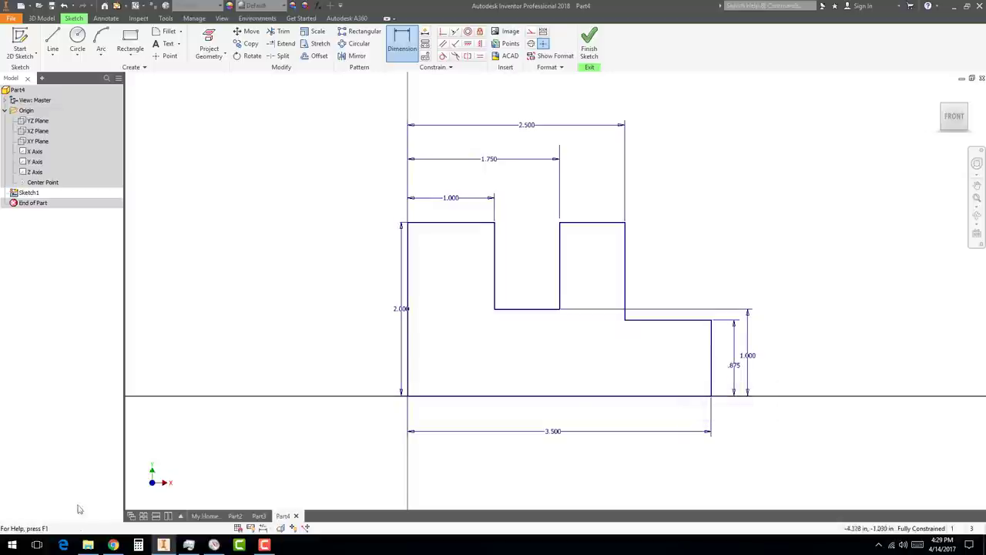
Recheck the L1 drawing in Chrome, return to Inventor and set the lower right step's height dimension to 0.85 in
click(114, 544)
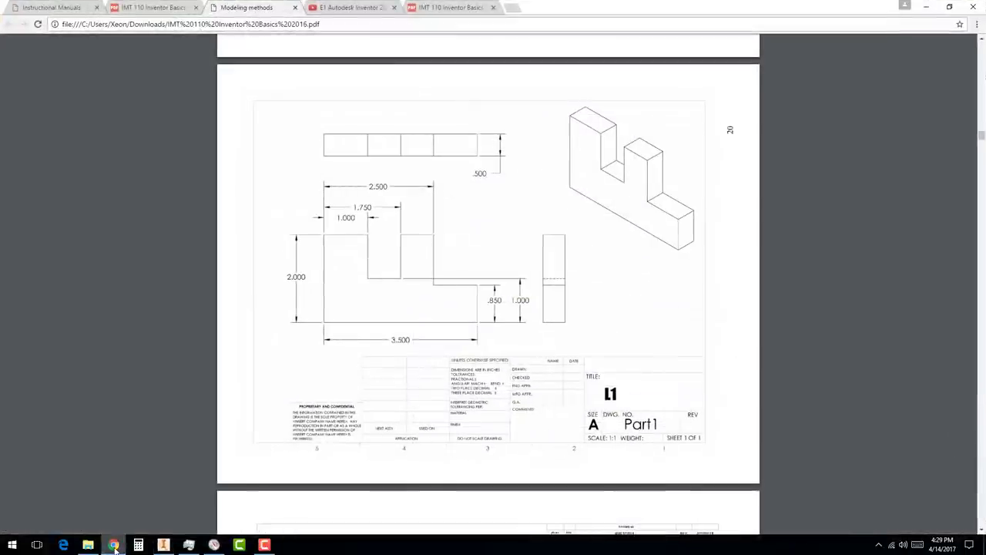
click(114, 545)
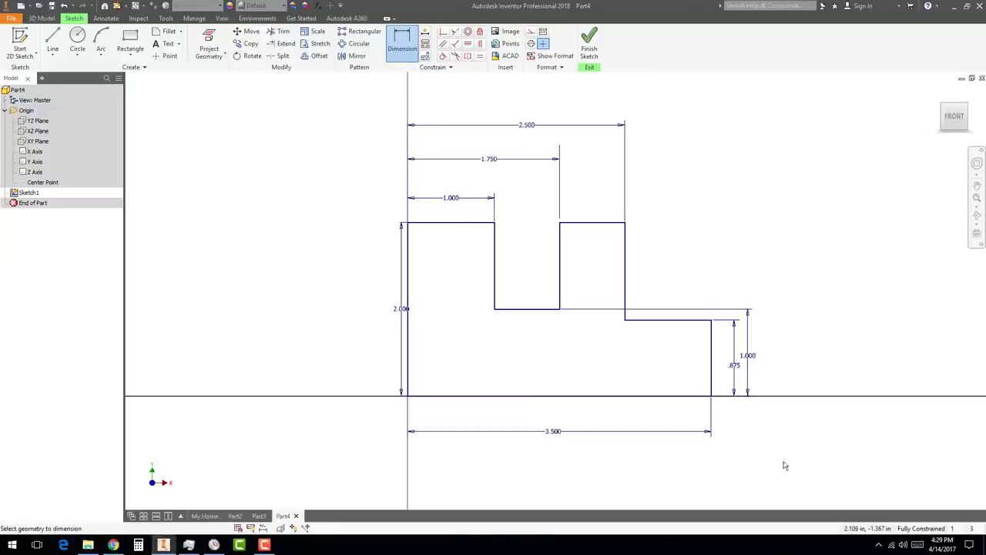
key(Escape)
double_click(736, 370)
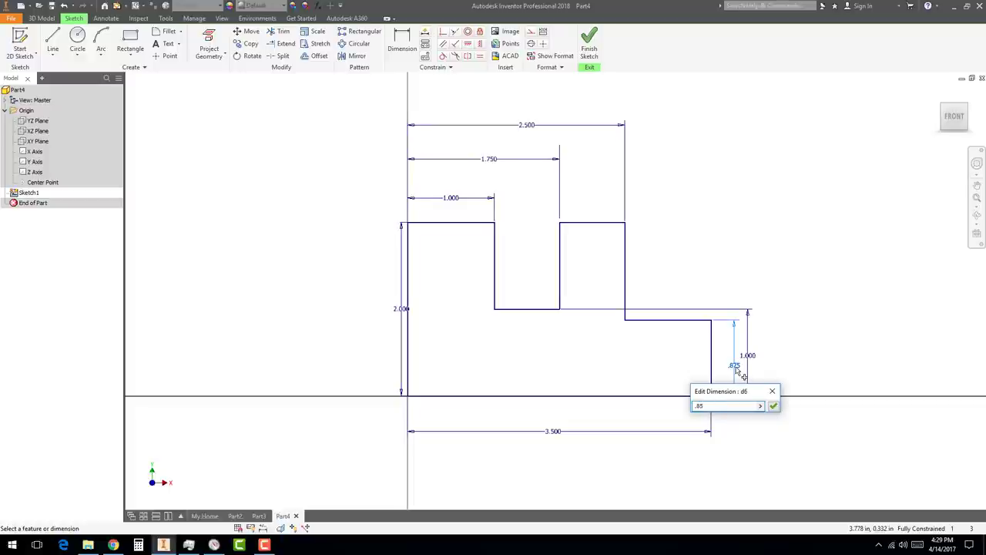
key(Return)
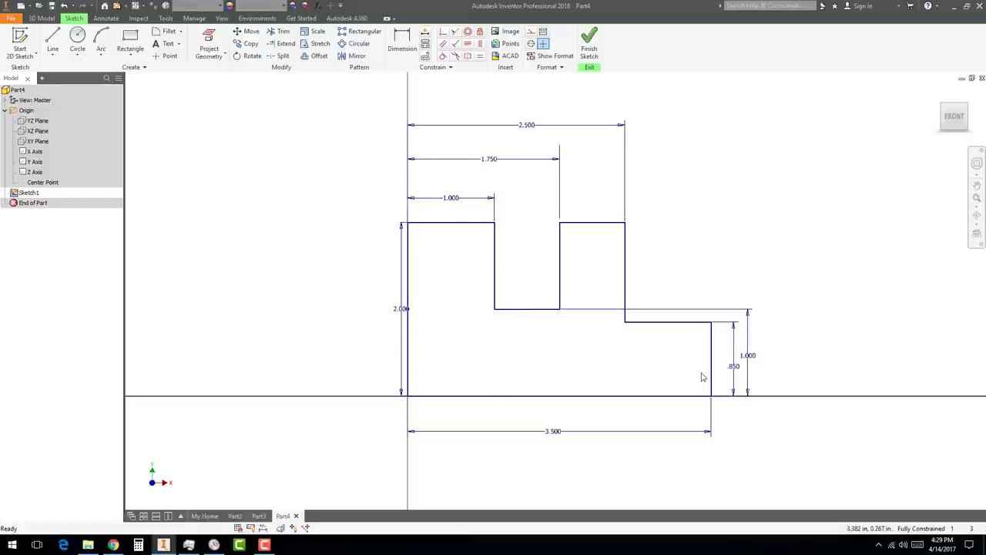
Move the 2 in height dimension farther left of the profile and the slot floor's 1 in dimension farther right
drag(411, 309, 376, 316)
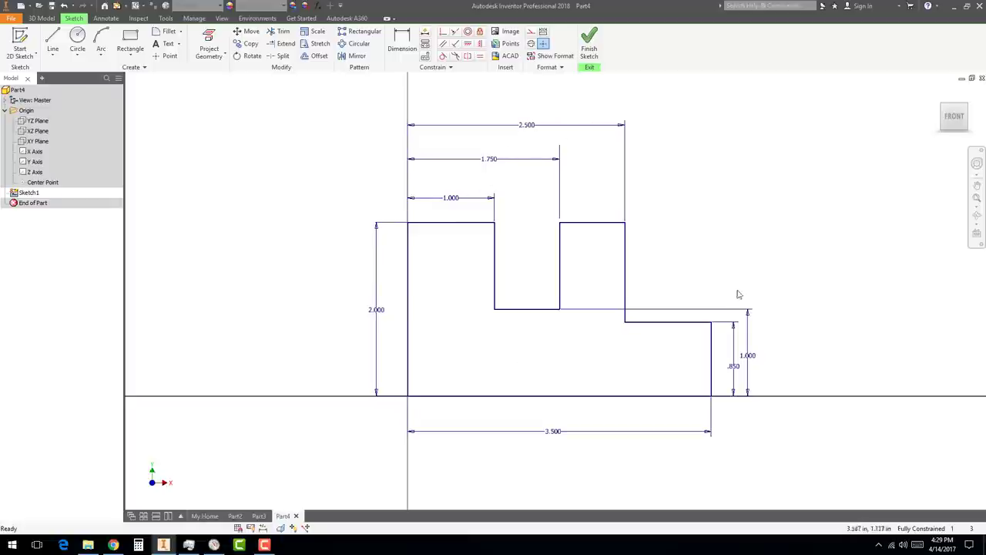
click(753, 359)
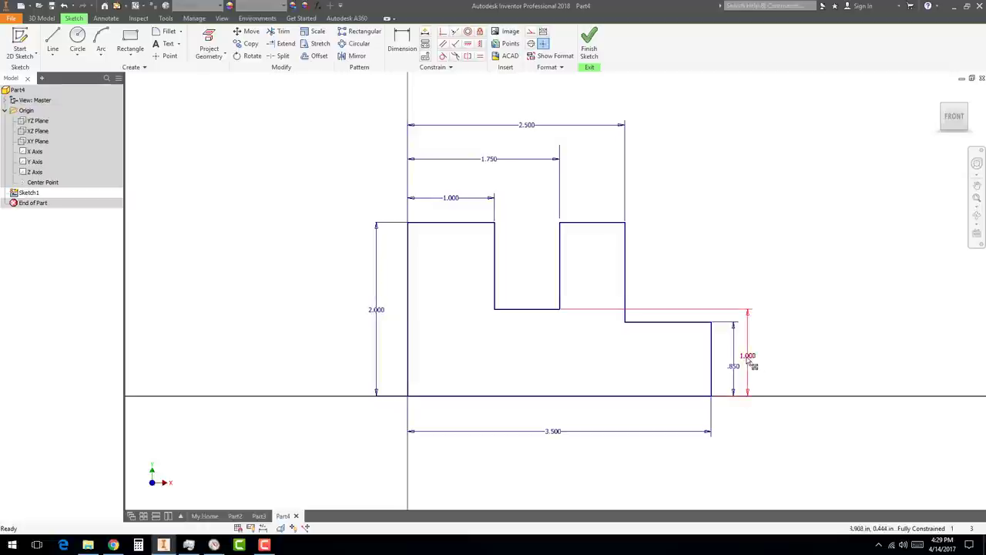
drag(770, 355, 788, 363)
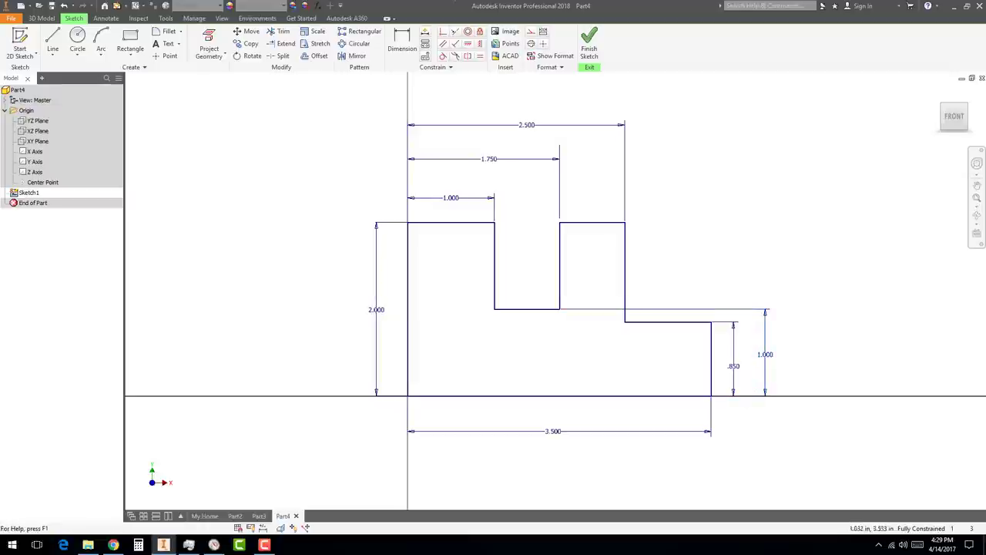
Finish the sketch, check the part thickness on the L1 drawing in Chrome and extrude the profile 0.5 in in Inventor
click(589, 46)
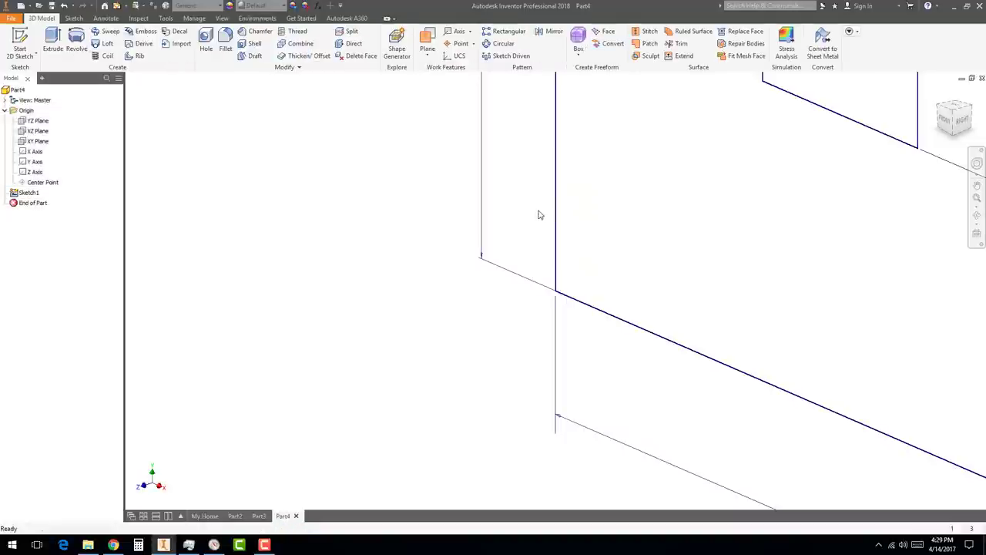
click(941, 94)
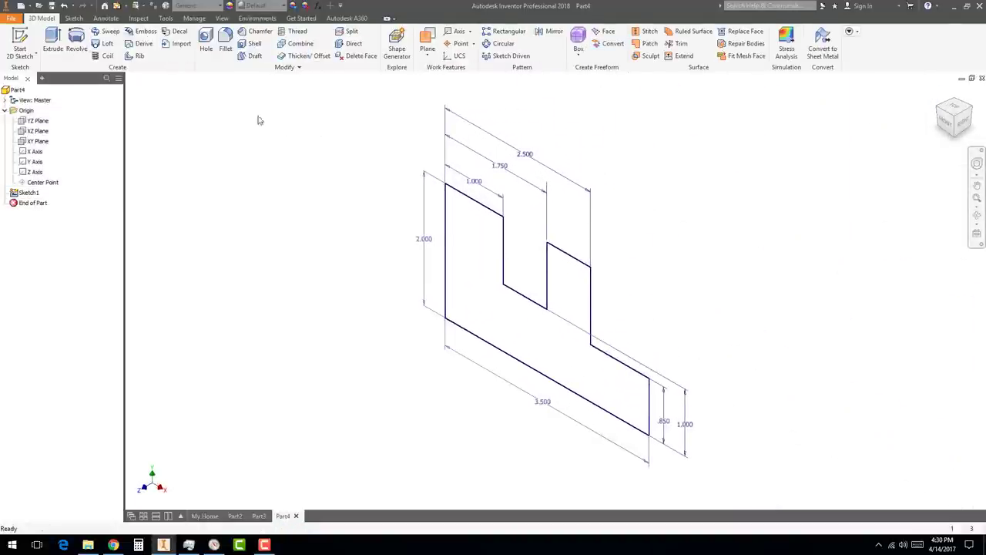
click(52, 38)
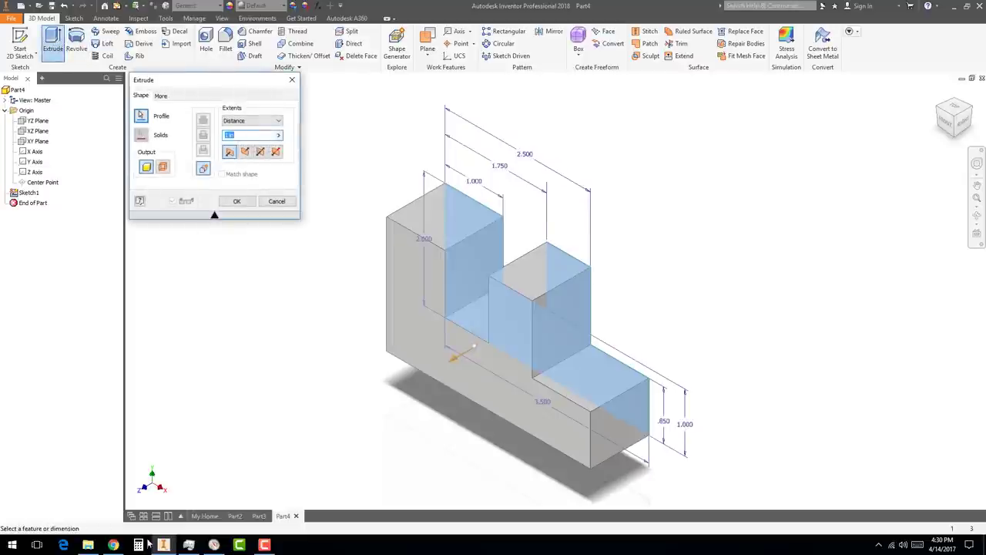
click(116, 545)
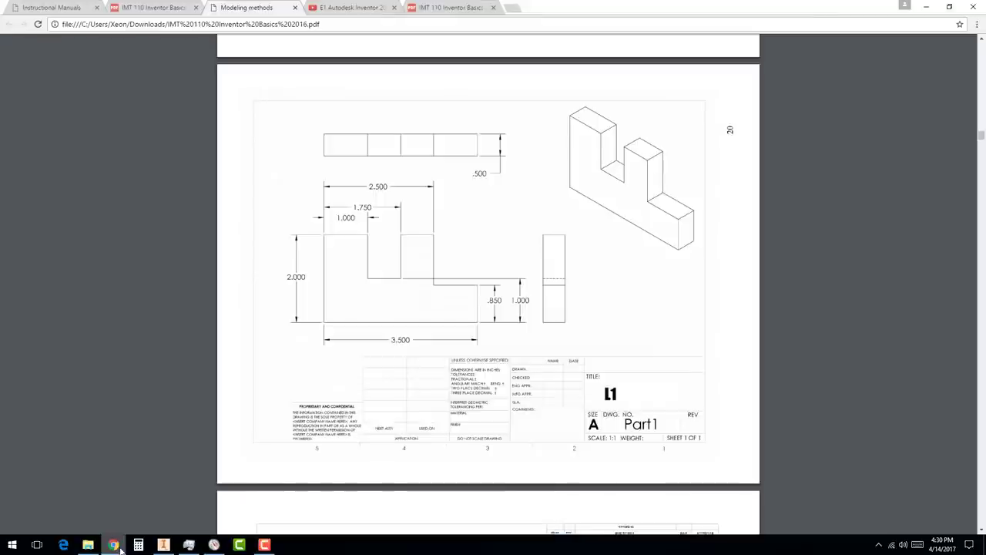
click(115, 546)
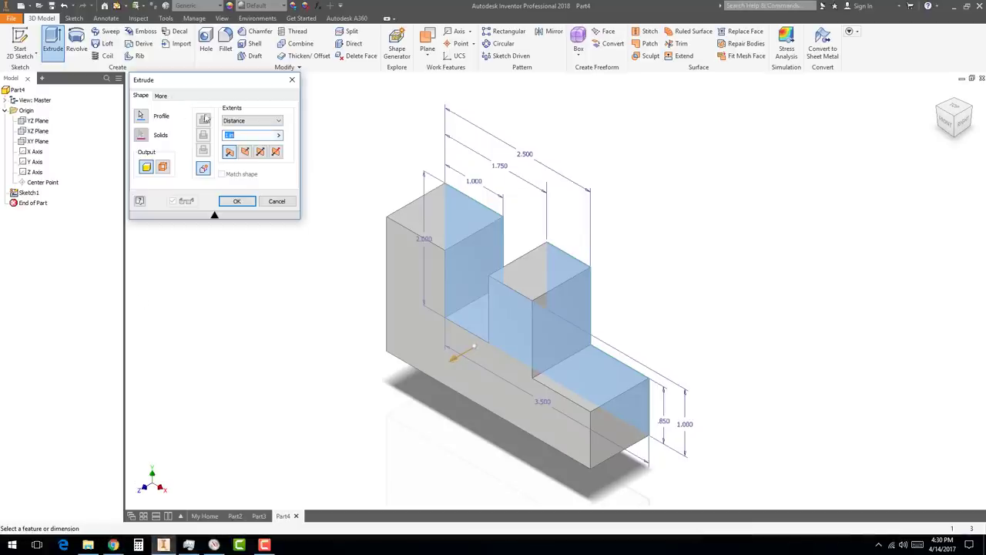
click(237, 201)
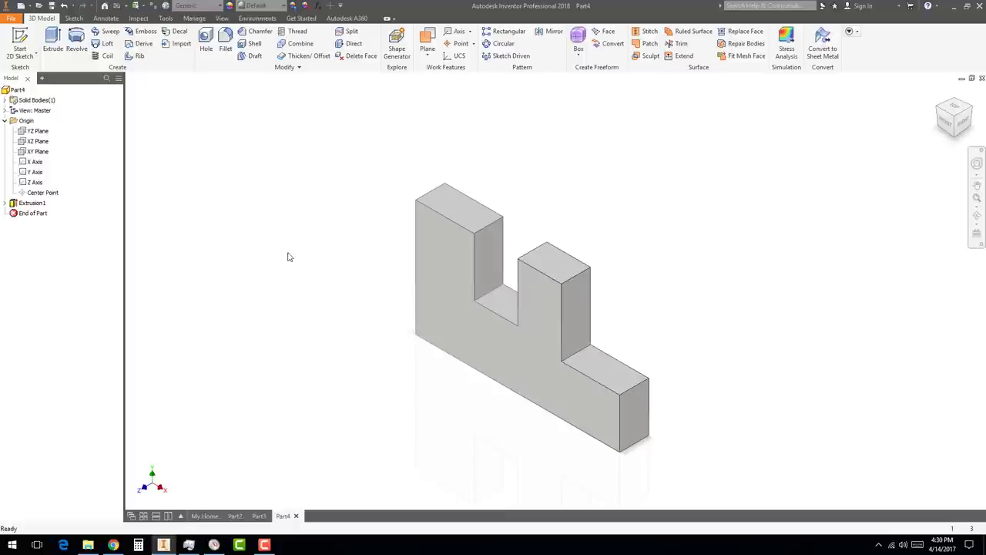
Save the part as L1 in the Documents folder
click(51, 5)
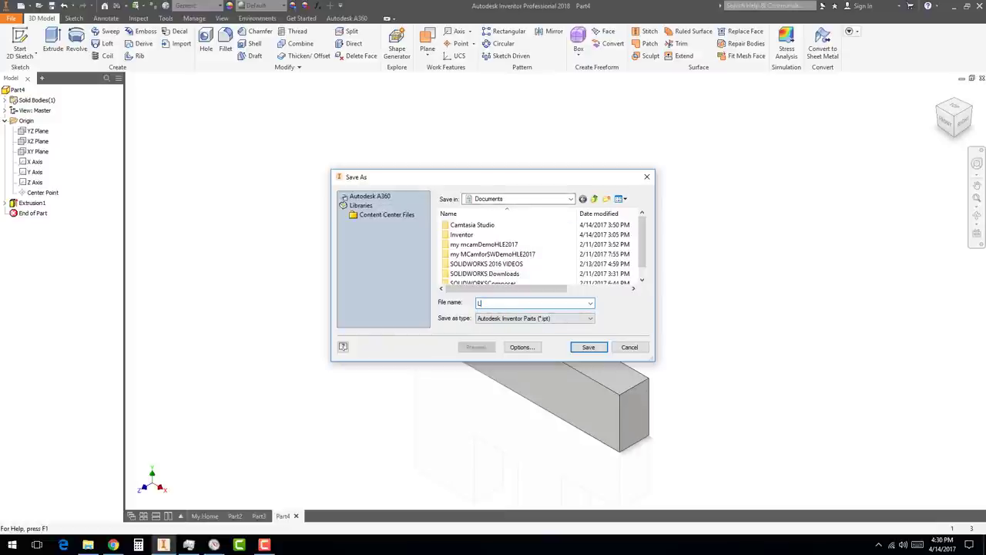
text(L1)
click(588, 346)
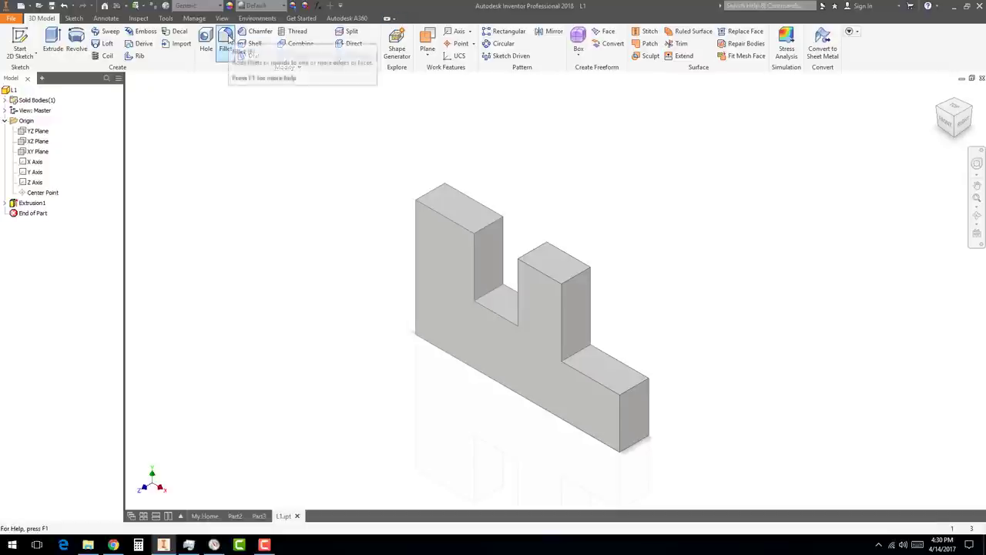
Fillet the outer top corner of the tall upright and both bottom corners of the part with a 0.5 in radius
click(226, 39)
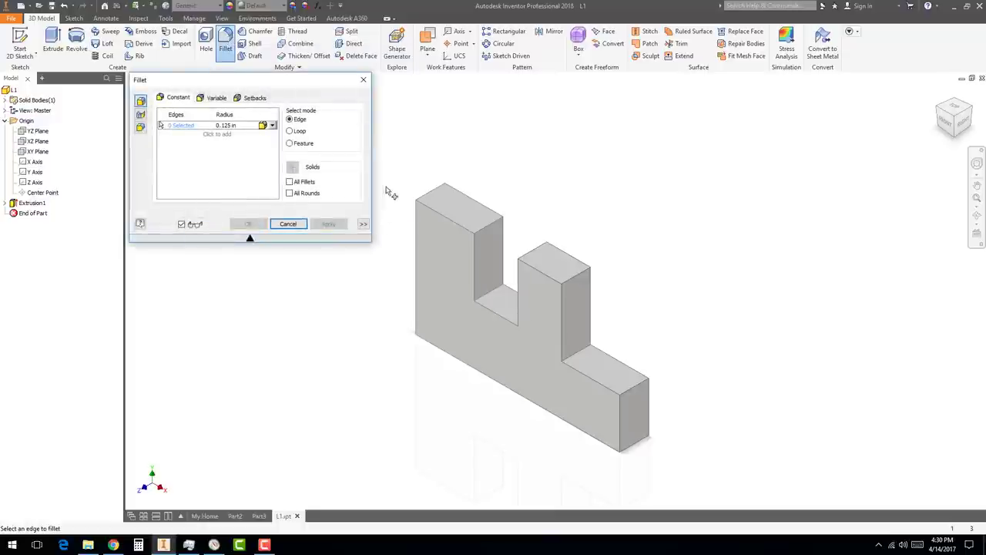
click(441, 197)
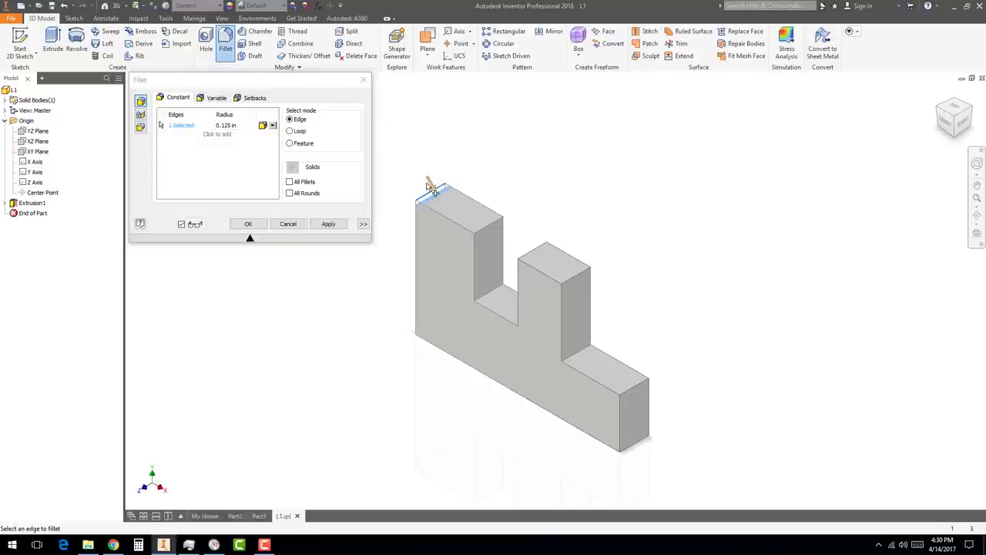
drag(433, 189, 447, 207)
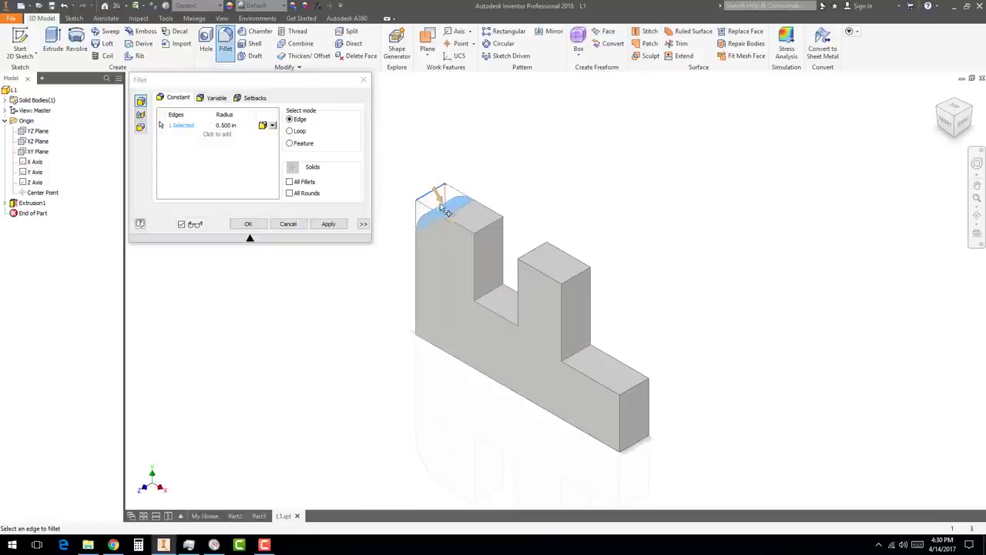
click(635, 455)
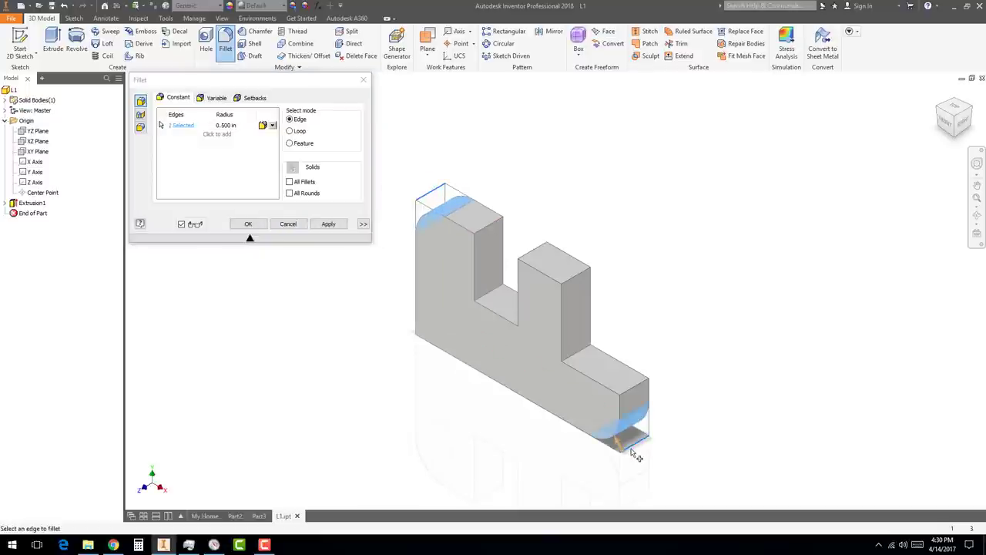
click(431, 356)
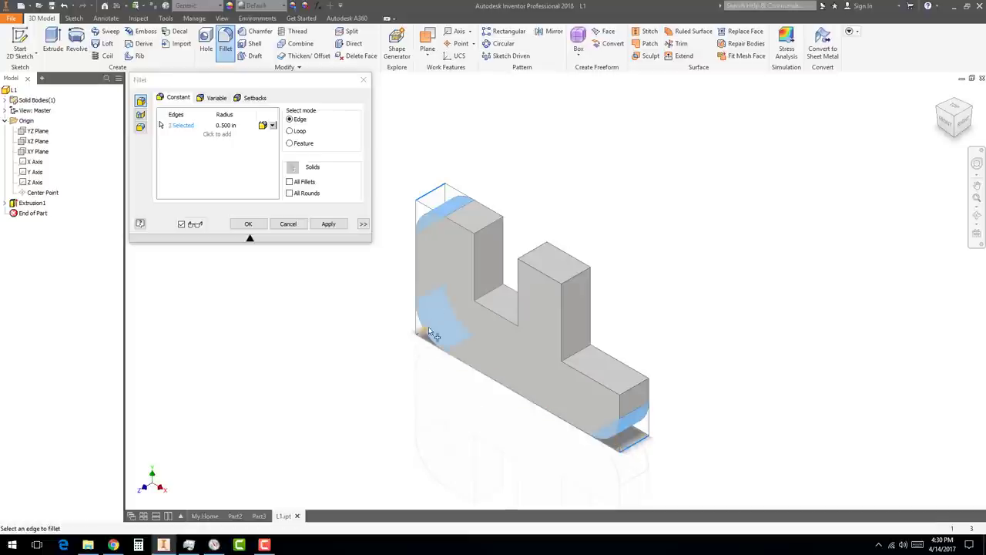
click(327, 225)
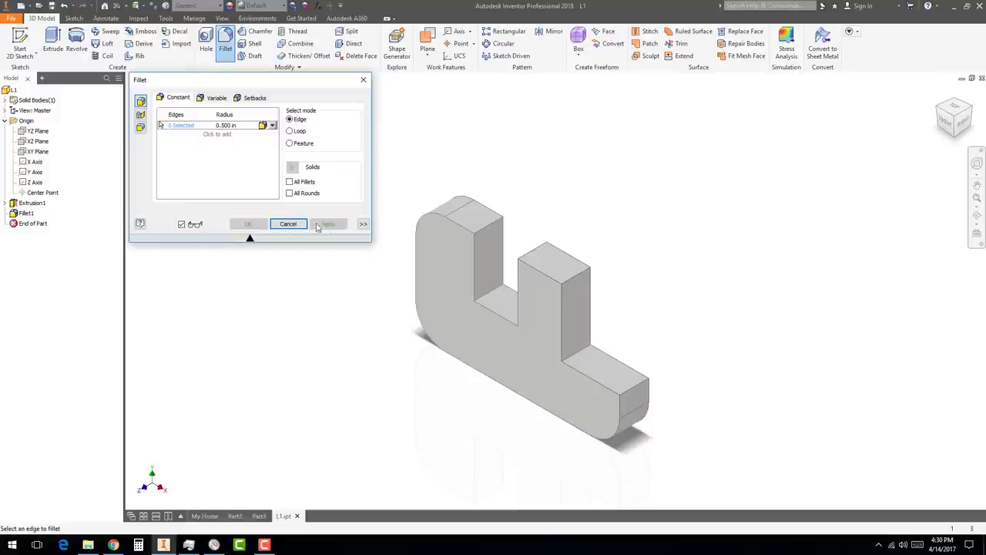
Fillet both slot floor corners, the inner corner above the low step and the step's outer top corner at 0.25 in
click(238, 127)
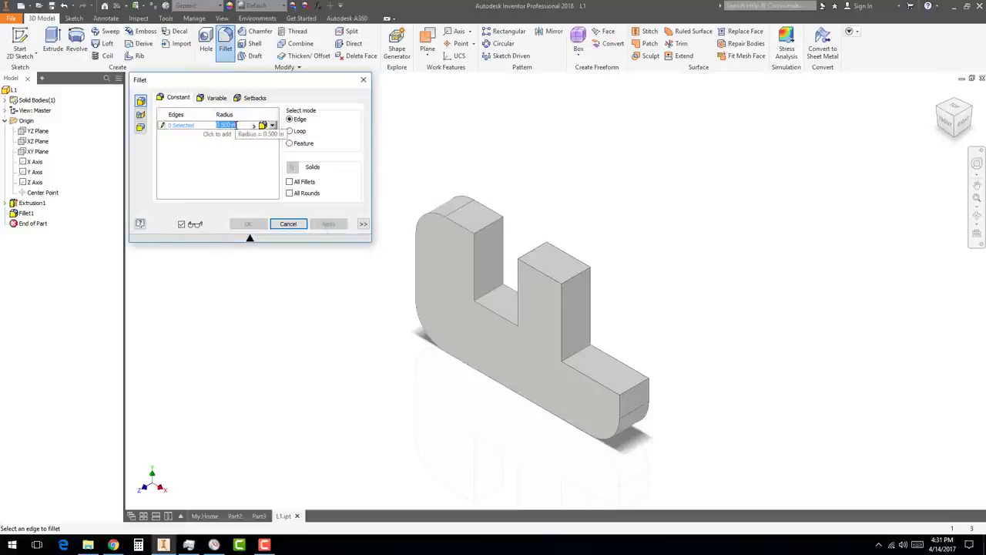
key(BackSpace)
text(.25)
click(504, 291)
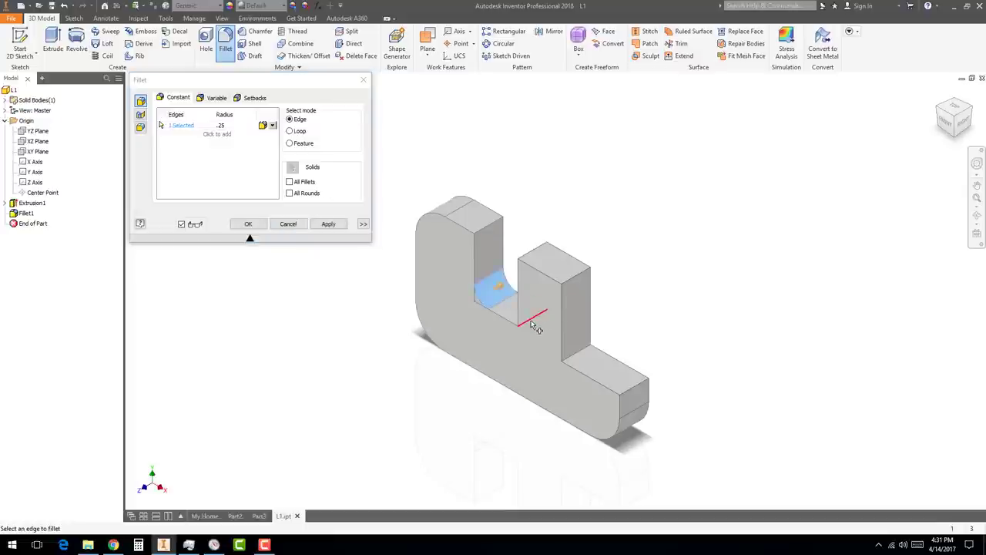
click(532, 323)
click(586, 362)
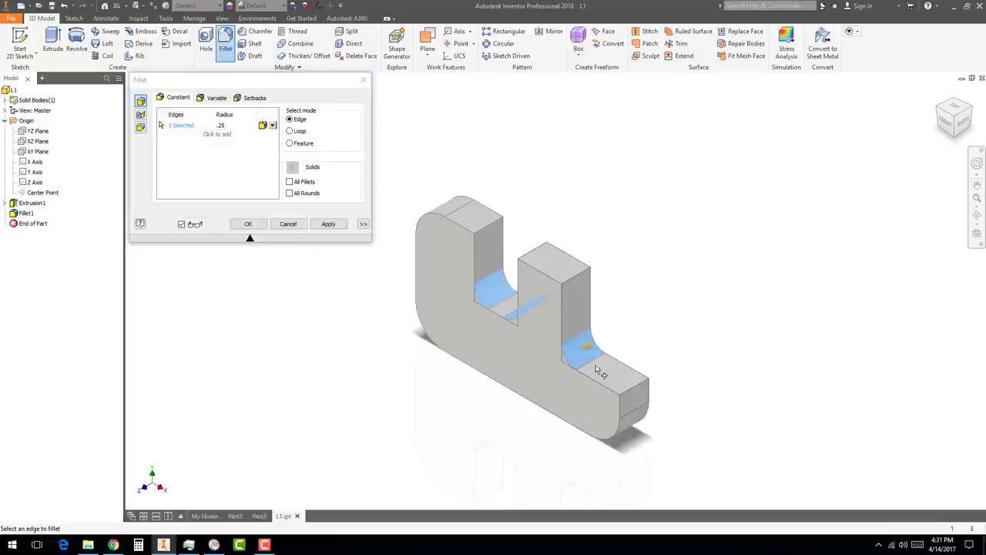
click(632, 393)
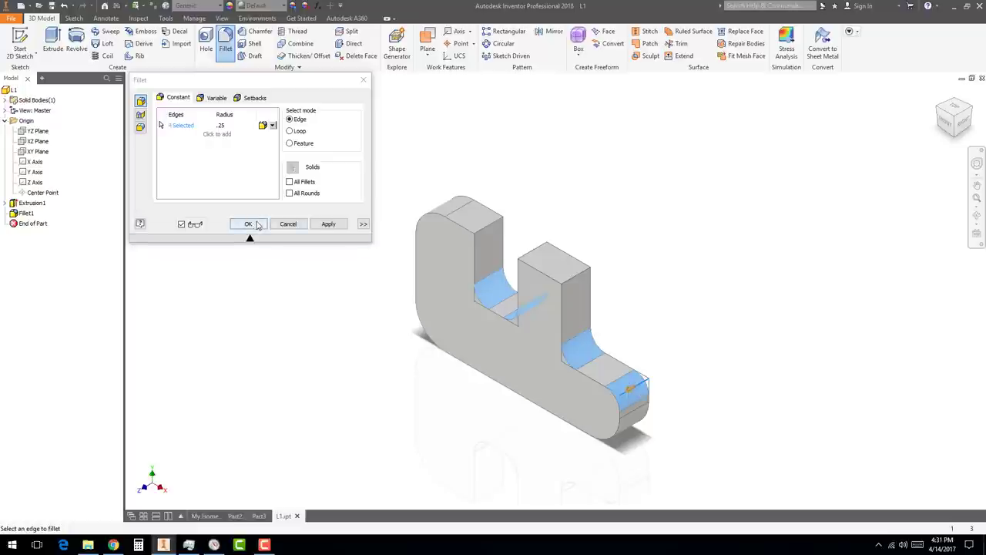
click(326, 225)
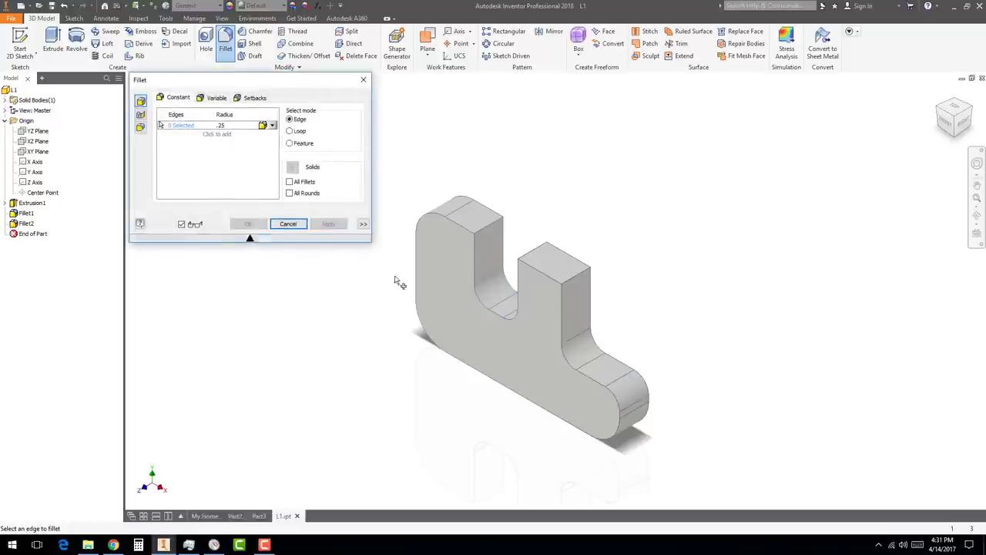
click(288, 224)
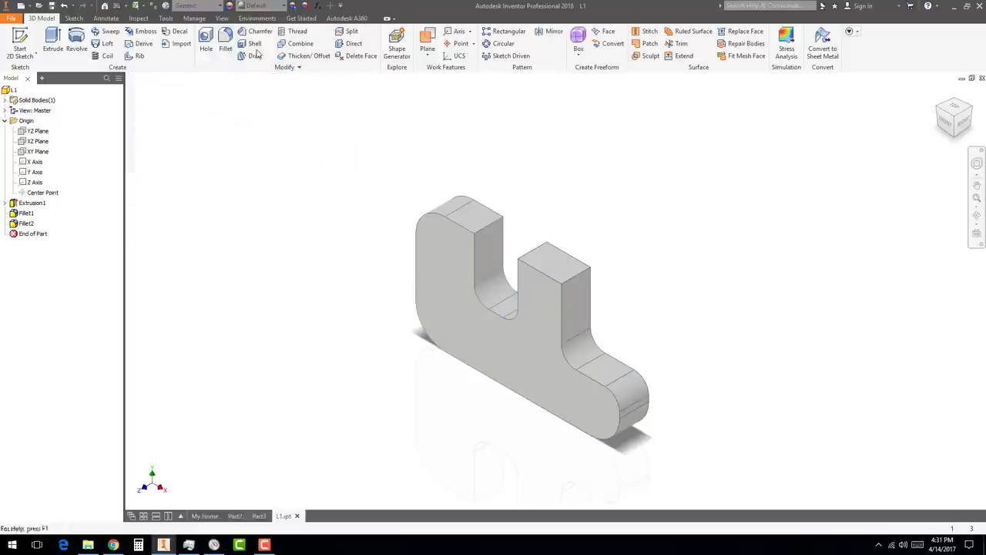
Chamfer both top edges of the middle upright and the slot-side top edge of the tall upright by 0.125 in
click(256, 31)
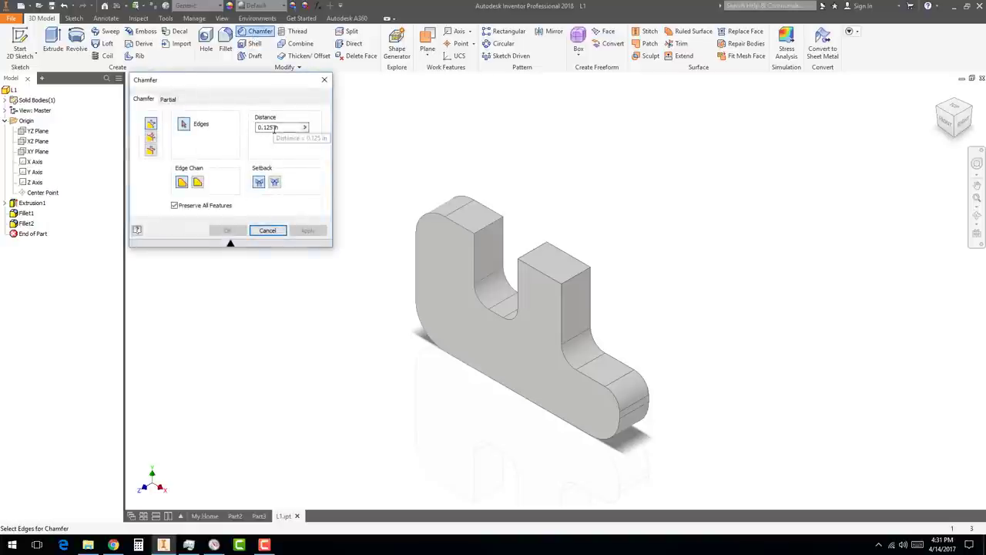
click(579, 284)
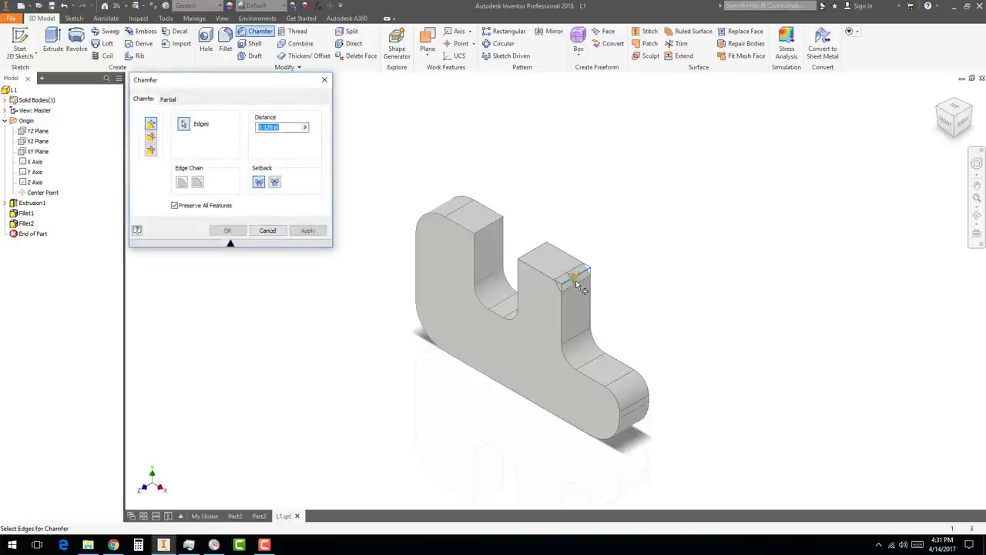
click(540, 257)
click(490, 225)
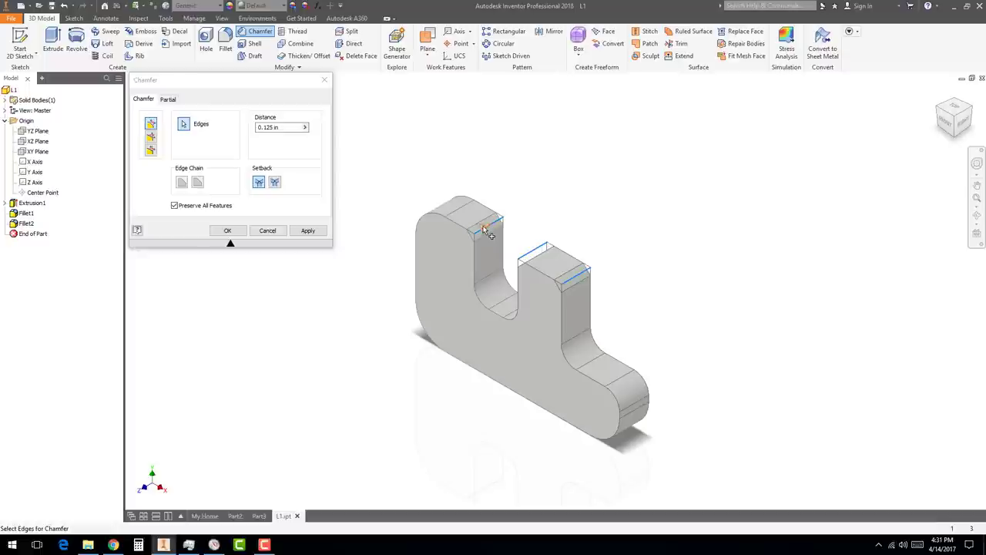
click(227, 230)
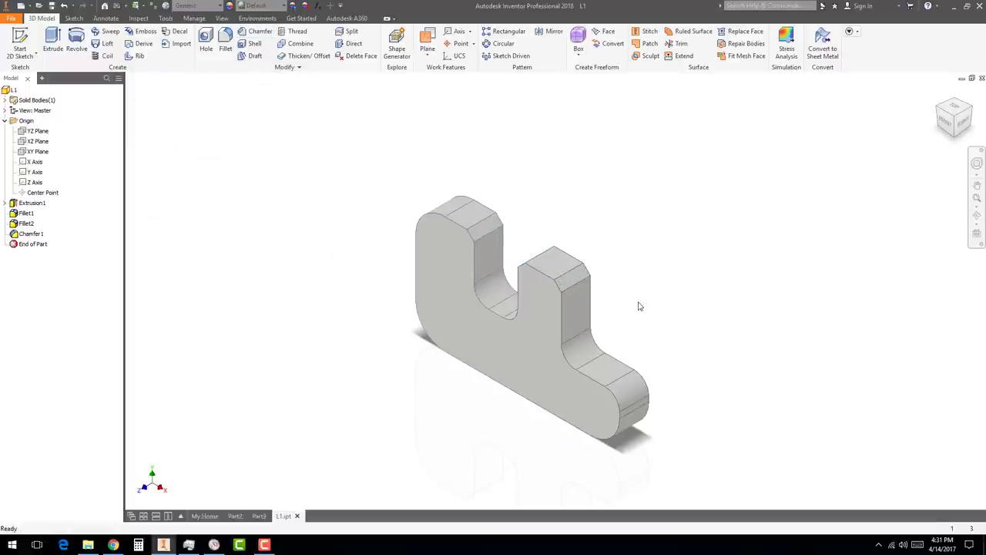
Fillet the outer profile and slot edges on both the front and back faces with a 0.1 in radius
mouse_move(626, 309)
shift+middle_down()
mouse_move(655, 251)
mouse_move(604, 331)
mouse_move(624, 298)
shift+middle_up()
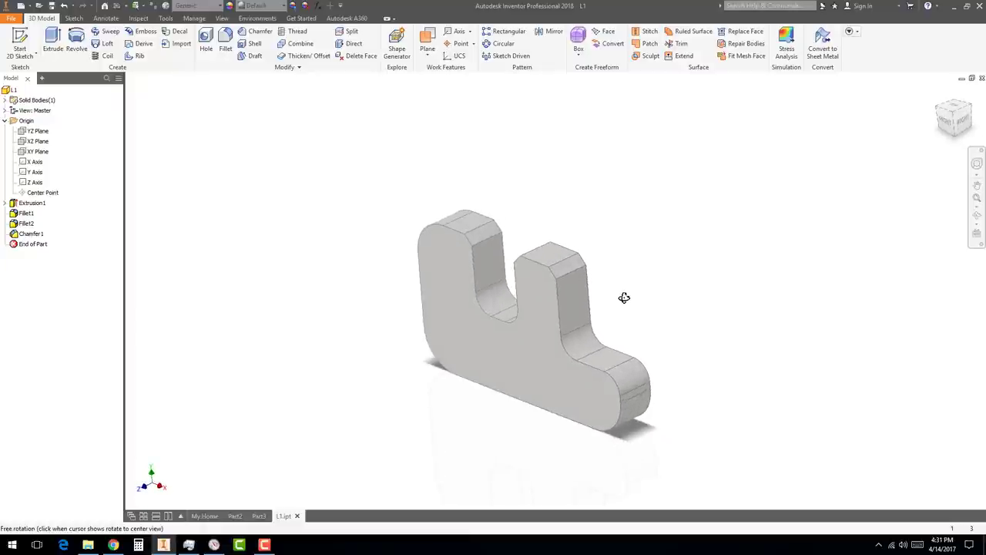
scroll(480, 339, up, 4)
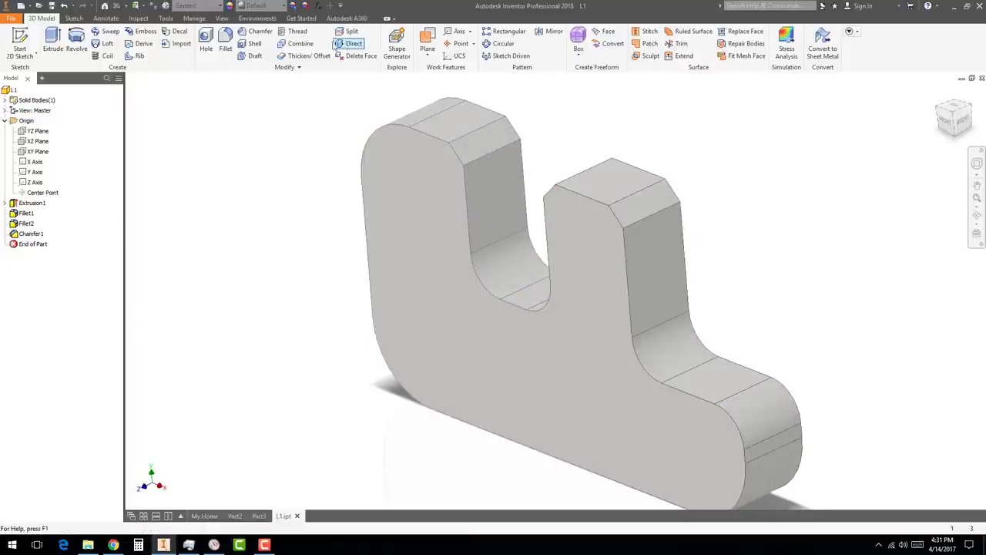
click(225, 47)
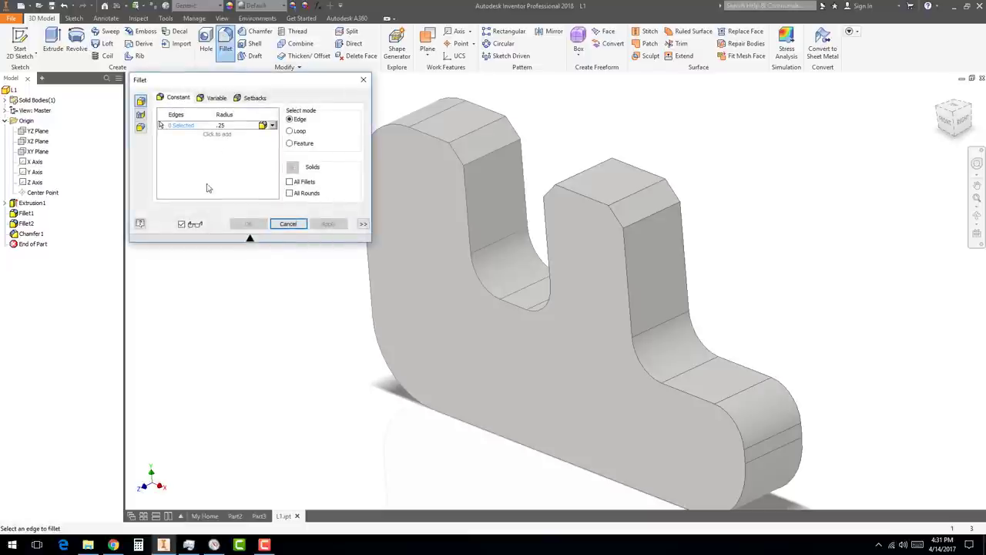
click(231, 126)
key(BackSpace)
click(373, 284)
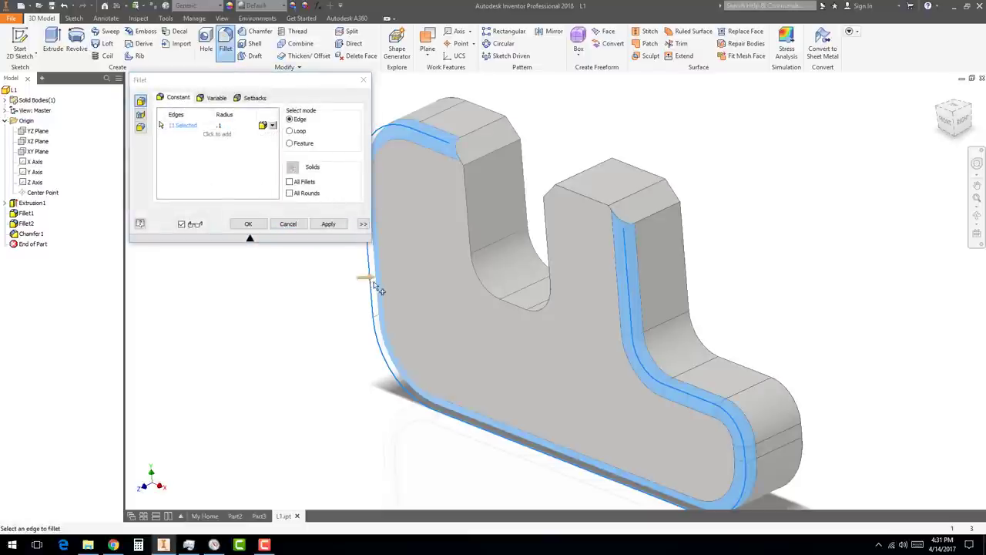
click(684, 235)
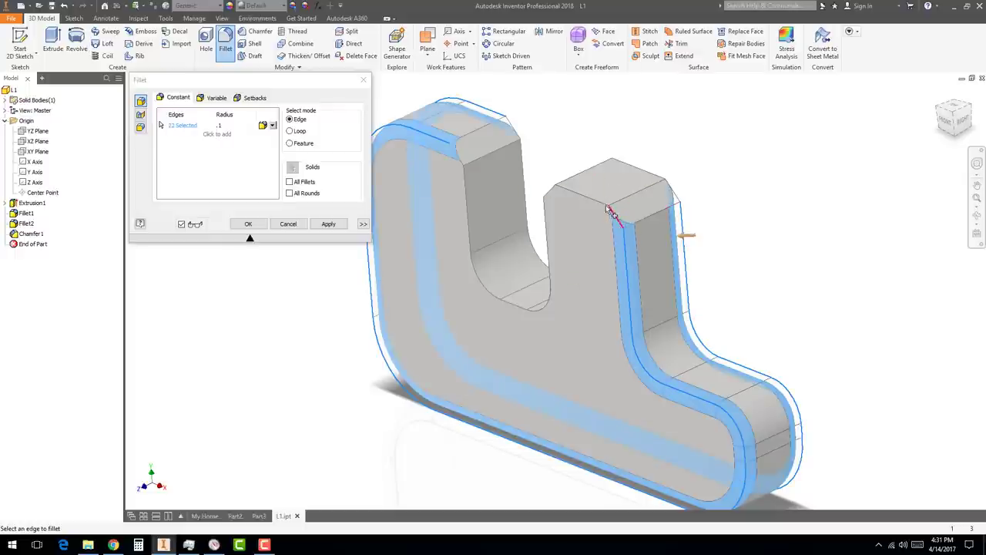
click(524, 194)
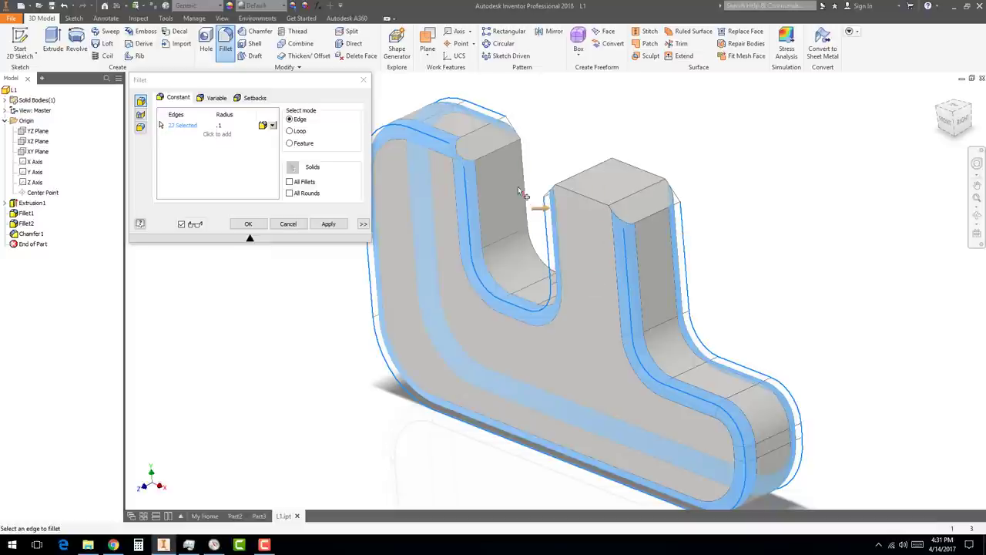
click(530, 189)
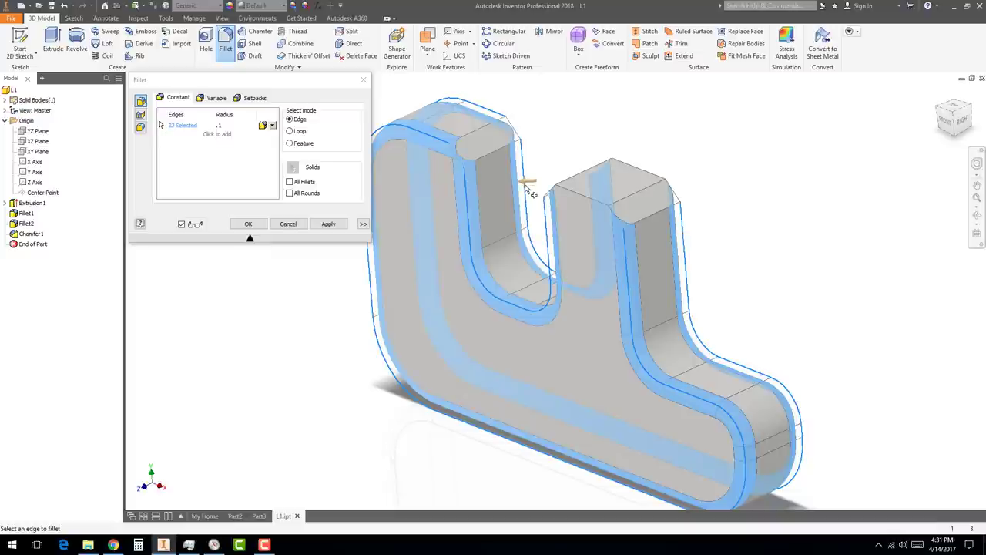
click(248, 223)
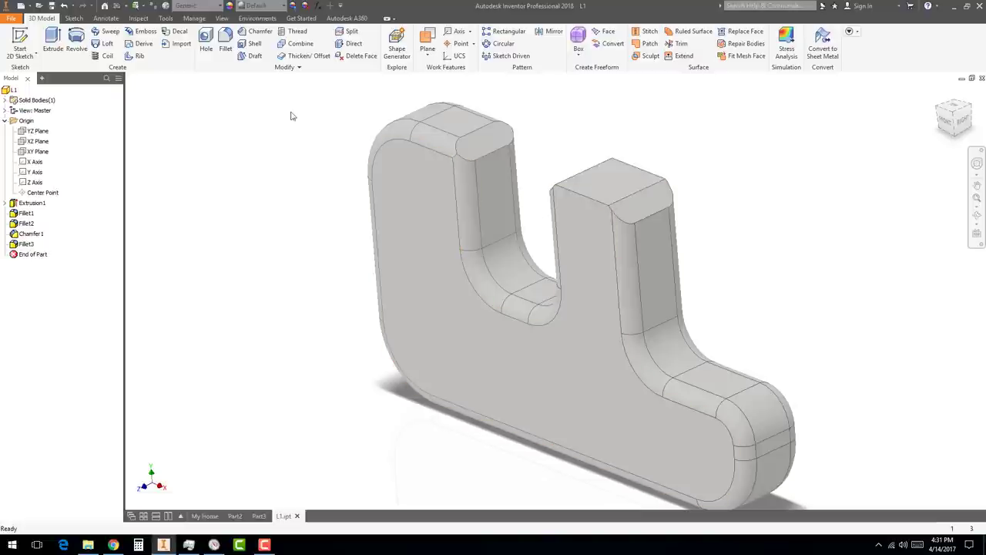
Edit the 0.1 in face-edge fillet to remove the back-face edges, keeping only the front-face ones
right_click(27, 244)
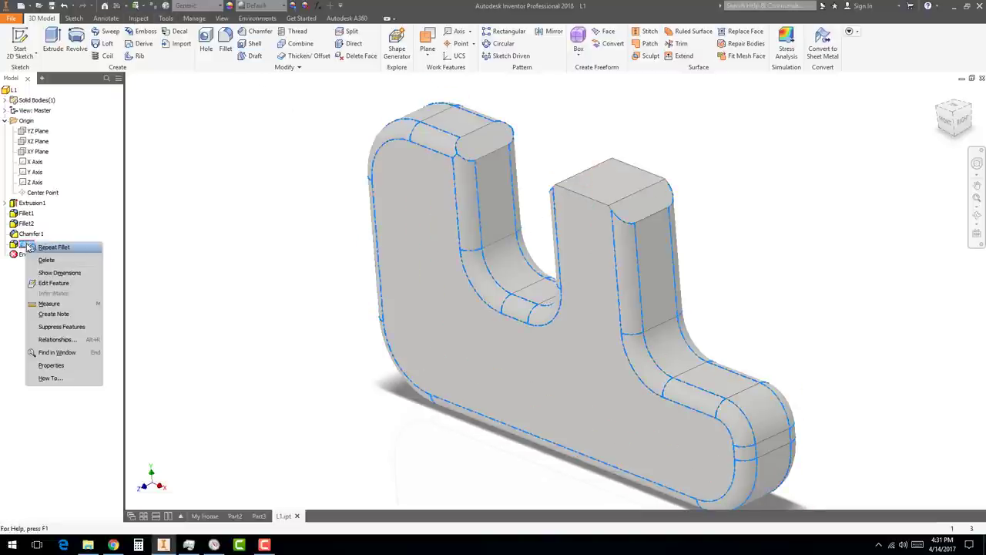
click(53, 282)
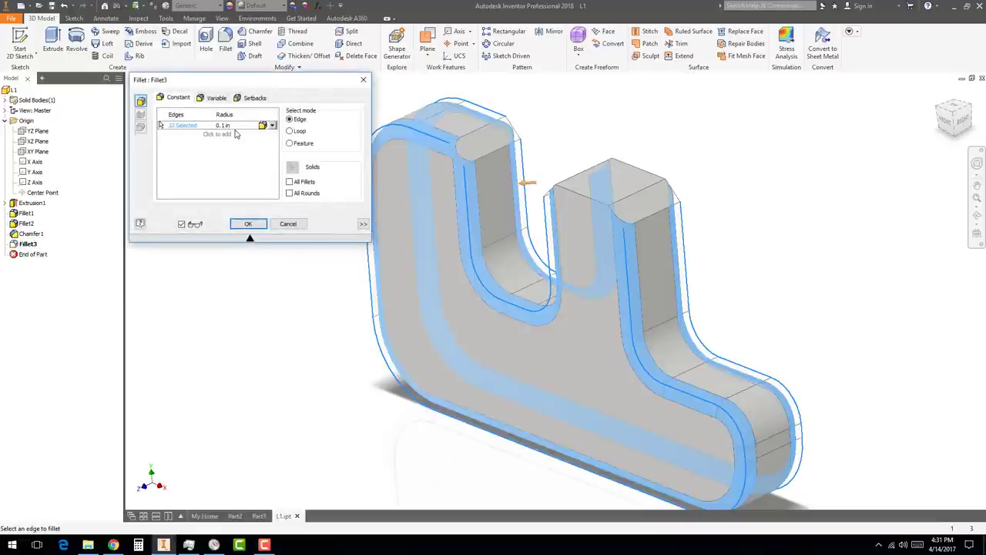
click(528, 203)
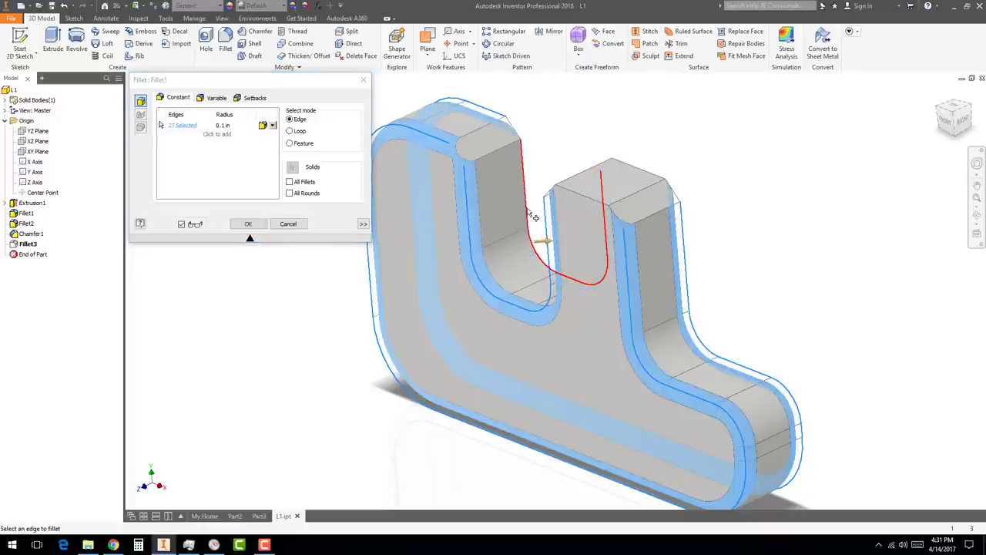
ctrl+click(686, 264)
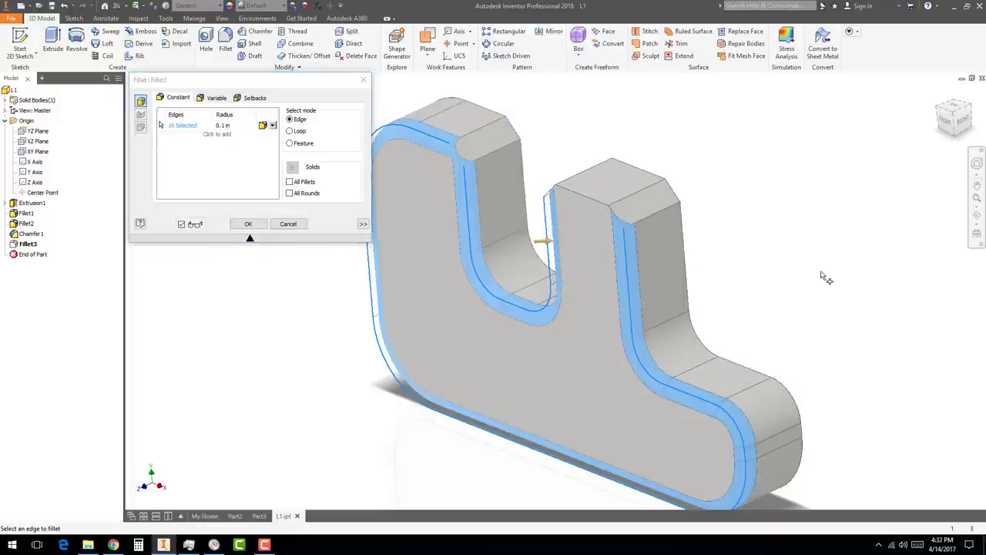
click(248, 224)
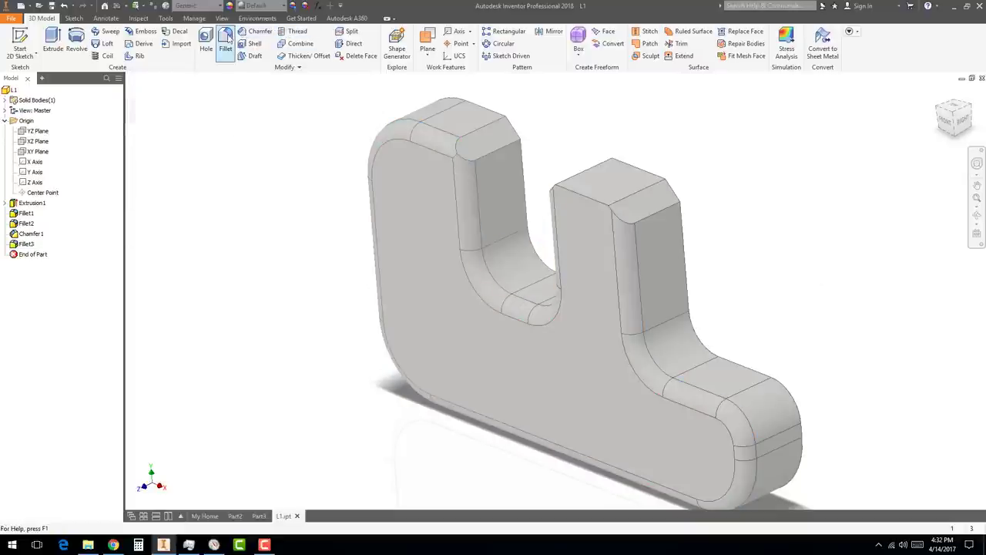
Fillet the chamfer edges on both uprights and the front top edge of the middle upright with a 0.1 in radius
click(225, 43)
click(474, 145)
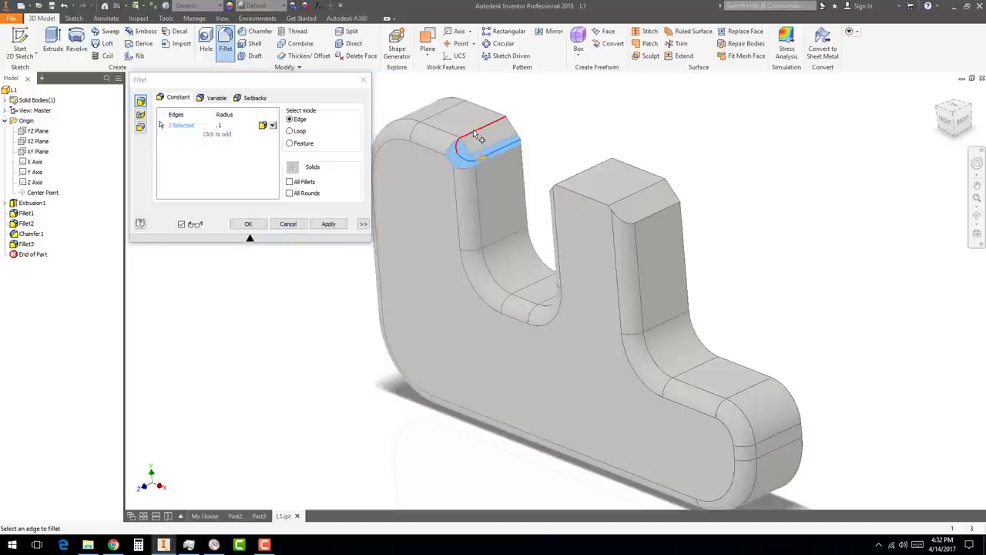
click(477, 137)
click(578, 171)
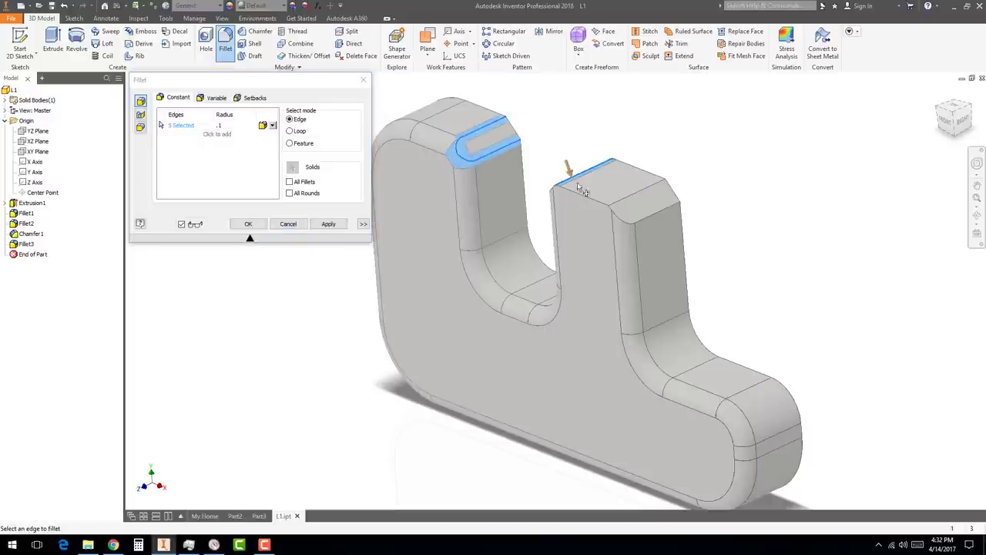
click(627, 202)
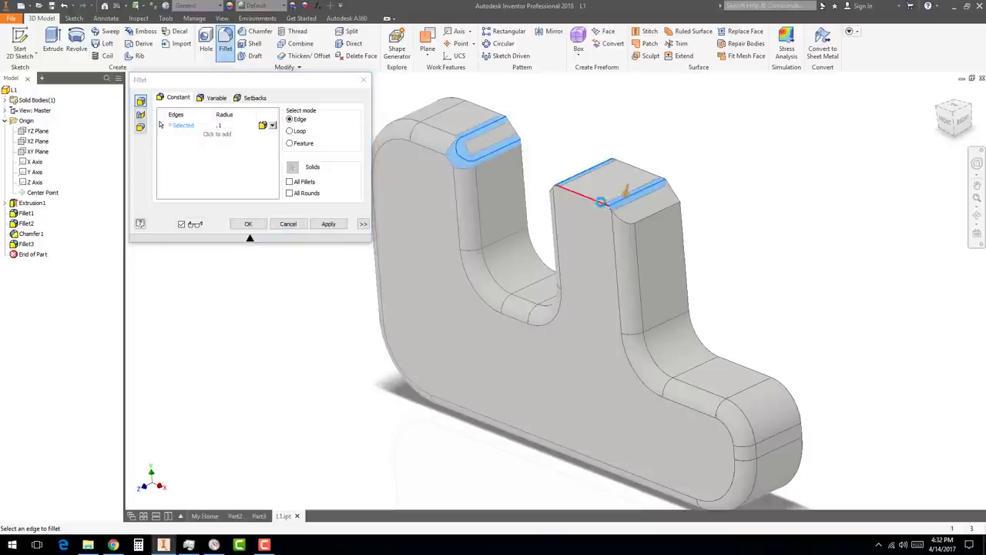
click(601, 202)
click(626, 224)
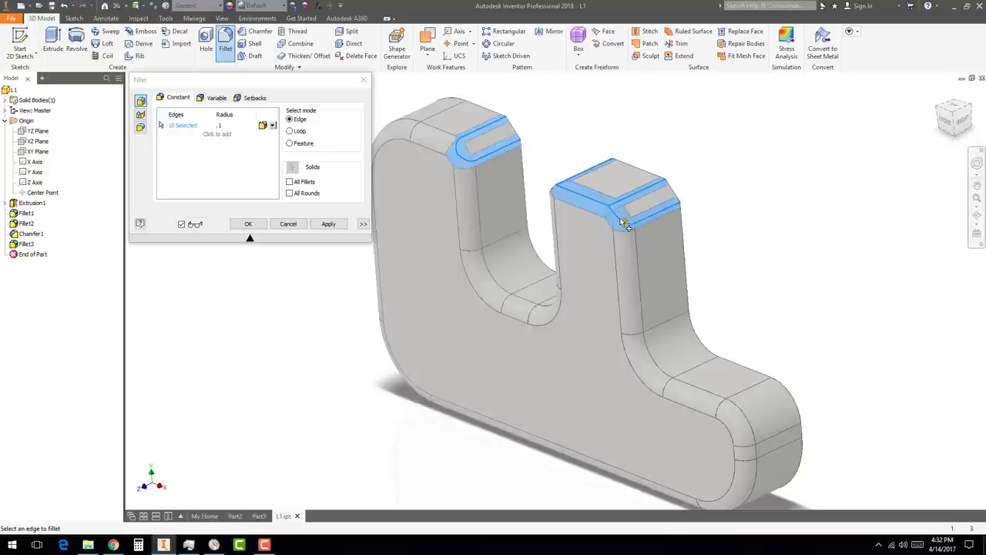
shift+middle_drag(547, 227, 628, 260)
click(631, 265)
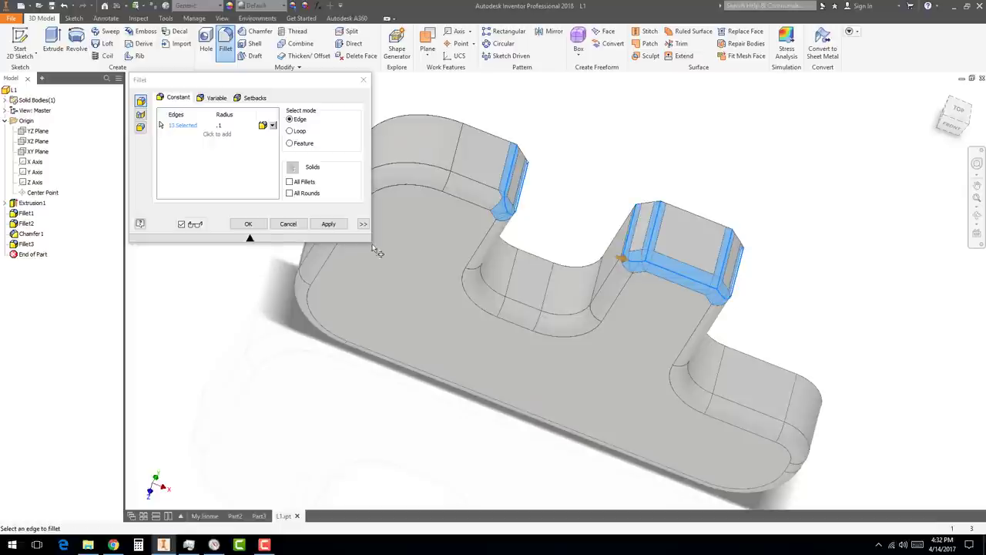
click(248, 224)
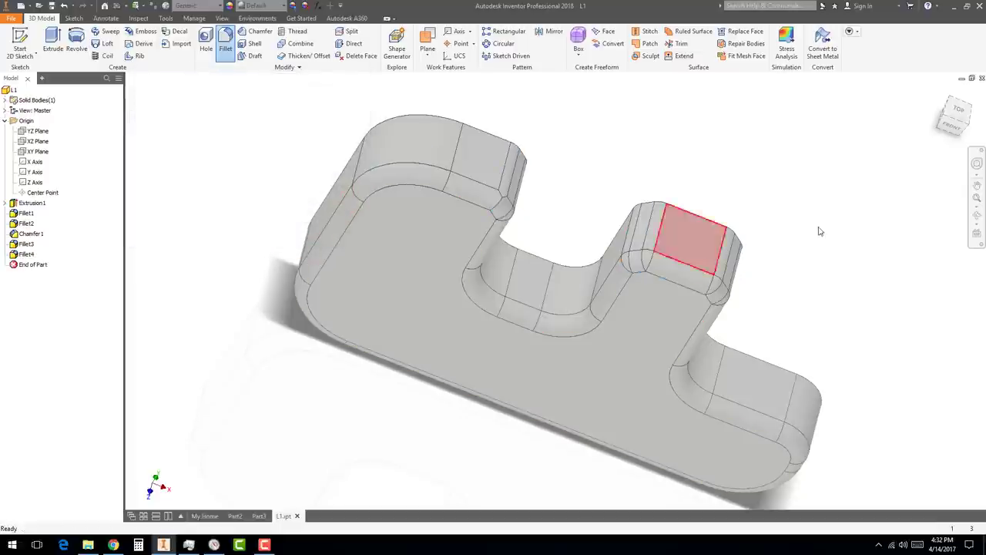
Shell the solid with a wall thickness of 0.06 in
shift+middle_drag(786, 265, 539, 249)
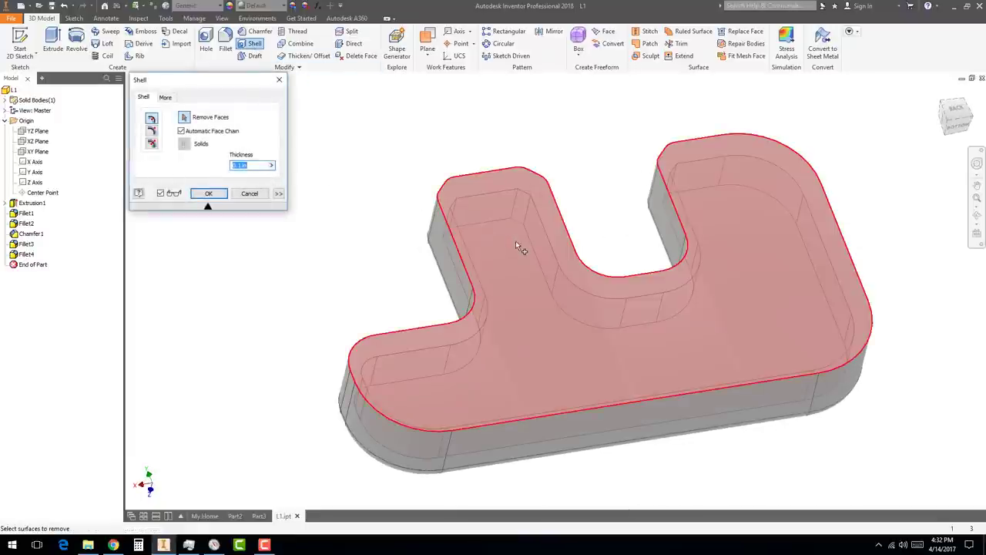
text(.05)
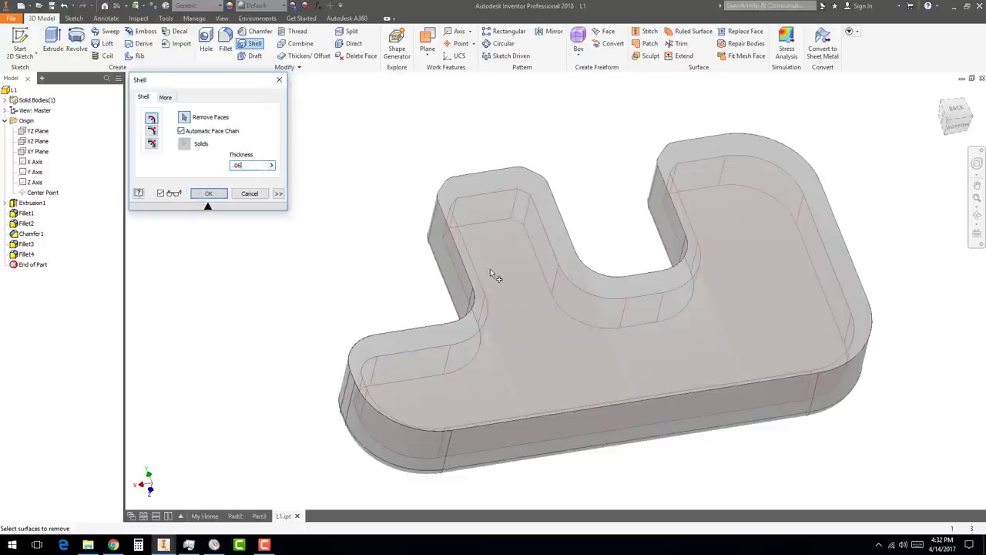
key(Return)
click(512, 278)
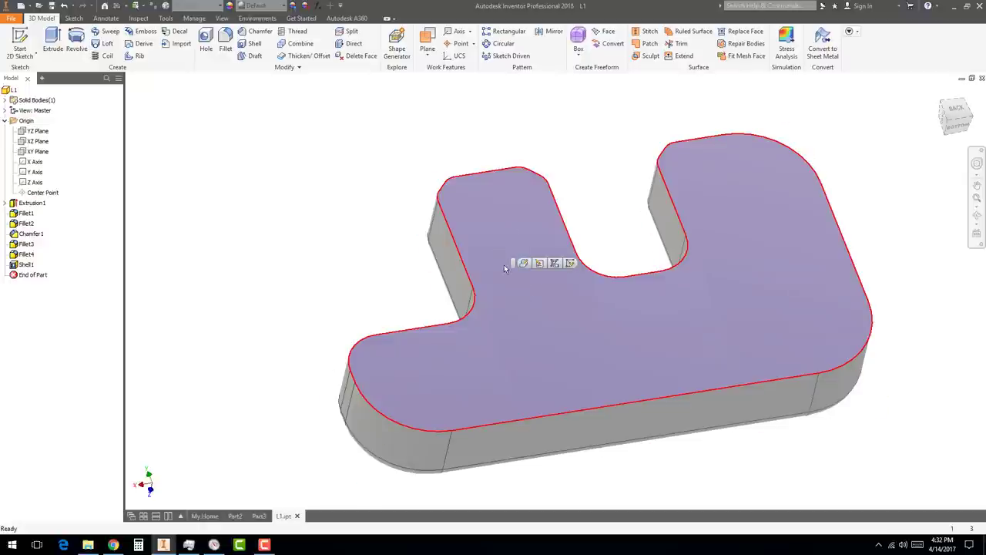
click(337, 245)
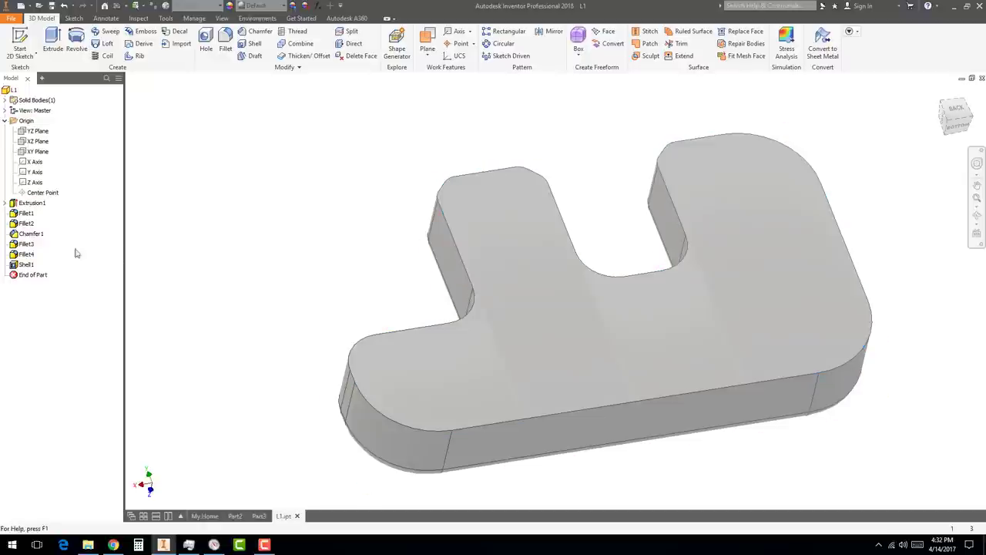
Edit the shell feature to remove the part's flat back face so the hollow is open
right_click(24, 268)
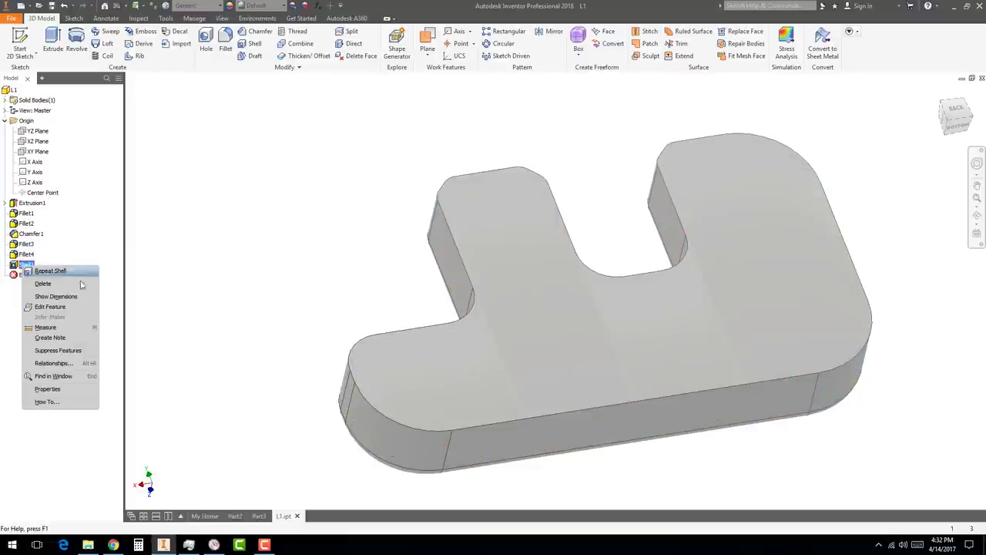
click(57, 307)
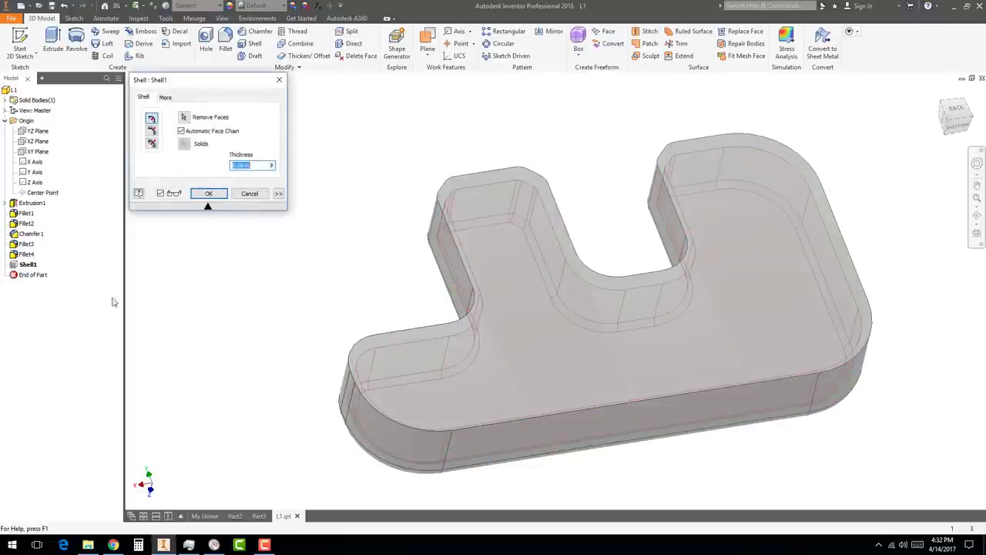
click(185, 119)
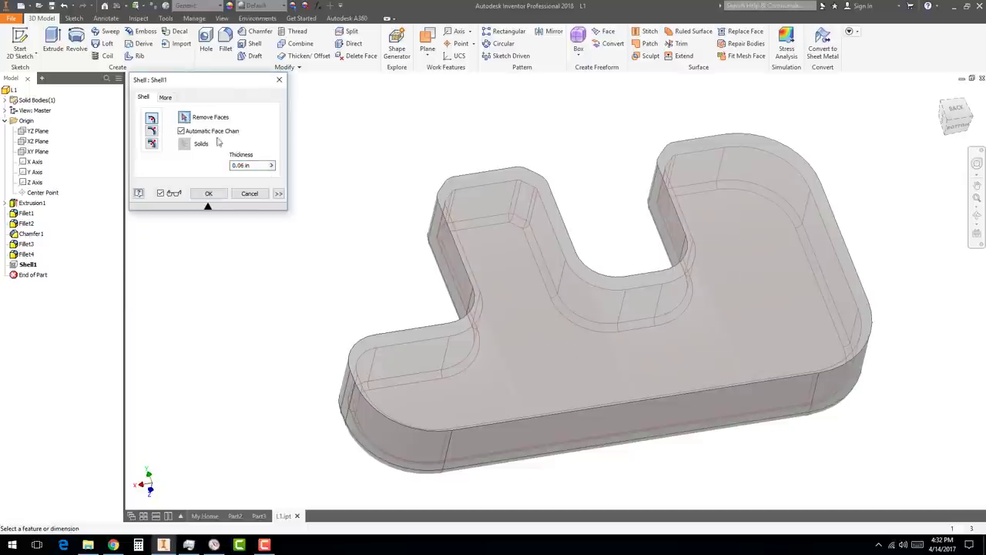
click(517, 319)
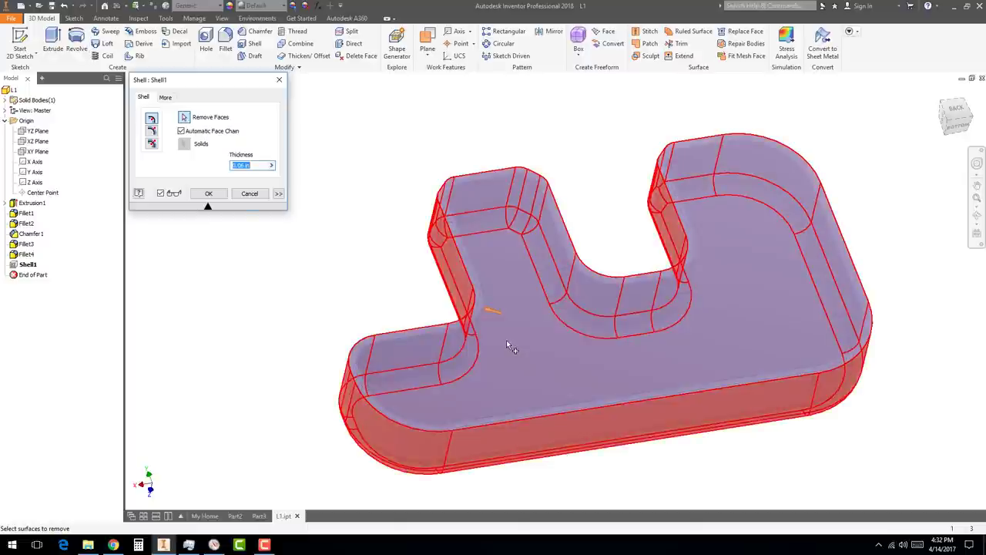
click(210, 193)
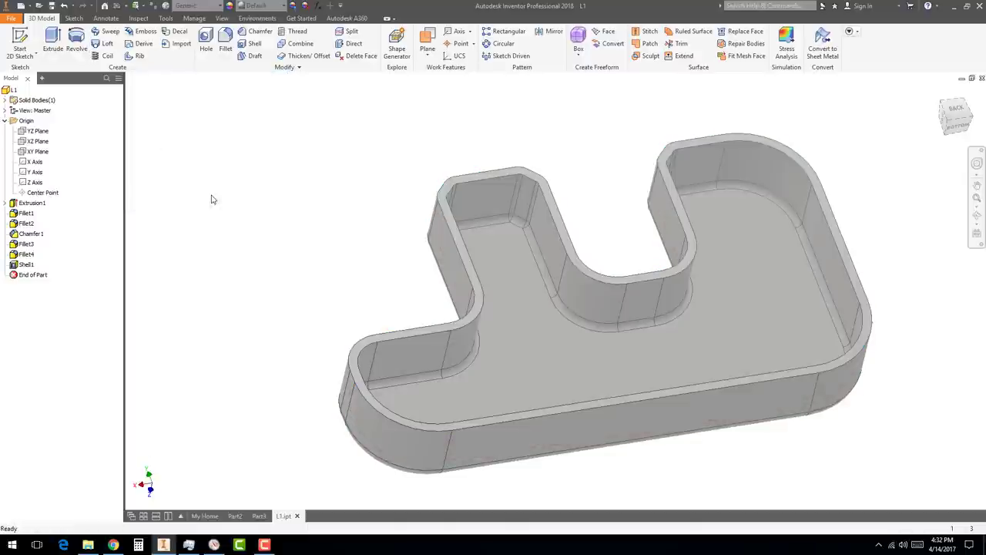
shift+middle_drag(413, 272, 441, 260)
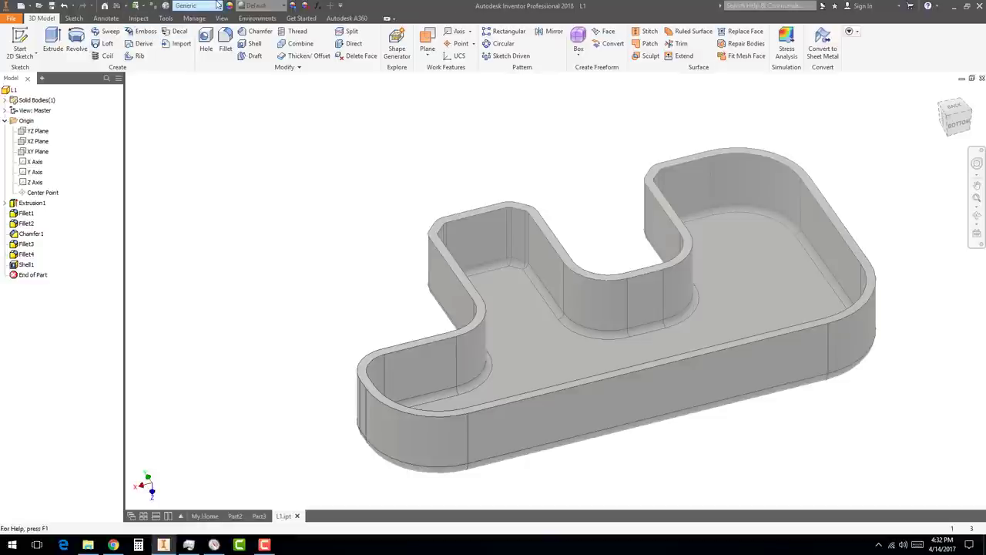
Create a new part from the English Standard (in).ipt template and start a 2D sketch on the horizontal XZ plane
click(21, 6)
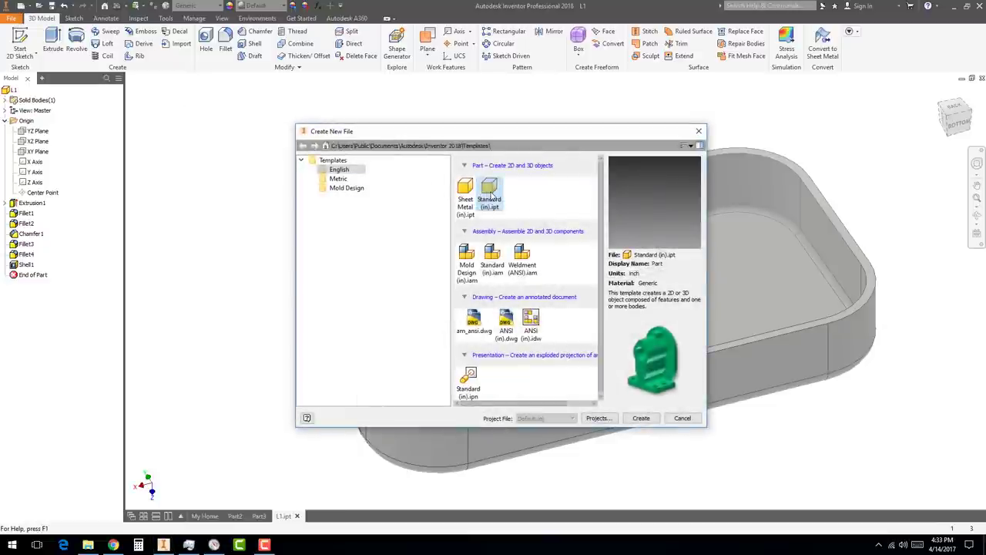
click(641, 419)
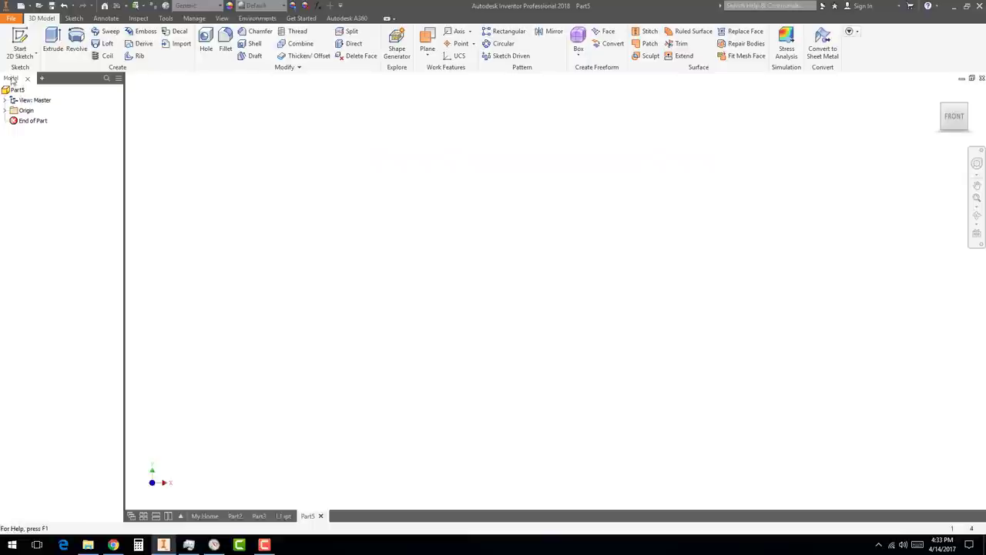
click(21, 36)
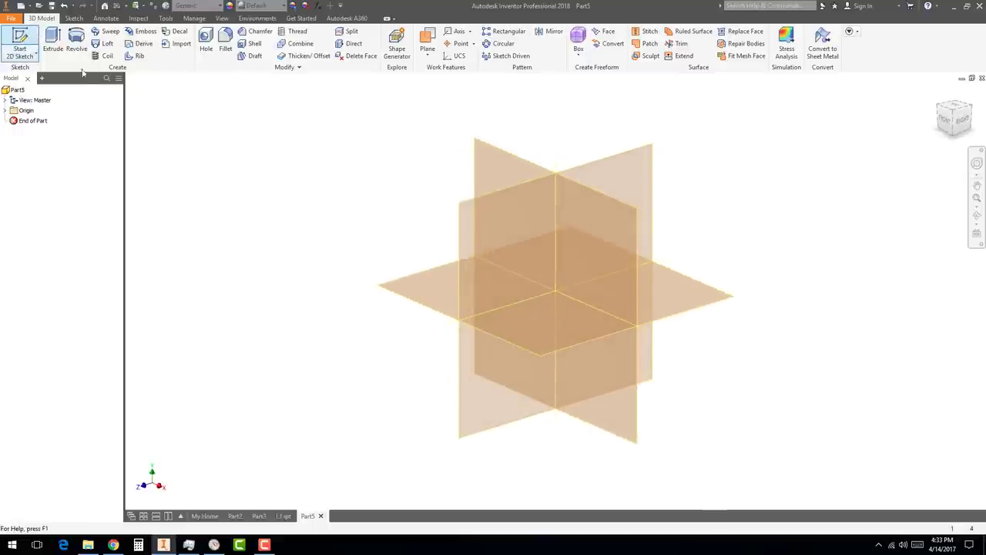
click(34, 57)
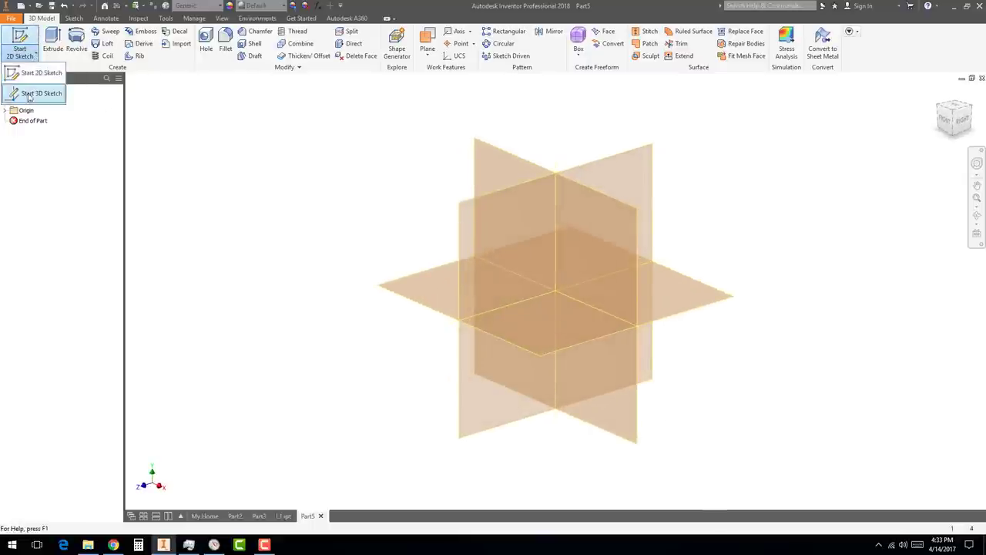
click(35, 56)
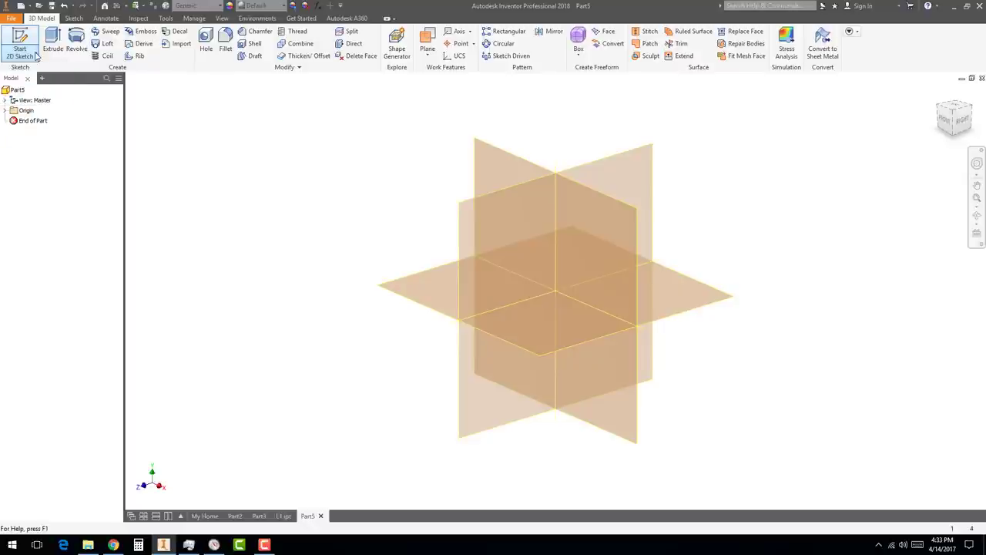
click(33, 54)
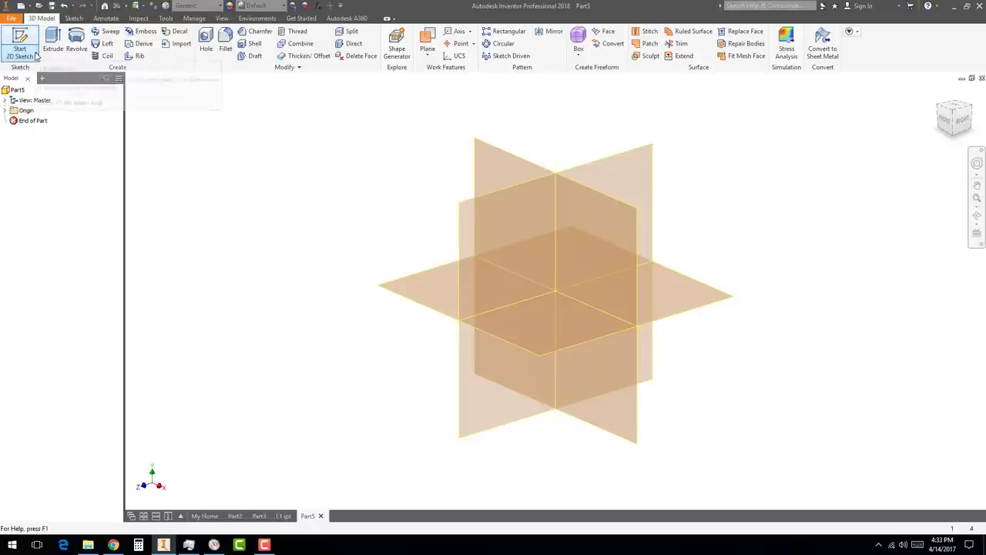
click(414, 300)
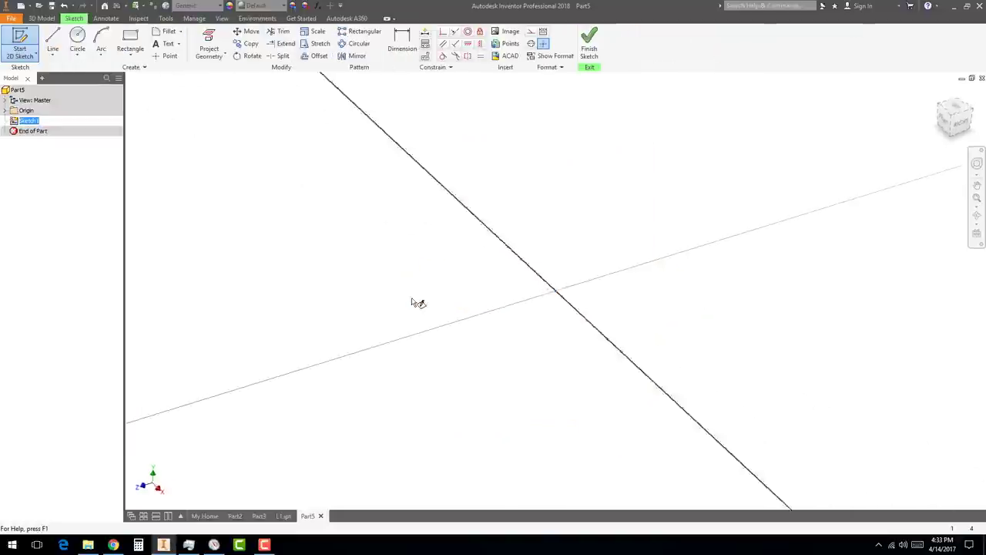
Consult the Lab 1B drawing on page 21 of the manual in Chrome, and sketch a 5 by 3 in center rectangle on the origin in Inventor
click(131, 55)
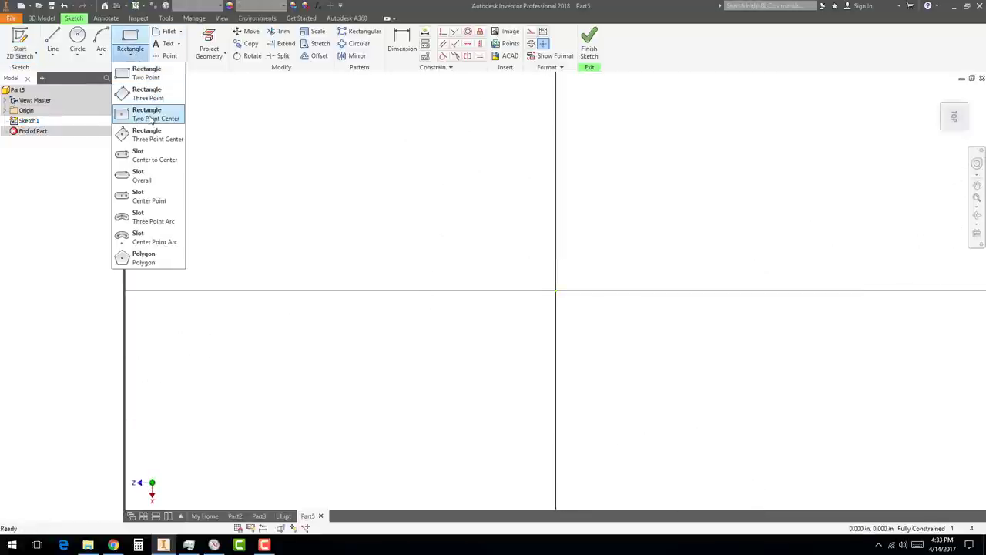
click(122, 545)
scroll(669, 341, down, 5)
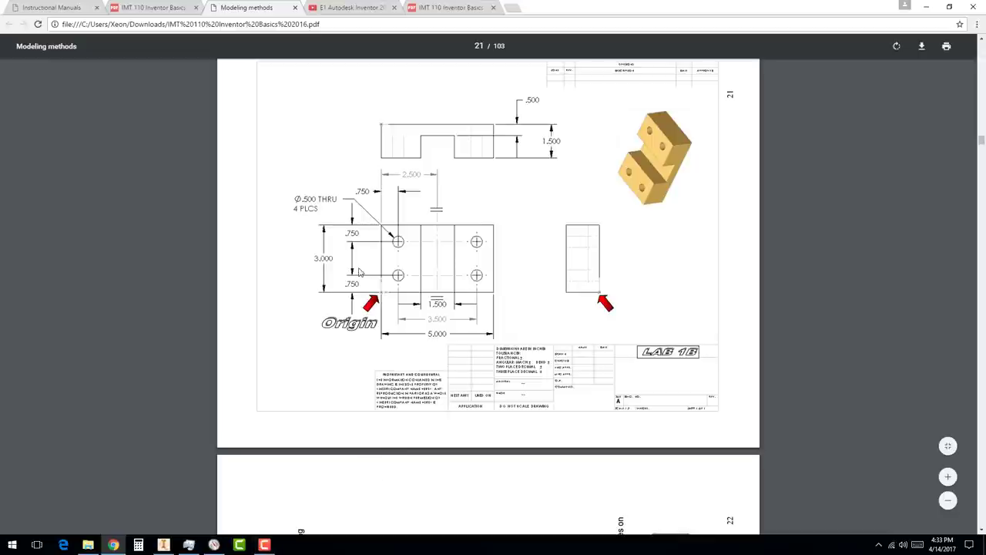
click(113, 545)
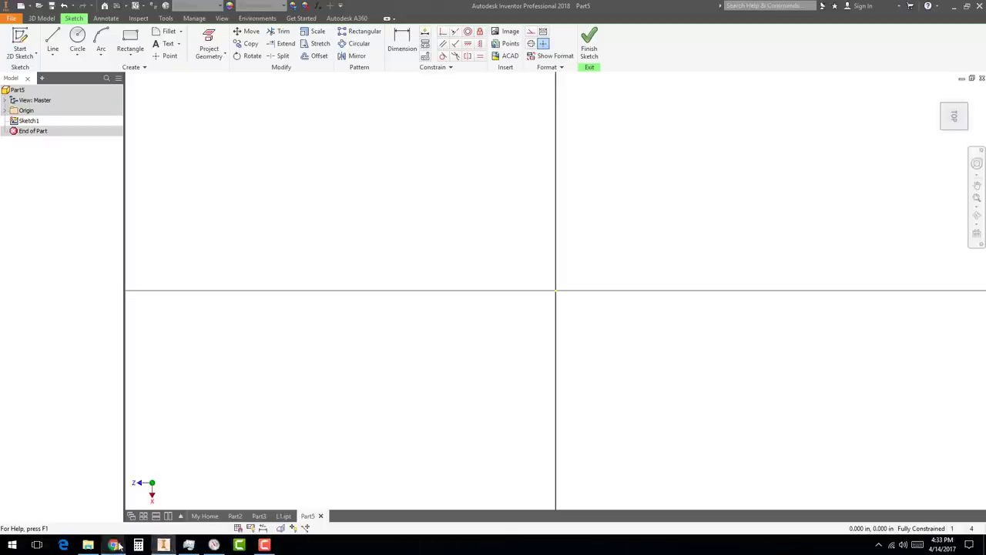
click(129, 54)
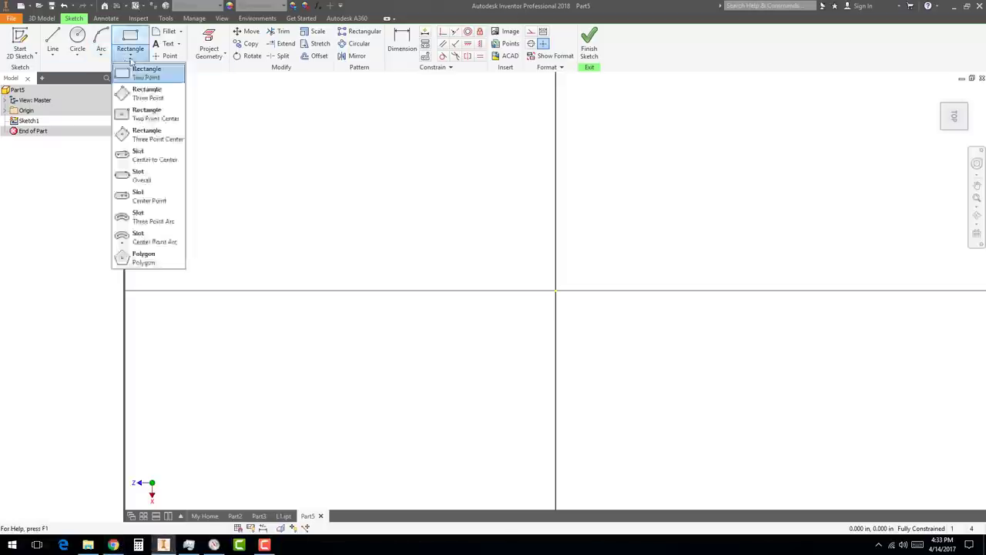
click(132, 120)
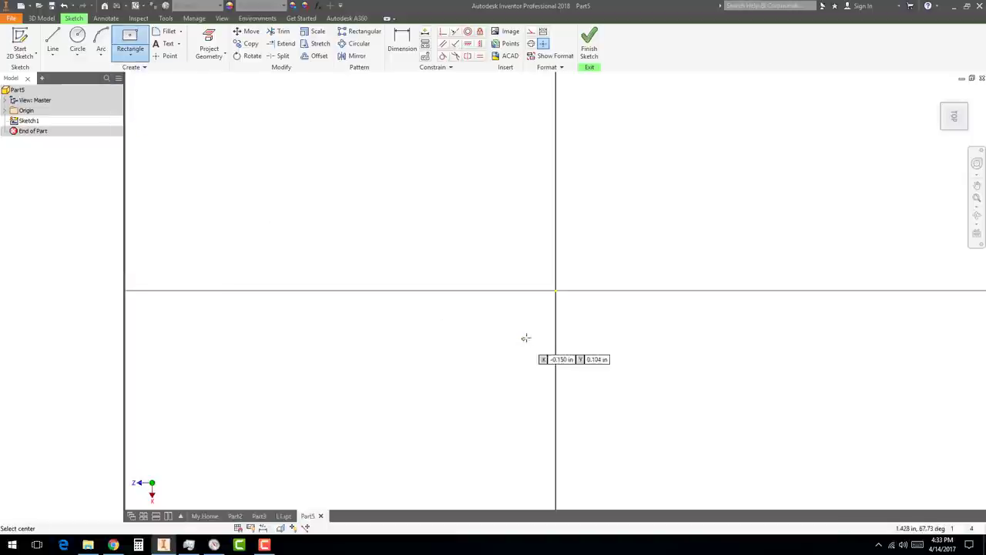
click(556, 290)
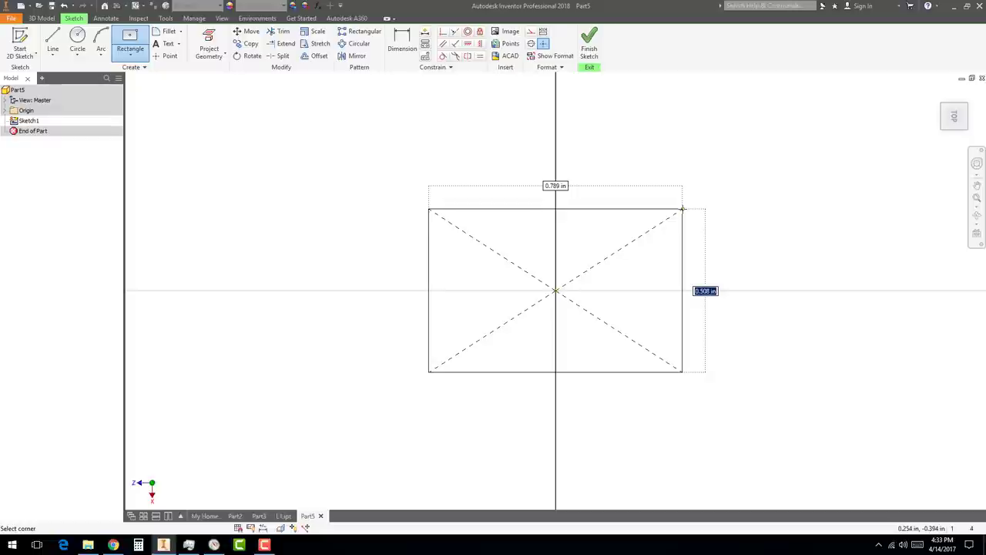
text(3)
key(Tab)
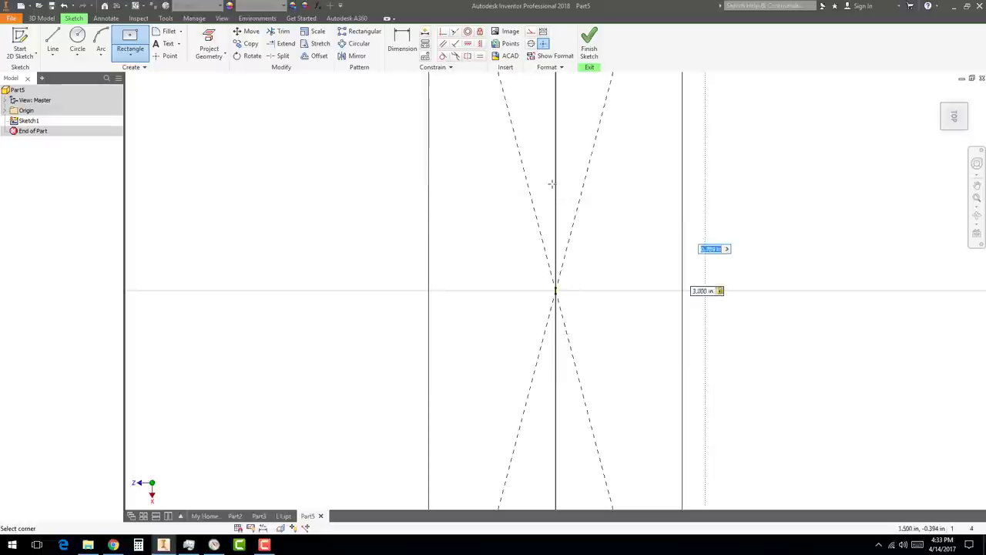
text(5)
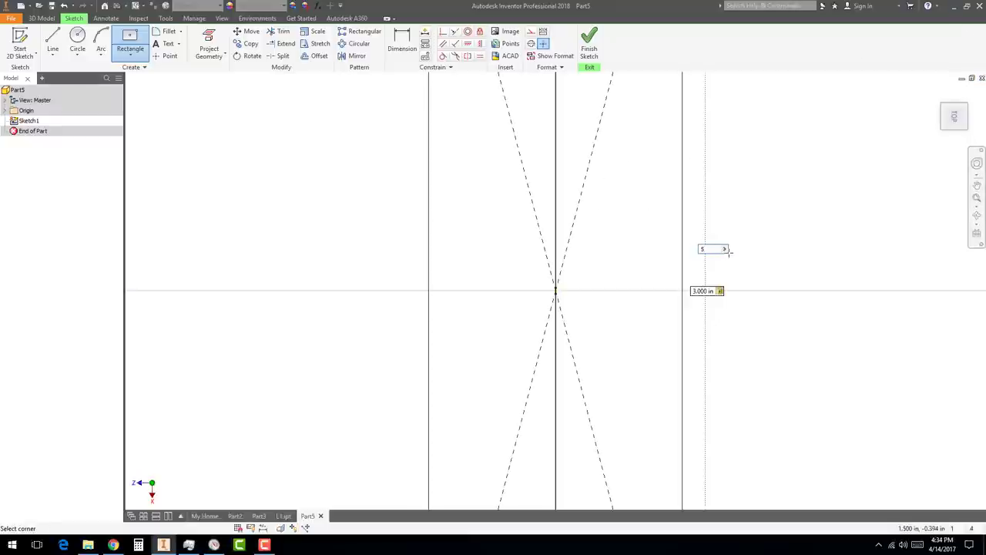
key(Return)
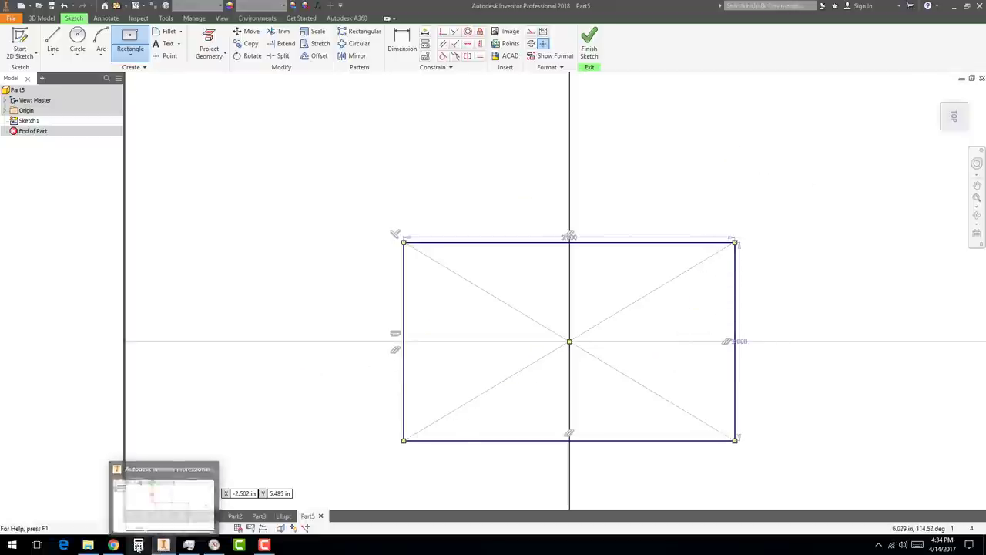
click(264, 545)
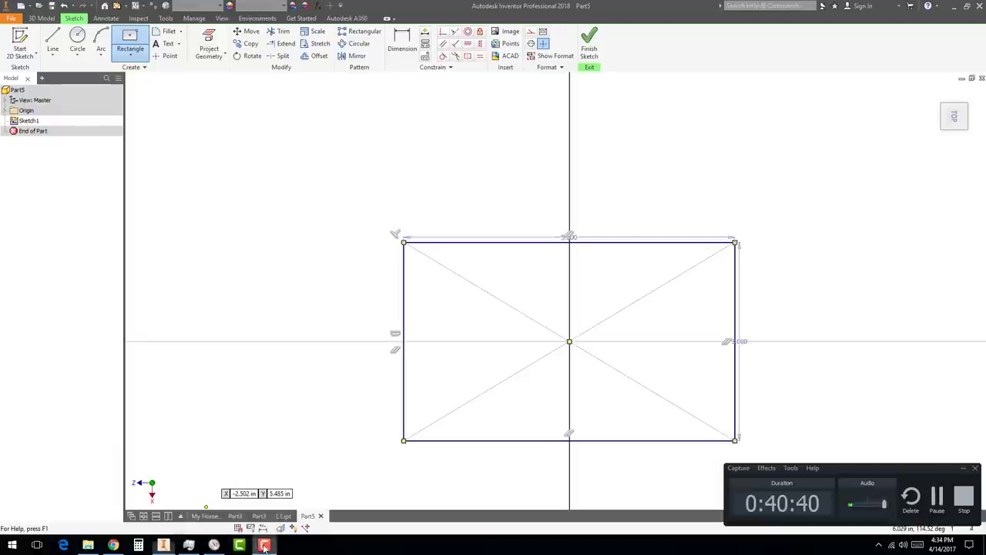
click(942, 498)
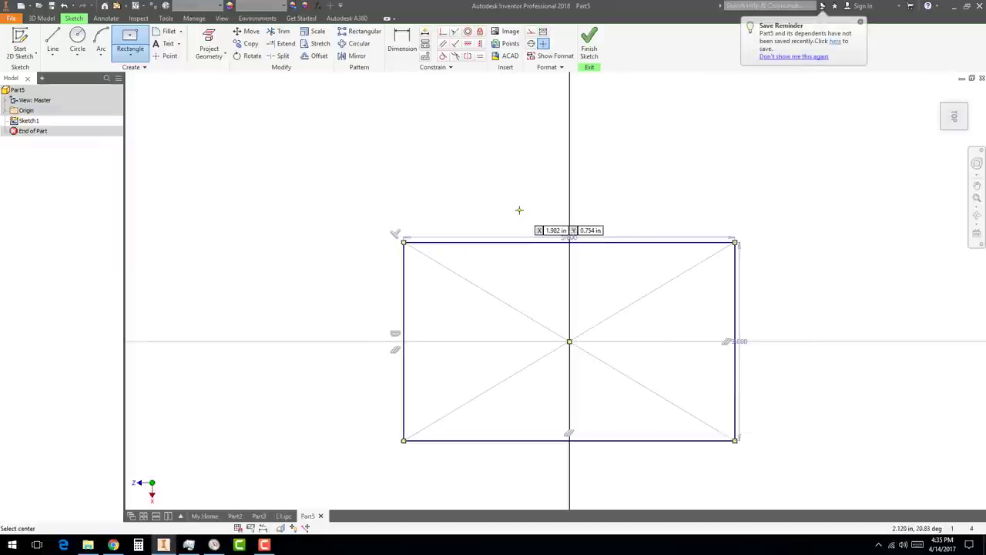
Sketch a 0.5 in diameter circle inside the rectangle near its upper-left corner
key(c)
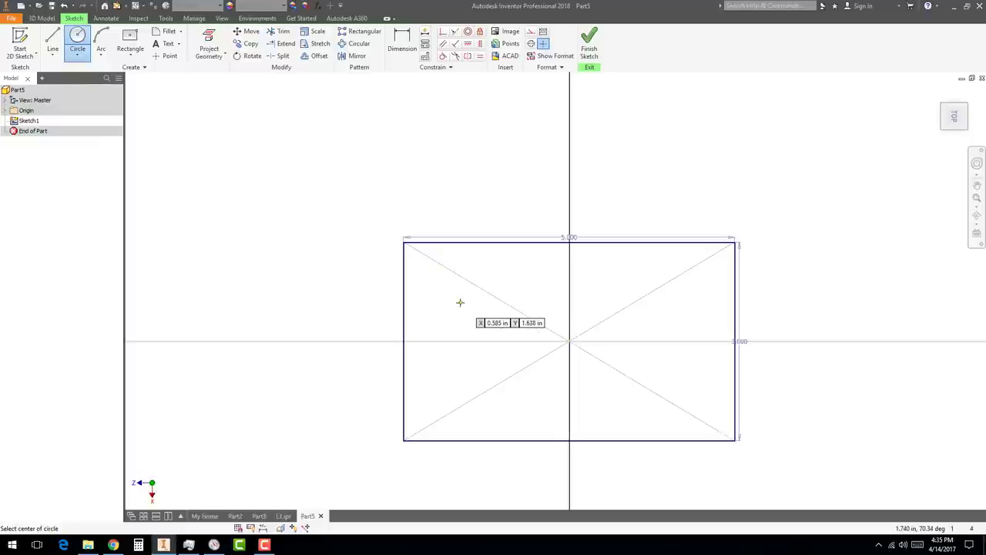
click(447, 296)
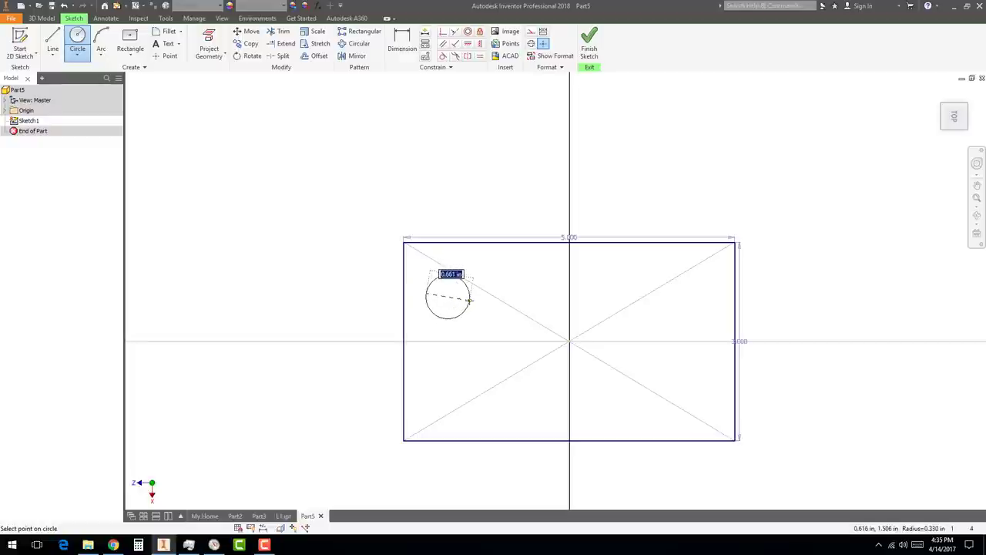
key(BackSpace)
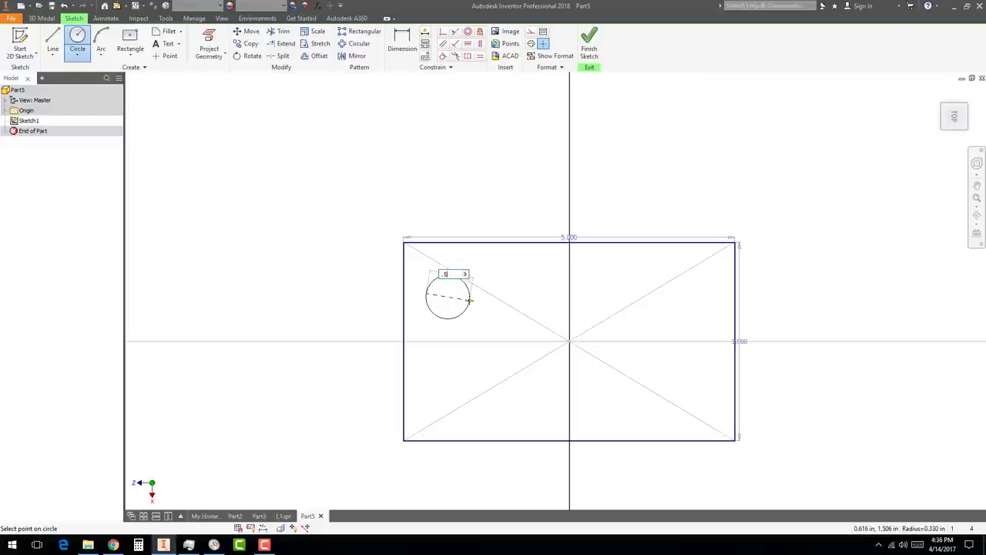
text(.5)
key(Return)
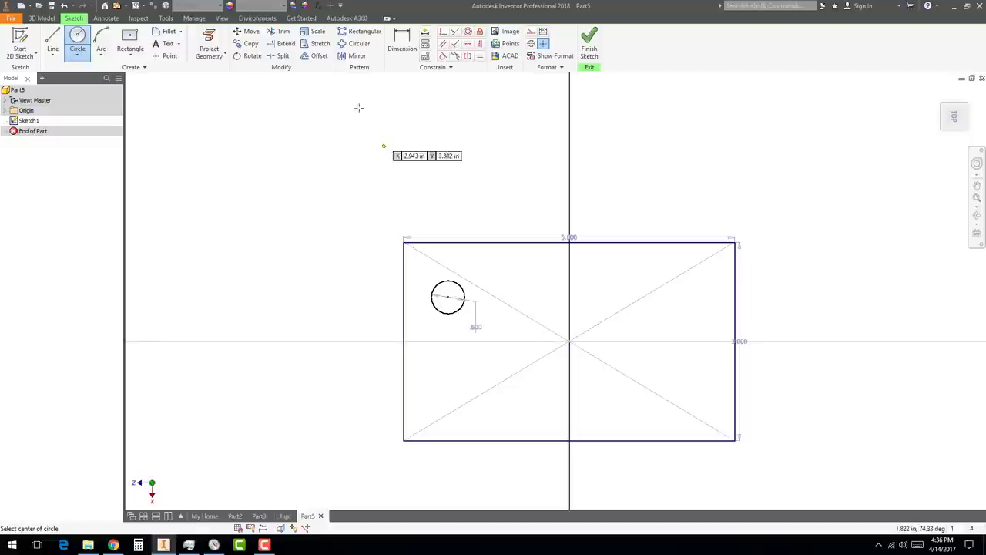
Dimension the circle's center 0.75 in from the rectangle's top edge
click(402, 43)
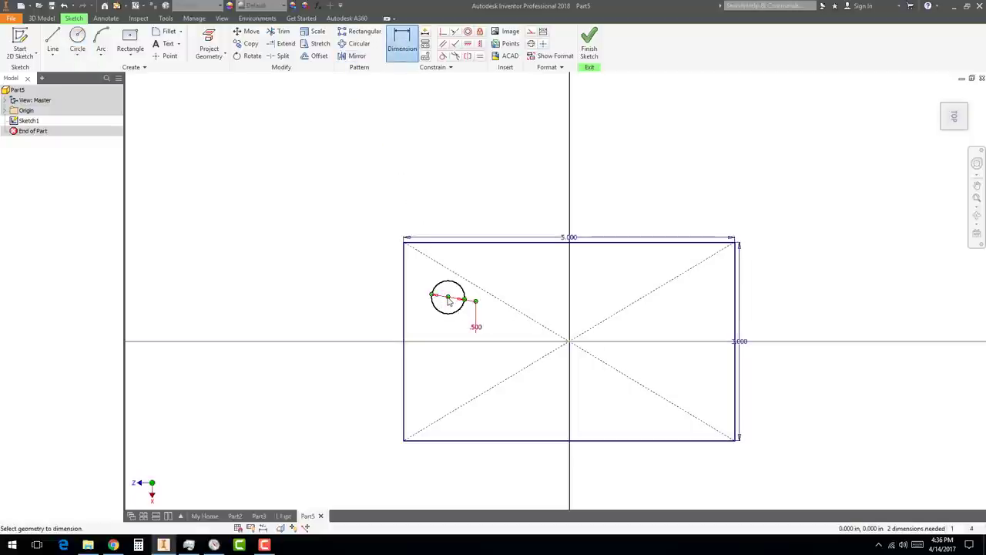
click(452, 244)
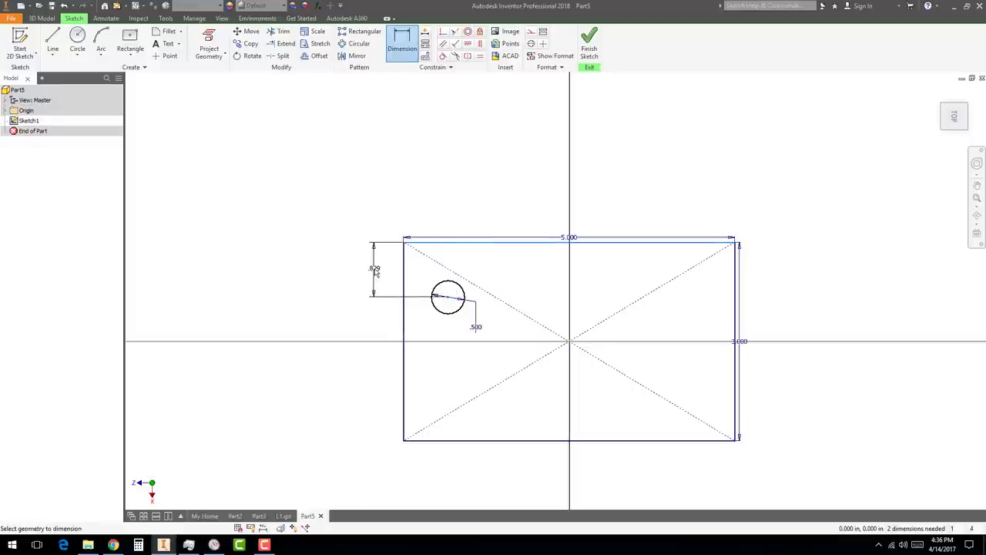
click(383, 274)
text(.75)
key(Return)
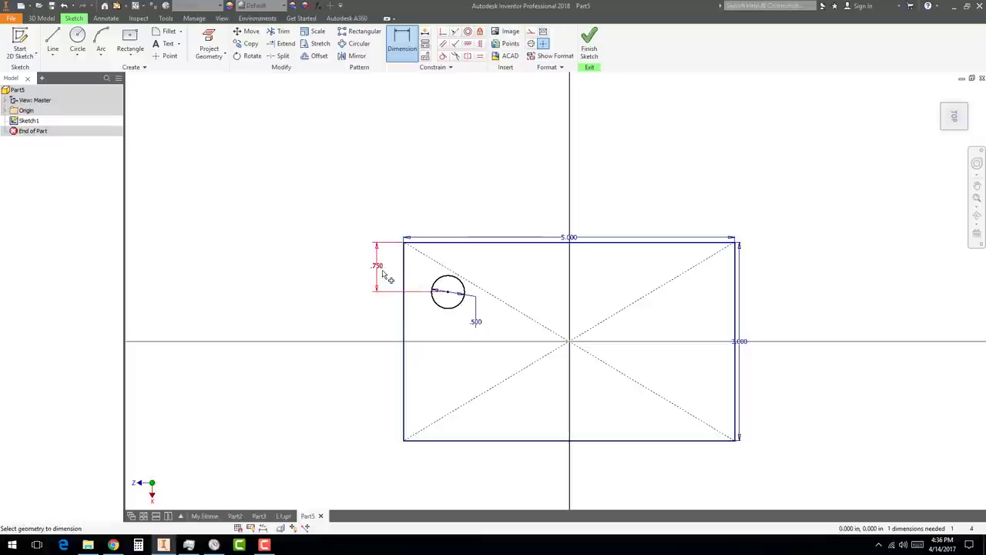
Dimension the circle's center 0.75 in from the rectangle's left edge
click(404, 305)
click(447, 292)
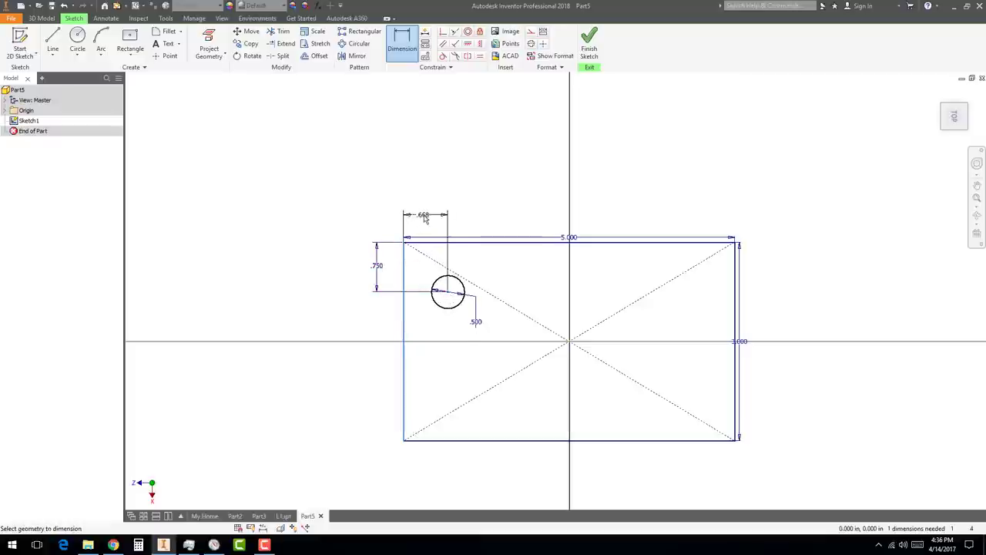
click(424, 218)
text(.75)
key(Return)
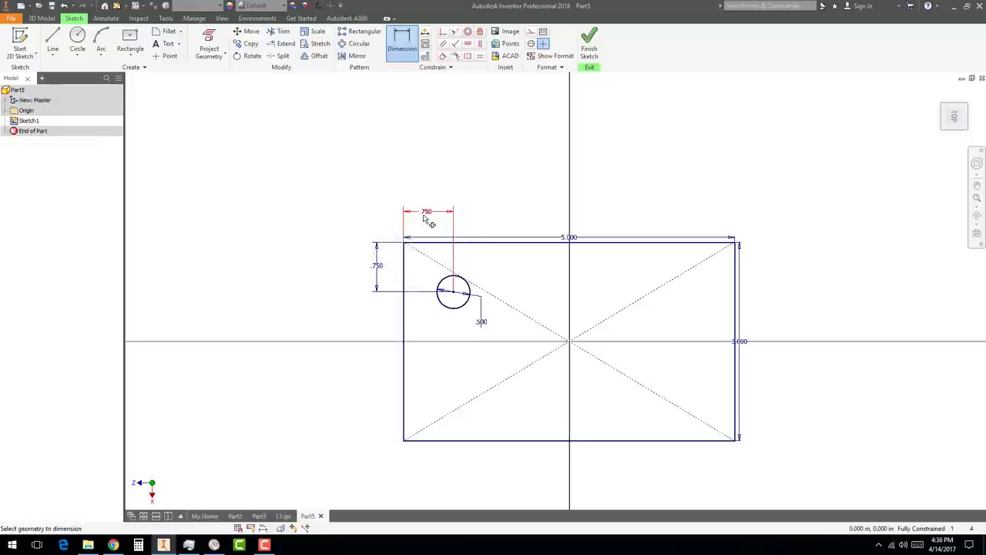
Move the rectangle's 5 in width dimension farther above the top edge, clear of the circle's horizontal dimension
click(400, 47)
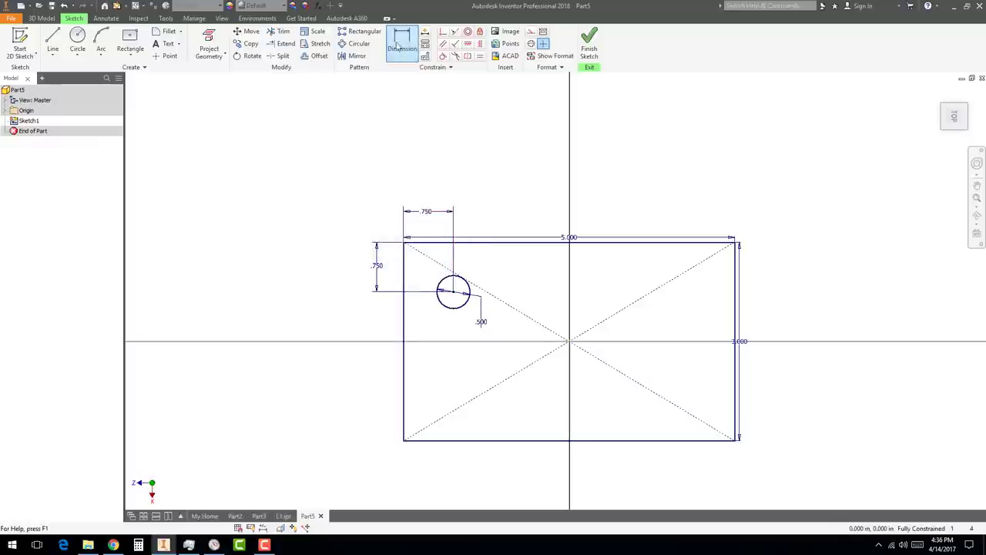
key(d)
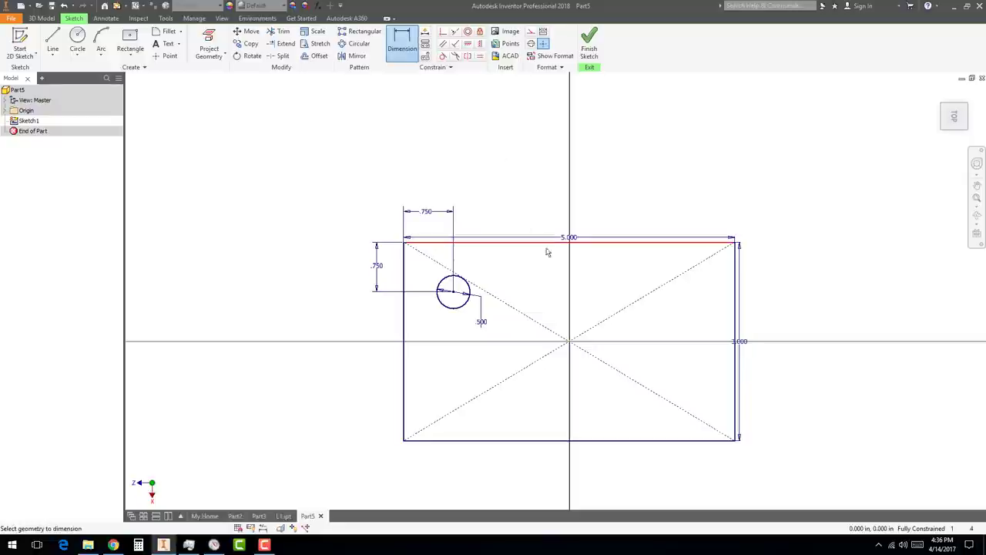
drag(573, 236, 568, 185)
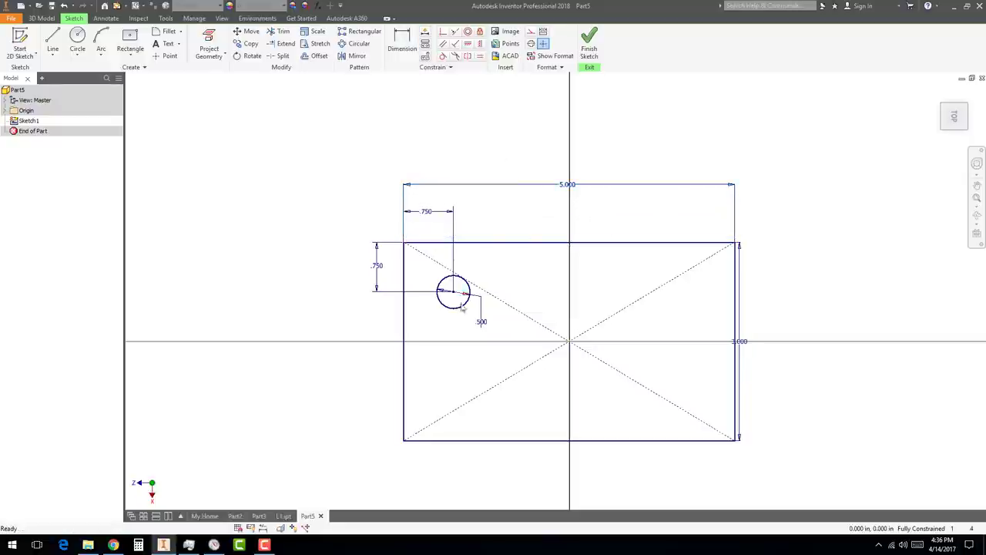
key(Escape)
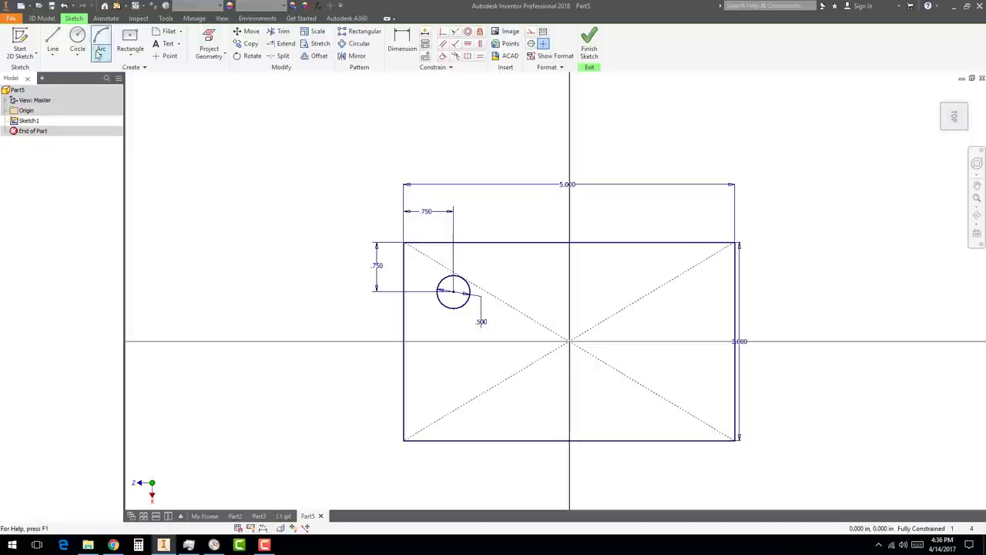
Draw a vertical centerline about 1.93 in long from above the rectangle to the origin, and a horizontal one from the origin past the left edge
click(52, 40)
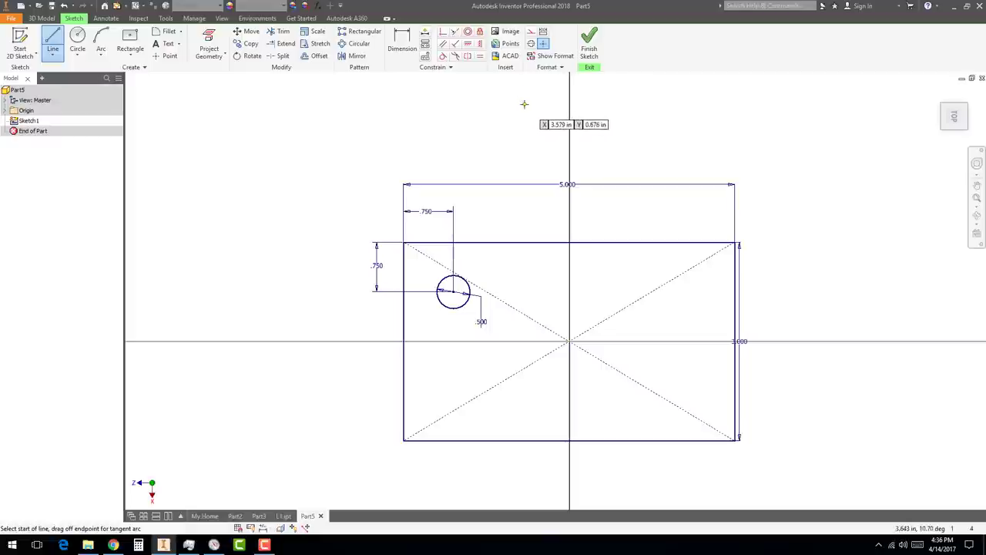
click(531, 45)
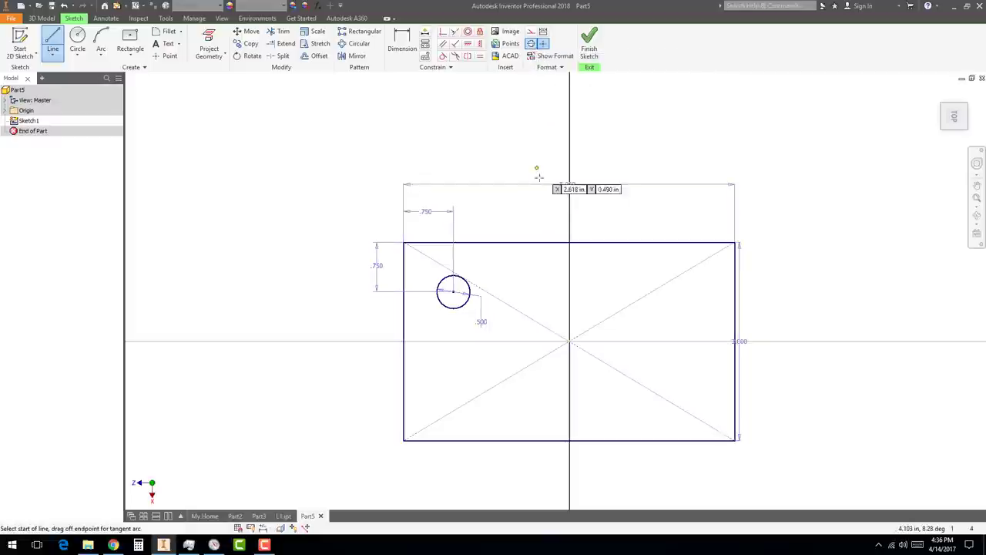
click(569, 213)
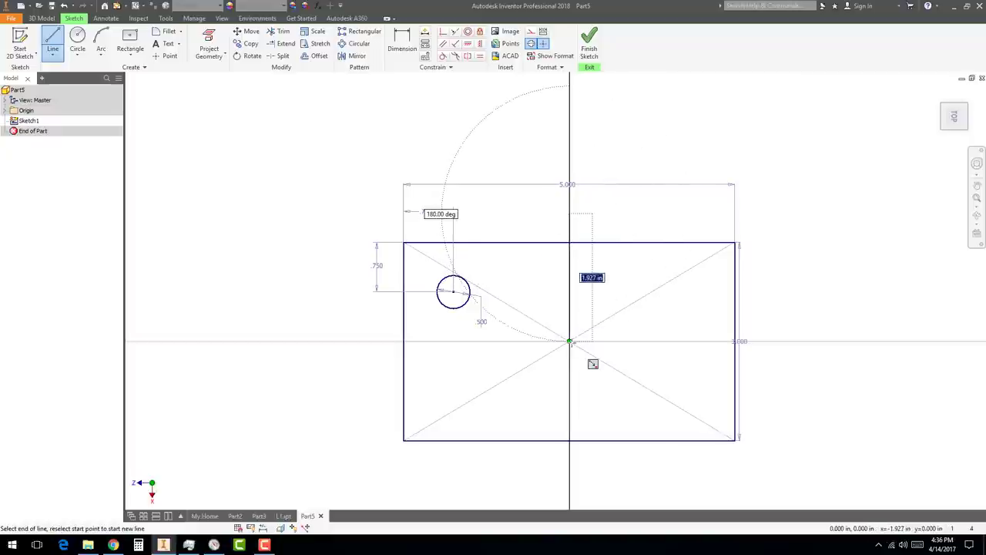
click(570, 341)
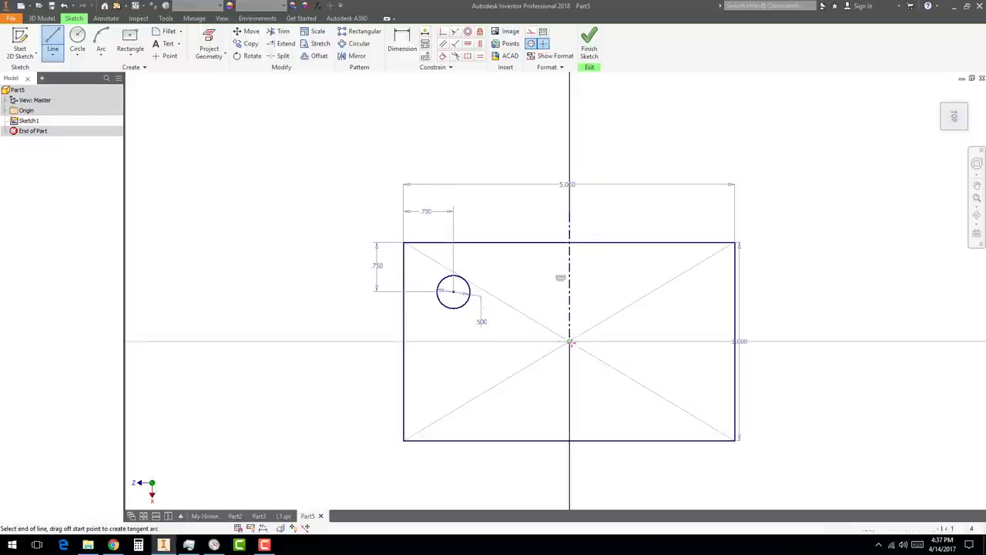
click(350, 341)
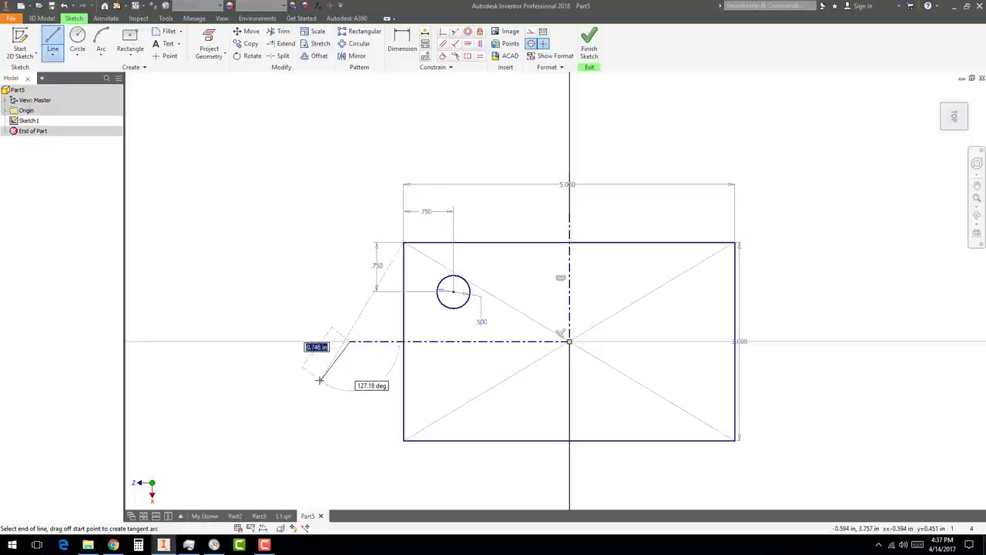
key(Escape)
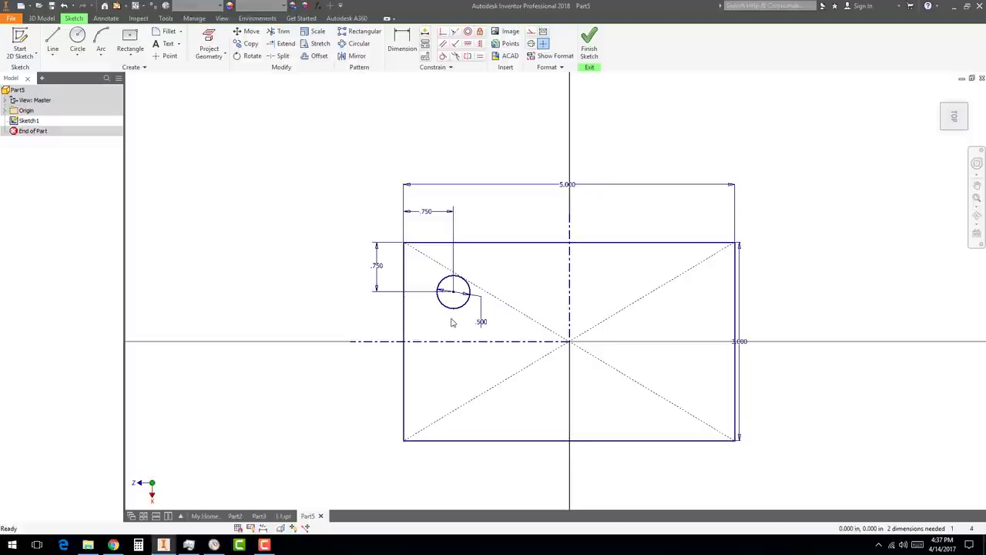
Mirror the 0.5 in circle across the vertical centerline
click(353, 55)
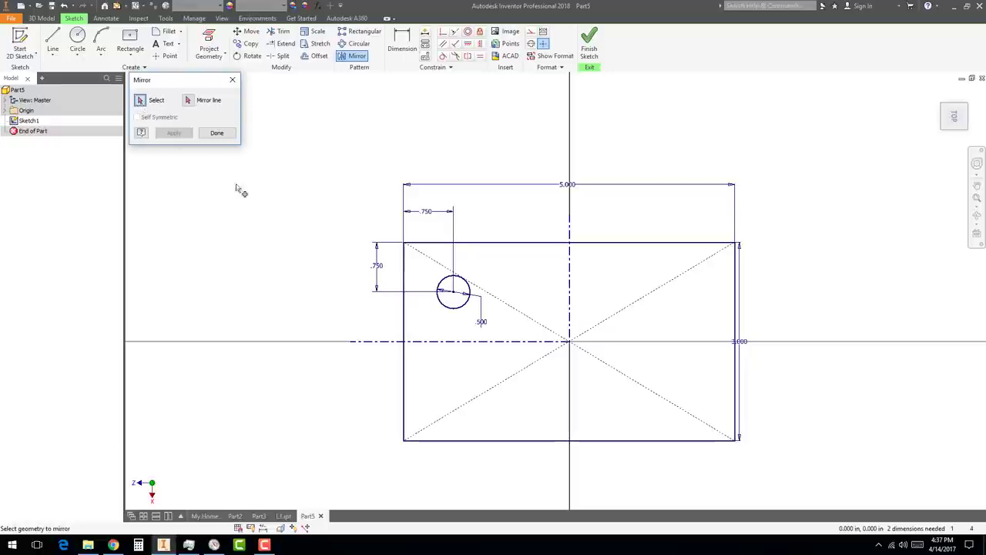
click(444, 308)
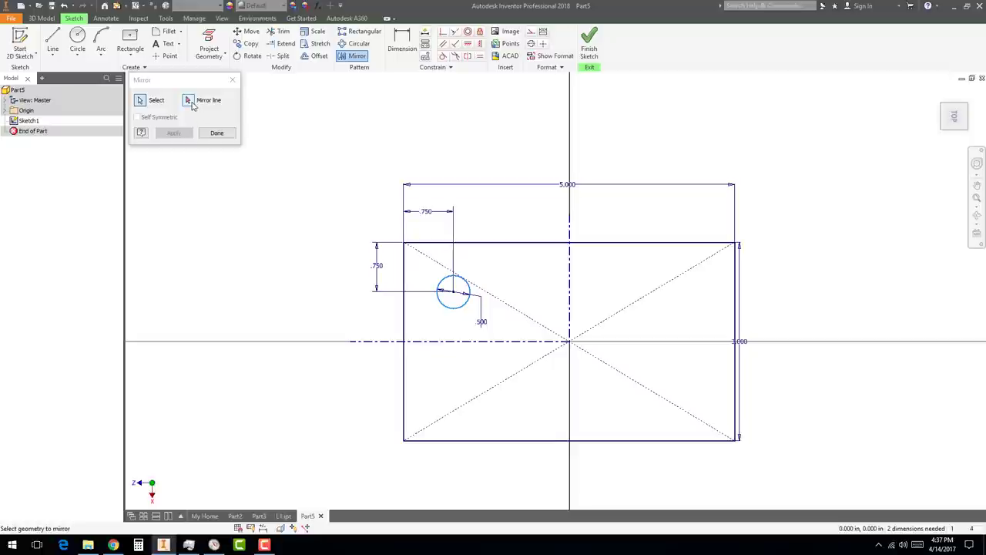
click(190, 100)
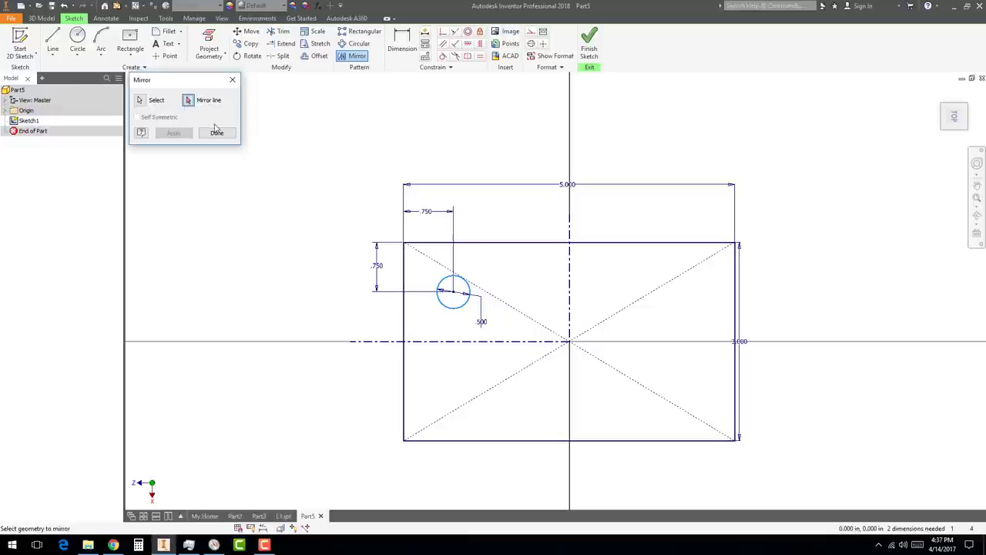
click(570, 293)
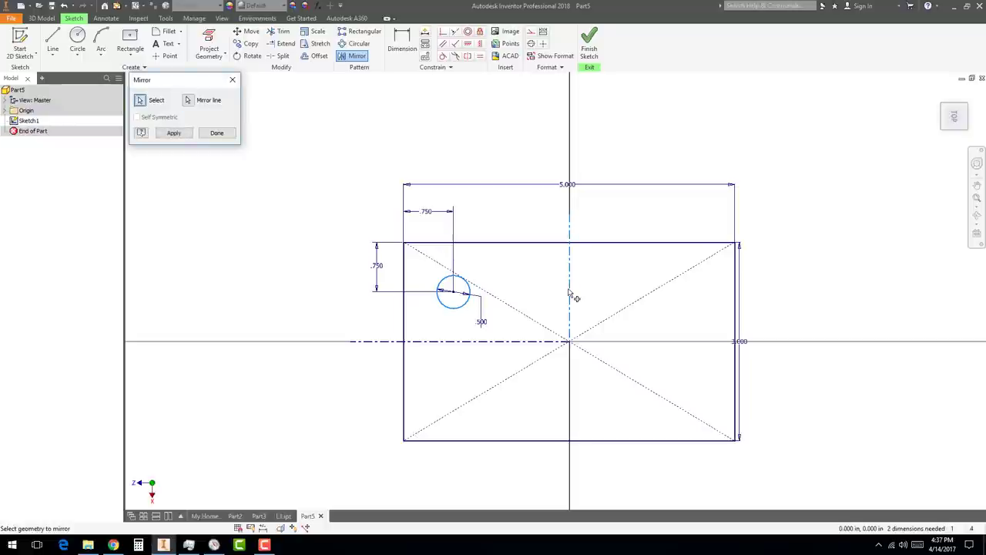
click(173, 134)
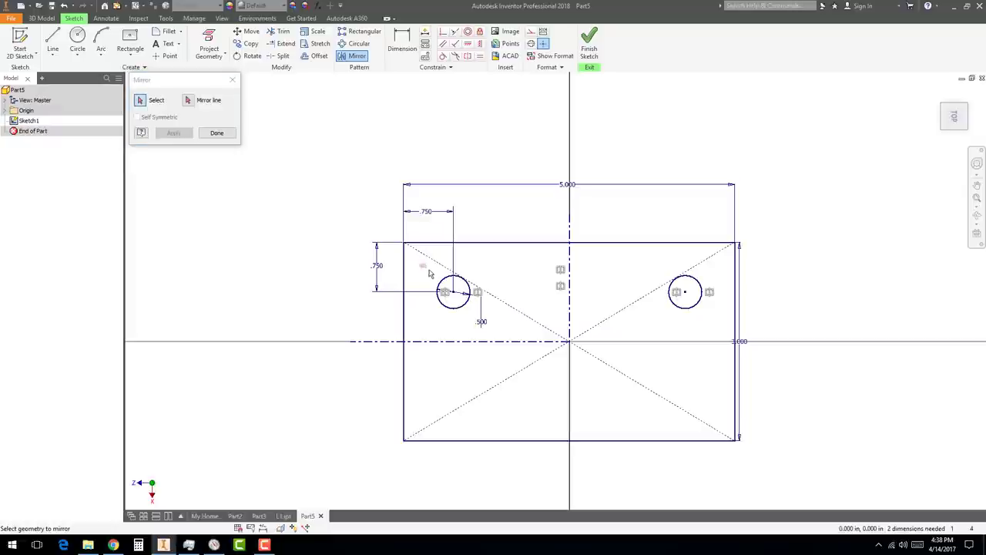
Mirror both upper circles across the horizontal centerline to complete the four-hole layout
mouse_move(420, 264)
mouse_down()
mouse_move(524, 302)
mouse_move(720, 324)
mouse_up()
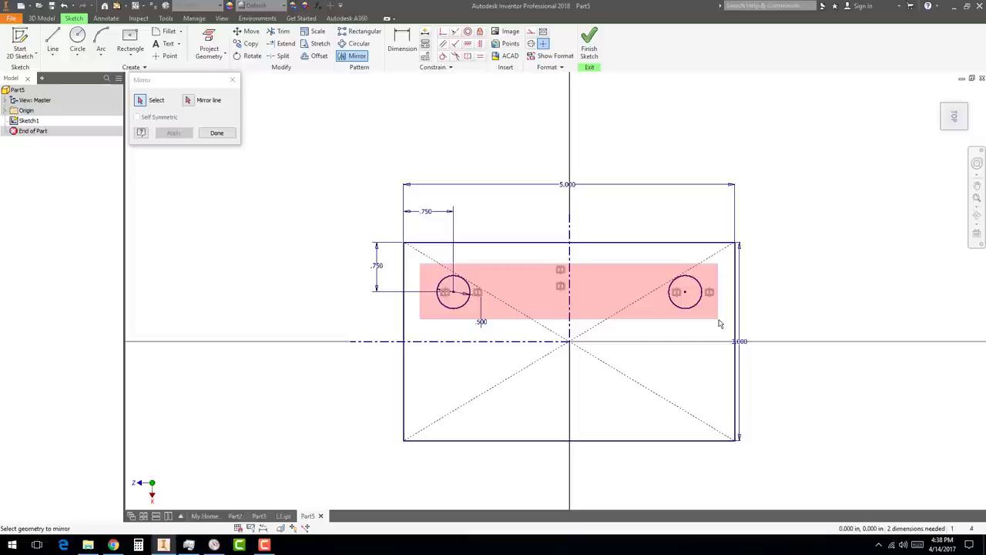
drag(721, 324, 721, 325)
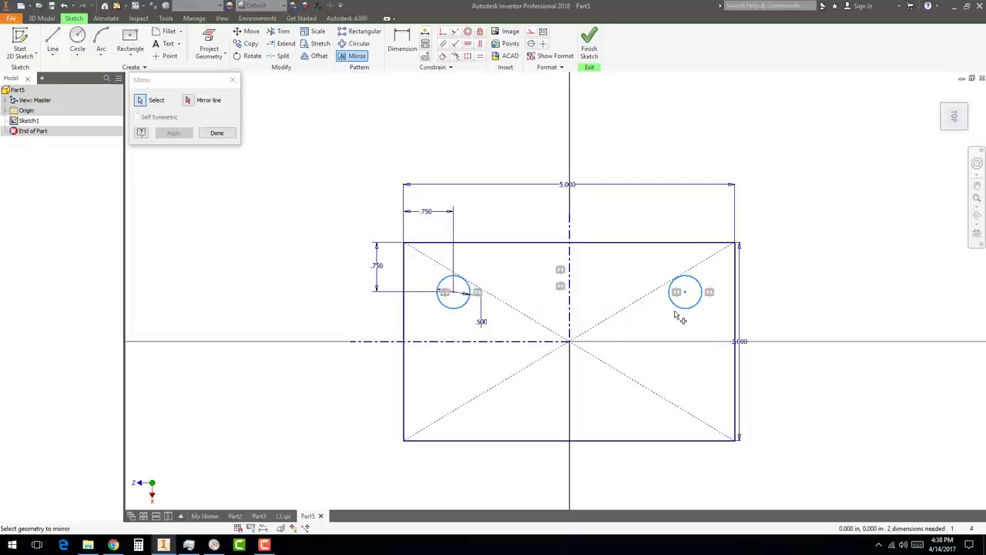
click(190, 101)
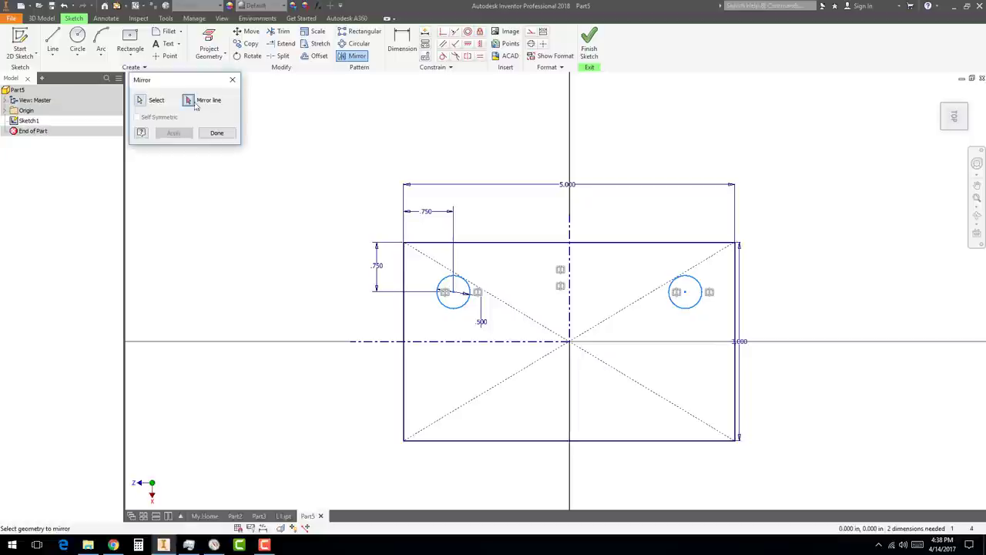
click(502, 342)
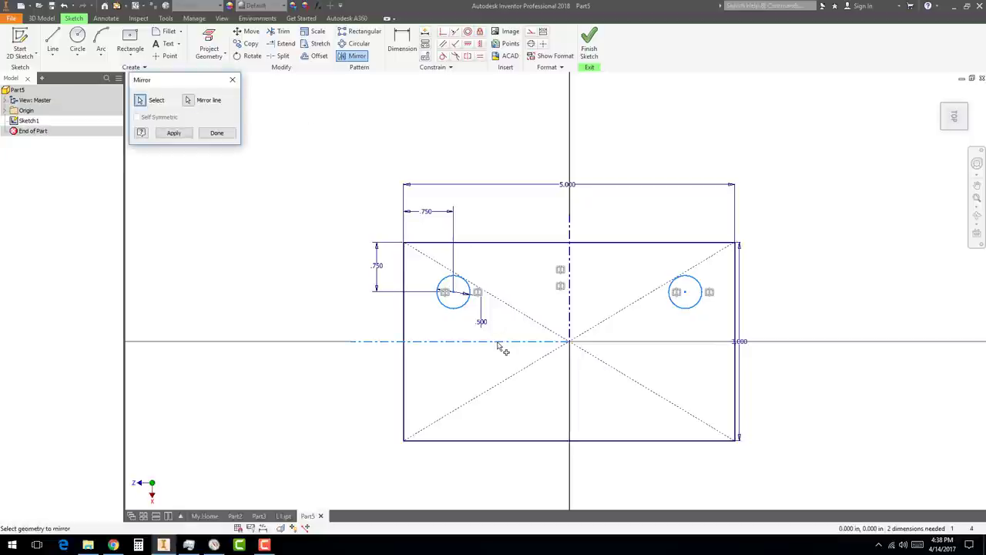
click(182, 135)
click(215, 133)
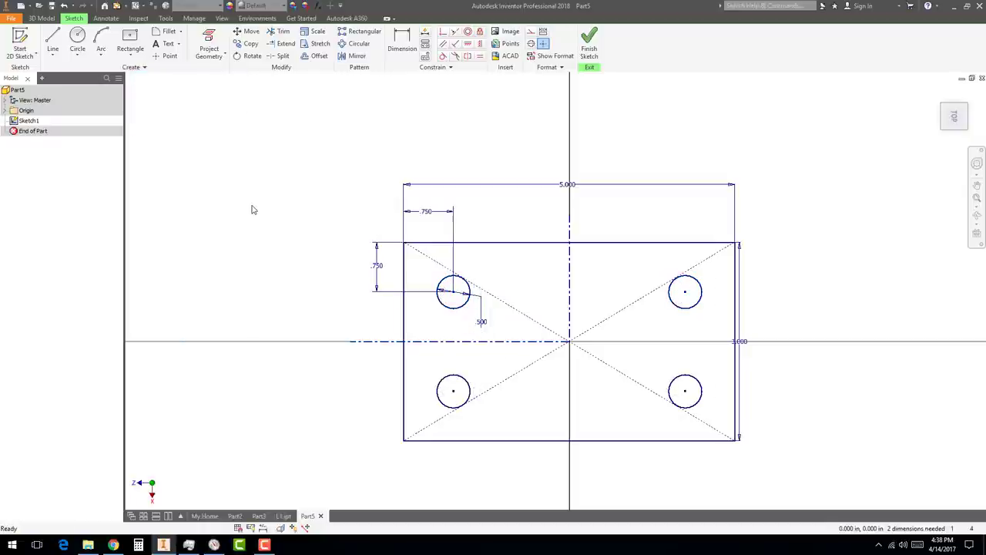
Finish the sketch and extrude the rectangular profile around the four circles upward by 1.5 in
click(589, 50)
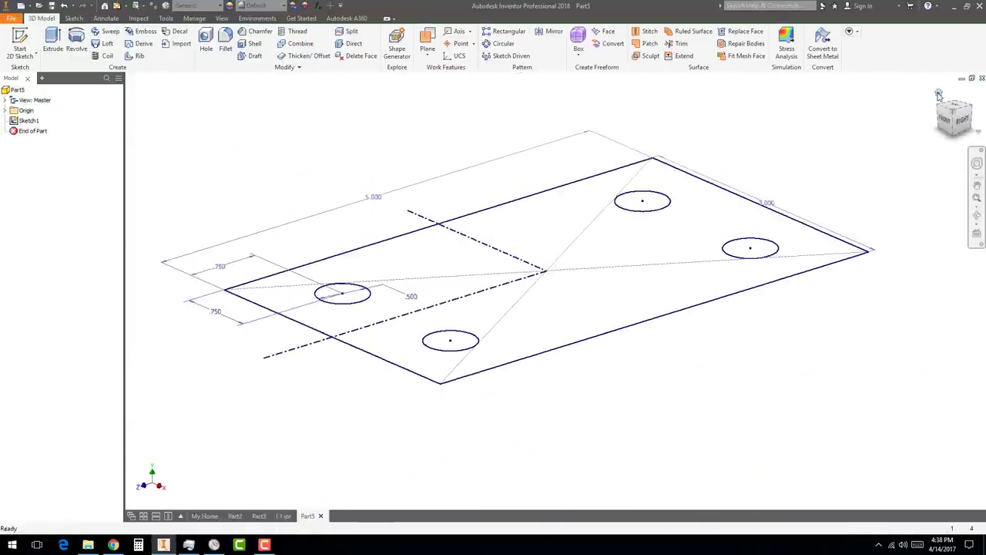
click(52, 42)
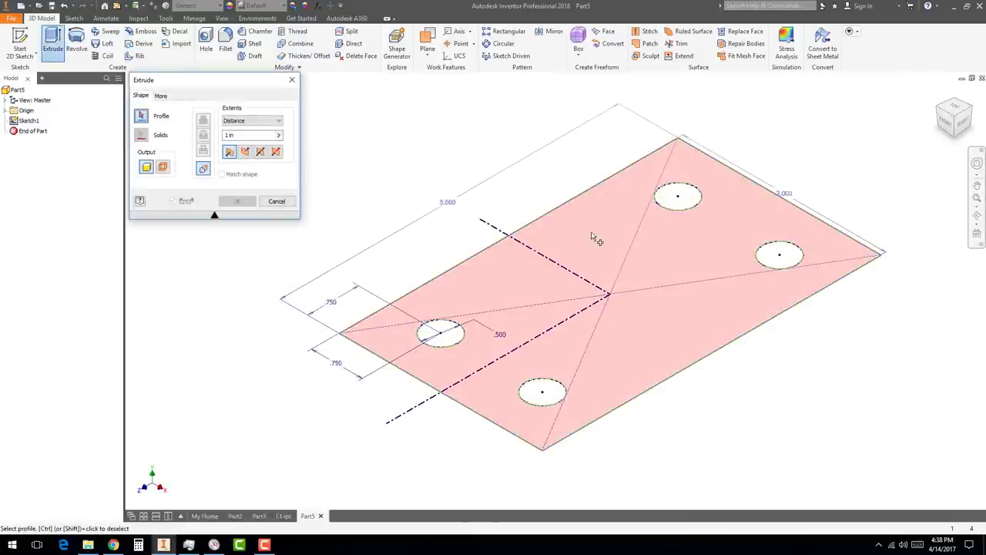
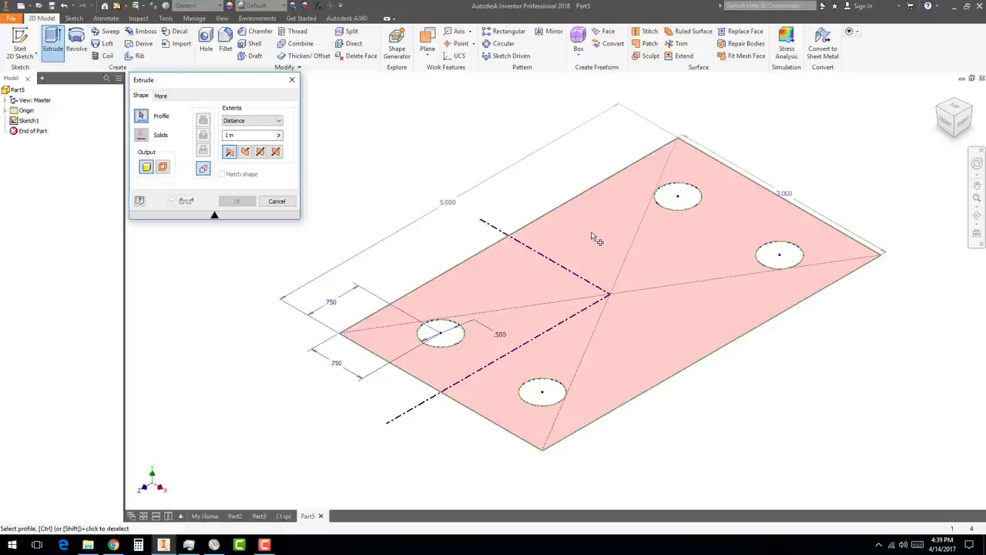
click(511, 284)
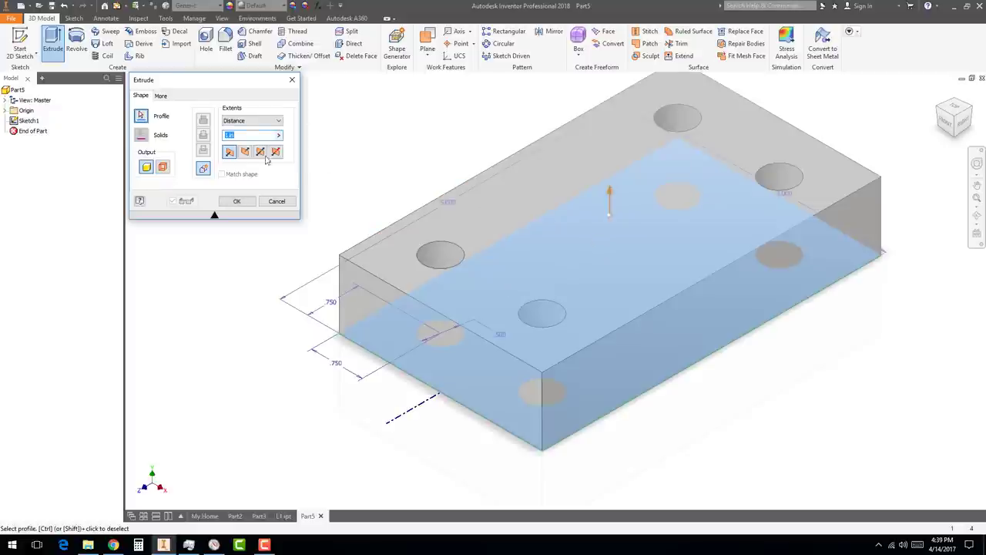
text(300)
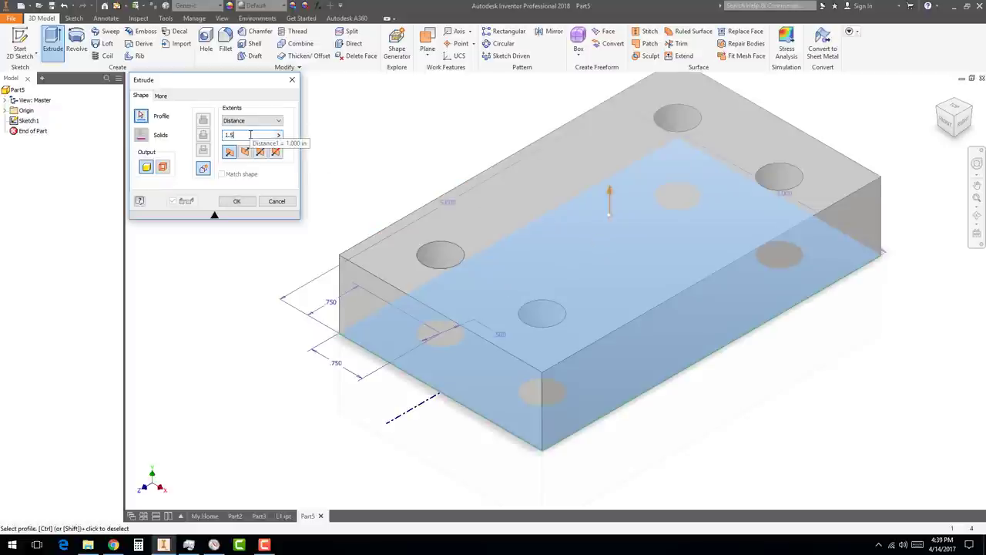
key(Return)
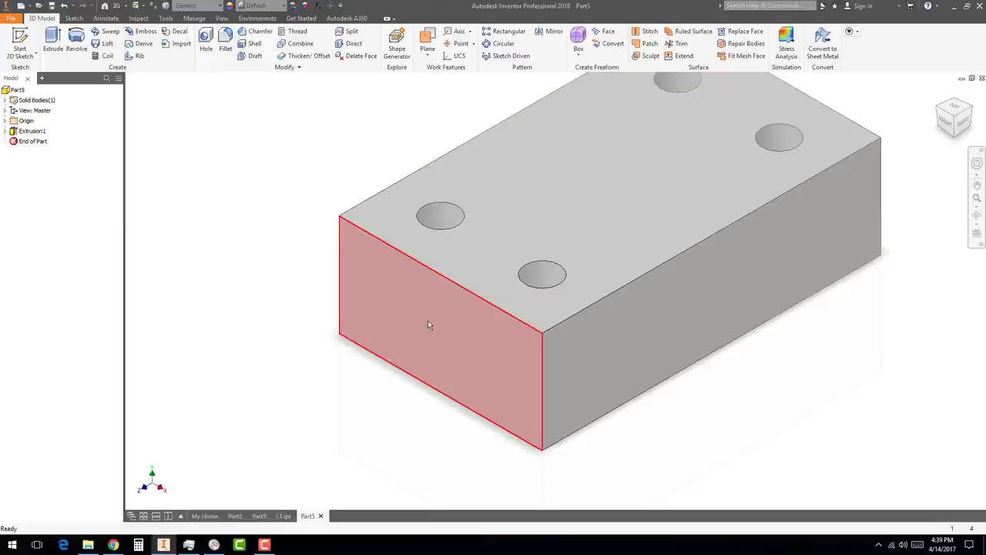
key(F6)
scroll(409, 260, down, 3)
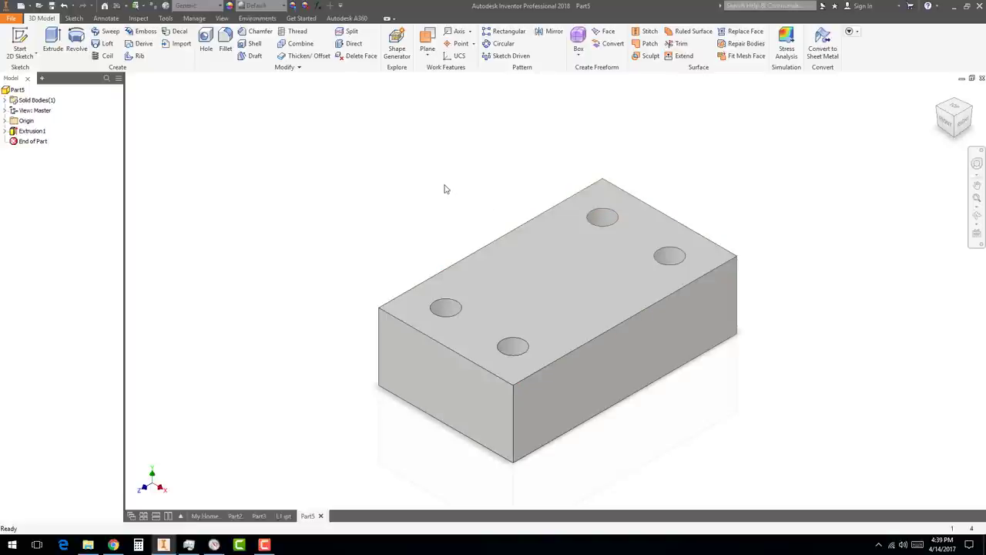
Start a sketch on the block's top face and draw a center rectangle on the origin, about 1.3 in wide and spanning the full 3 in depth
click(568, 284)
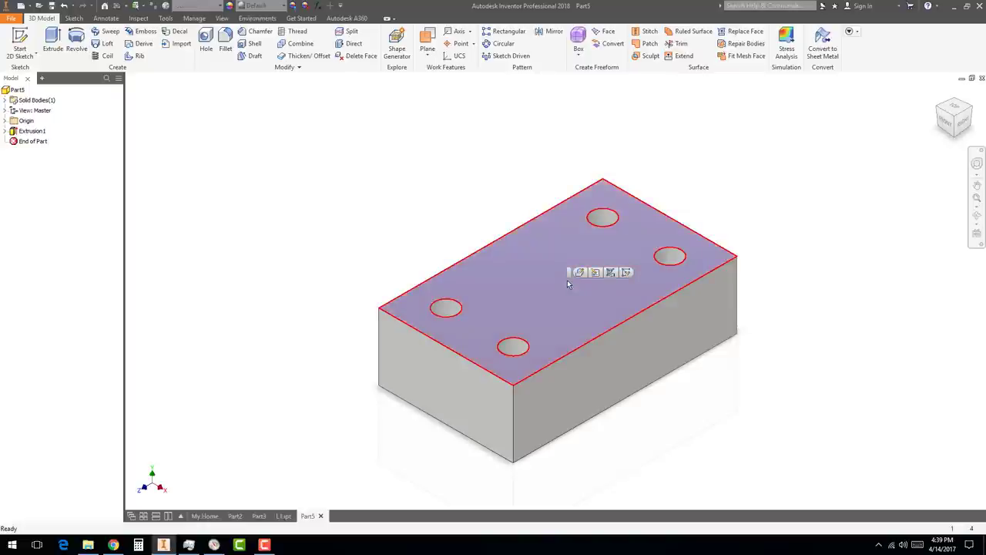
click(628, 274)
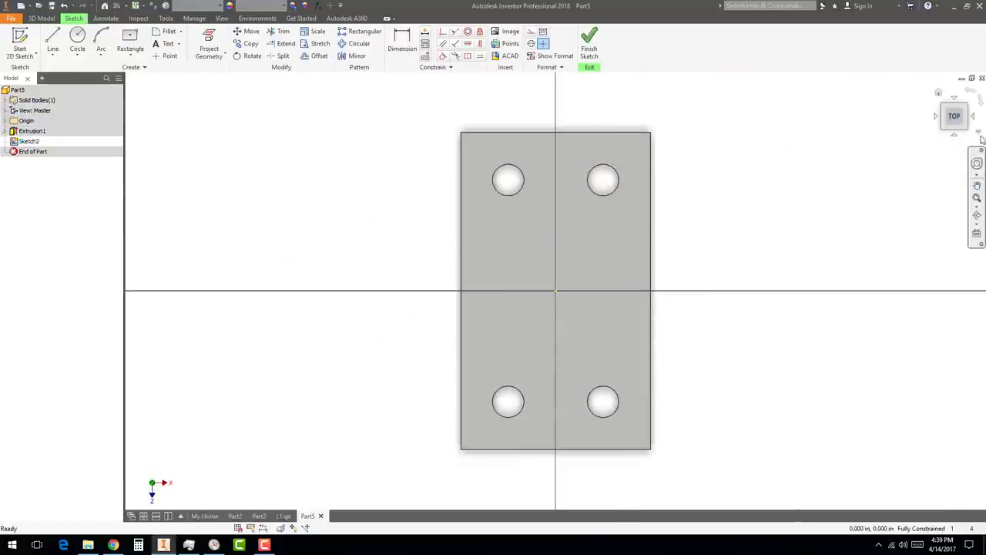
click(969, 93)
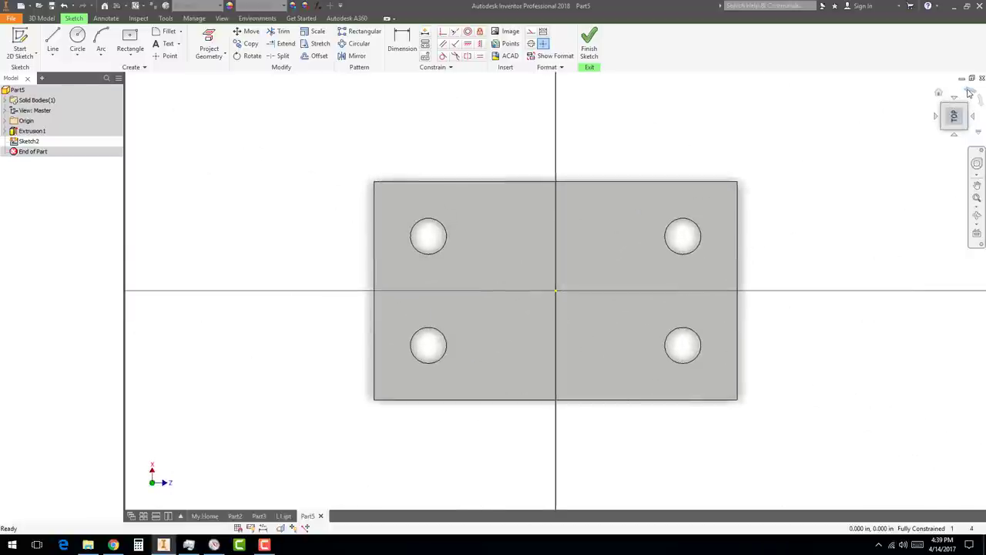
click(129, 43)
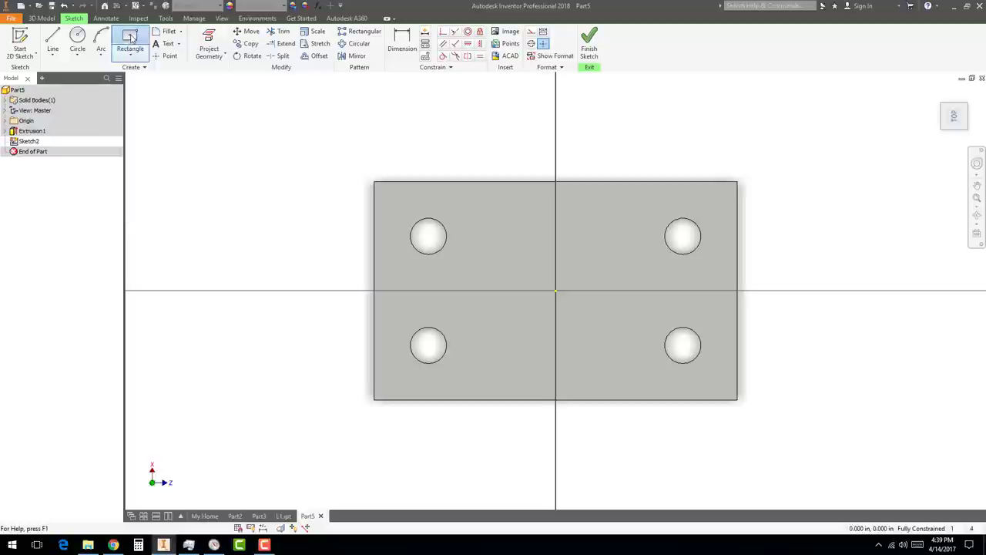
click(556, 290)
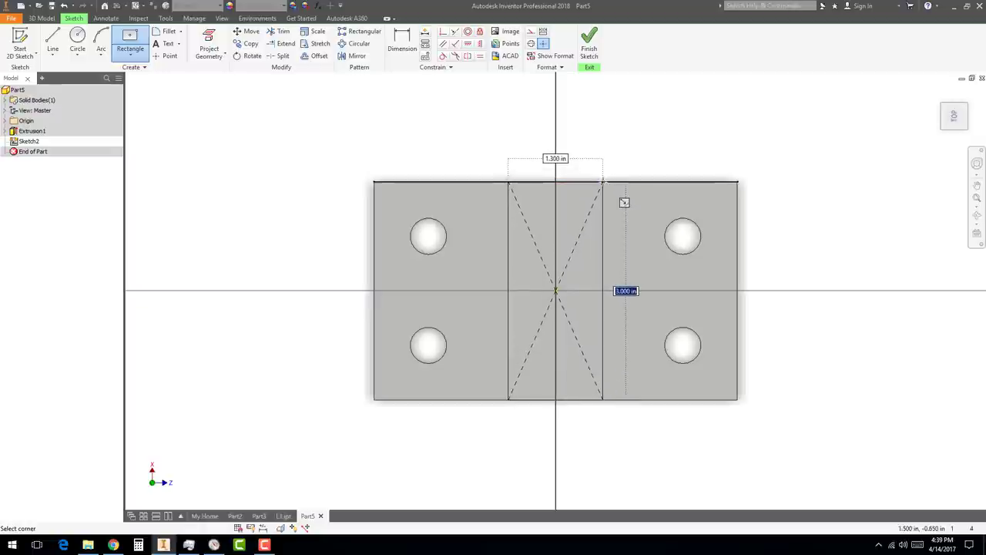
click(624, 202)
Dimension the center rectangle's width between its two long sides as 1.5 in
click(401, 42)
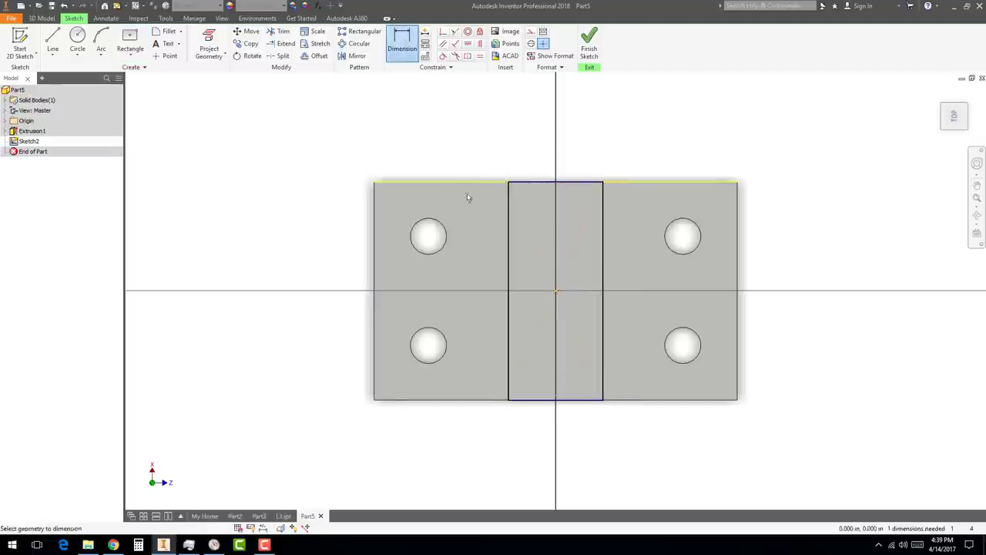
click(507, 220)
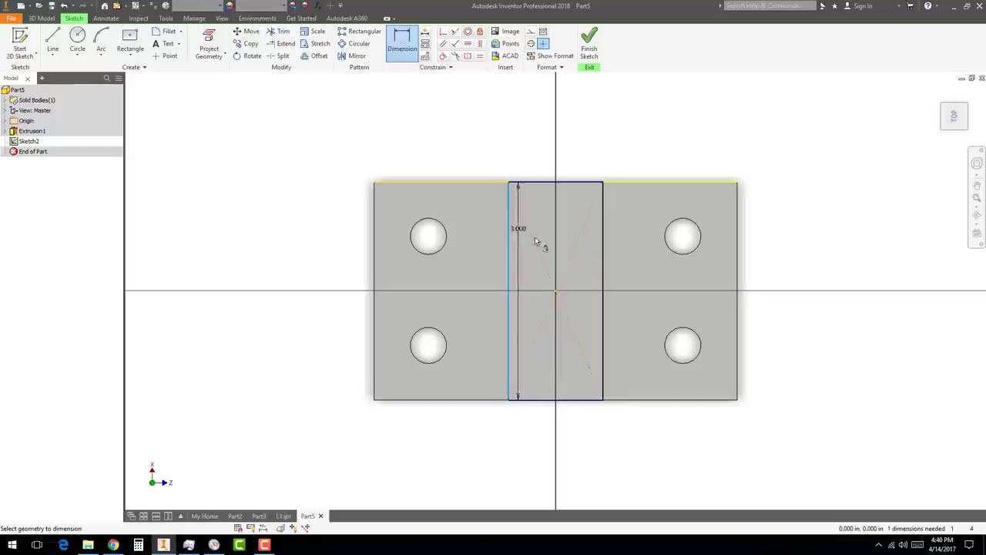
click(603, 231)
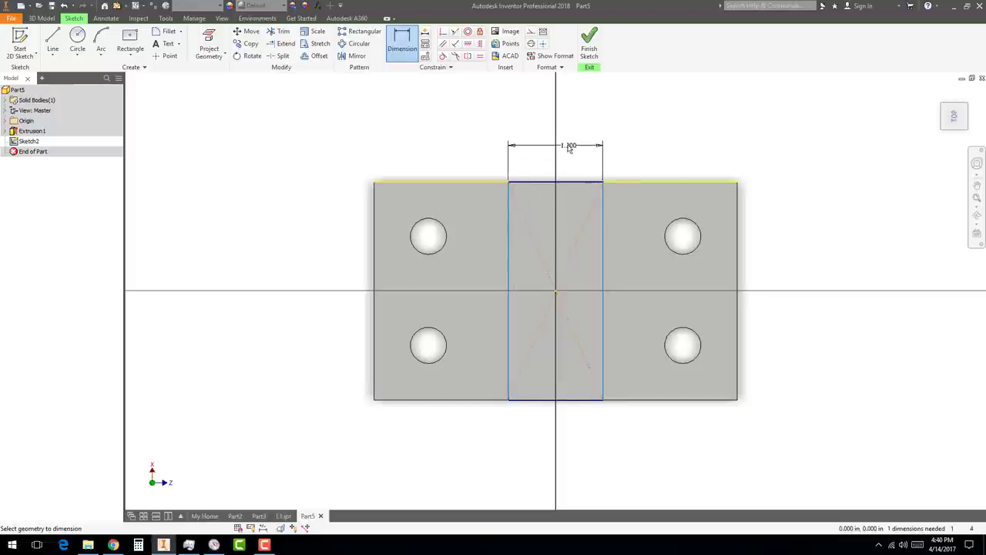
click(568, 146)
text(1.5)
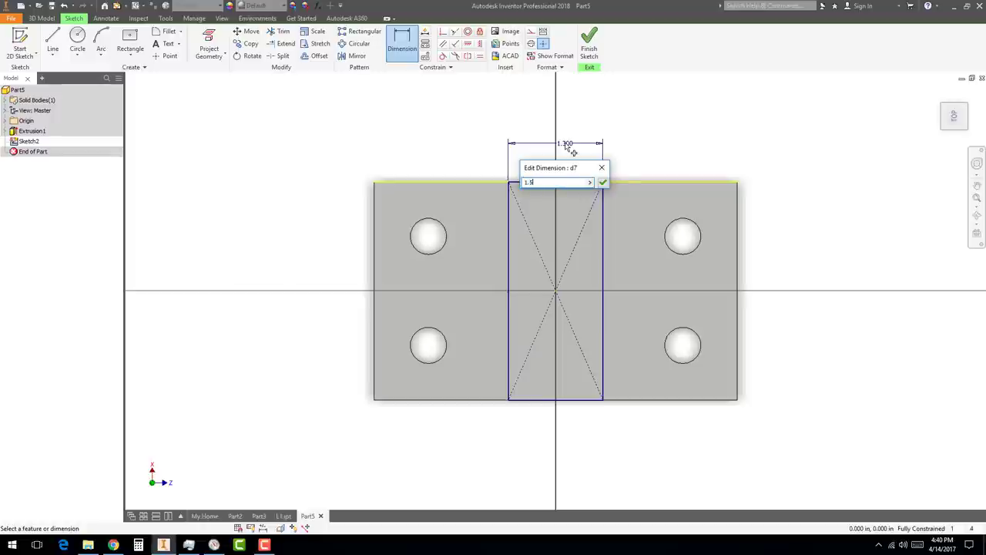
key(Return)
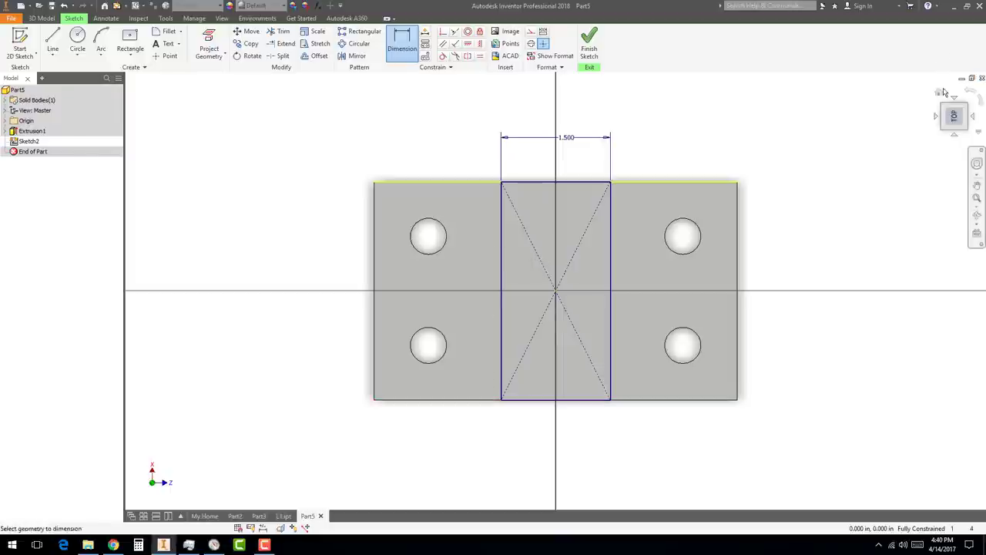
Finish the sketch and extrude the center rectangle as a cut 1 in down into the block
click(942, 93)
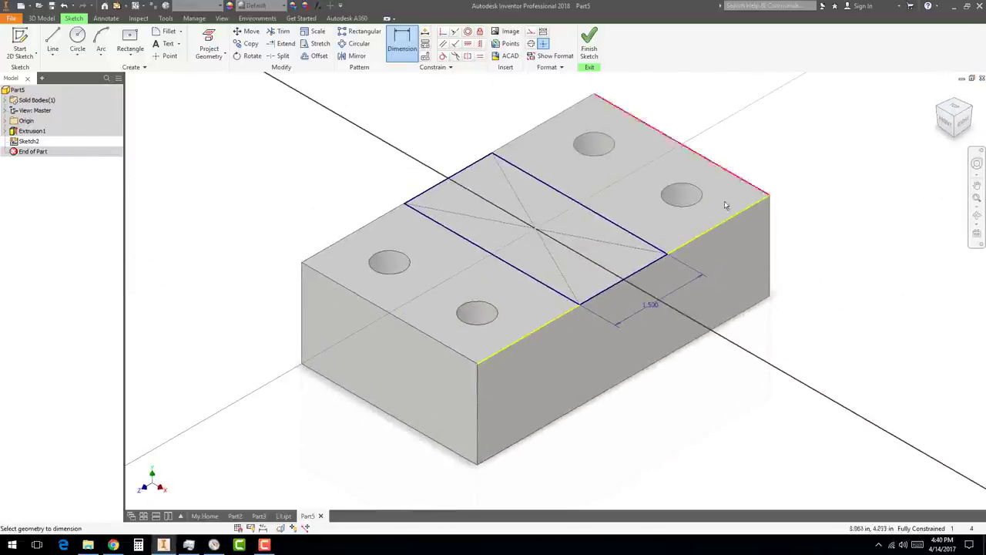
click(588, 42)
click(53, 40)
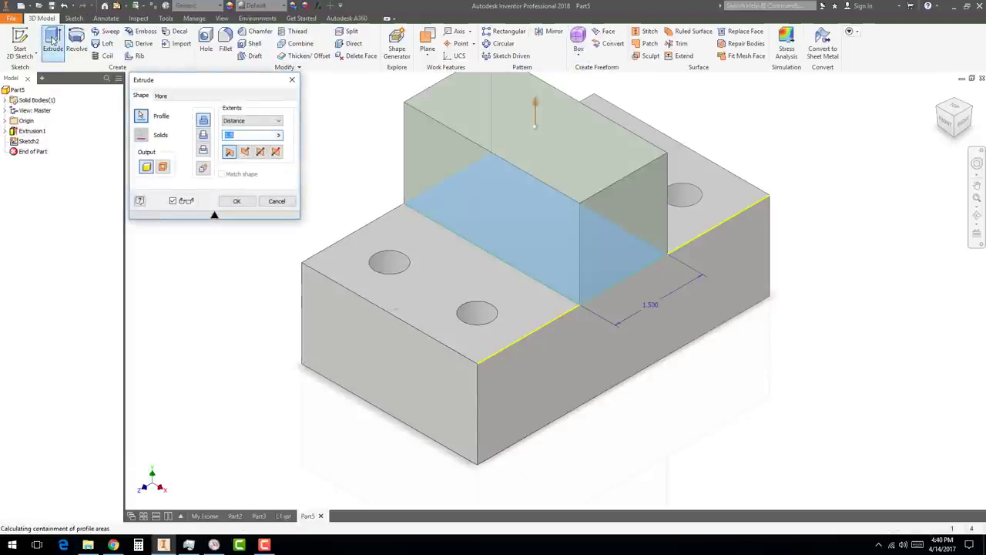
click(205, 136)
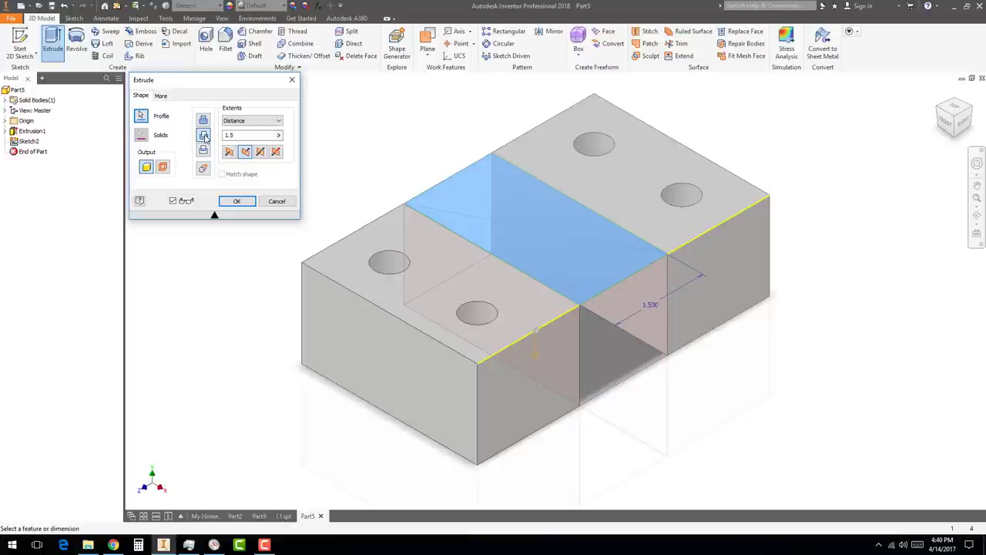
click(245, 152)
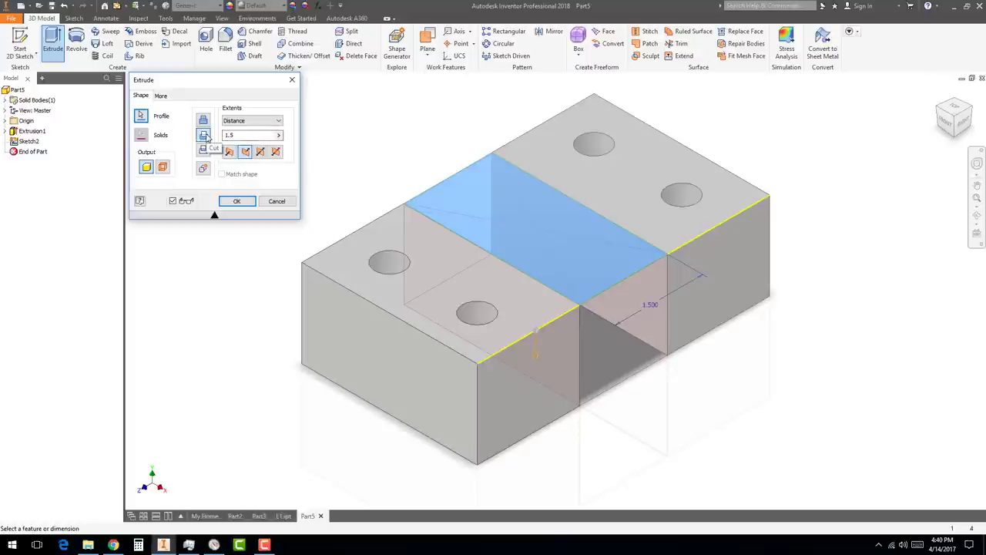
click(244, 136)
double_click(238, 137)
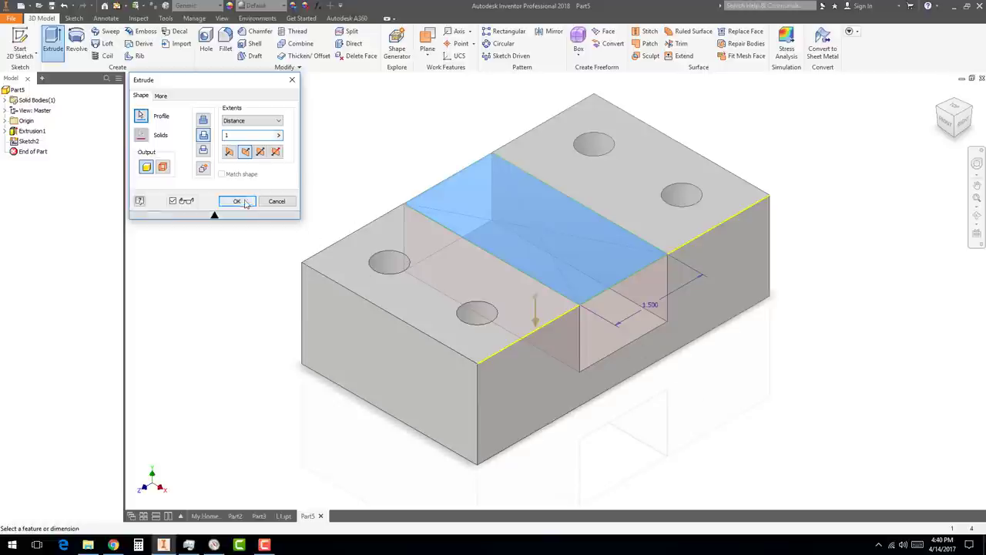
click(237, 201)
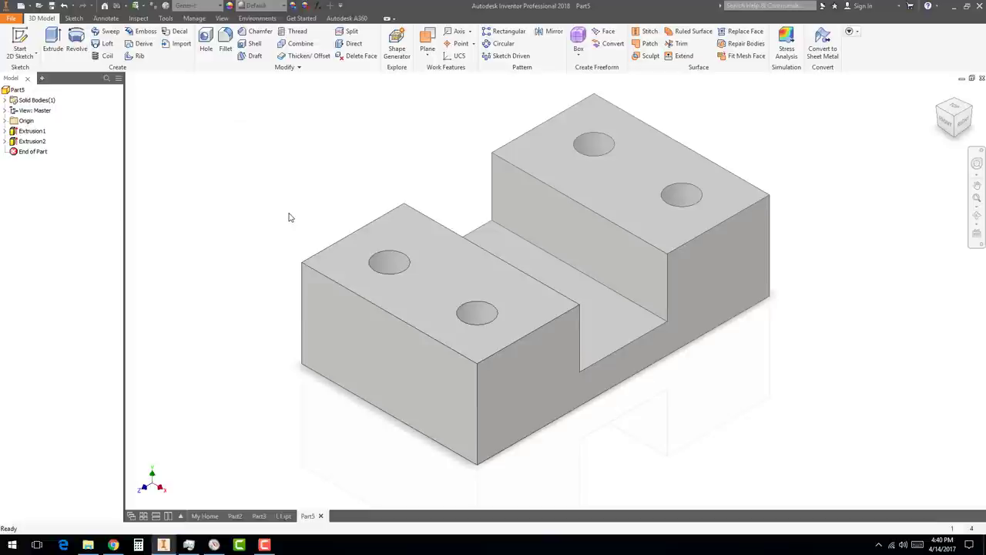
Fillet the block's four vertical corner edges and the slot's two bottom edges with a 0.375 in radius
click(225, 48)
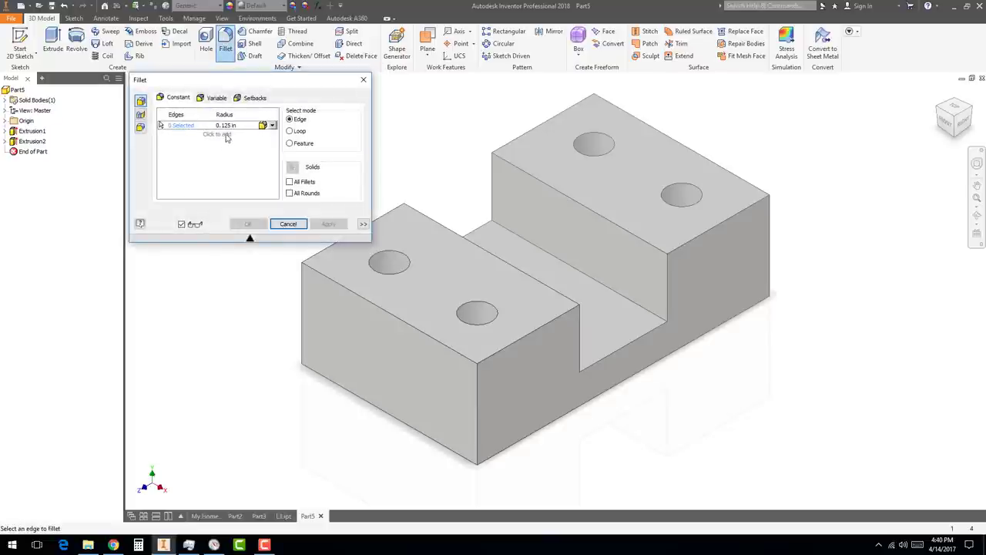
click(227, 125)
key(BackSpace)
text(375)
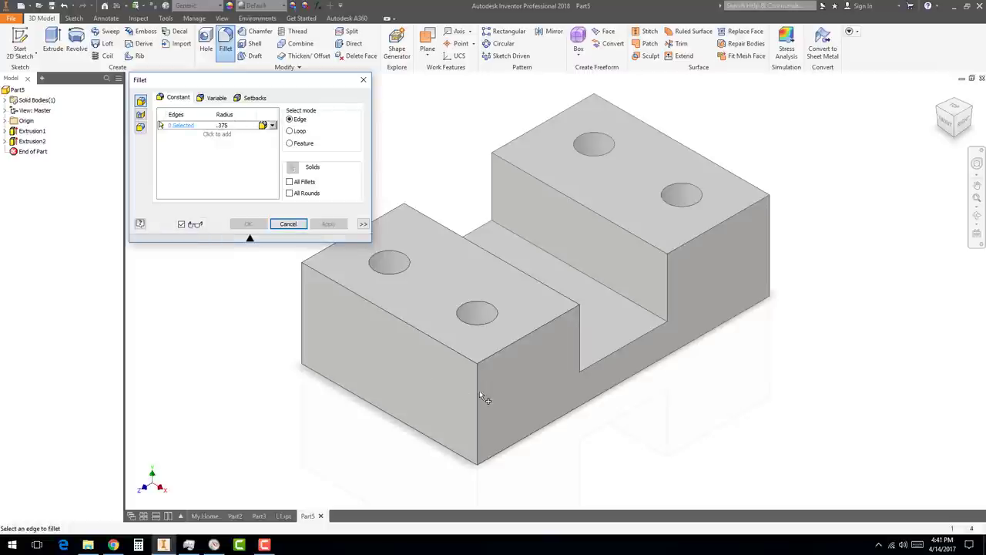
click(478, 397)
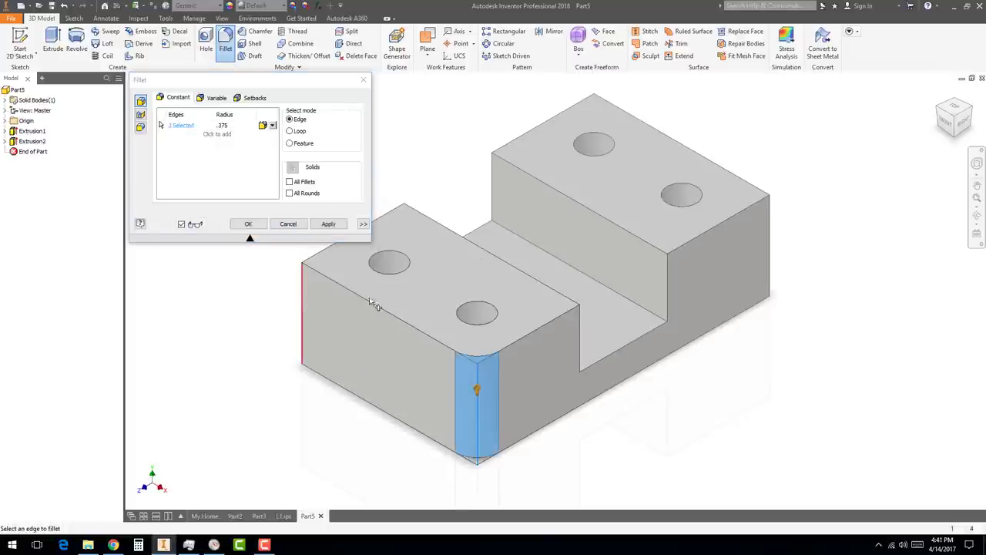
click(591, 131)
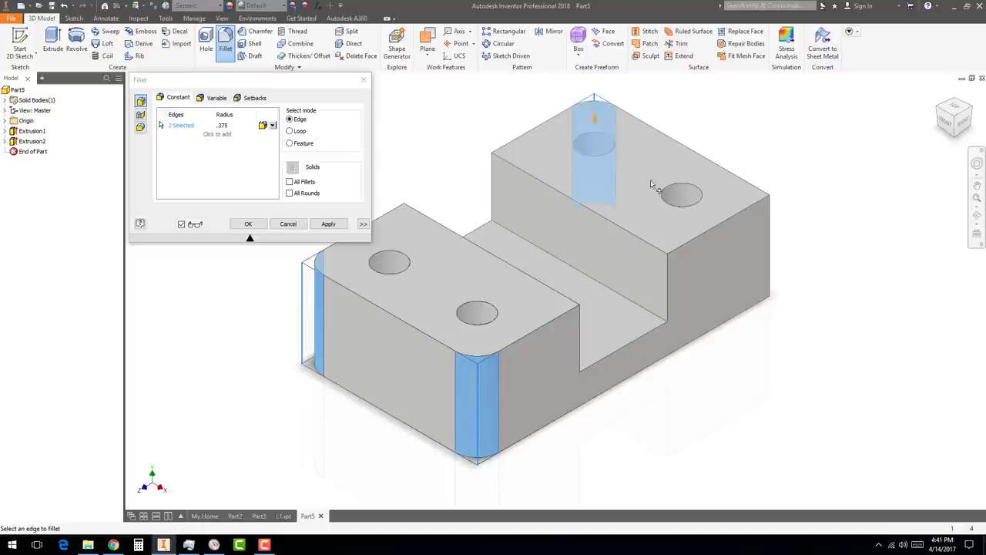
click(771, 248)
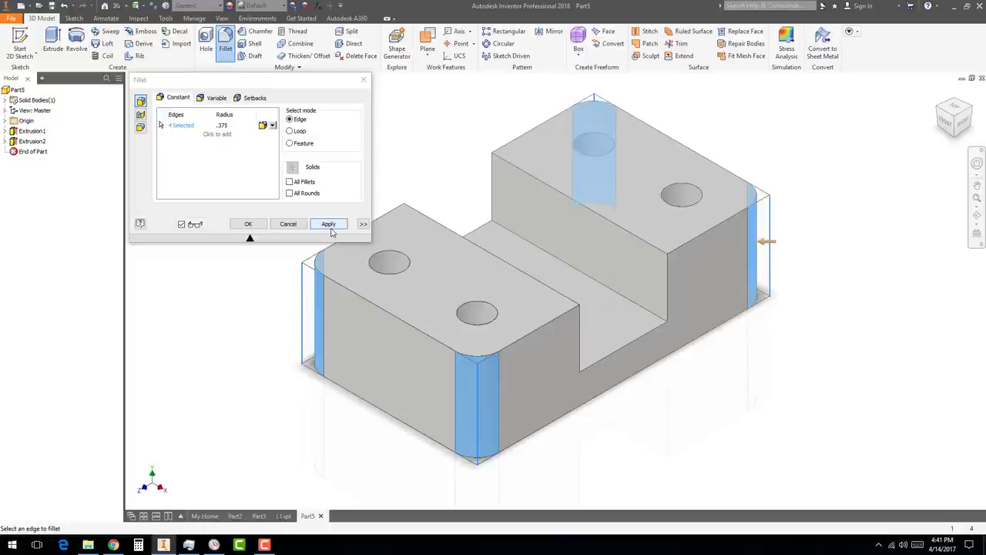
click(588, 289)
click(568, 370)
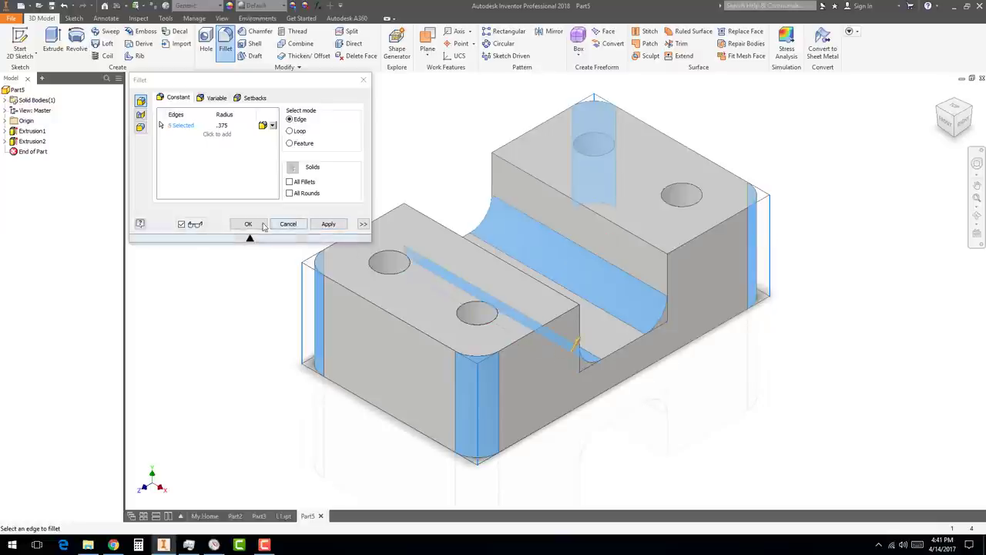
click(328, 223)
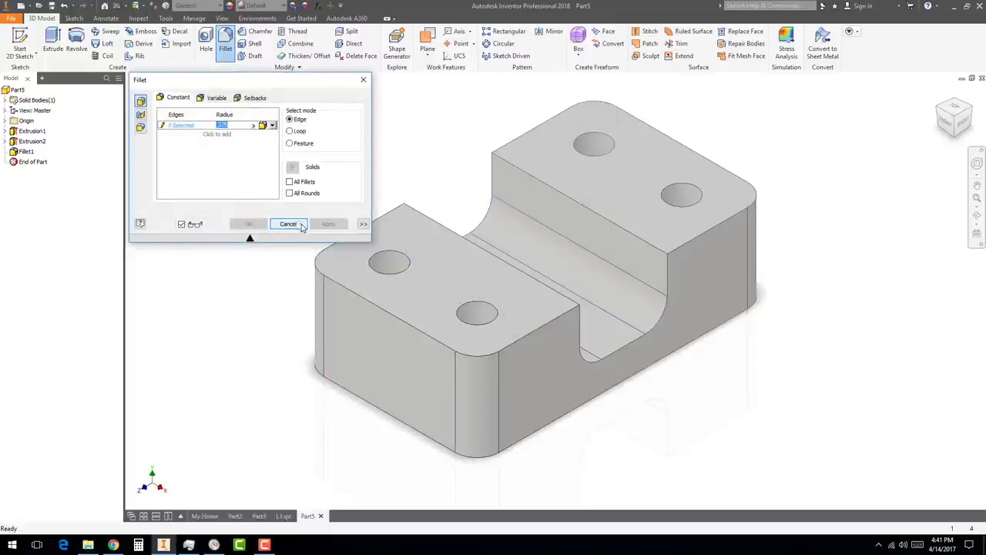
click(287, 223)
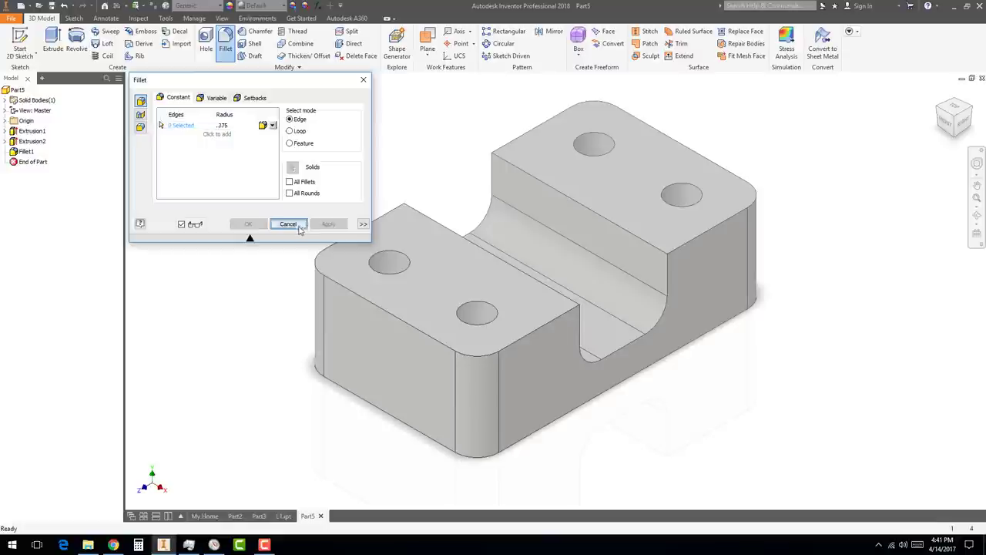
Chamfer the outer top edges of both raised sides and the top rims of all four holes by 0.125 in
click(255, 33)
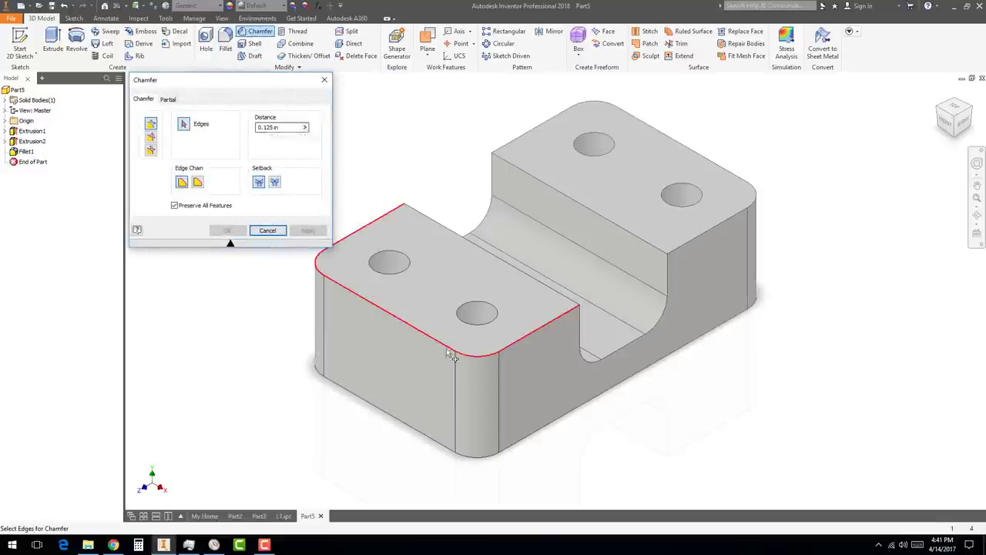
click(519, 347)
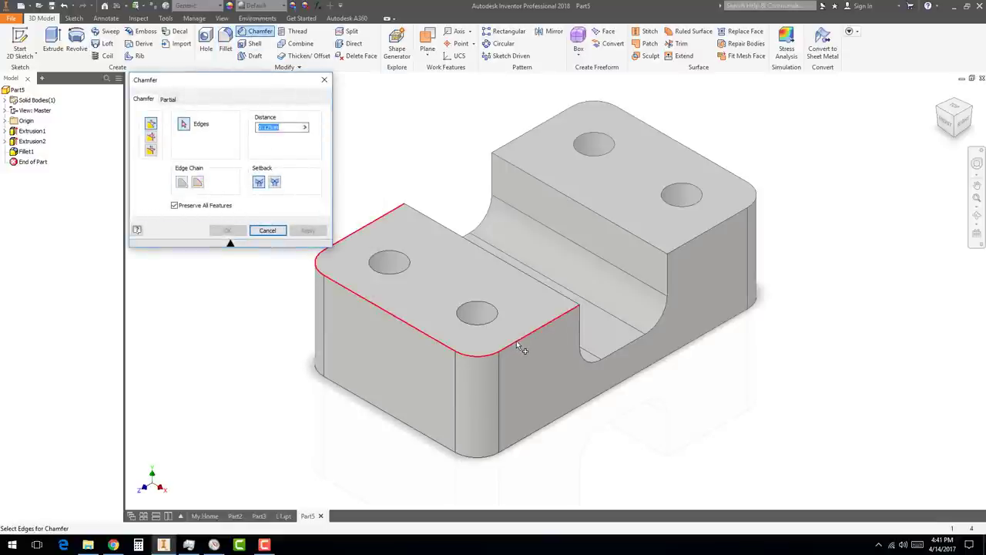
click(700, 242)
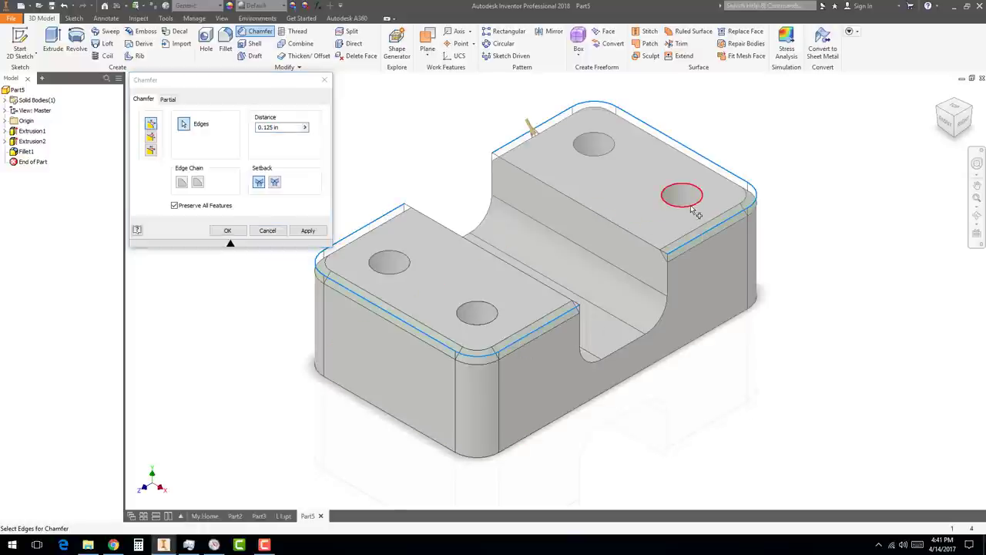
click(691, 208)
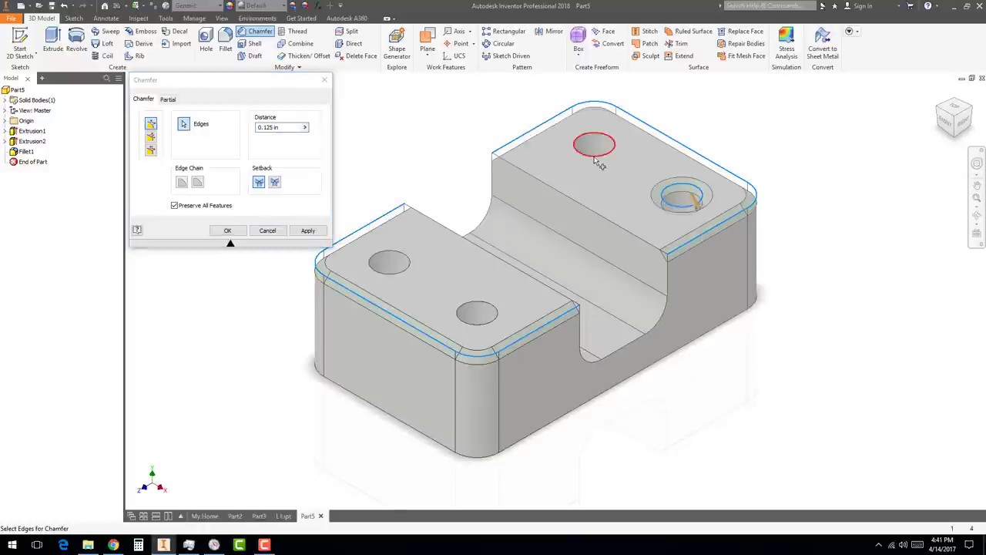
click(590, 162)
click(401, 275)
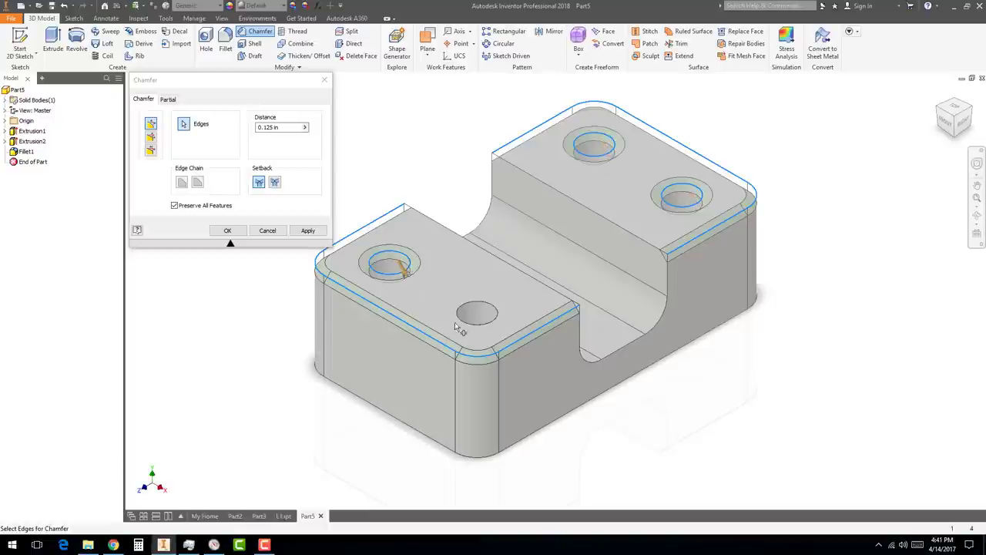
click(476, 326)
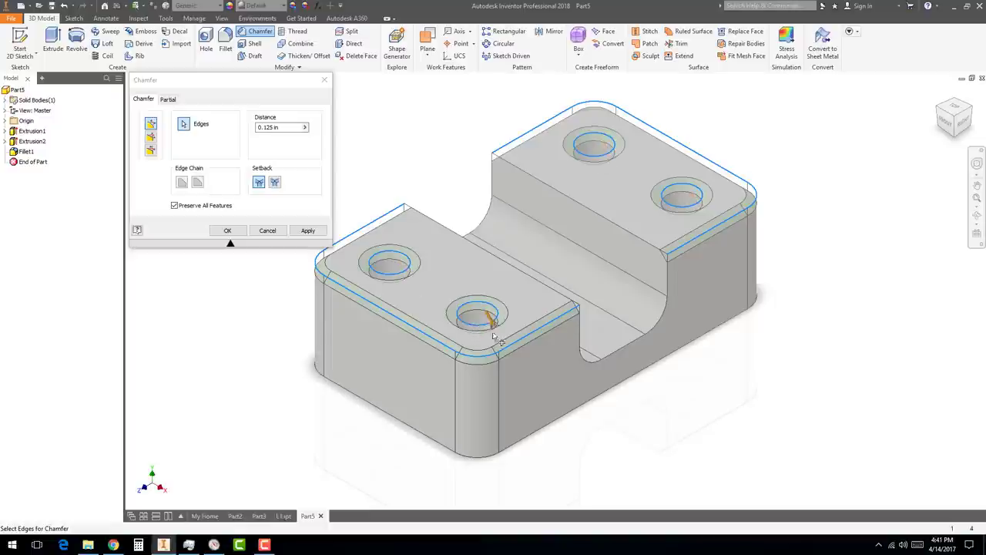
click(307, 231)
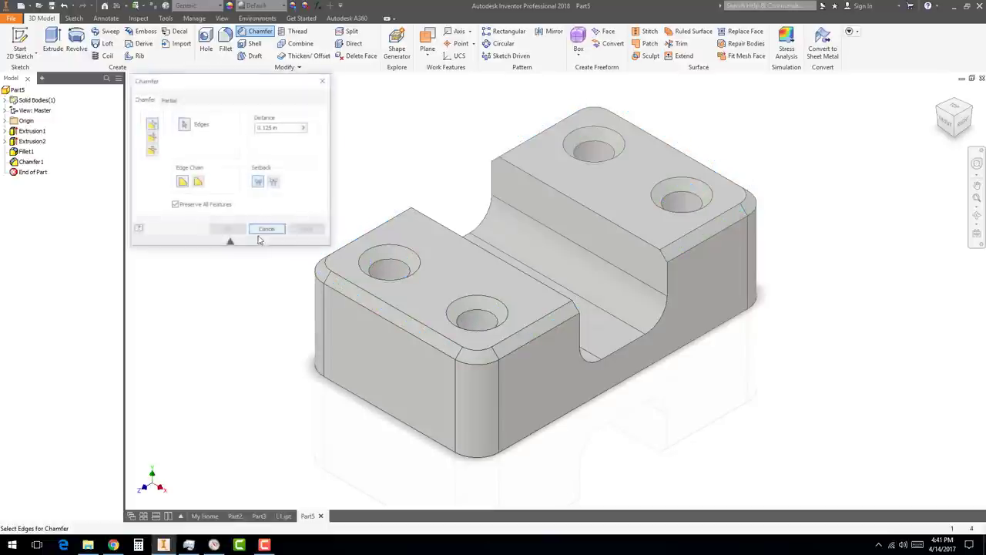
click(267, 231)
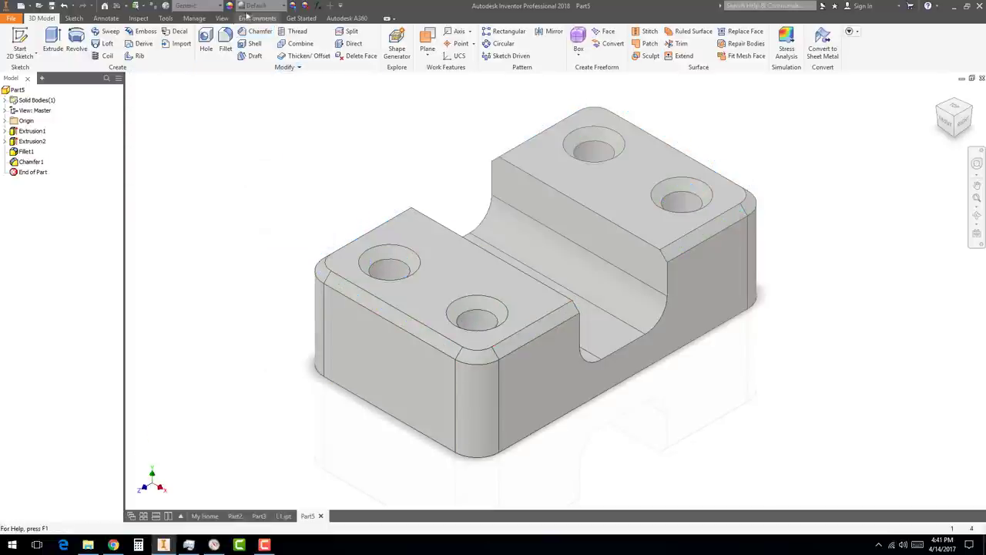
Set the whole part's appearance to Chrome - Polished
click(284, 5)
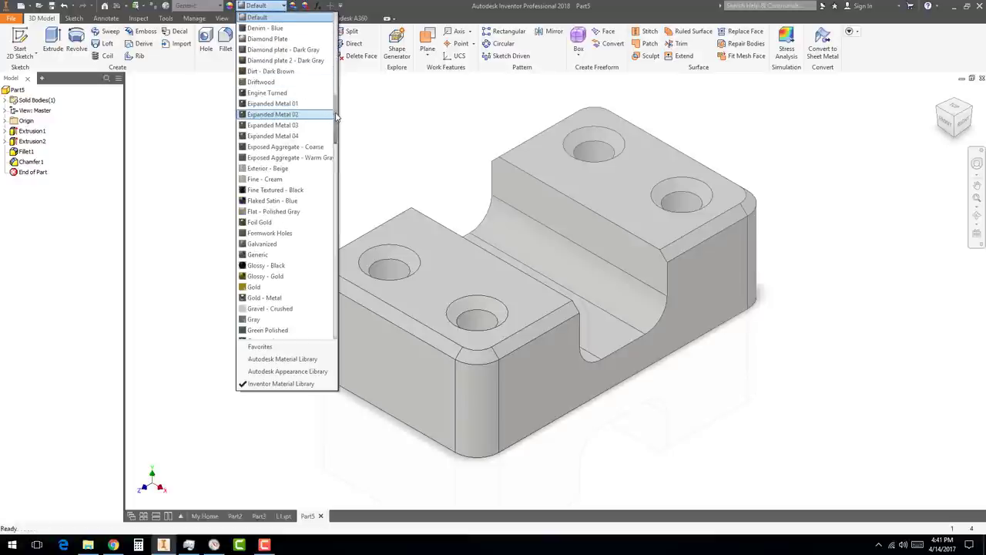
drag(336, 115, 335, 86)
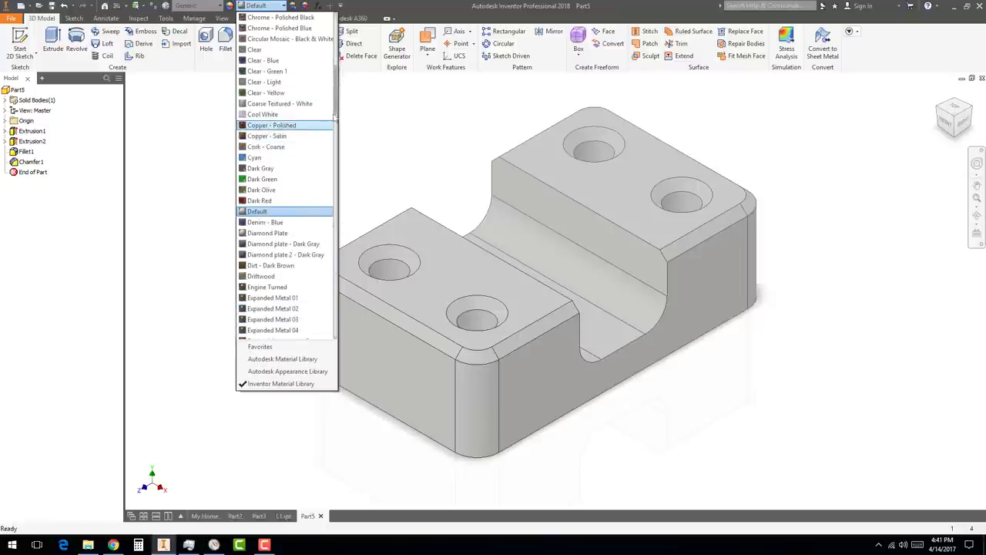
scroll(337, 91, up, 3)
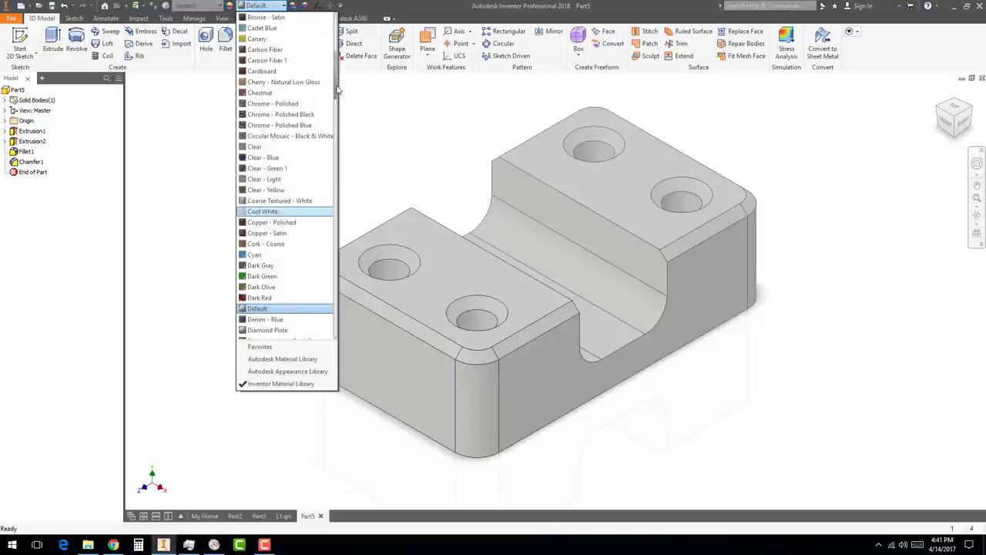
click(292, 107)
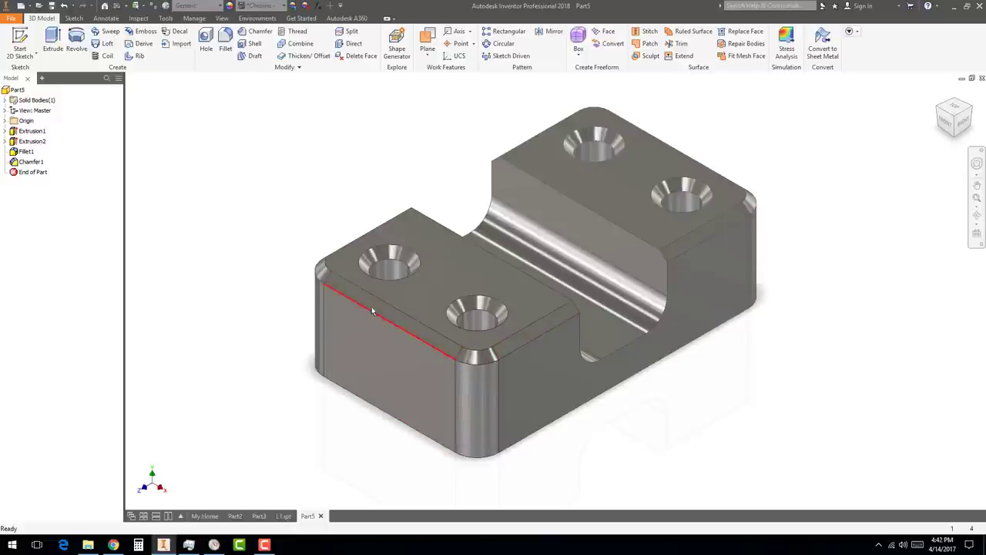
Apply the Dark Green appearance to the chamfer feature only
click(31, 163)
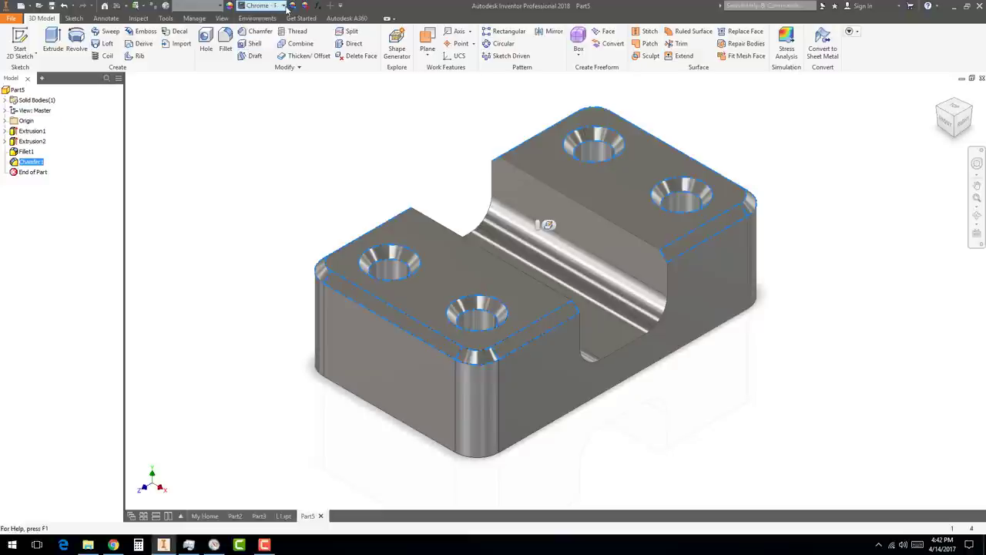
click(284, 6)
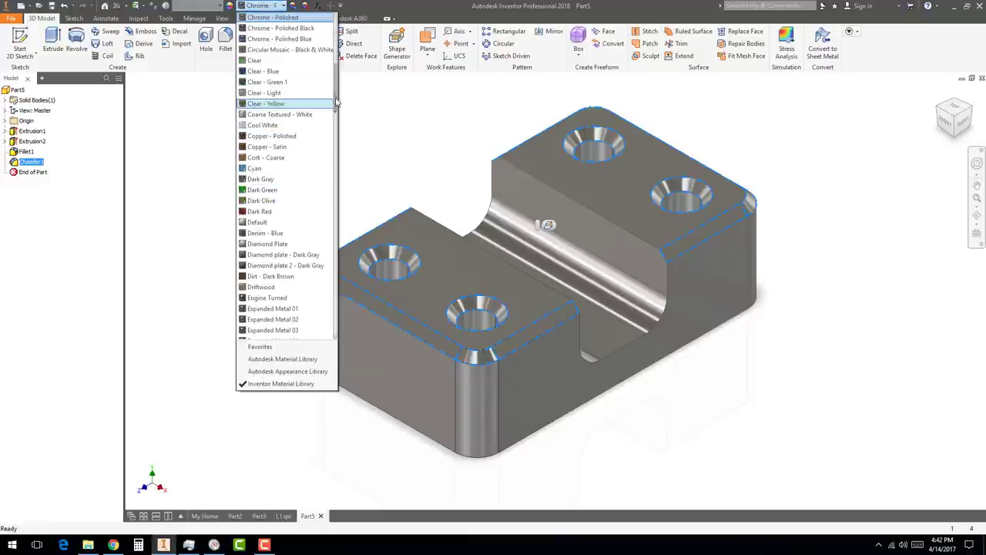
scroll(335, 108, down, 2)
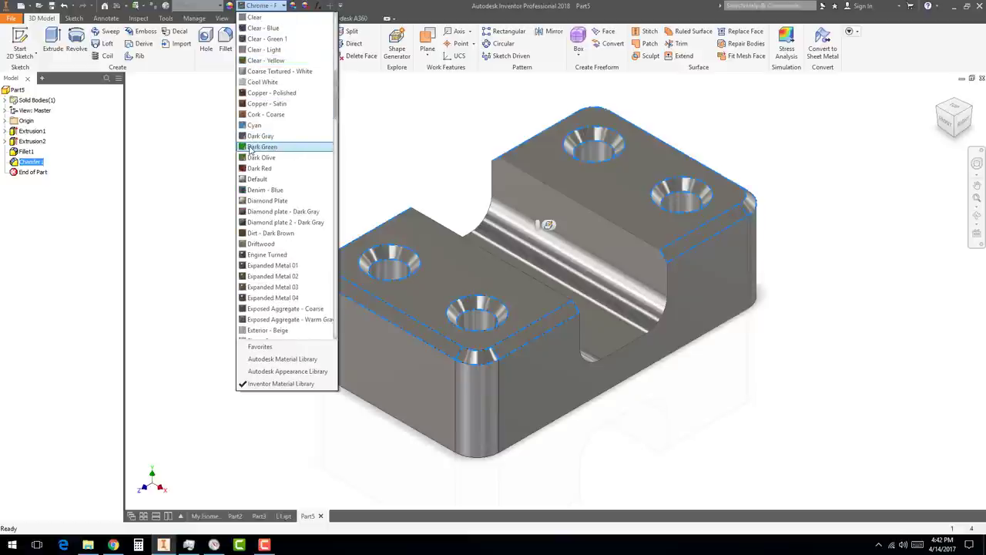
click(262, 147)
click(316, 147)
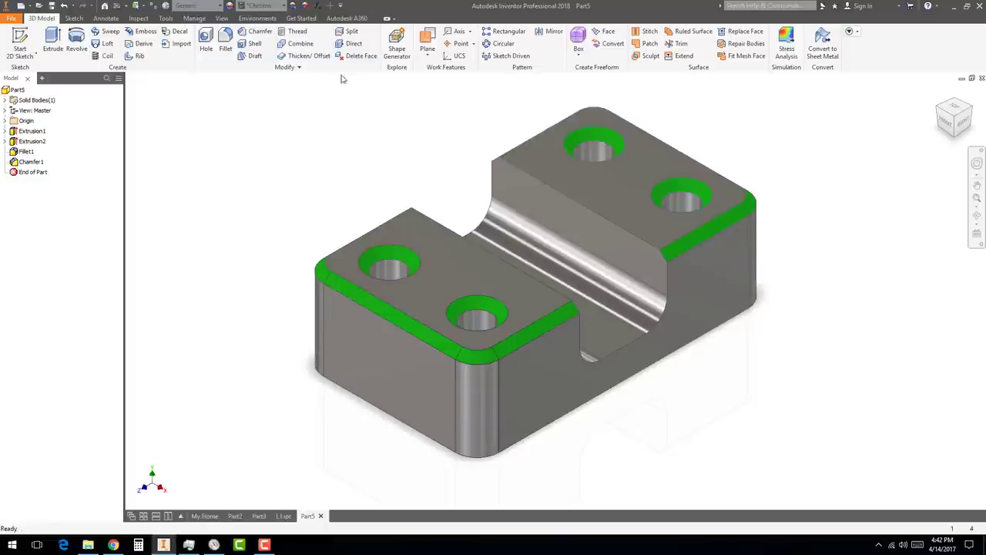
Display the part in perspective projection with the Realistic visual style
click(221, 17)
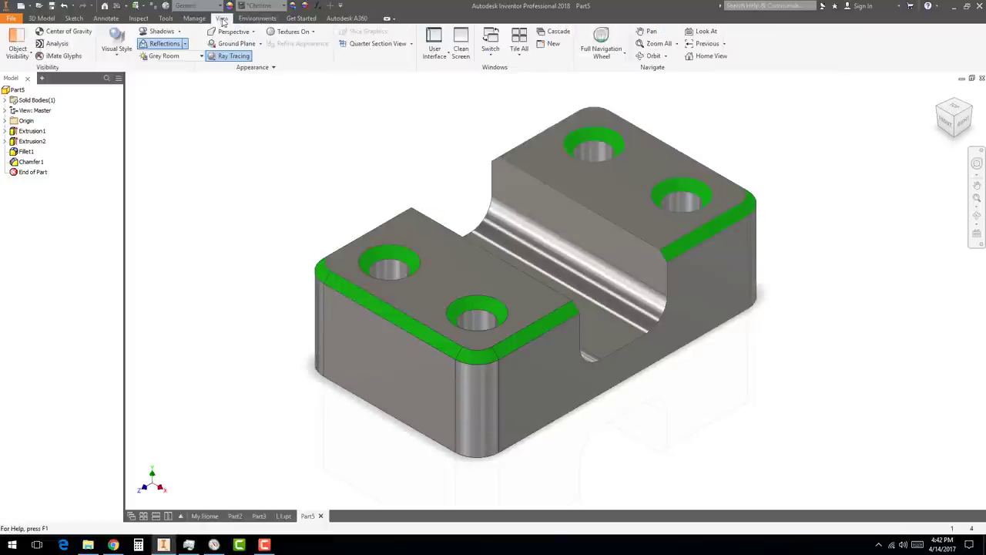
click(238, 34)
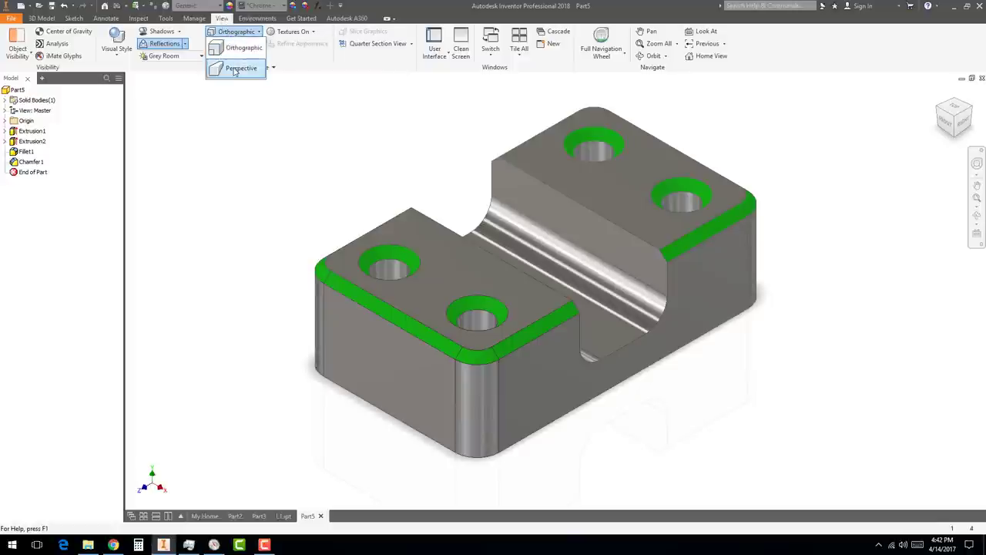
click(235, 67)
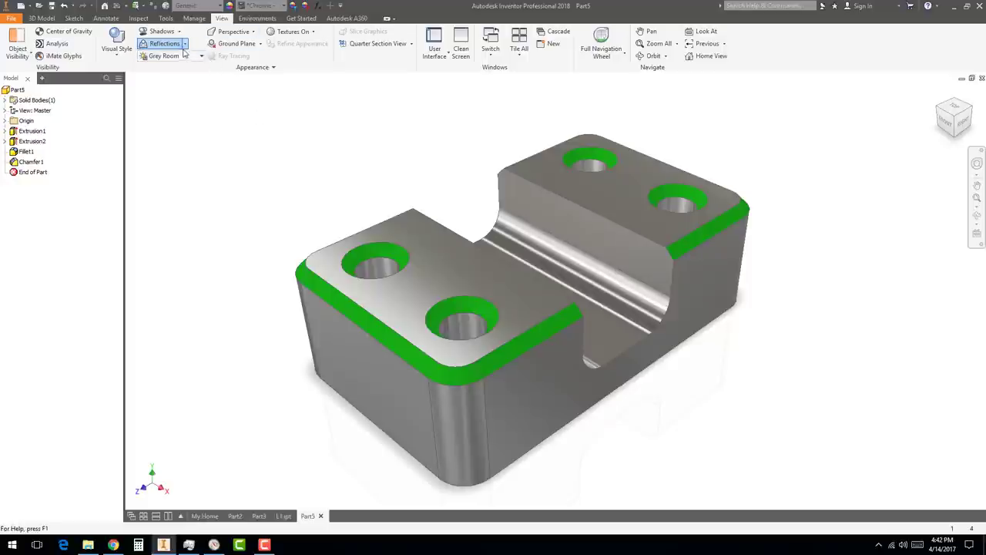
click(117, 42)
click(126, 77)
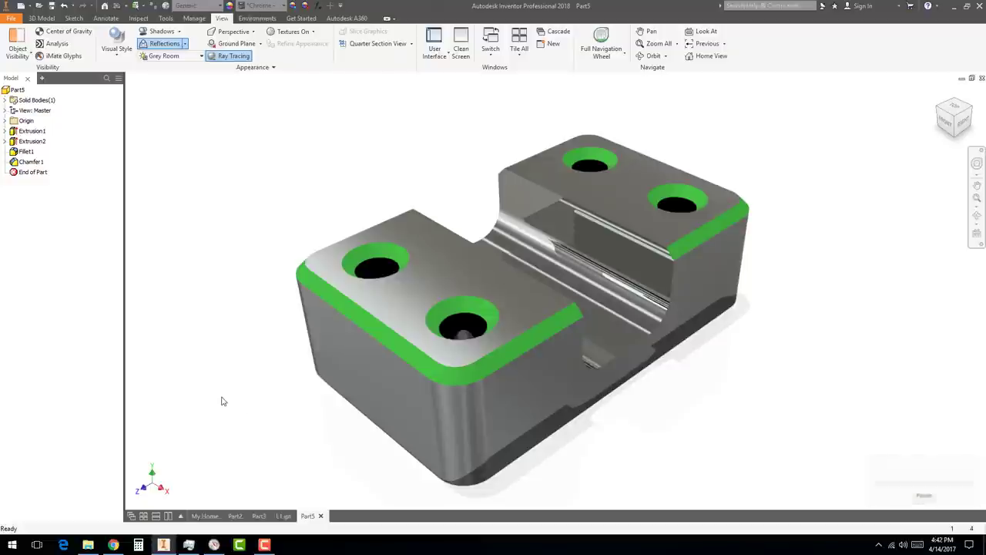
Shell the block with a 0.1 in wall thickness, removing its flat bottom face
mouse_move(616, 435)
shift+middle_down()
mouse_move(608, 337)
mouse_move(623, 391)
mouse_move(595, 242)
mouse_move(584, 260)
shift+middle_up()
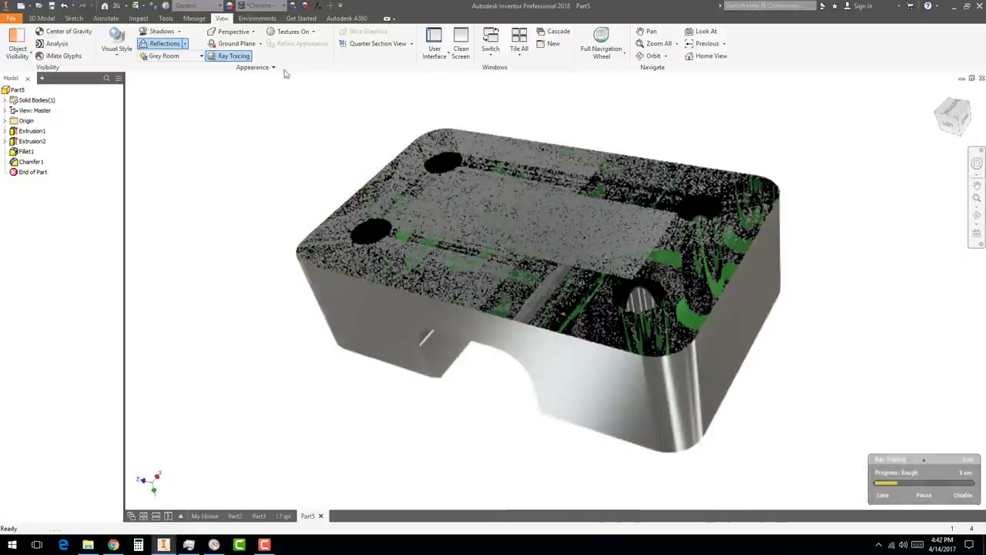
click(42, 18)
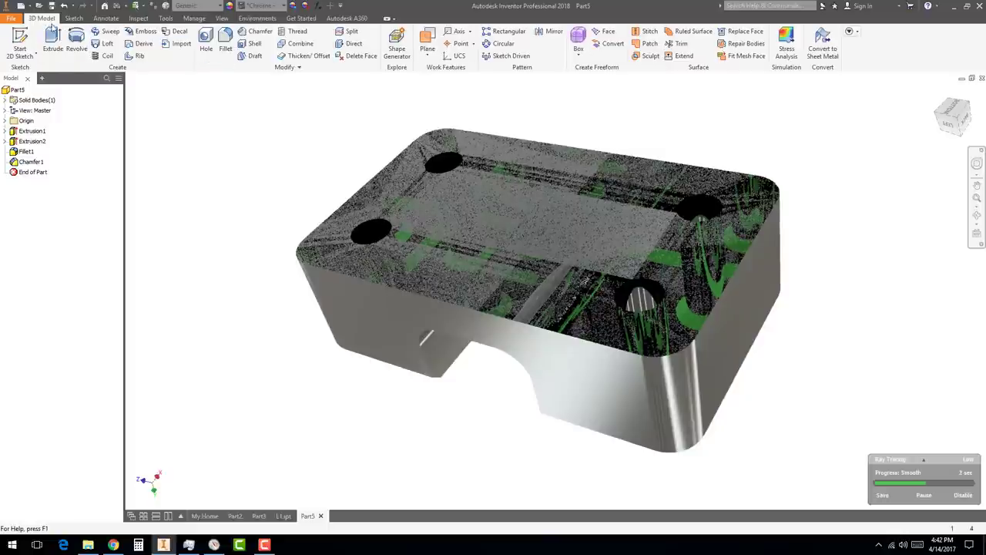
click(252, 43)
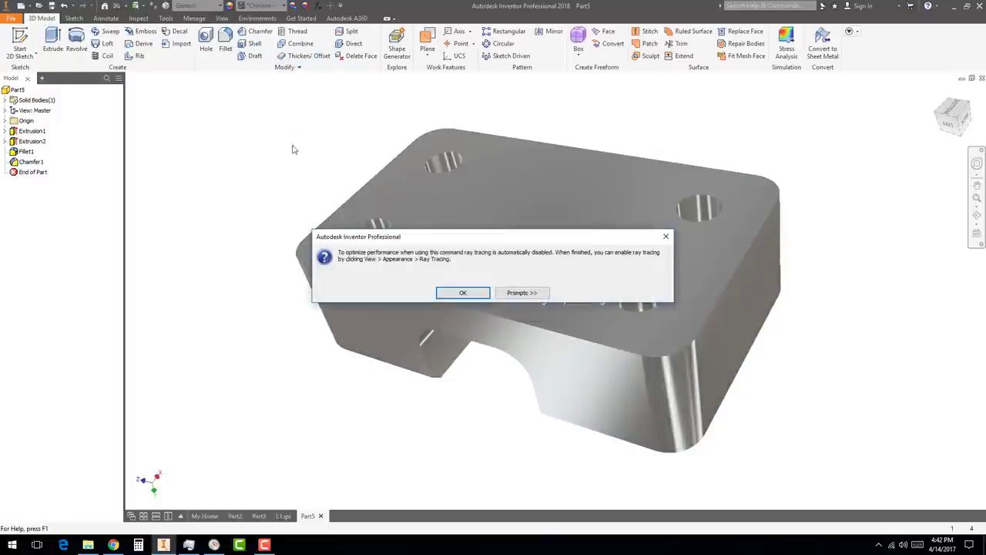
click(463, 294)
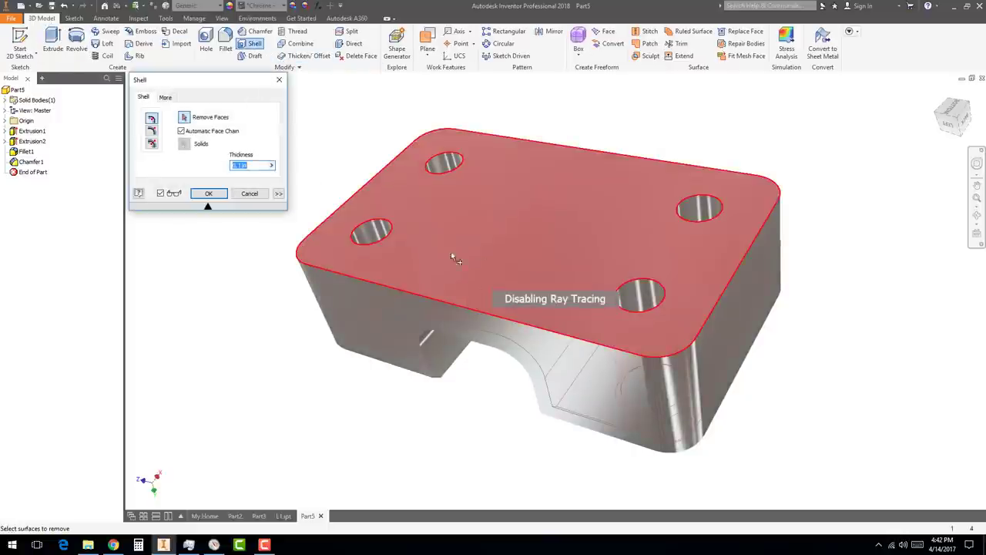
click(468, 242)
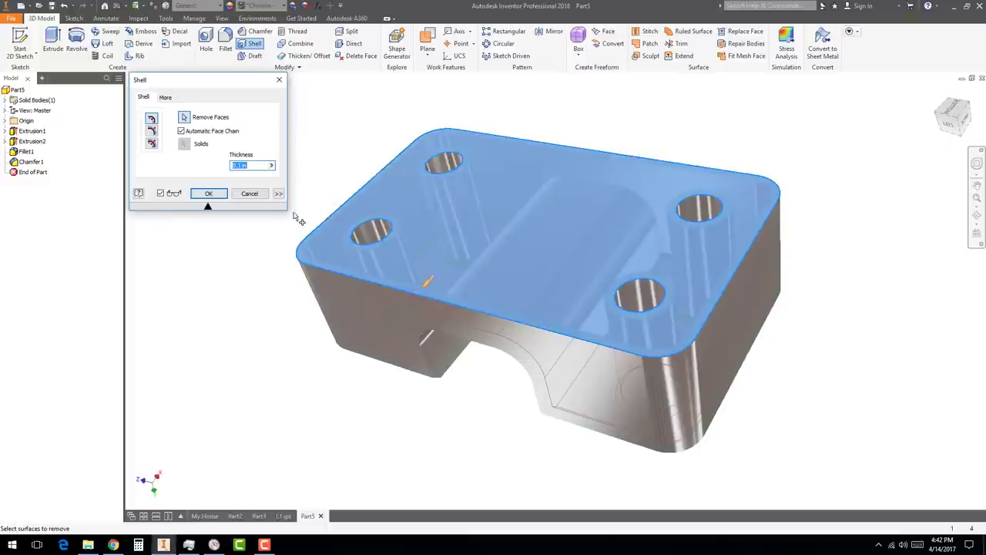
click(209, 193)
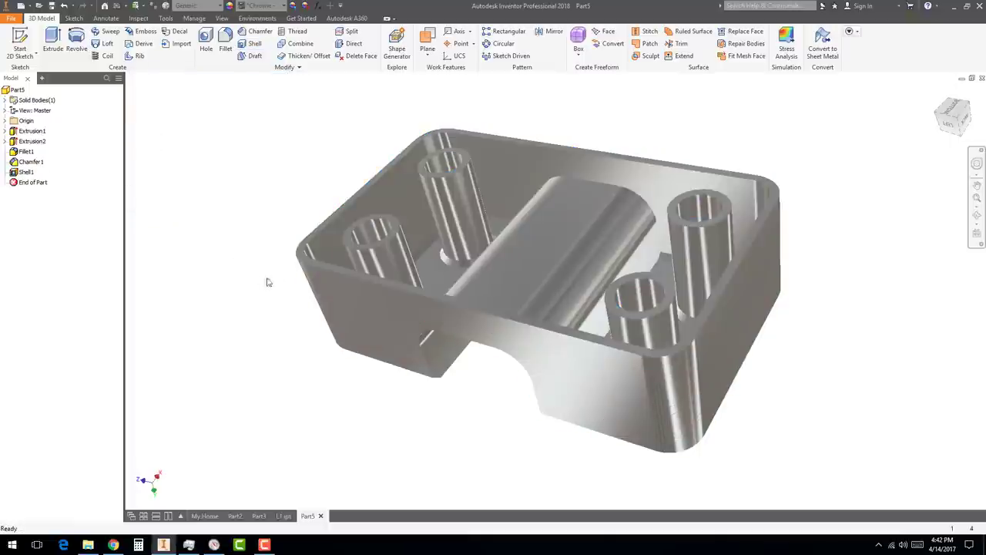
Turn ray tracing back on and view the shelled part from its underside and its chamfered upper side
shift+middle_drag(267, 282, 290, 283)
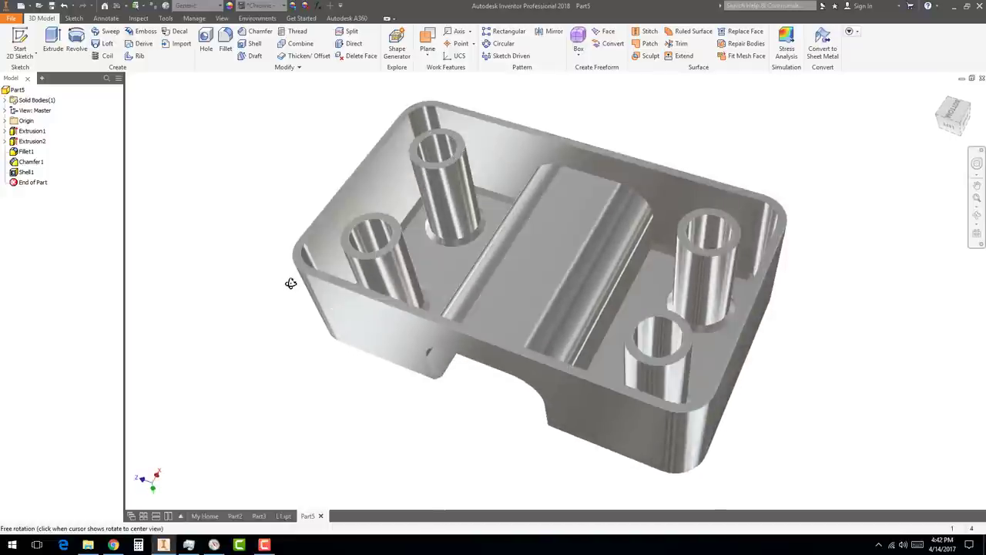
shift+middle_drag(333, 169, 315, 159)
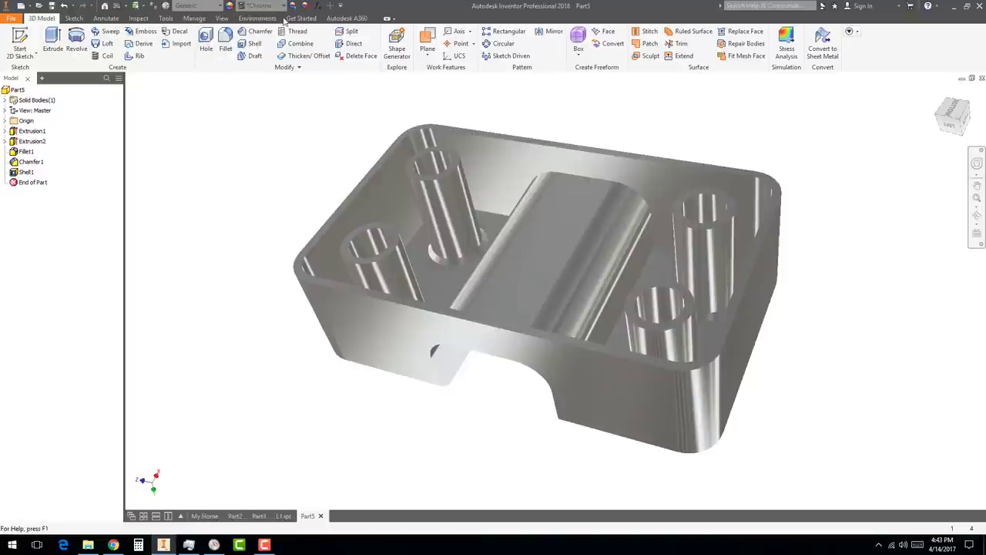
click(222, 17)
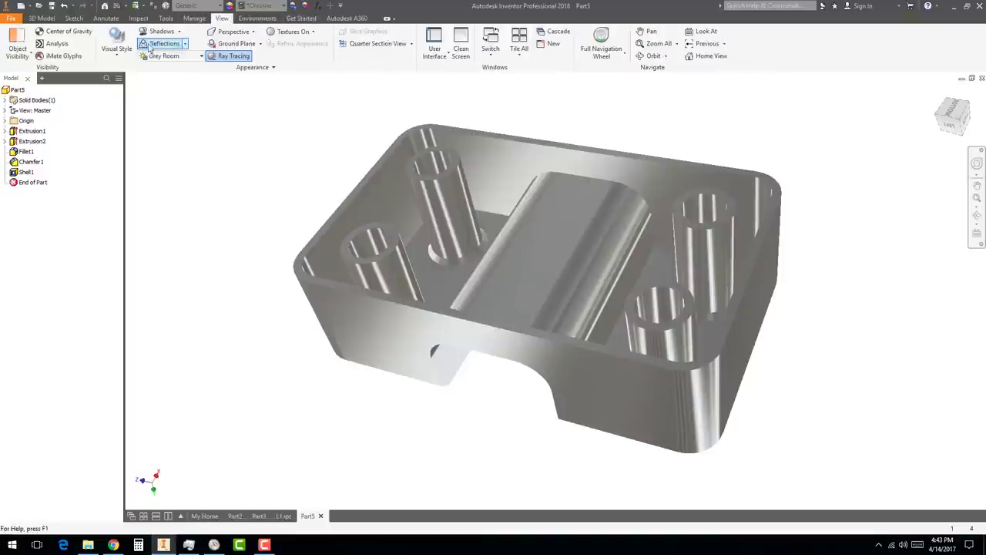
click(117, 40)
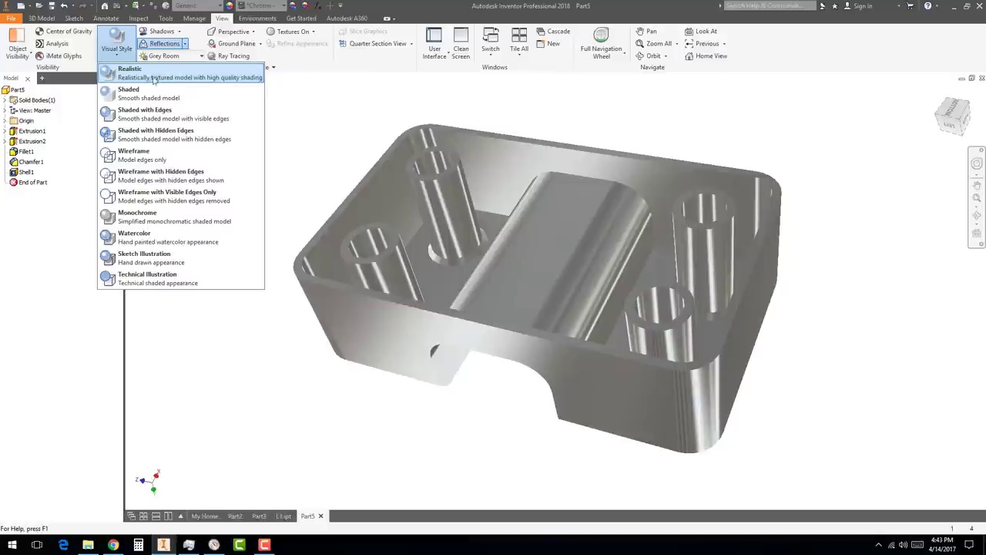
click(235, 58)
click(235, 57)
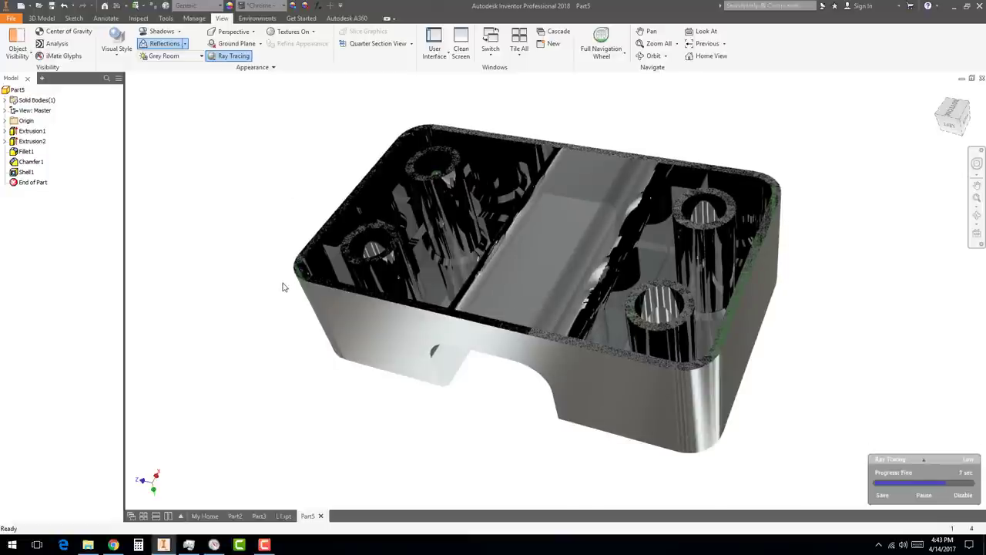
mouse_move(488, 190)
shift+middle_down()
mouse_move(524, 196)
mouse_move(522, 228)
mouse_move(341, 254)
mouse_move(262, 251)
shift+middle_up()
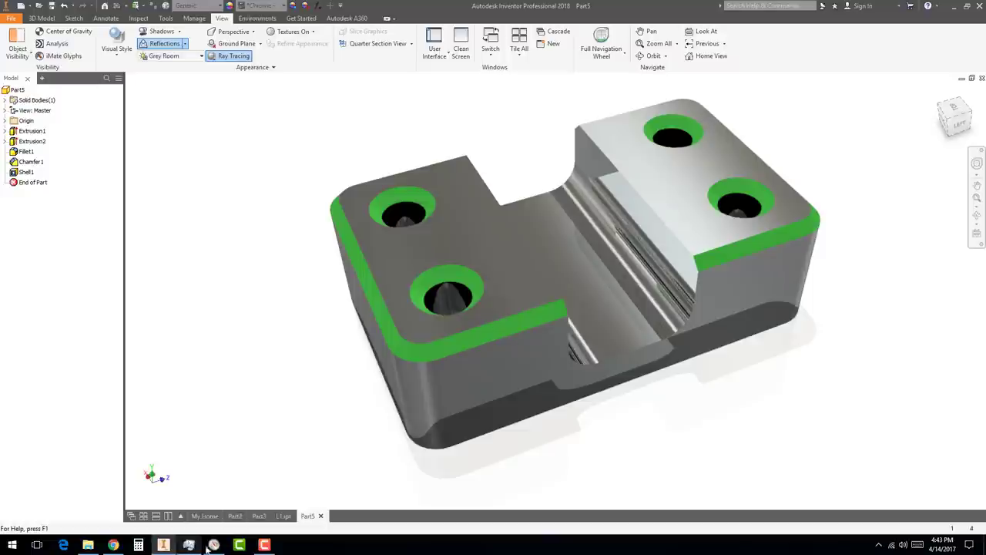
mouse_move(224, 545)
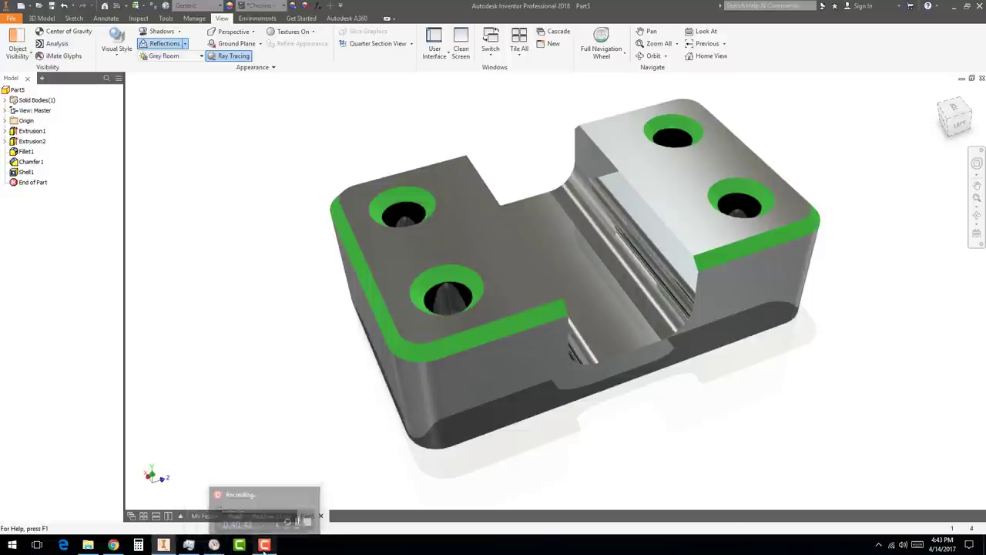